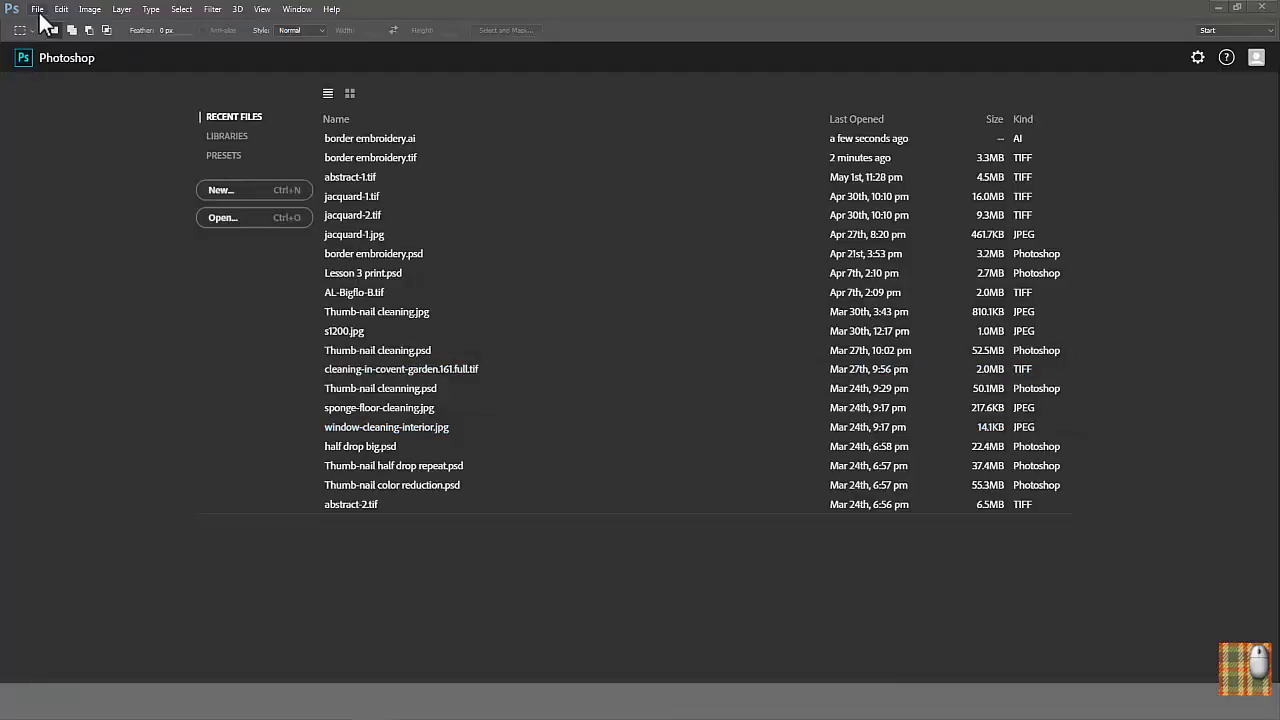
# Open the file border embroidery.ai from the embroidery jackard folder.
pyautogui.click(37, 9)
pyautogui.click(52, 45)
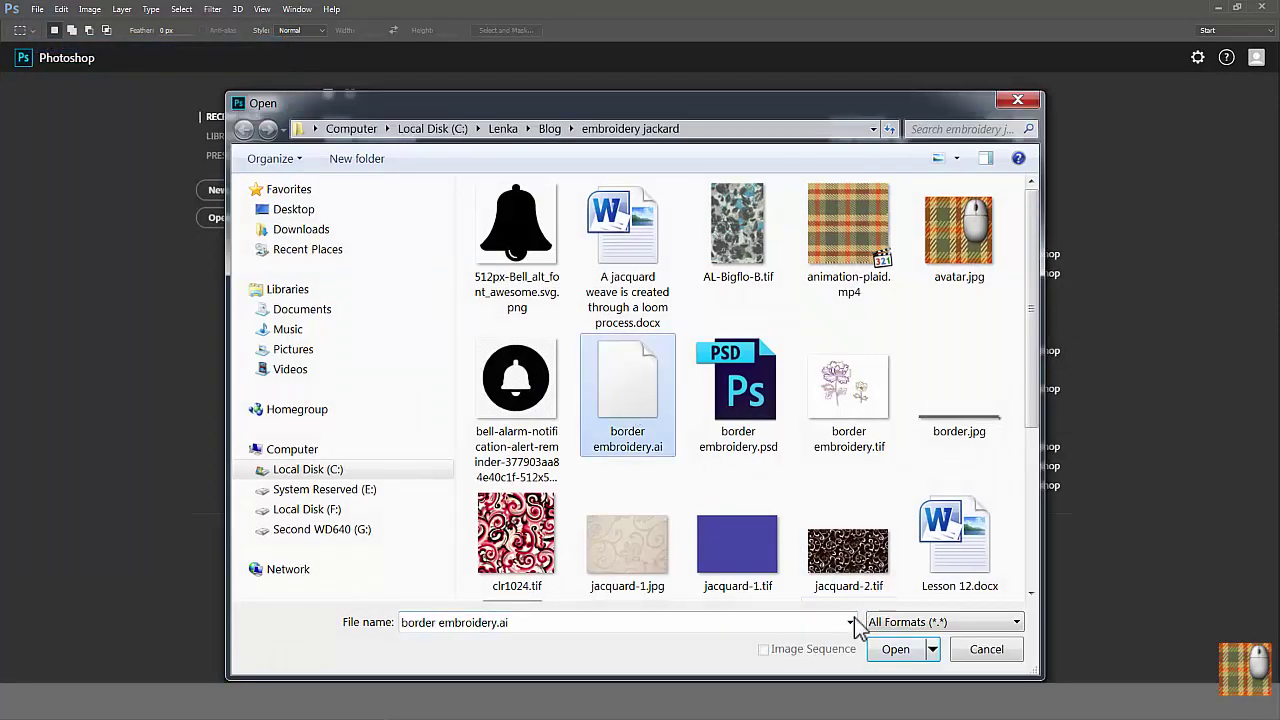
pyautogui.click(896, 649)
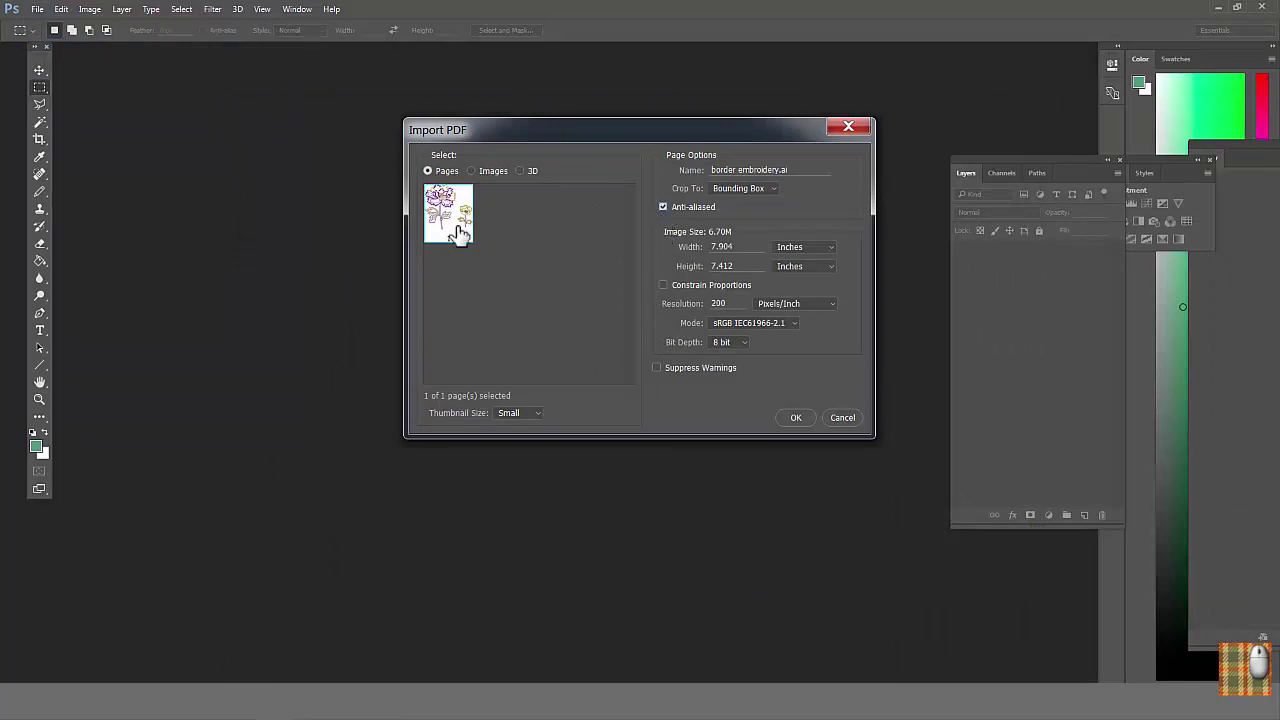
# Import the page at 200 pixels/inch in RGB Color mode with anti-aliasing off and Constrain Proportions on.
pyautogui.click(662, 207)
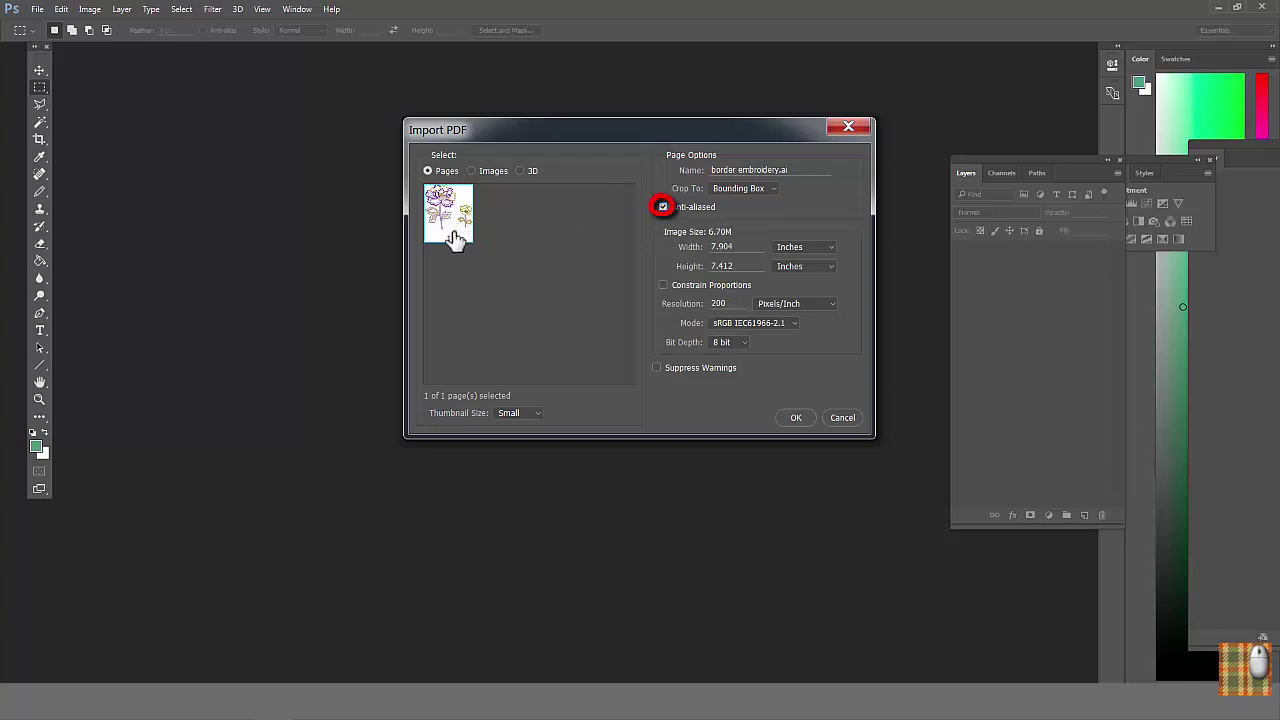
pyautogui.moveTo(474, 262); pyautogui.dragTo(659, 280)
pyautogui.click(662, 286)
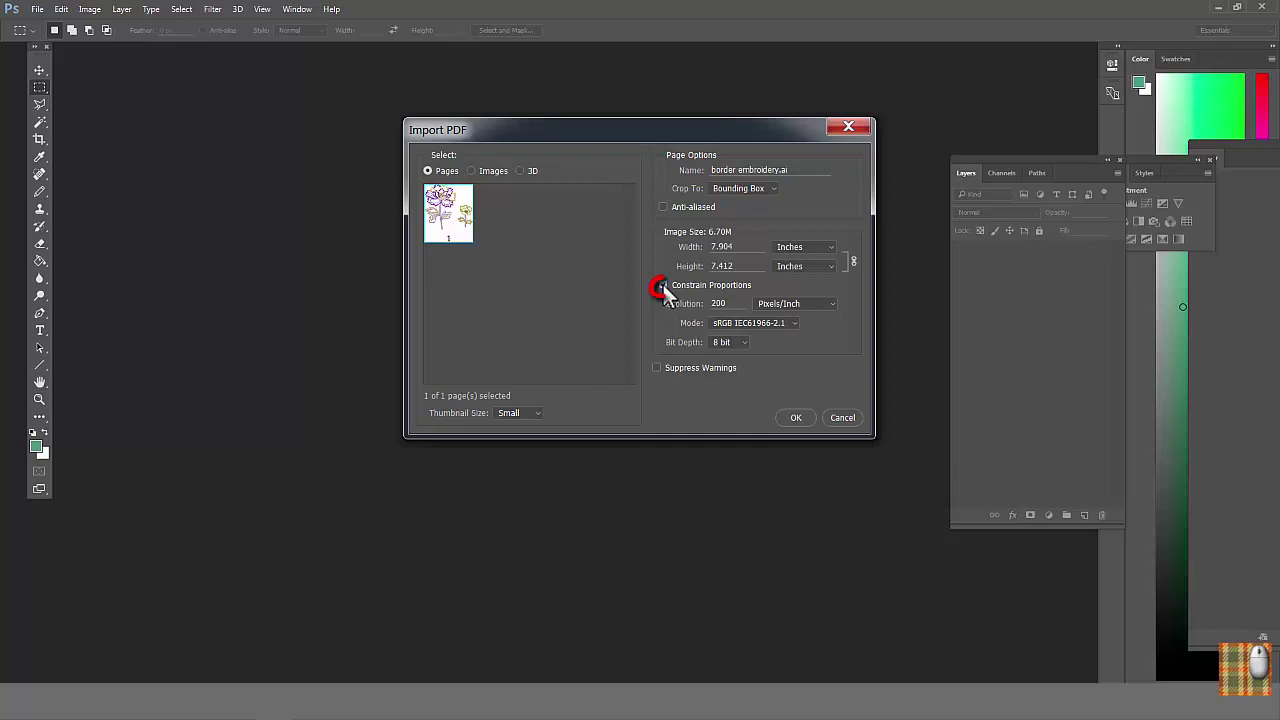
pyautogui.click(733, 323)
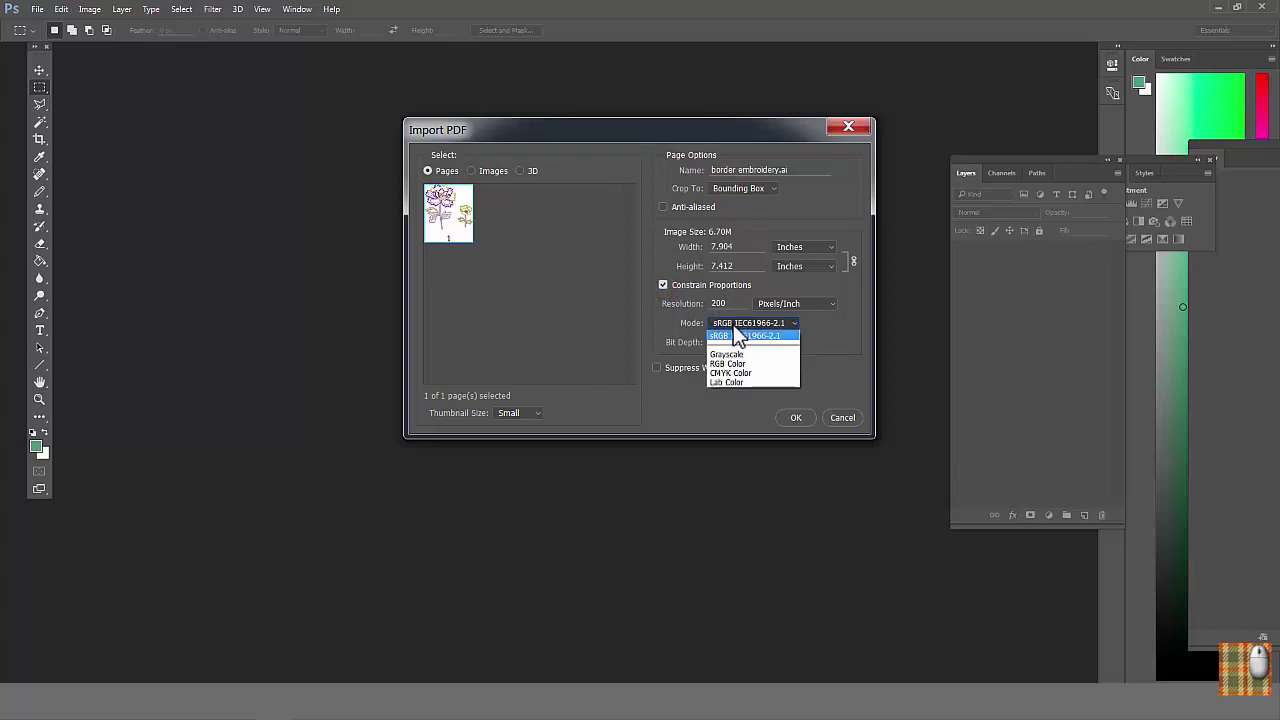
pyautogui.click(726, 363)
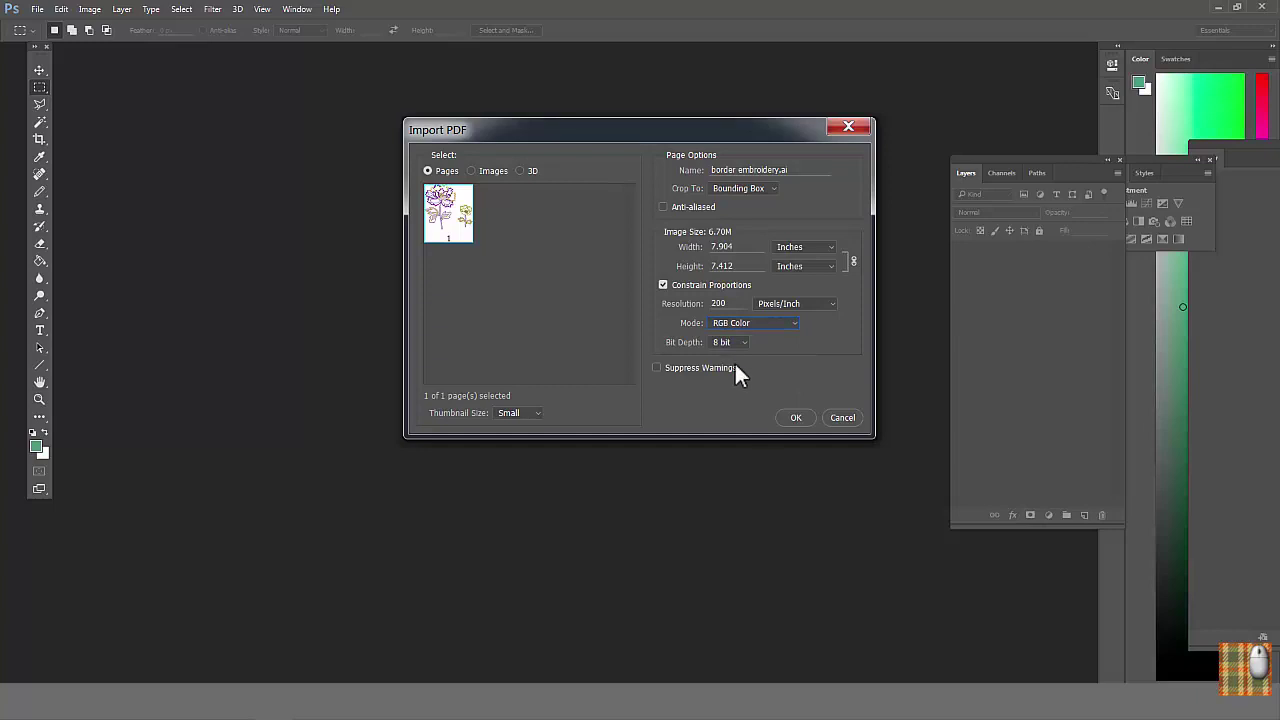
pyautogui.click(795, 418)
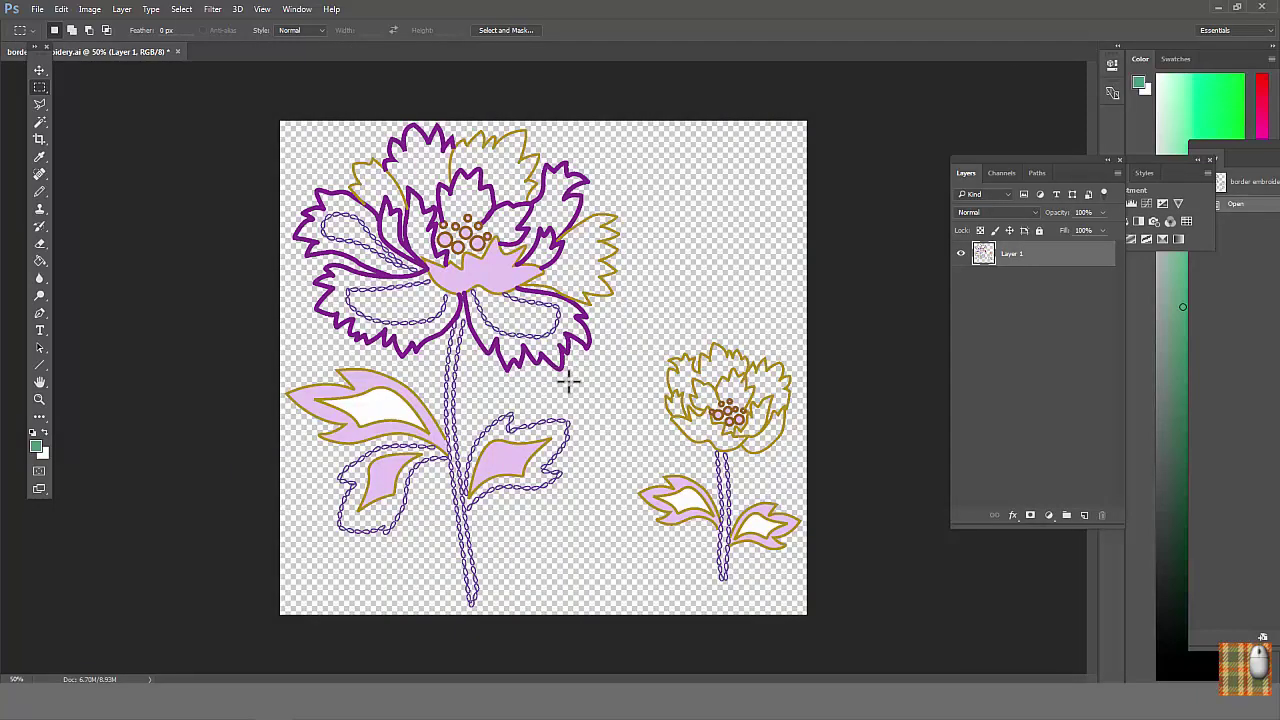
# Add a new empty layer, place it beneath the flower artwork, and make the artwork layer active.
pyautogui.click(1084, 515)
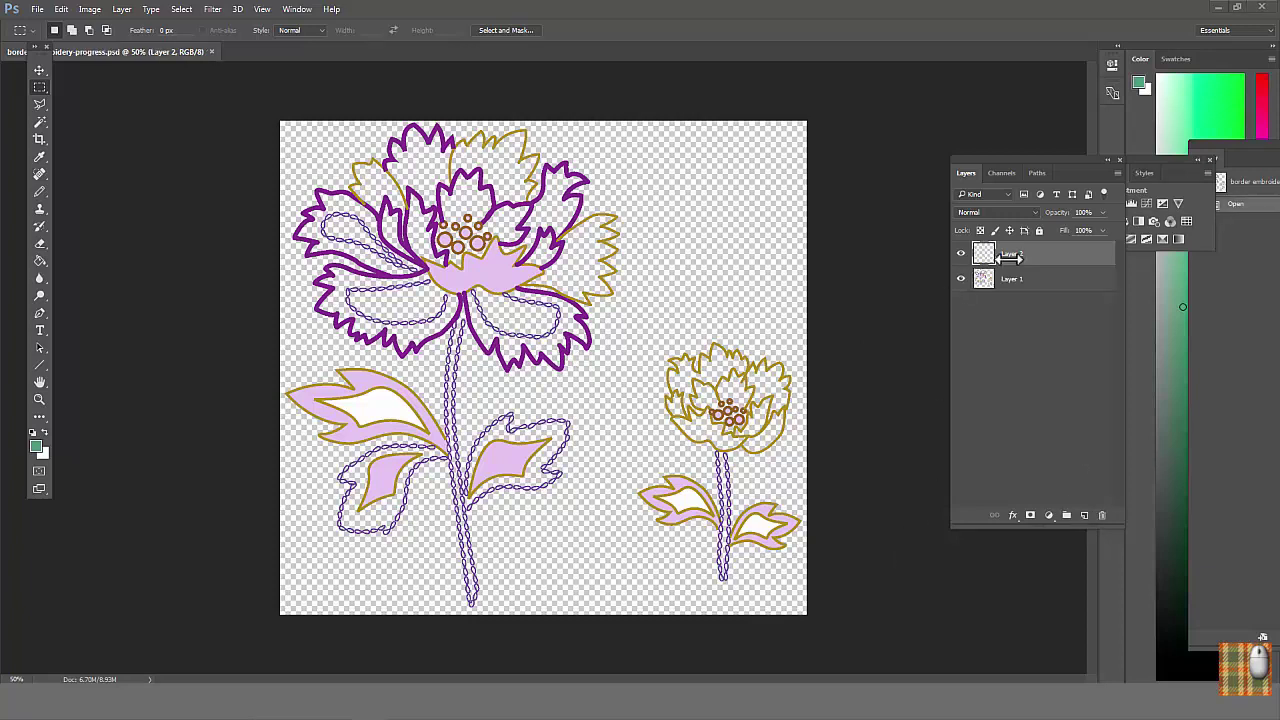
pyautogui.moveTo(1010, 257); pyautogui.dragTo(1035, 292)
pyautogui.click(1012, 254)
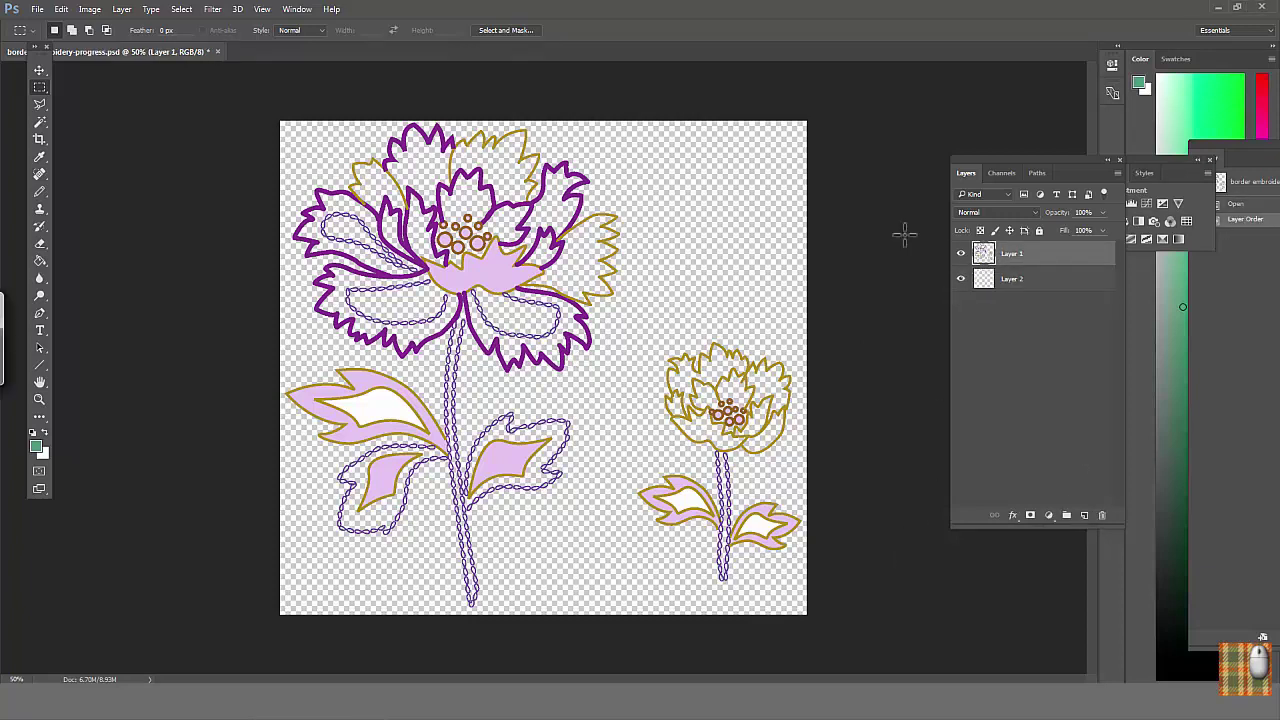
# Give Layer 1 a Bevel & Emboss effect with Emboss style, 396% depth, 9 px size and 1 px soften.
pyautogui.click(124, 11)
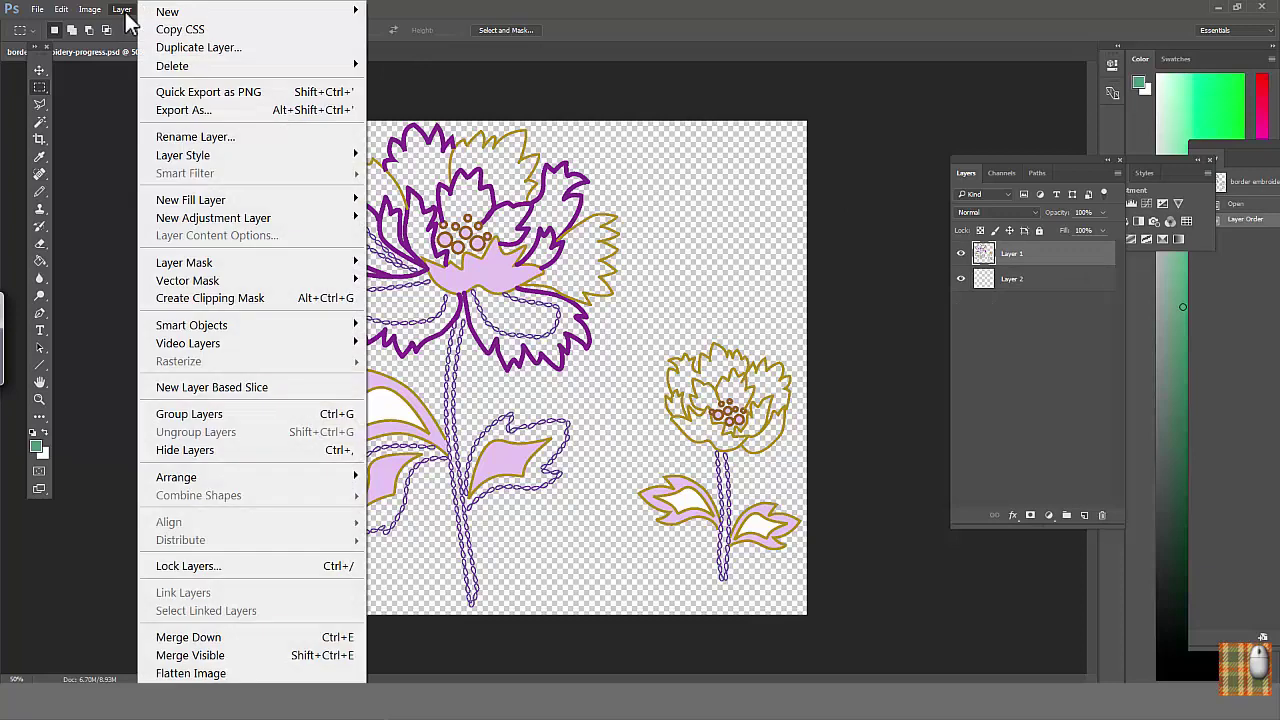
pyautogui.moveTo(207, 154)
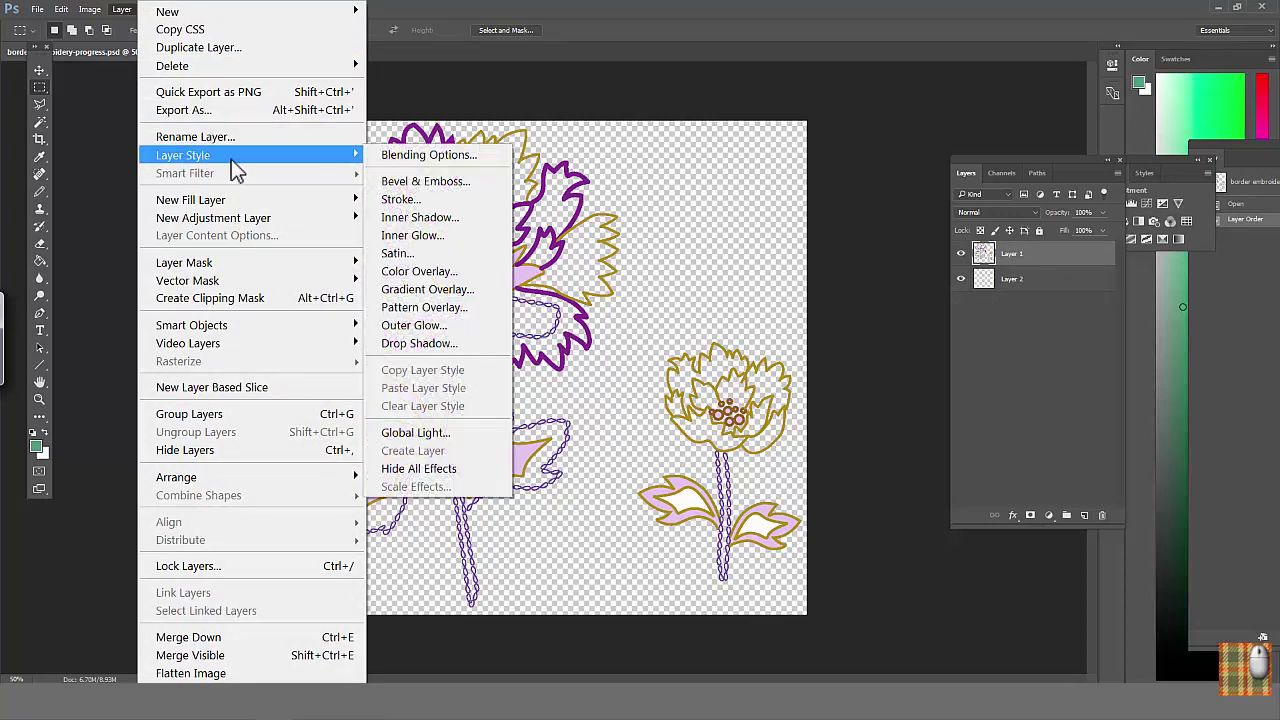
pyautogui.click(400, 184)
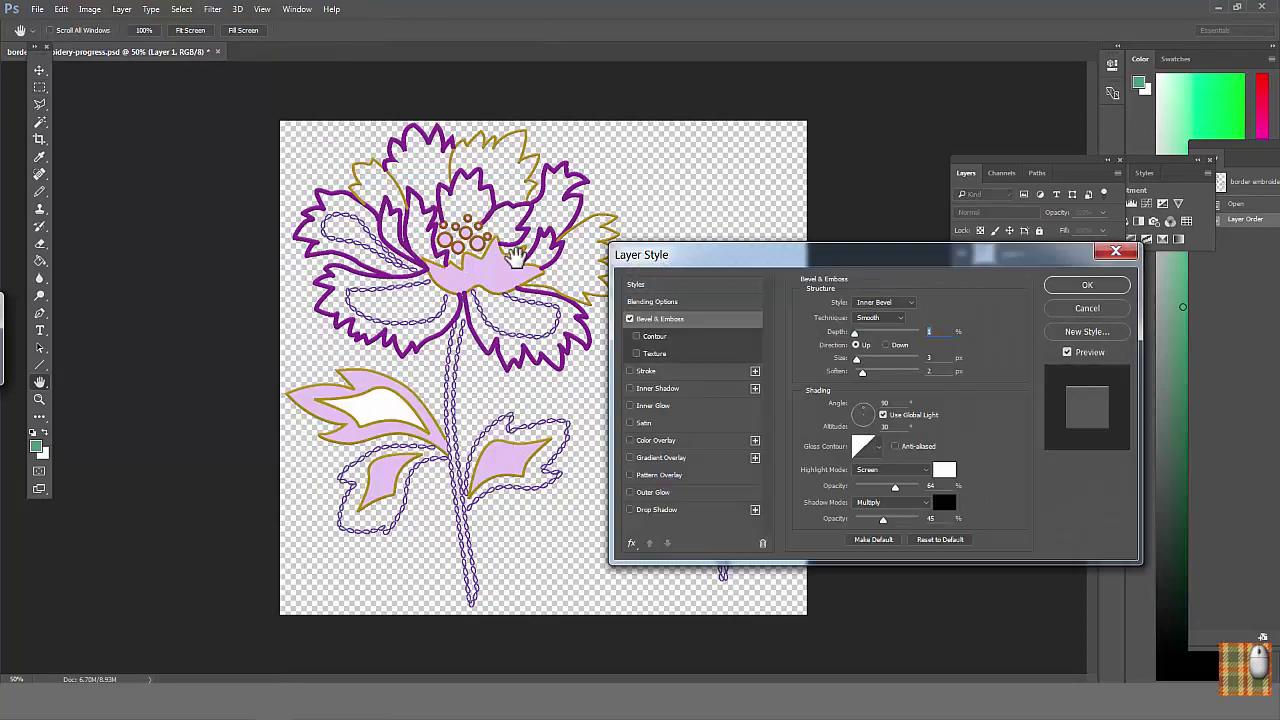
pyautogui.click(825, 307)
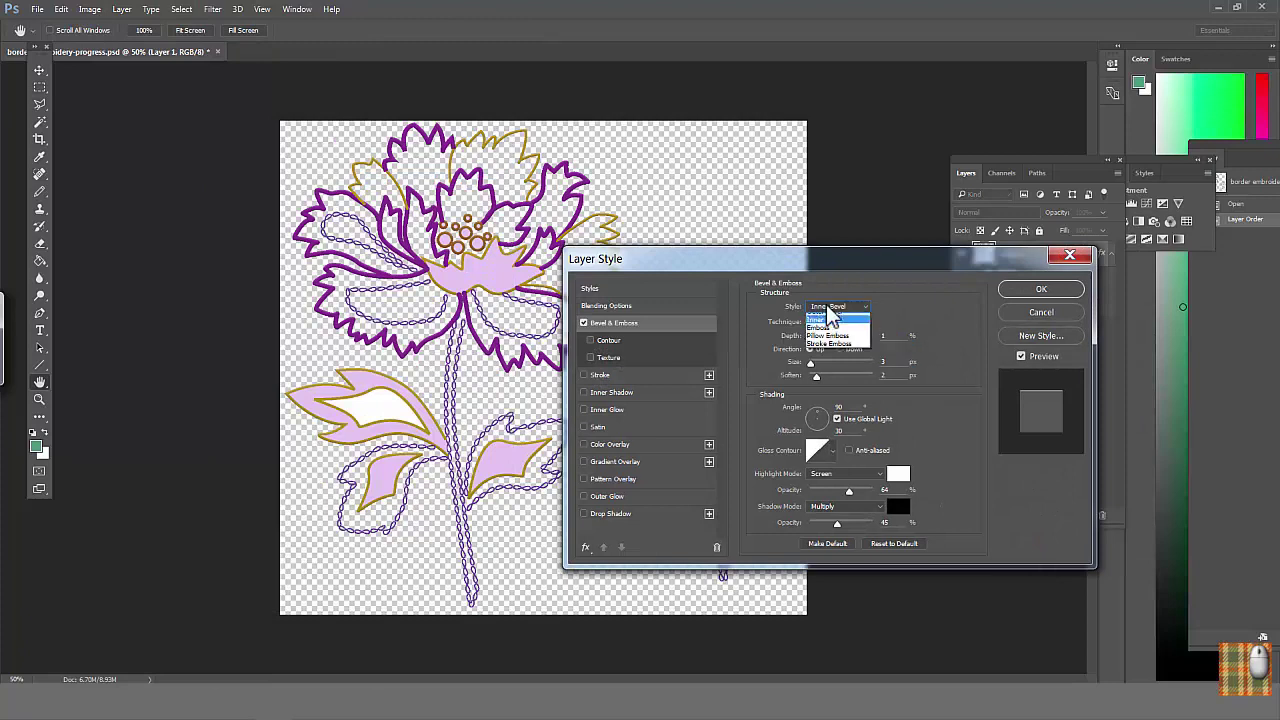
pyautogui.click(821, 333)
pyautogui.keyDown('ctrl'); pyautogui.click(506, 332); pyautogui.keyUp('ctrl')
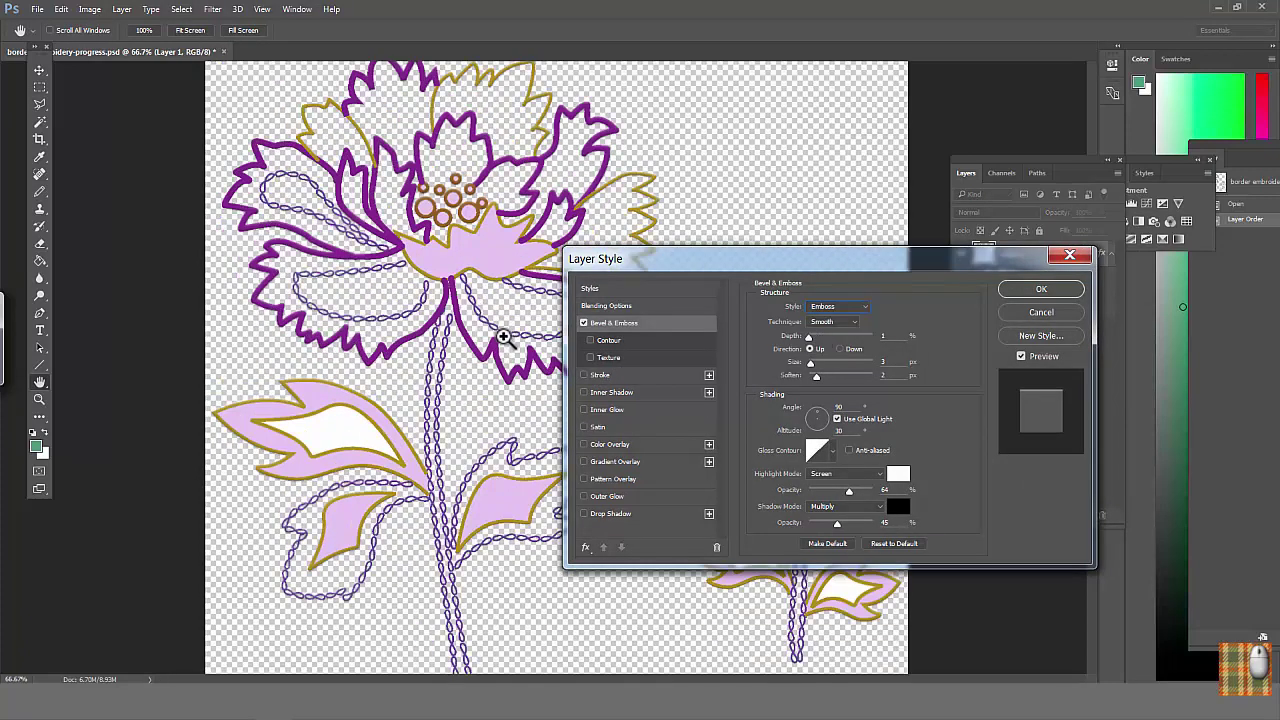
pyautogui.keyDown('ctrl'); pyautogui.click(506, 332); pyautogui.keyUp('ctrl')
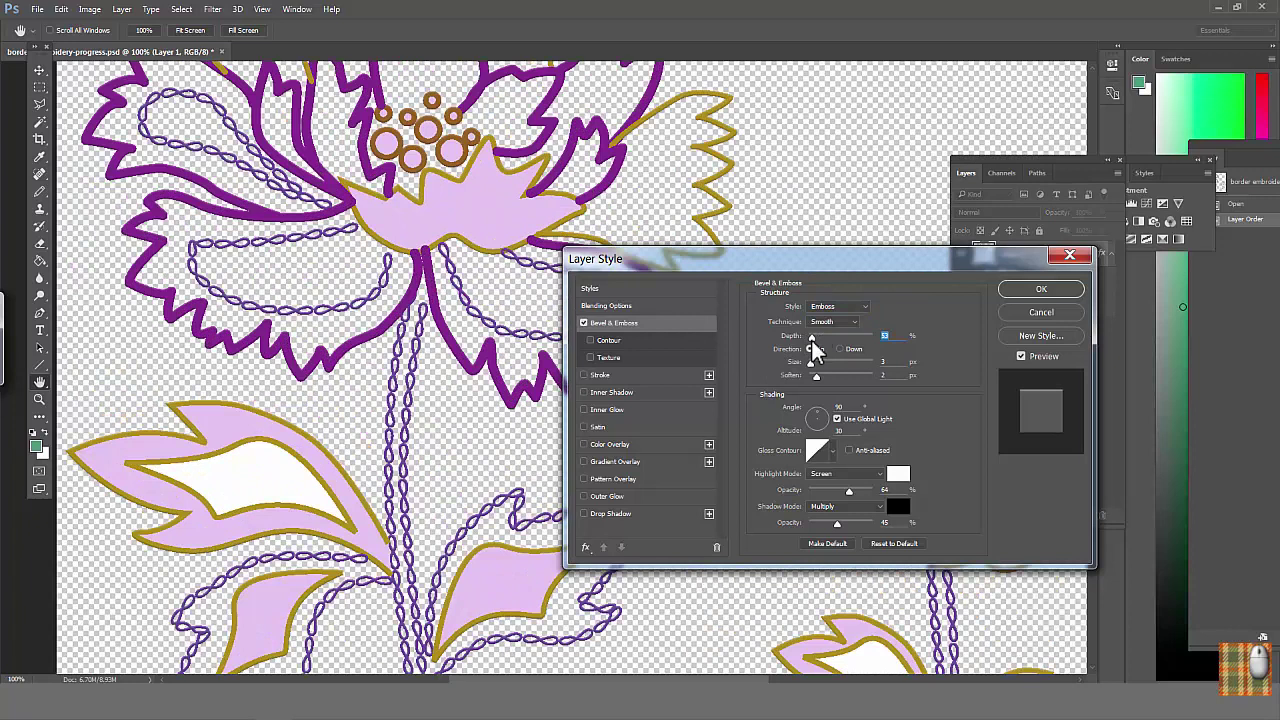
pyautogui.moveTo(812, 338); pyautogui.dragTo(814, 382)
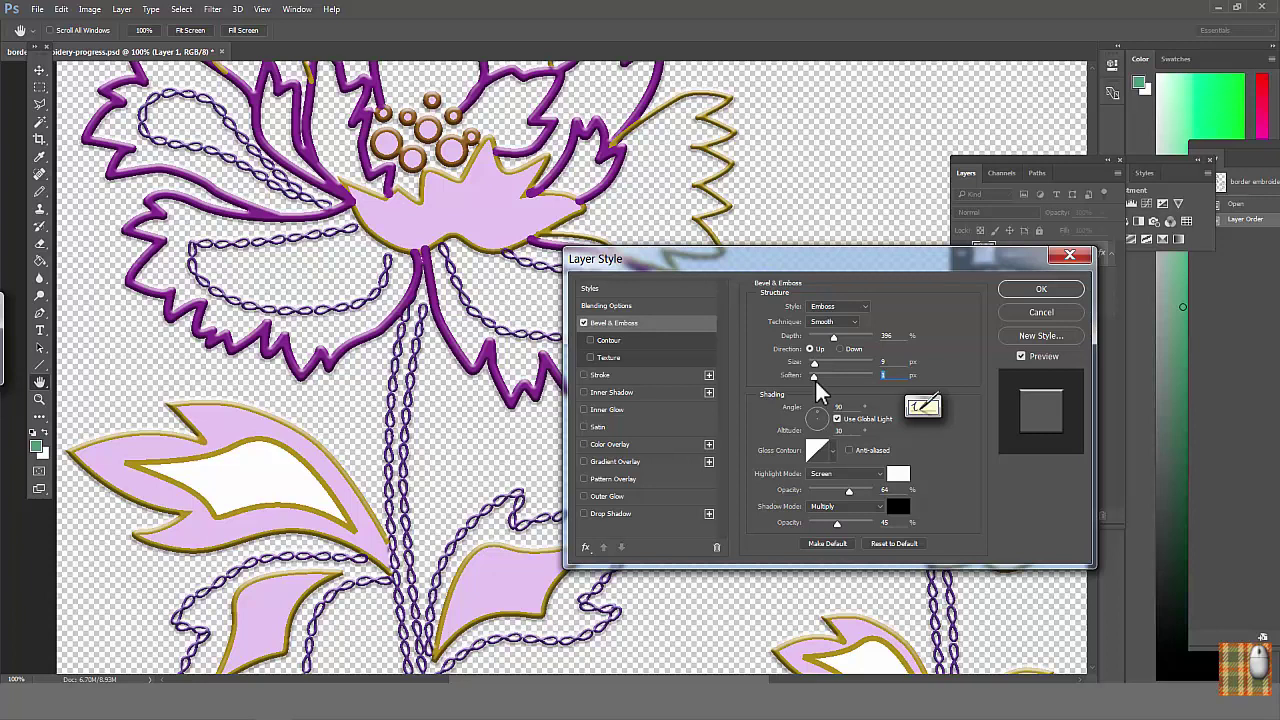
# Enable Texture on the bevel effect and choose the bold black-and-white diagonal stroke pattern.
pyautogui.click(590, 358)
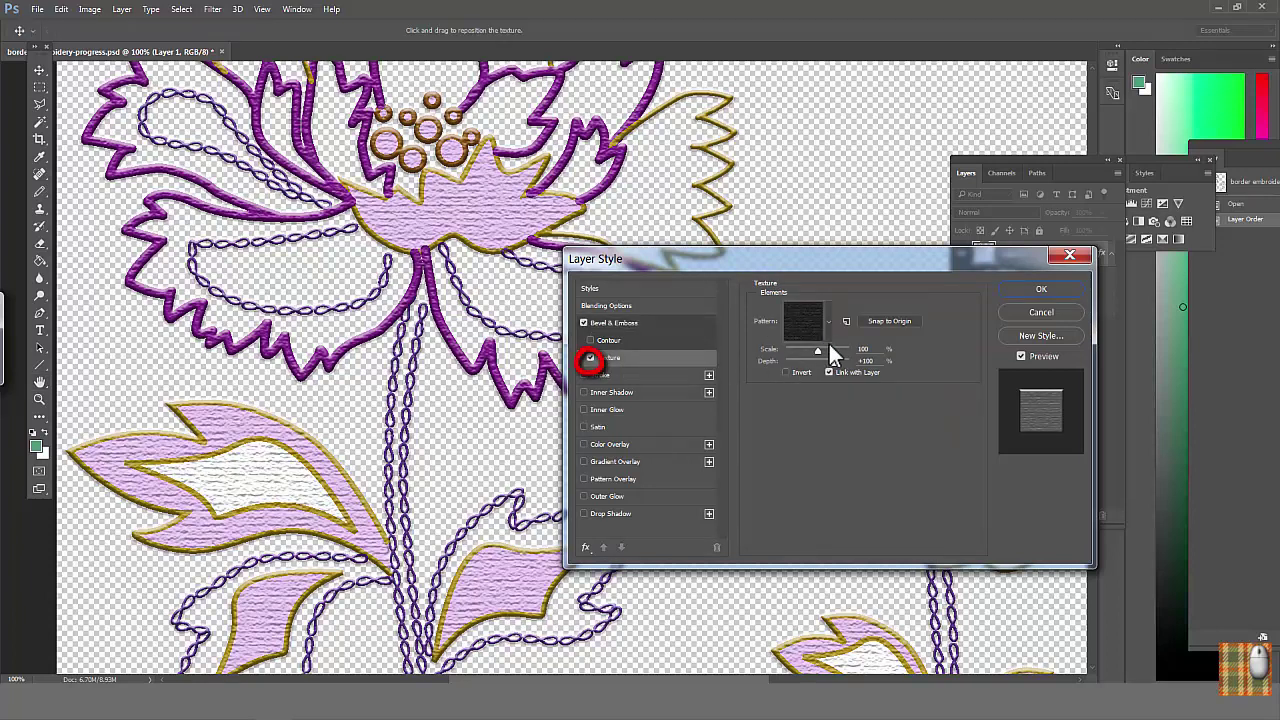
pyautogui.click(828, 325)
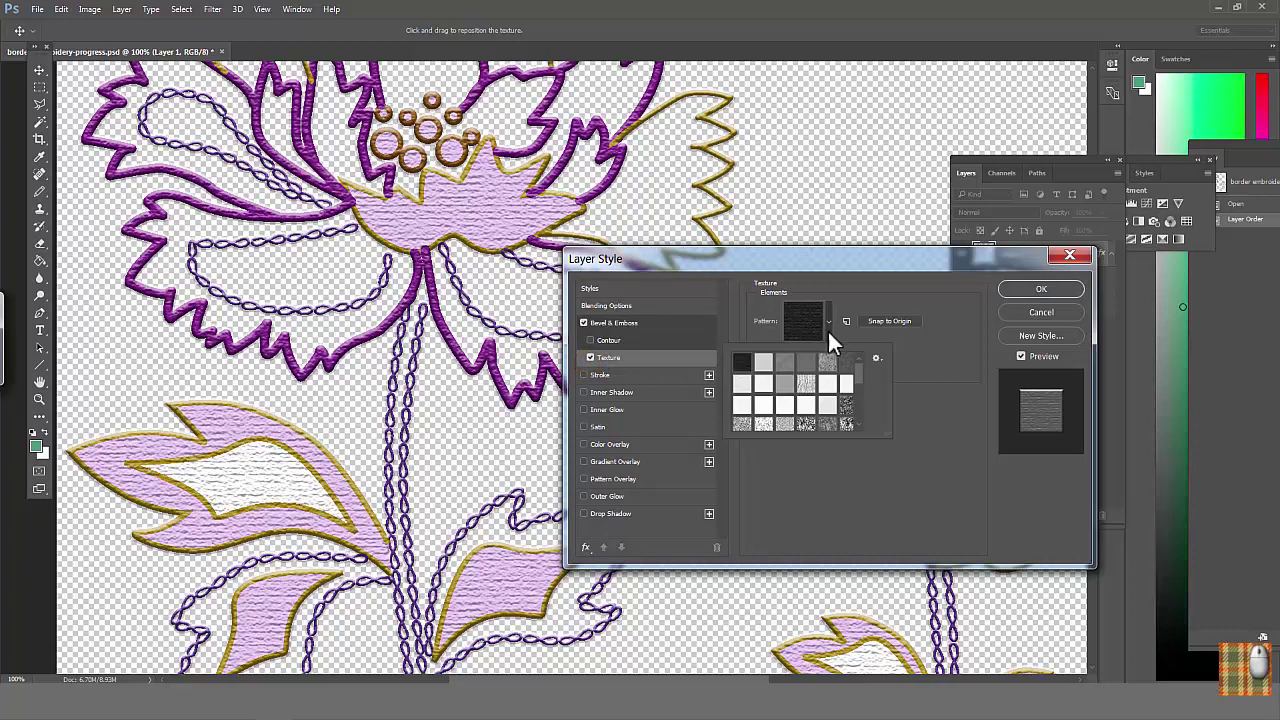
pyautogui.moveTo(856, 379); pyautogui.dragTo(854, 403)
pyautogui.scroll(-2, 854, 403)
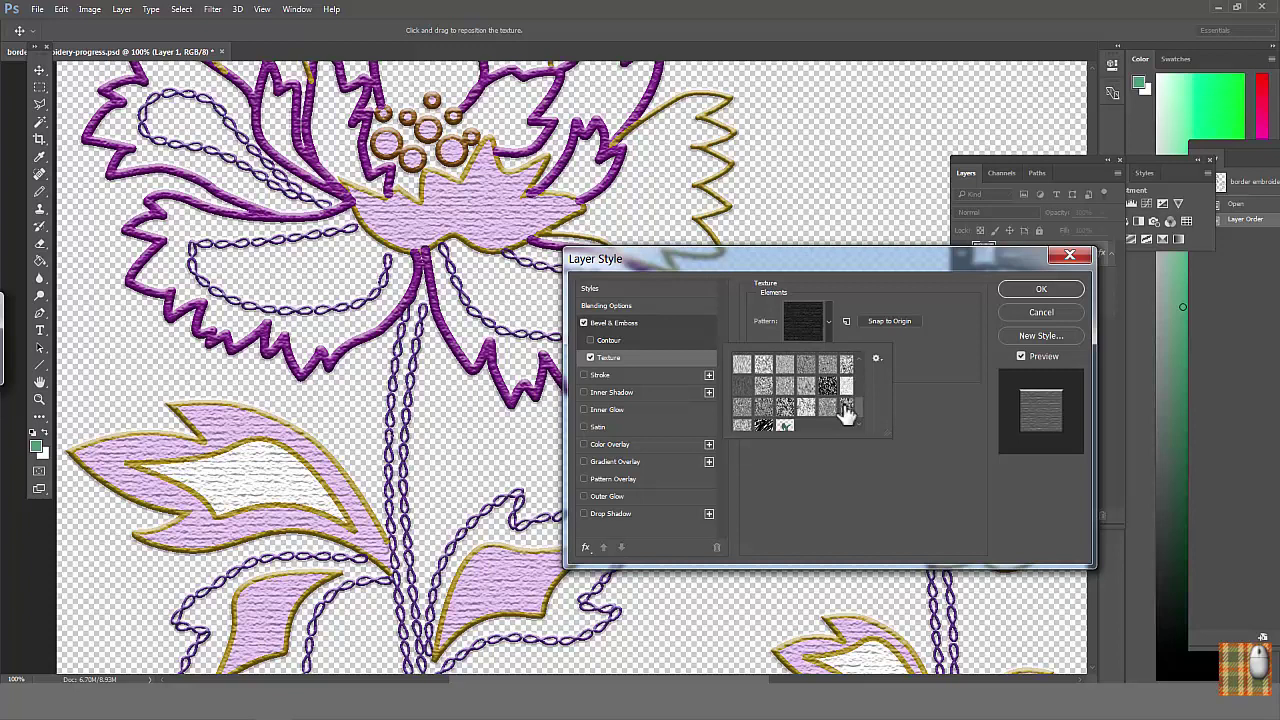
pyautogui.click(844, 406)
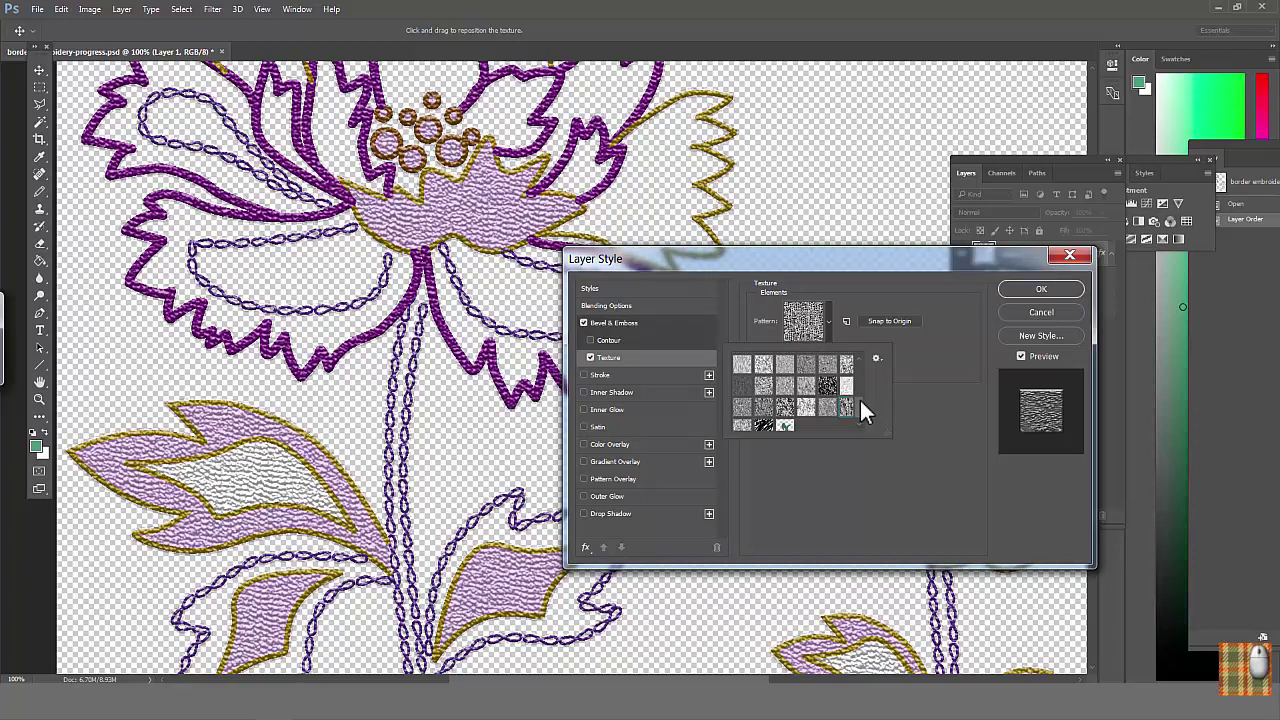
pyautogui.scroll(-1, 859, 400)
pyautogui.click(763, 421)
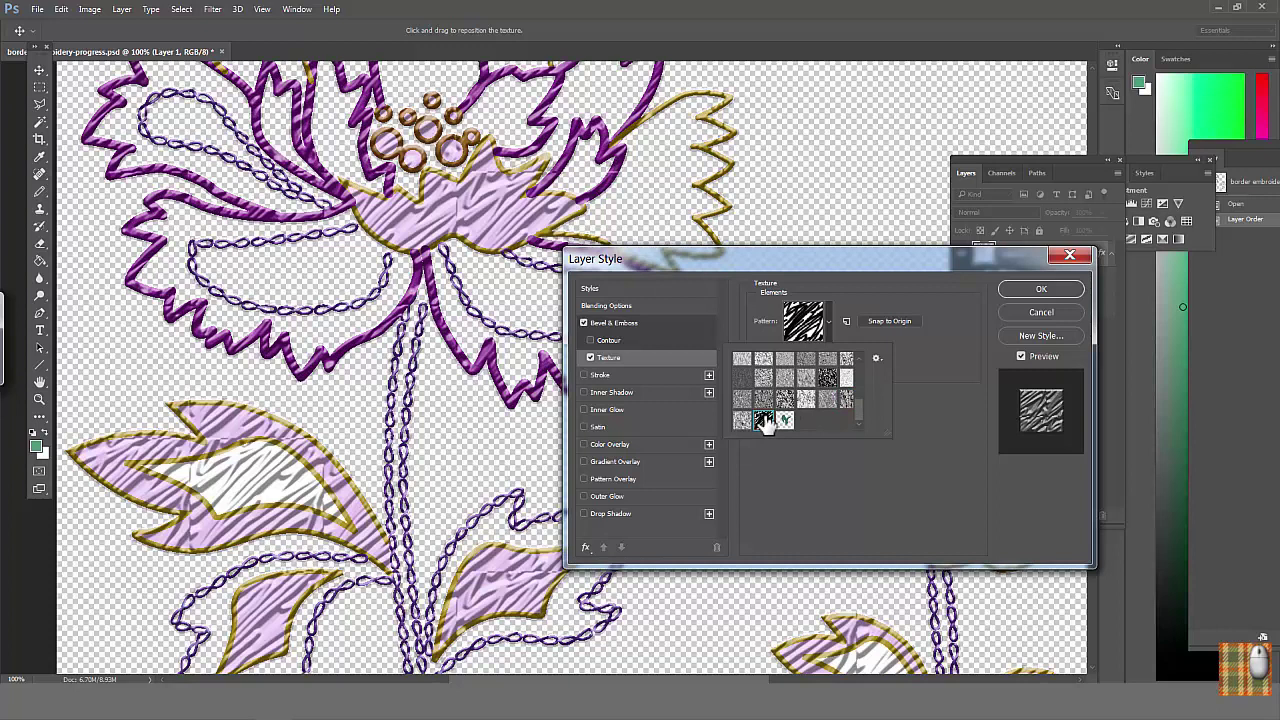
# Set the texture's scale to 29% and depth to +43%, and the global light to 114° angle and 26° altitude.
pyautogui.click(826, 331)
pyautogui.moveTo(811, 349)
pyautogui.mouseDown()
pyautogui.moveTo(793, 351)
pyautogui.moveTo(836, 364)
pyautogui.moveTo(820, 362)
pyautogui.mouseUp()
pyautogui.click(638, 323)
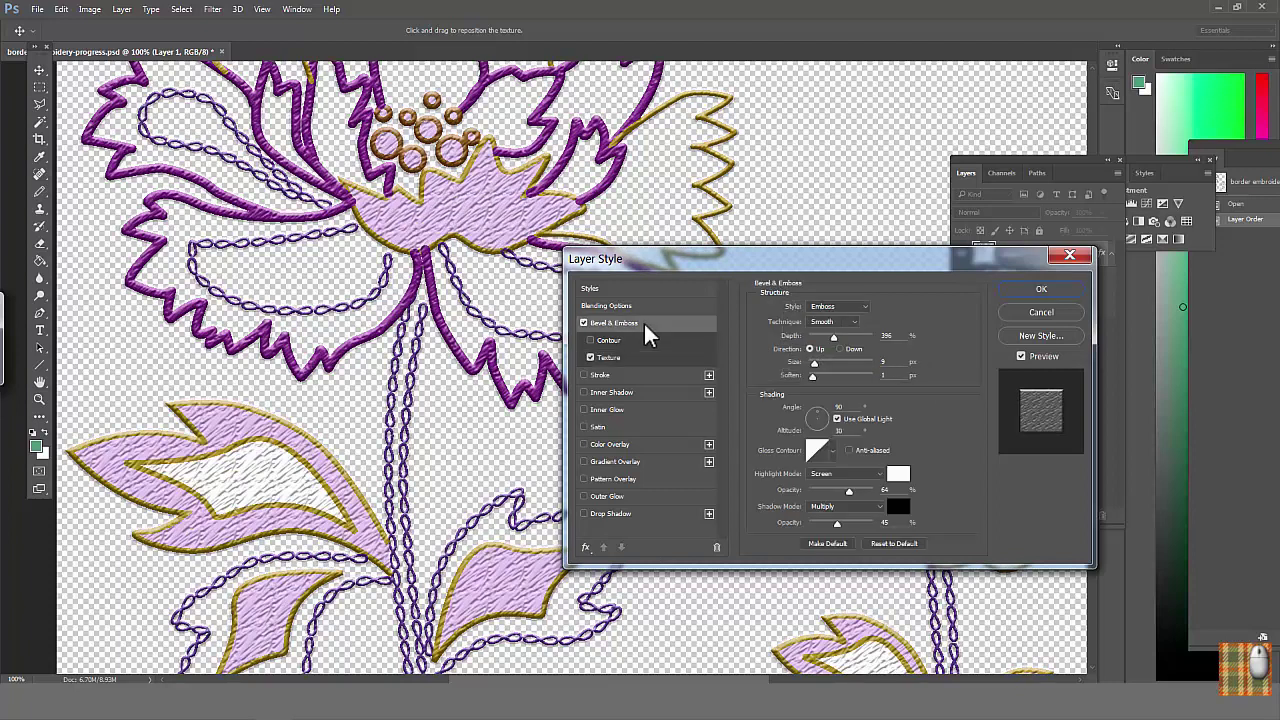
pyautogui.moveTo(815, 424); pyautogui.dragTo(819, 424)
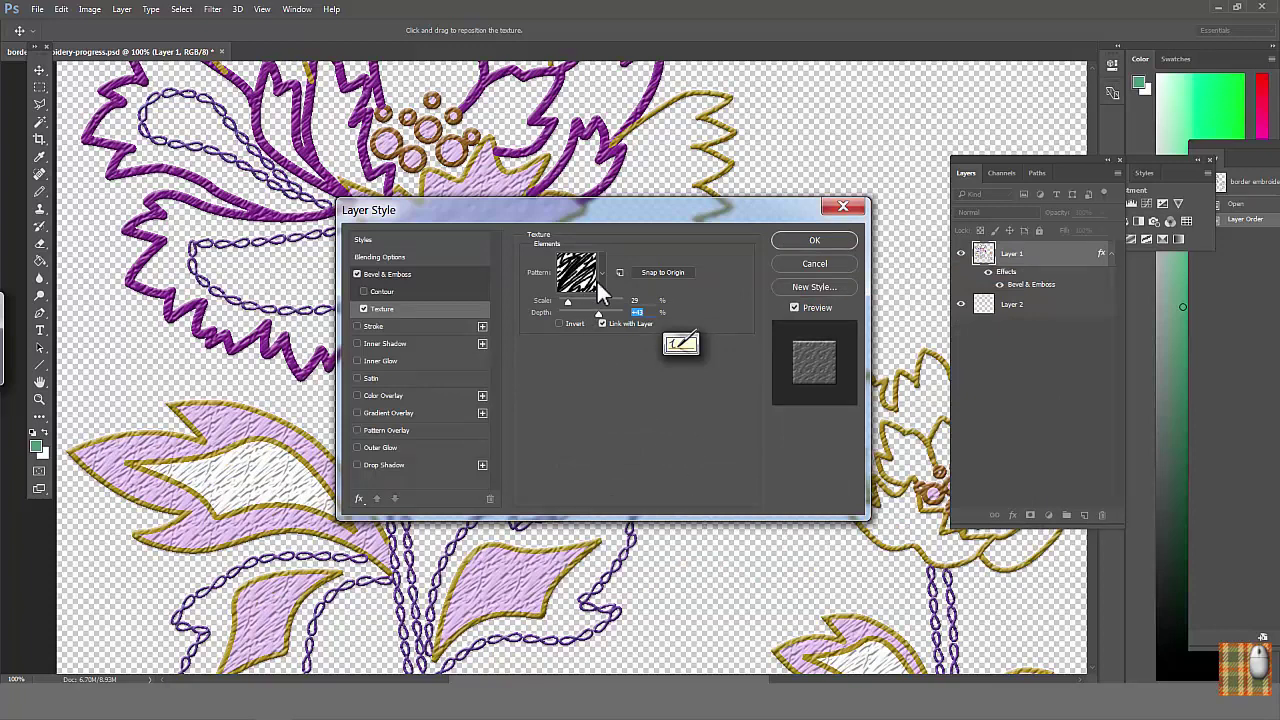
# Replace the texture with the thin horizontal line pattern, shrink its scale to nearly the minimum for fine vertical ribs, and apply the layer style.
pyautogui.click(602, 272)
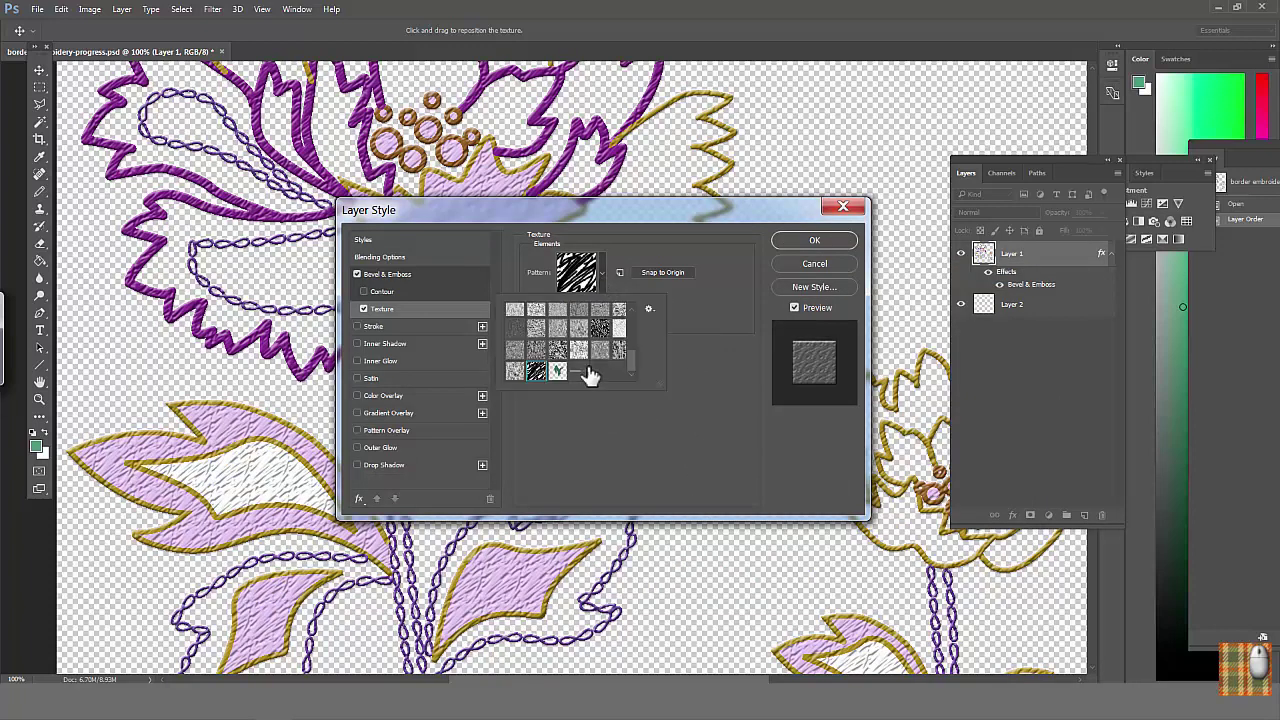
pyautogui.click(578, 370)
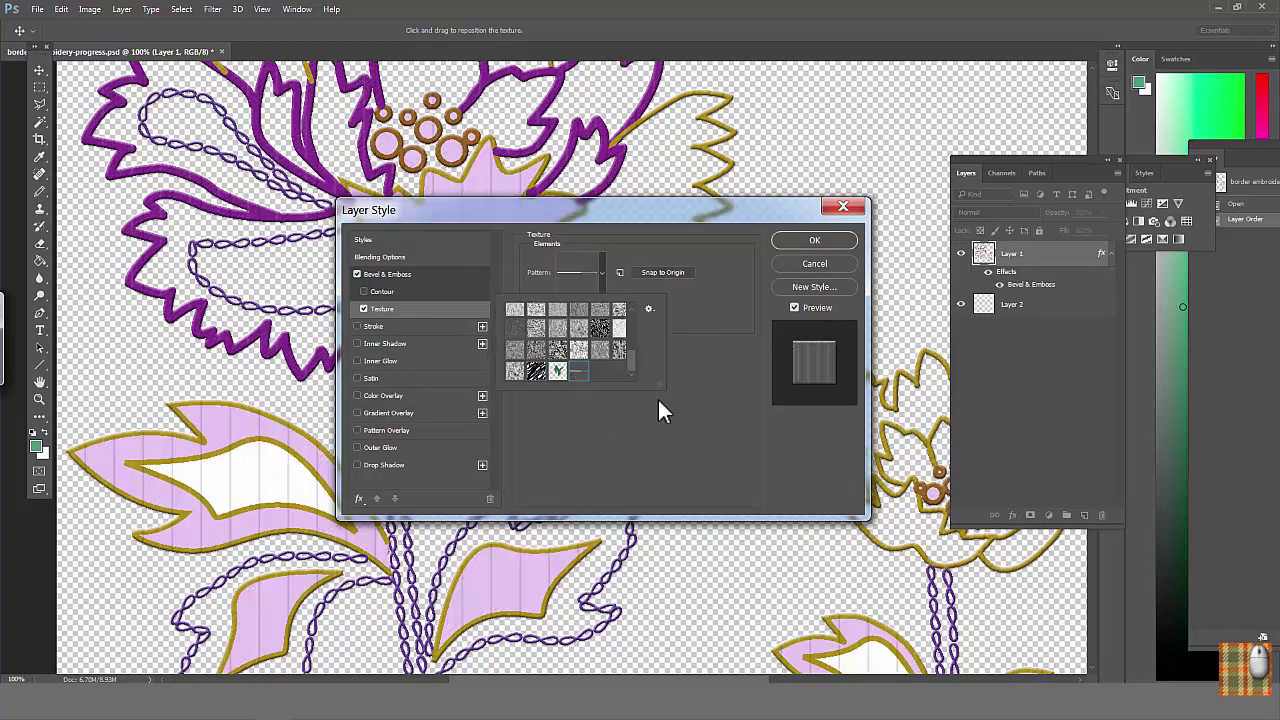
pyautogui.click(707, 336)
pyautogui.moveTo(568, 302); pyautogui.dragTo(559, 302)
pyautogui.scroll(2, 295, 155)
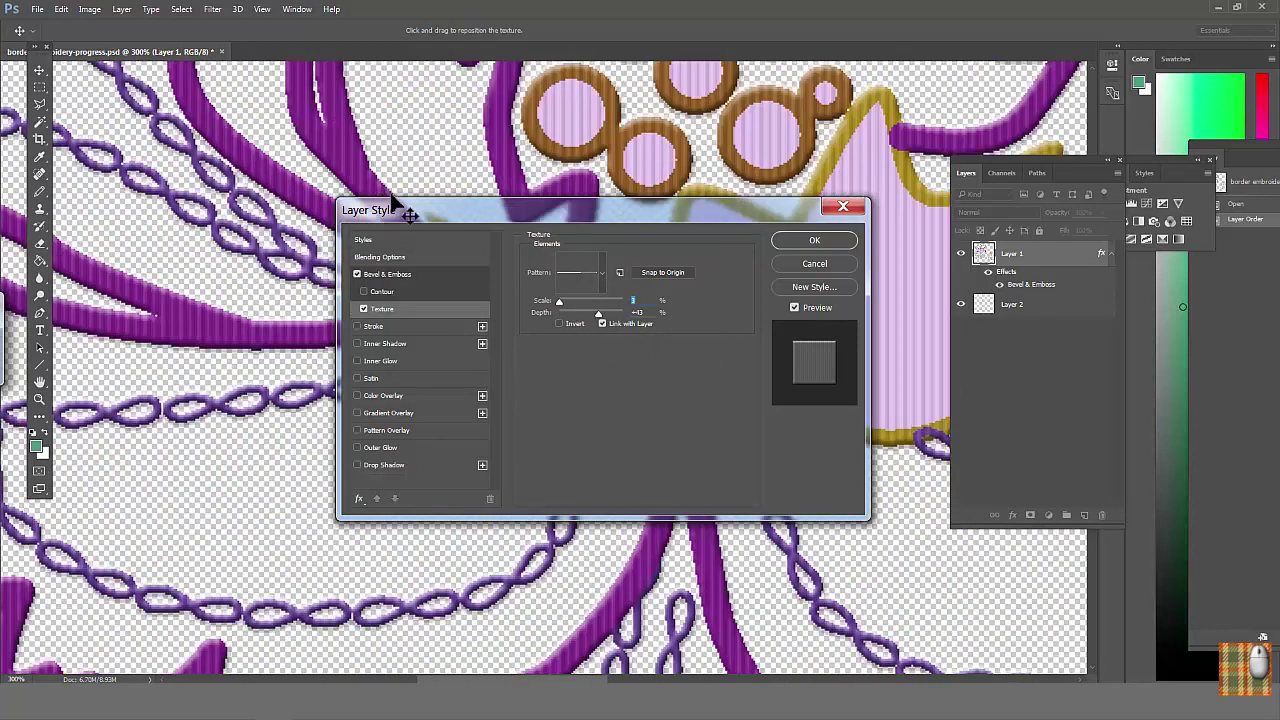
pyautogui.moveTo(419, 210); pyautogui.dragTo(607, 210)
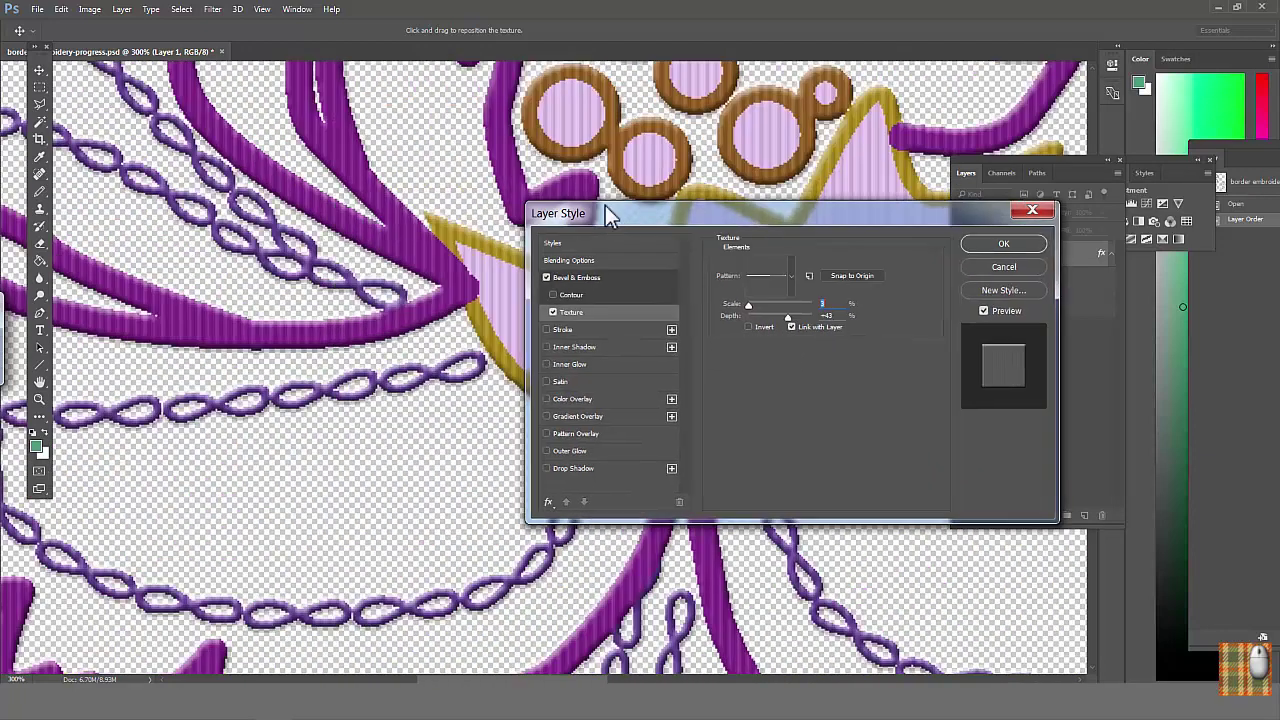
pyautogui.click(985, 240)
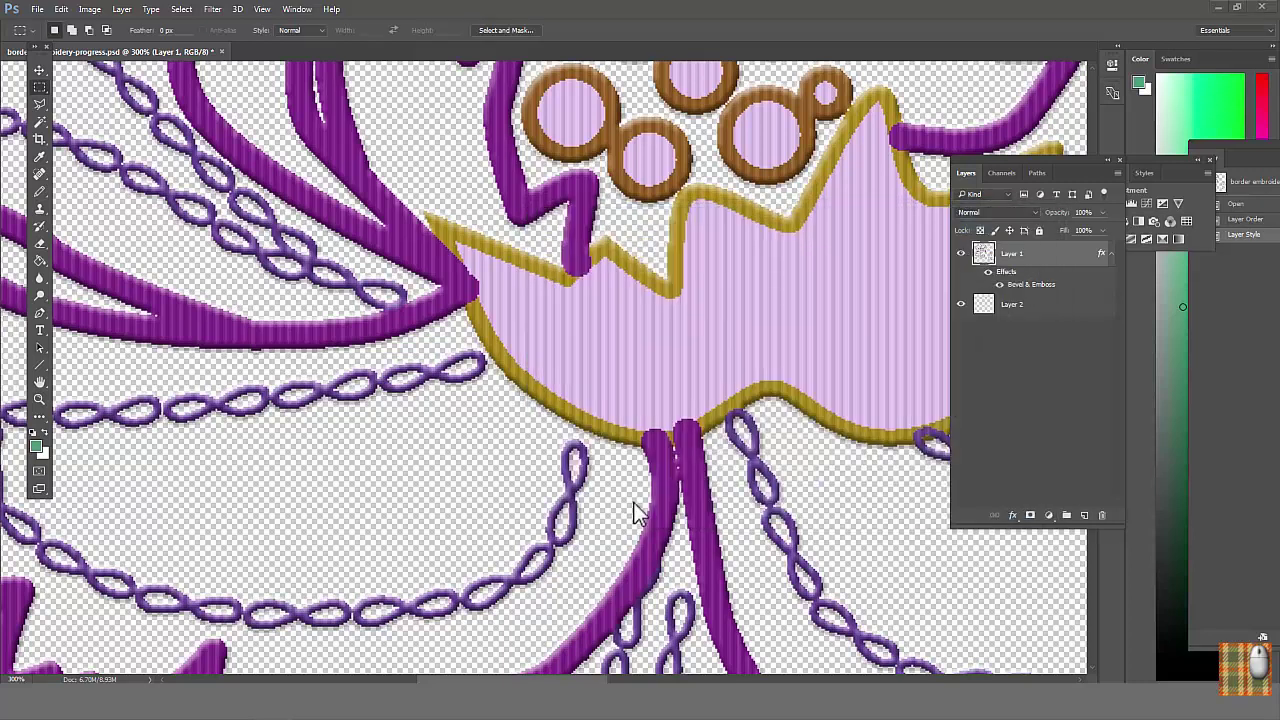
# Select the lilac and white fills of both flowers and their leaves with the Magic Wand, Contiguous off, and copy them onto a new layer.
pyautogui.press('v')
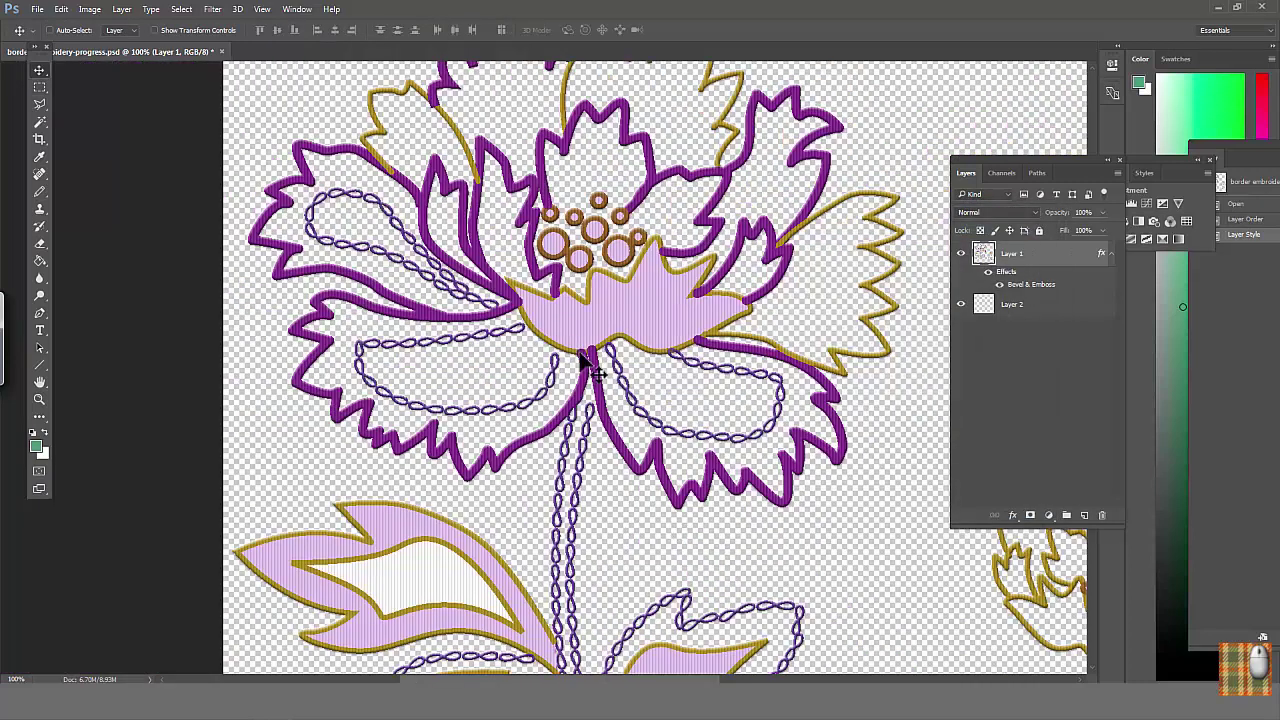
pyautogui.hotkey('ctrl', '1')
pyautogui.click(40, 122)
pyautogui.click(622, 316)
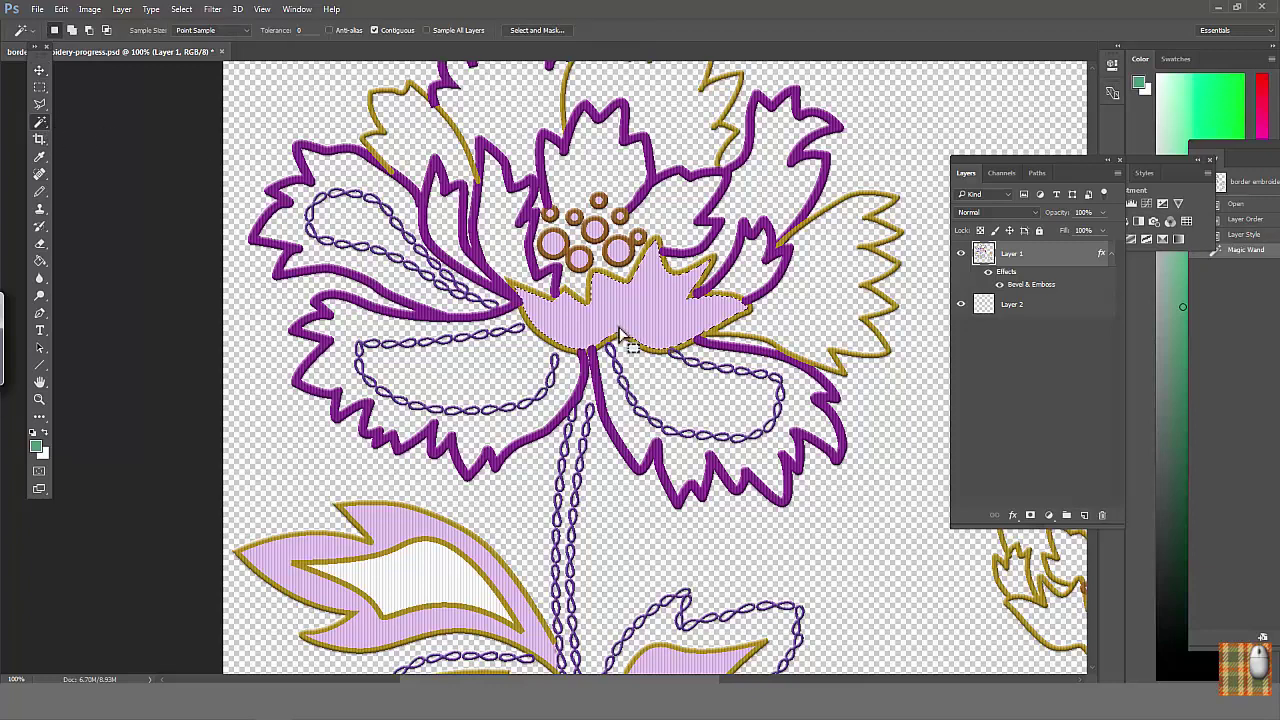
pyautogui.moveTo(626, 336); pyautogui.dragTo(523, 121)
pyautogui.keyDown('shift'); pyautogui.click(1054, 596); pyautogui.keyUp('shift')
pyautogui.keyDown('shift'); pyautogui.click(928, 553); pyautogui.keyUp('shift')
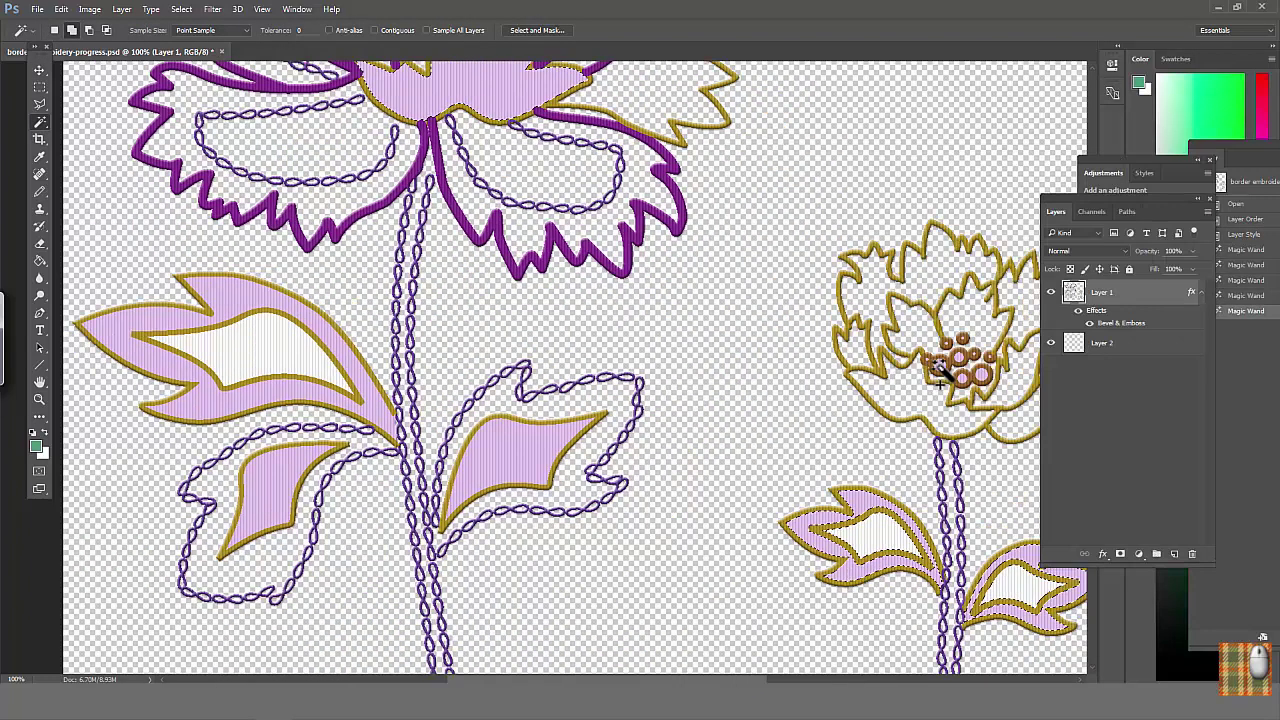
pyautogui.keyDown('shift'); pyautogui.click(950, 370); pyautogui.keyUp('shift')
pyautogui.keyDown('shift'); pyautogui.click(465, 478); pyautogui.keyUp('shift')
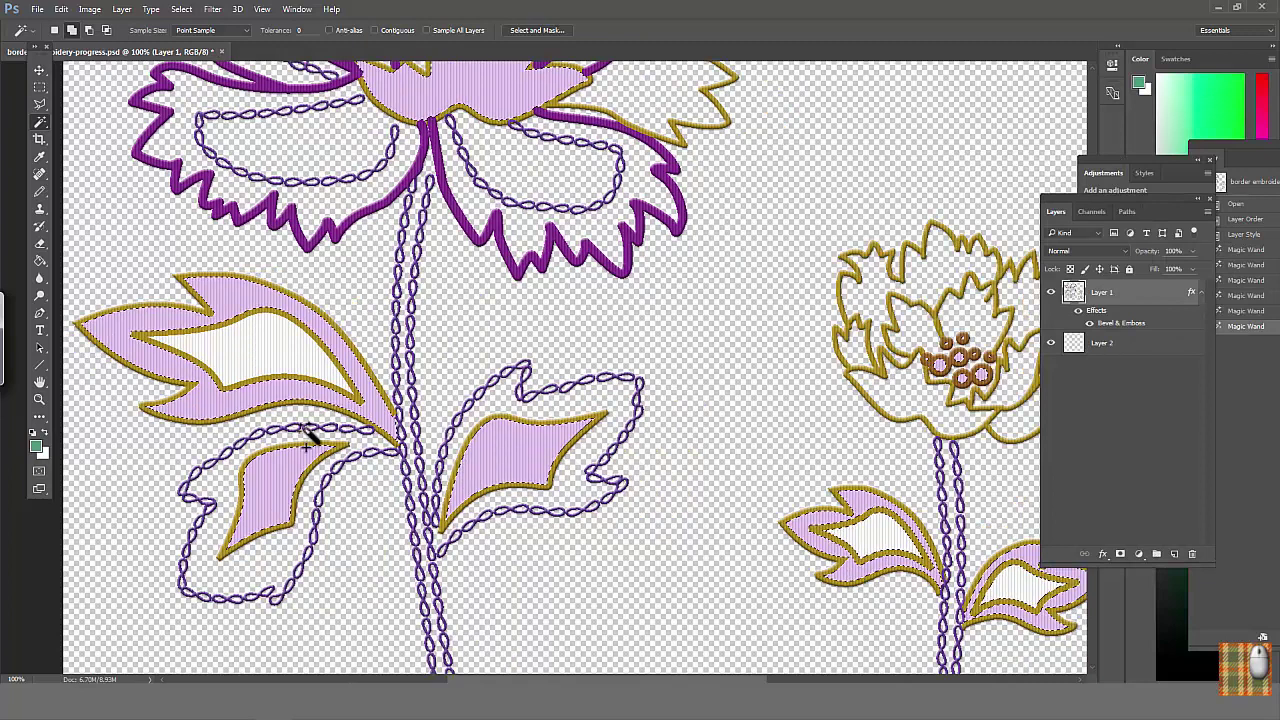
pyautogui.hotkey('ctrl', 'c')
pyautogui.hotkey('ctrl', 'v')
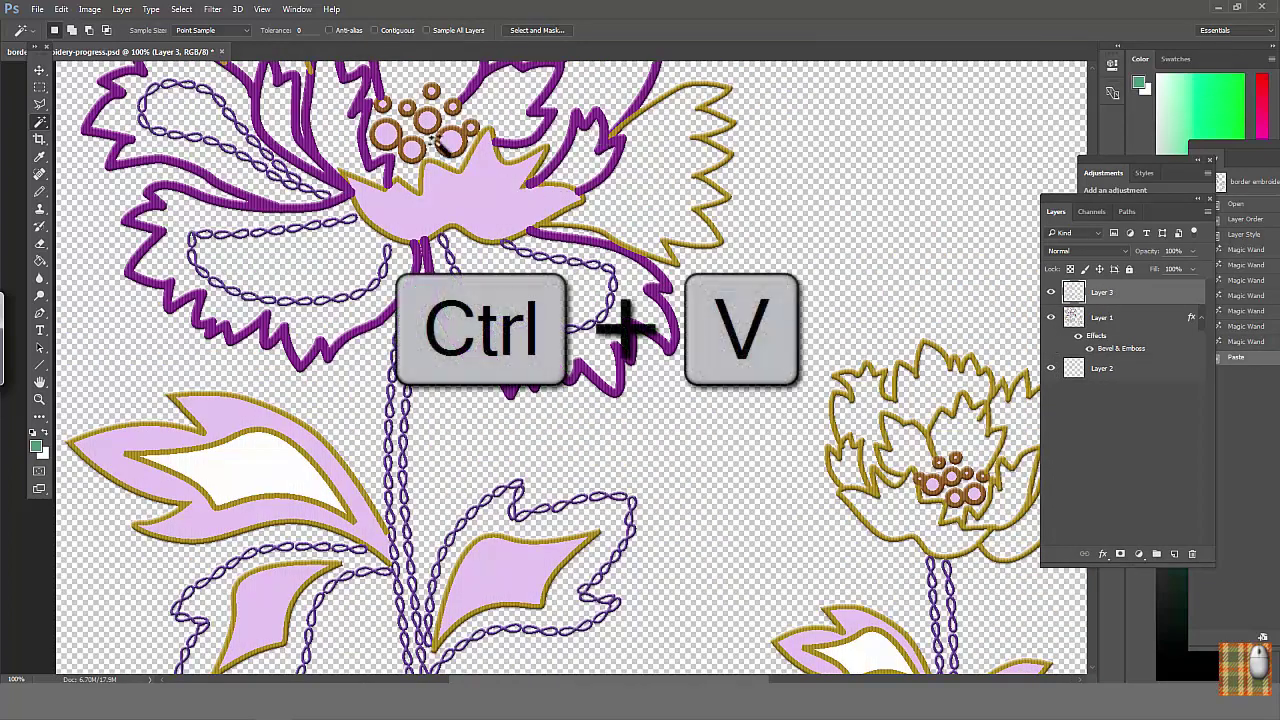
# Add a Bevel & Emboss effect to the layer with the lilac and white fills and enable its Texture.
pyautogui.click(121, 9)
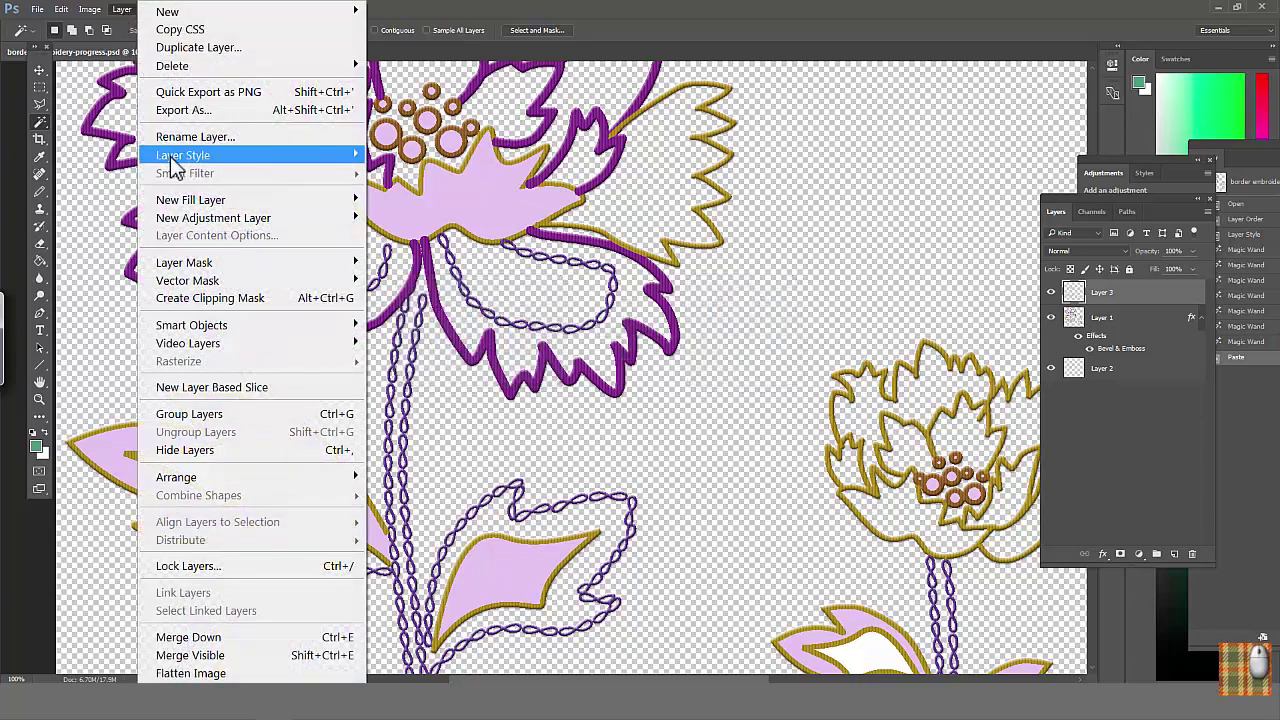
pyautogui.moveTo(200, 158)
pyautogui.click(463, 181)
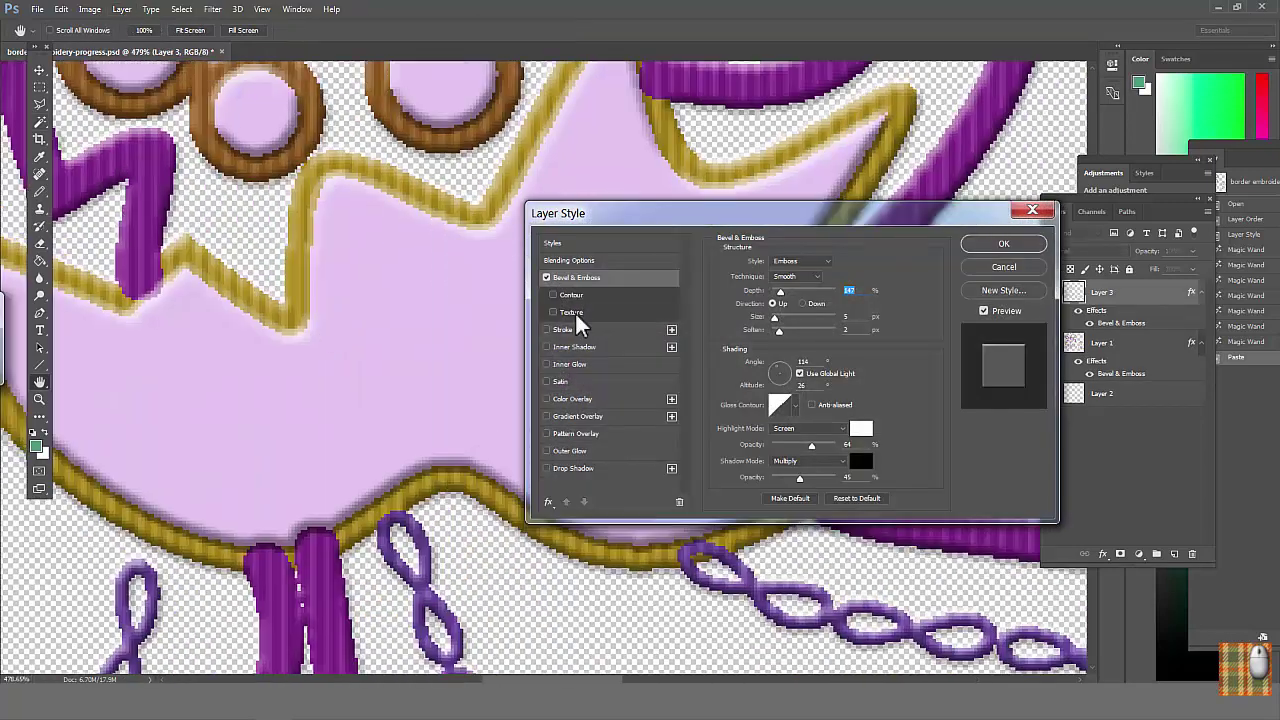
pyautogui.click(571, 312)
# Try several patterns for the fill texture and choose a dark, grainy black-and-white one.
pyautogui.click(791, 276)
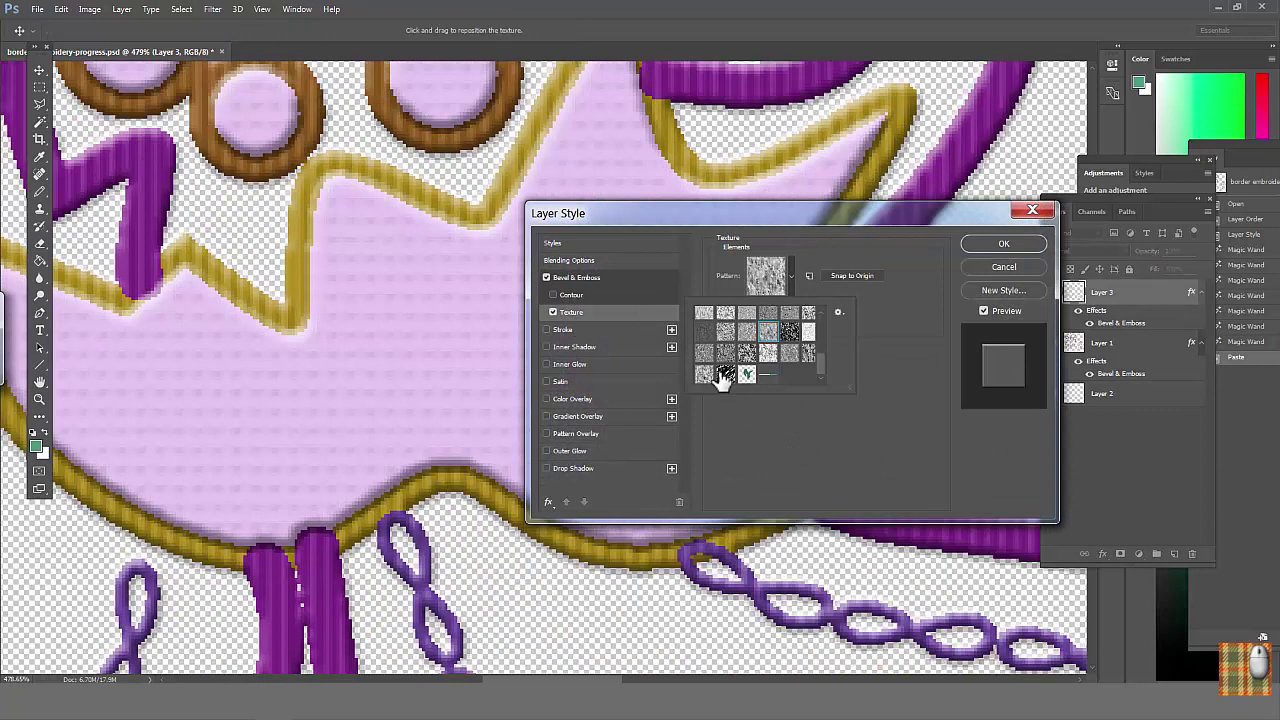
pyautogui.scroll(3, 788, 330)
pyautogui.click(788, 325)
pyautogui.click(770, 333)
pyautogui.click(773, 347)
pyautogui.click(808, 352)
pyautogui.moveTo(820, 350); pyautogui.dragTo(821, 367)
pyautogui.click(710, 334)
pyautogui.click(791, 284)
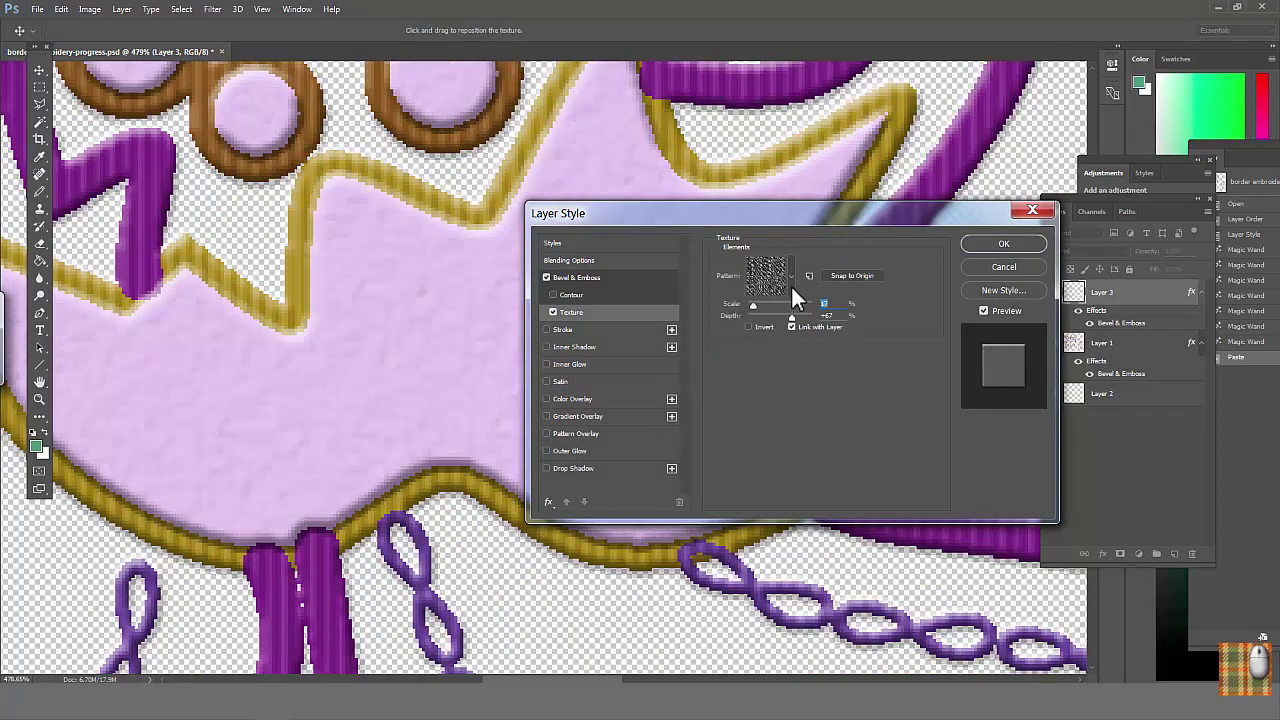
# Set the grainy texture's scale to 83% and check the stitch effect on the petals and leaves.
pyautogui.moveTo(765, 304); pyautogui.dragTo(776, 304)
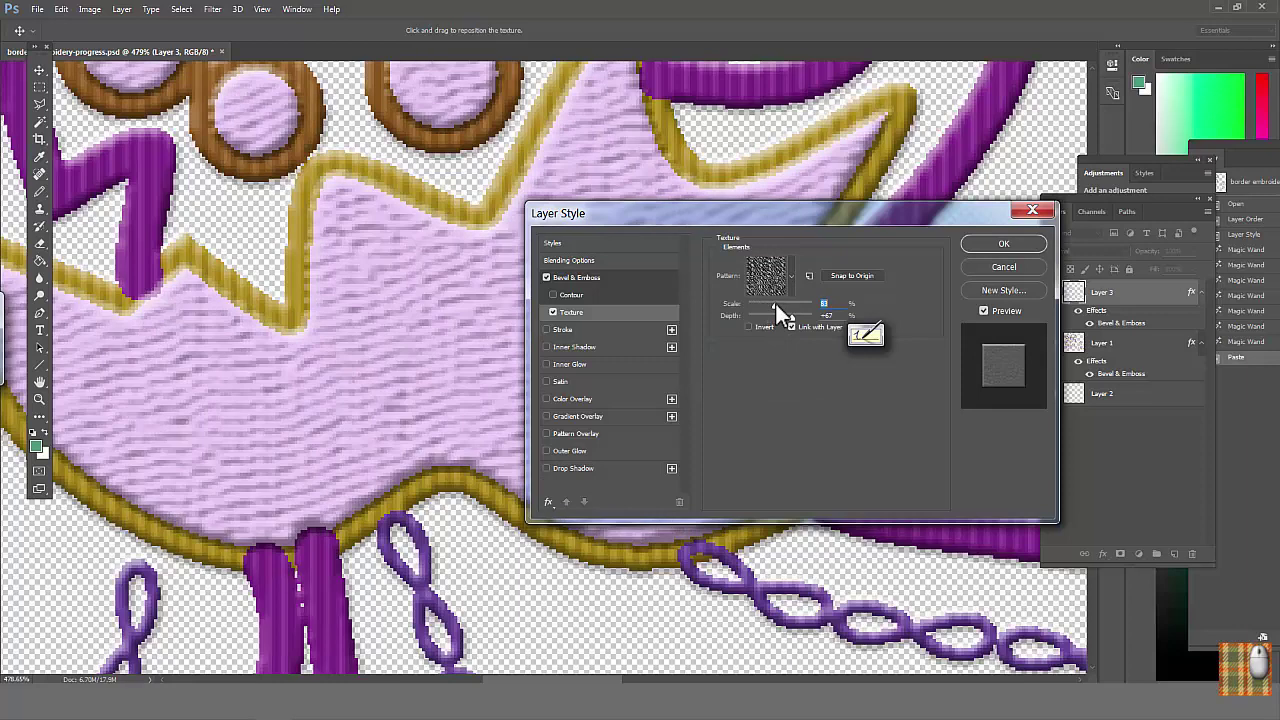
pyautogui.scroll(-6, 431, 365)
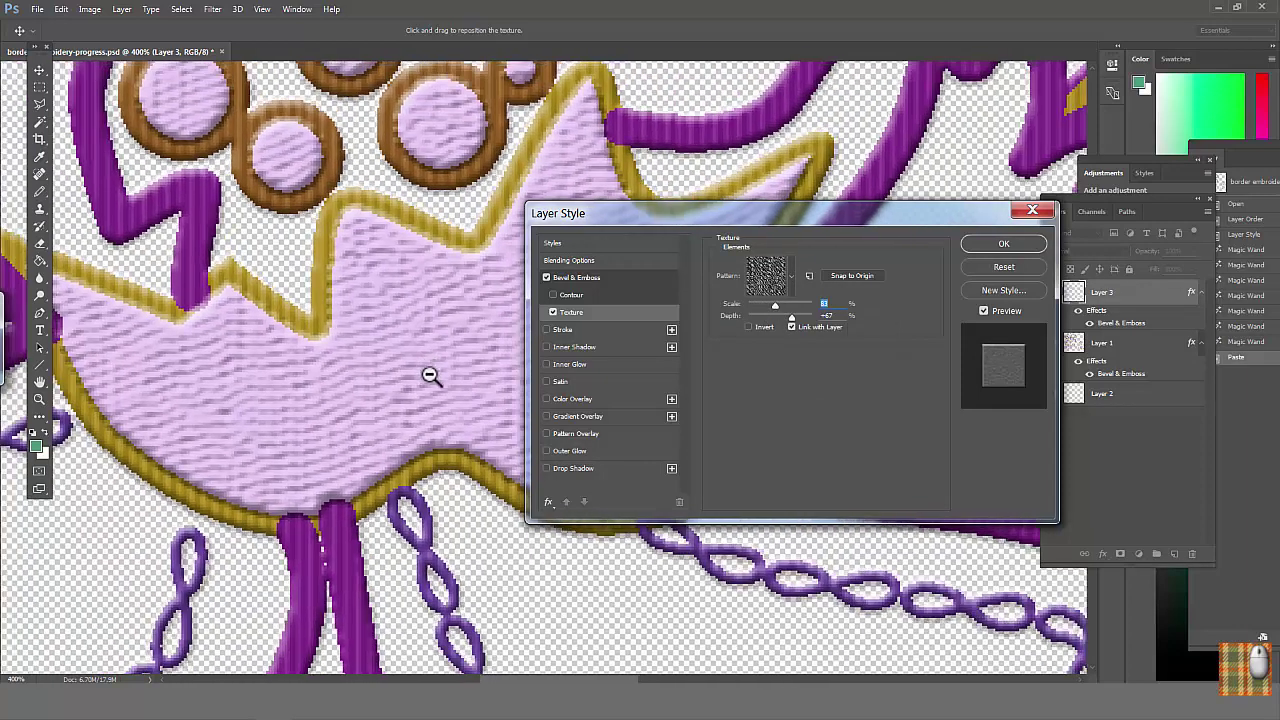
pyautogui.scroll(4, 366, 394)
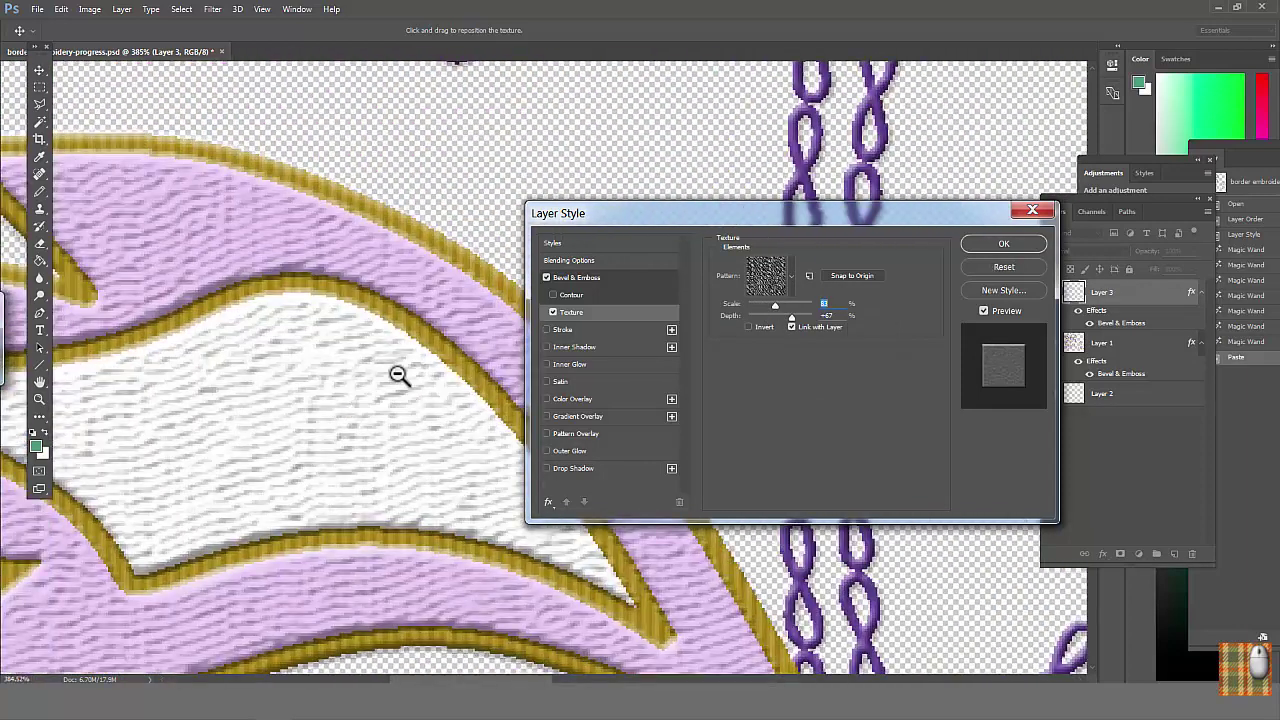
pyautogui.scroll(-2, 400, 372)
pyautogui.scroll(-2, 400, 372)
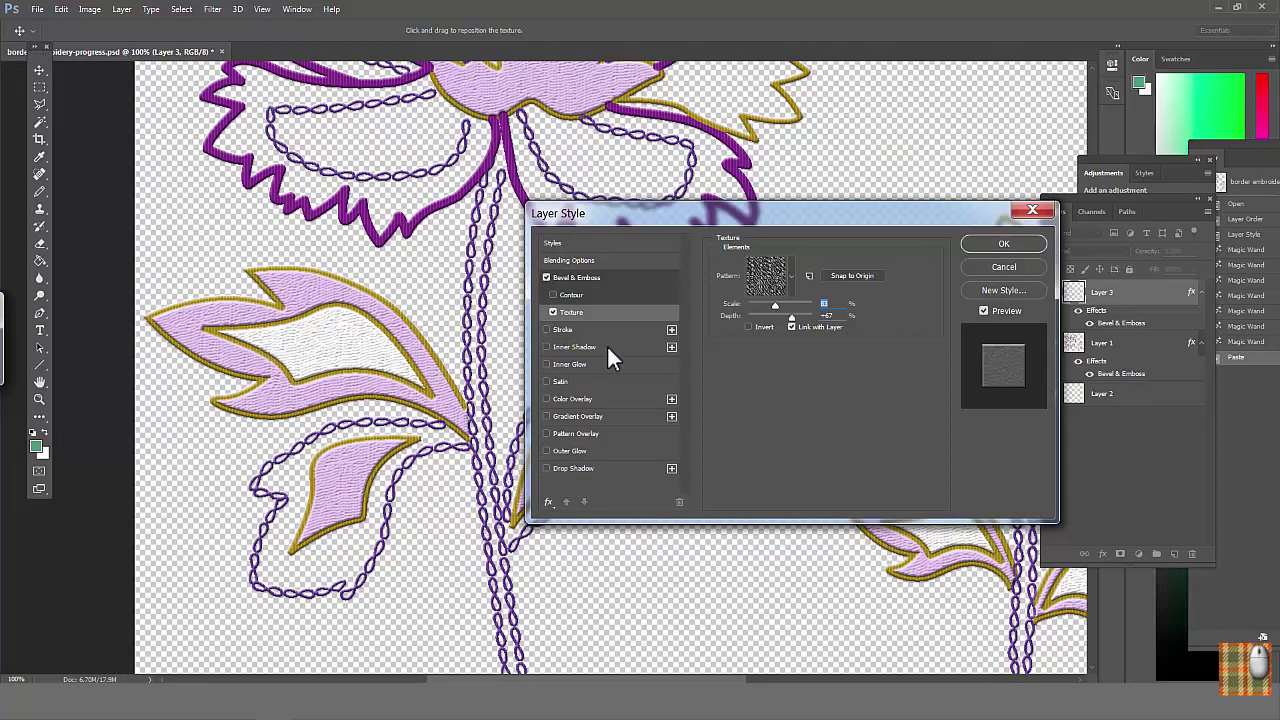
# Turn off global light for the fill layer's bevel, aim its own light almost vertically at 11° altitude, and apply the style.
pyautogui.click(580, 278)
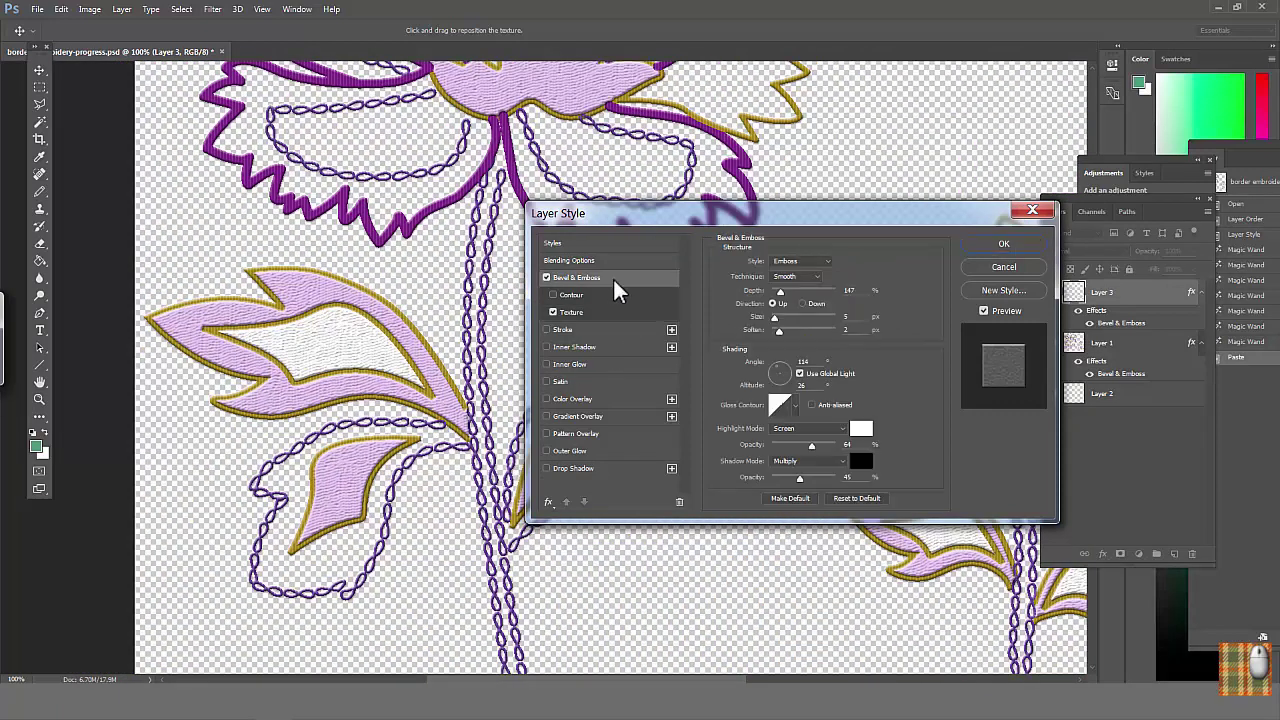
pyautogui.click(799, 373)
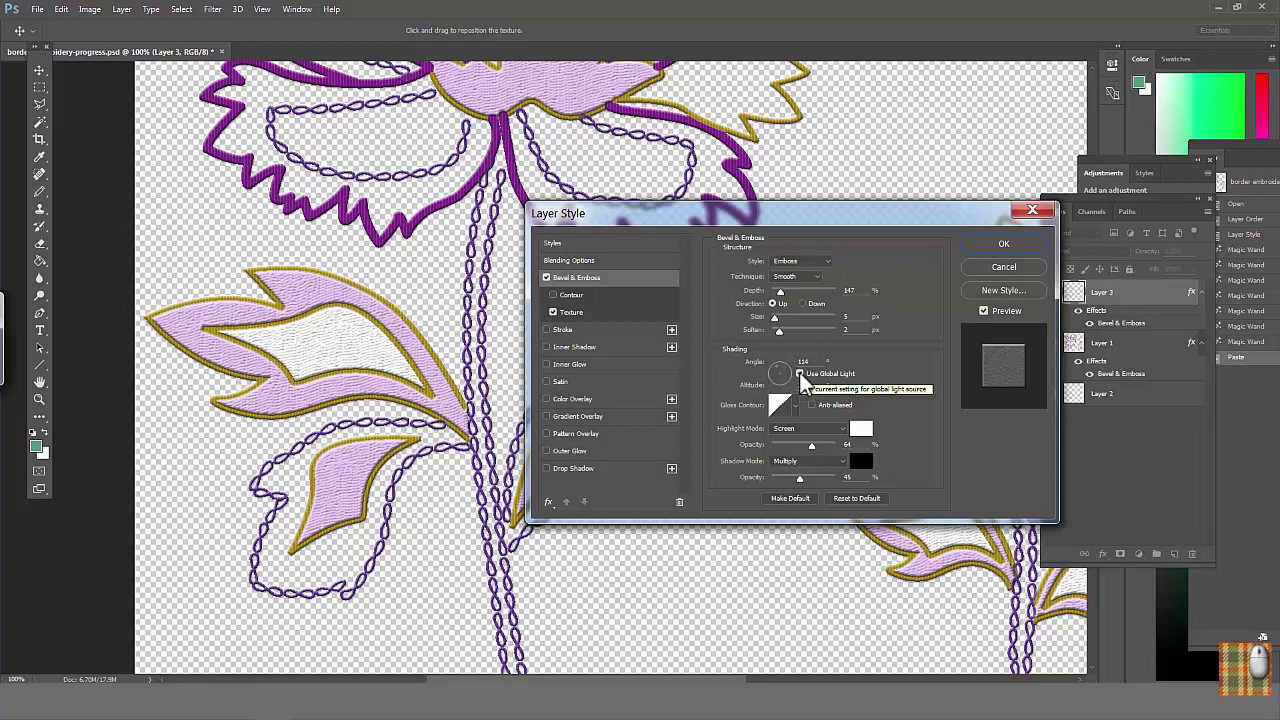
pyautogui.click(799, 373)
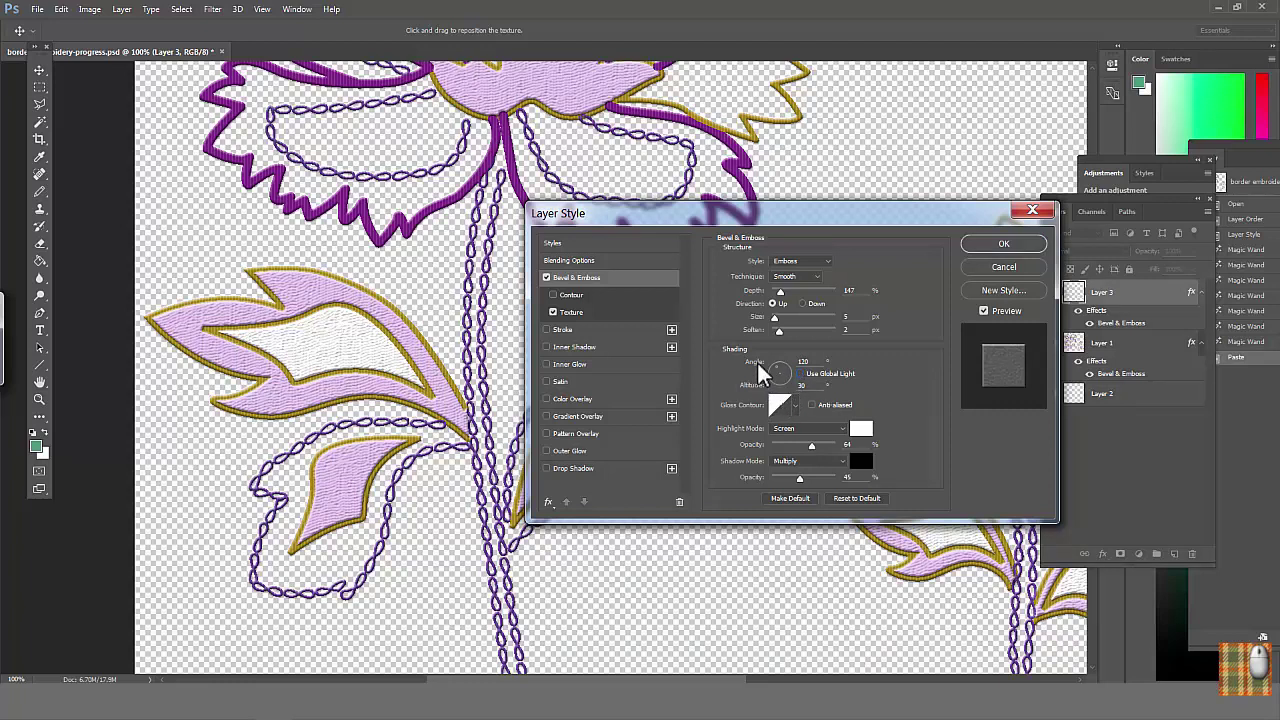
pyautogui.moveTo(778, 375); pyautogui.dragTo(776, 377)
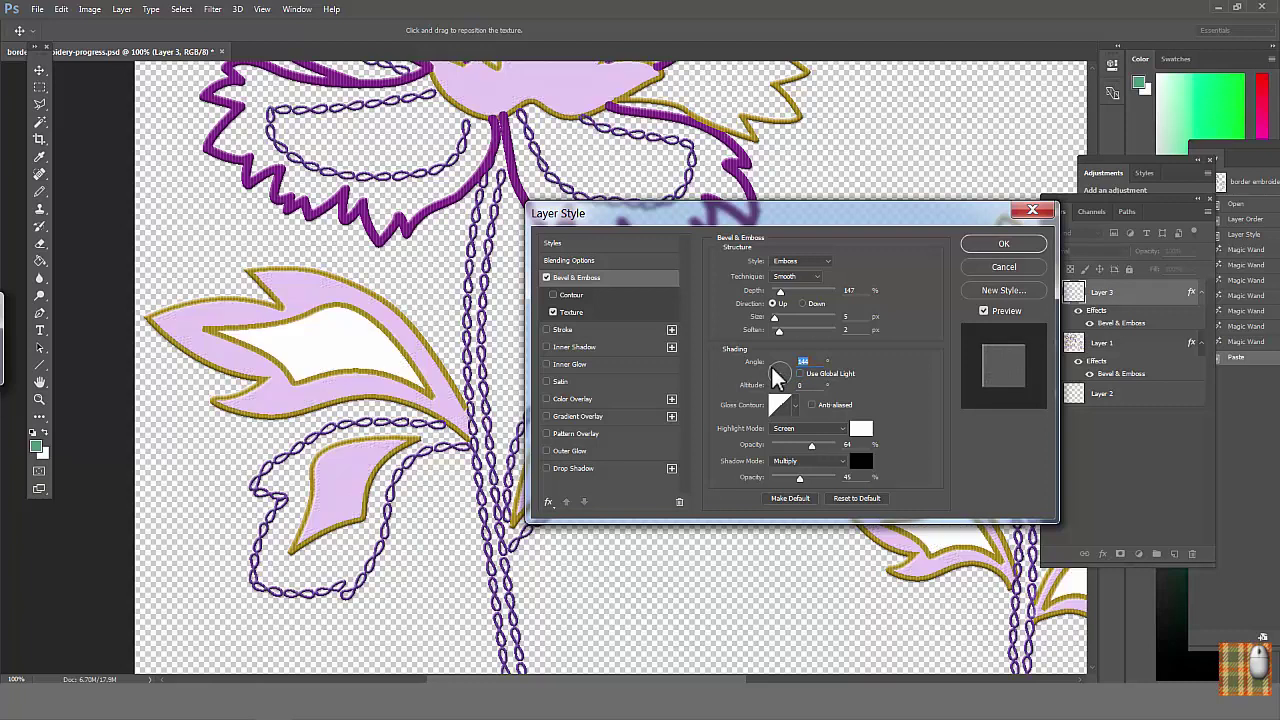
pyautogui.scroll(5, 302, 381)
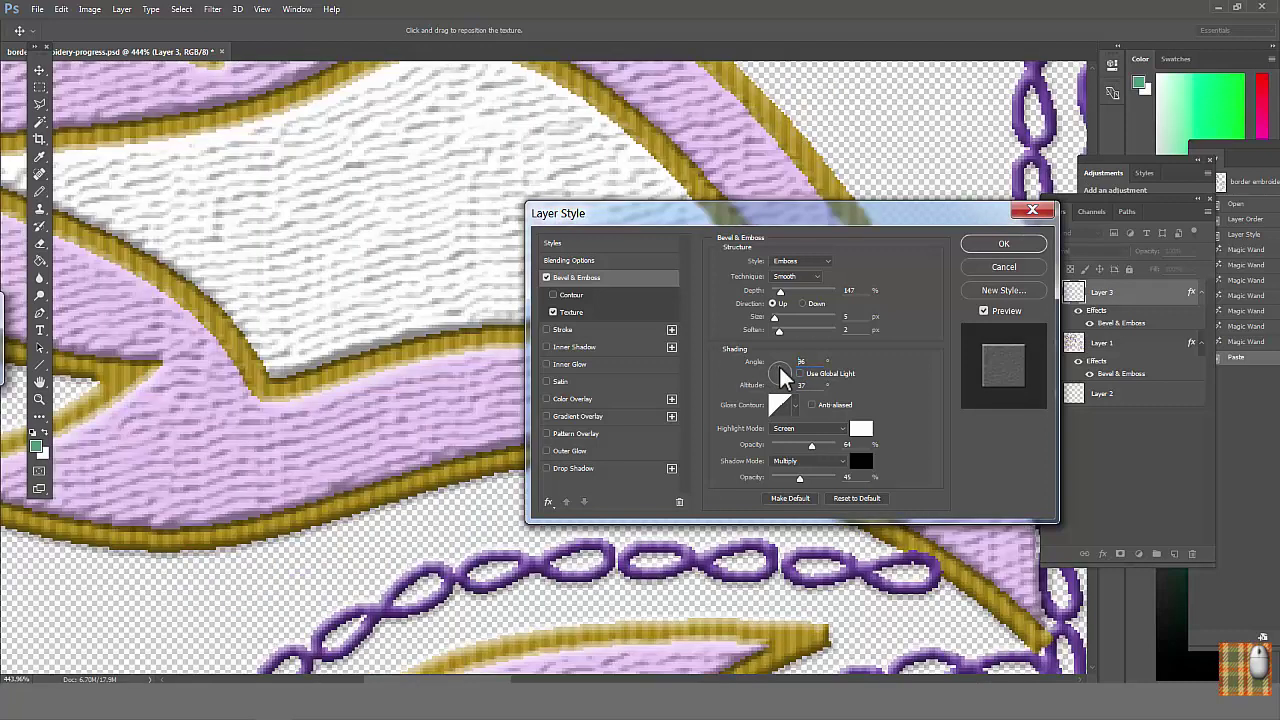
pyautogui.click(780, 367)
pyautogui.scroll(-6, 343, 430)
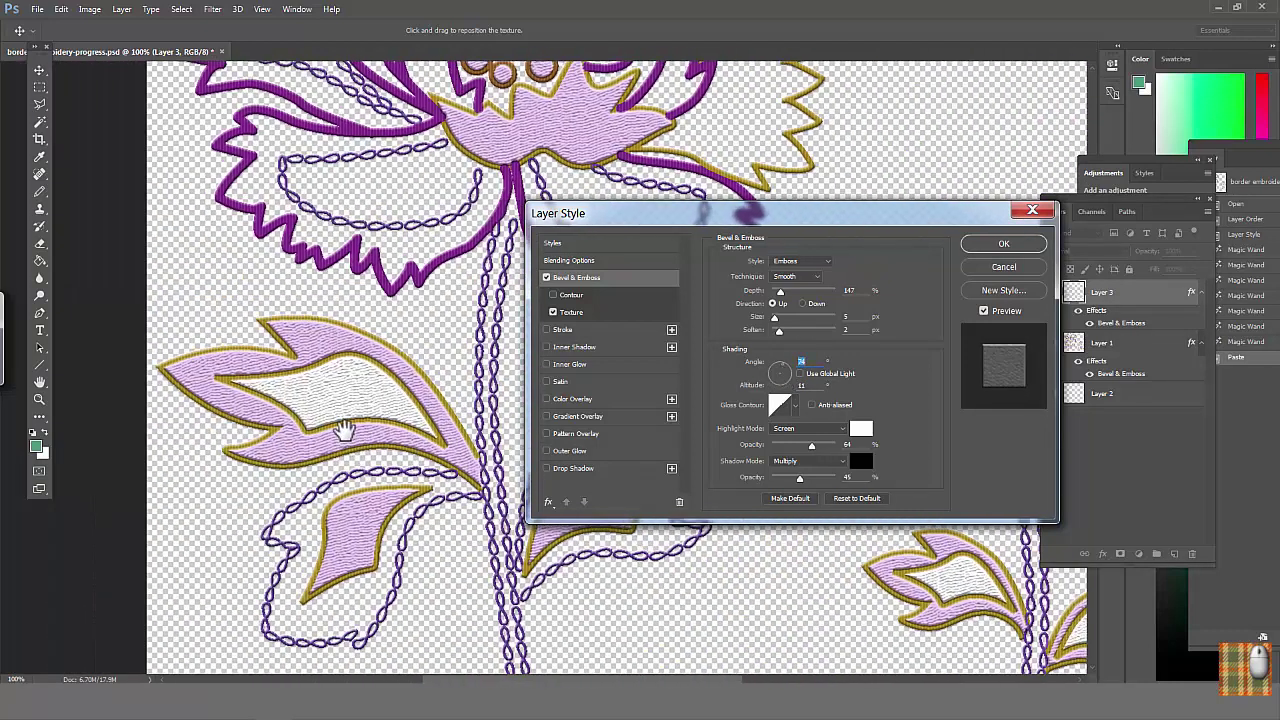
pyautogui.click(1002, 244)
pyautogui.hotkey('ctrl', '-')
pyautogui.moveTo(756, 113); pyautogui.dragTo(419, 304)
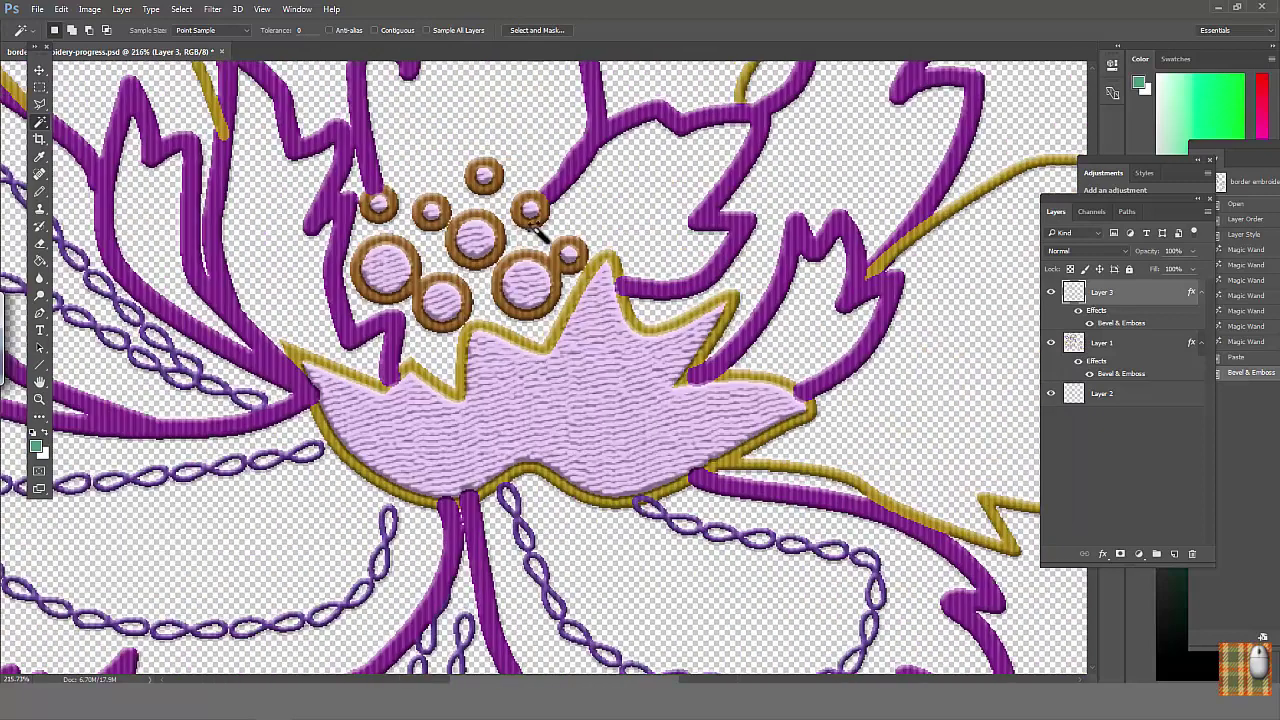
pyautogui.scroll(-3, 720, 381)
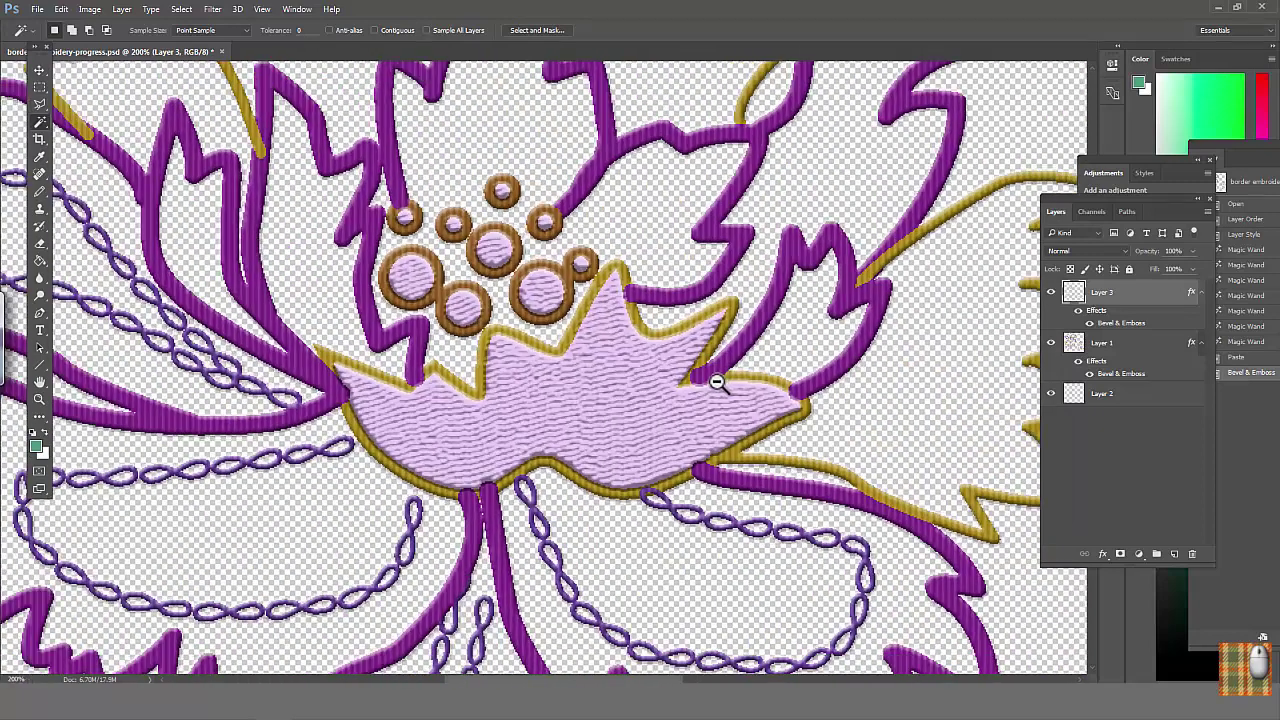
pyautogui.scroll(-2, 712, 393)
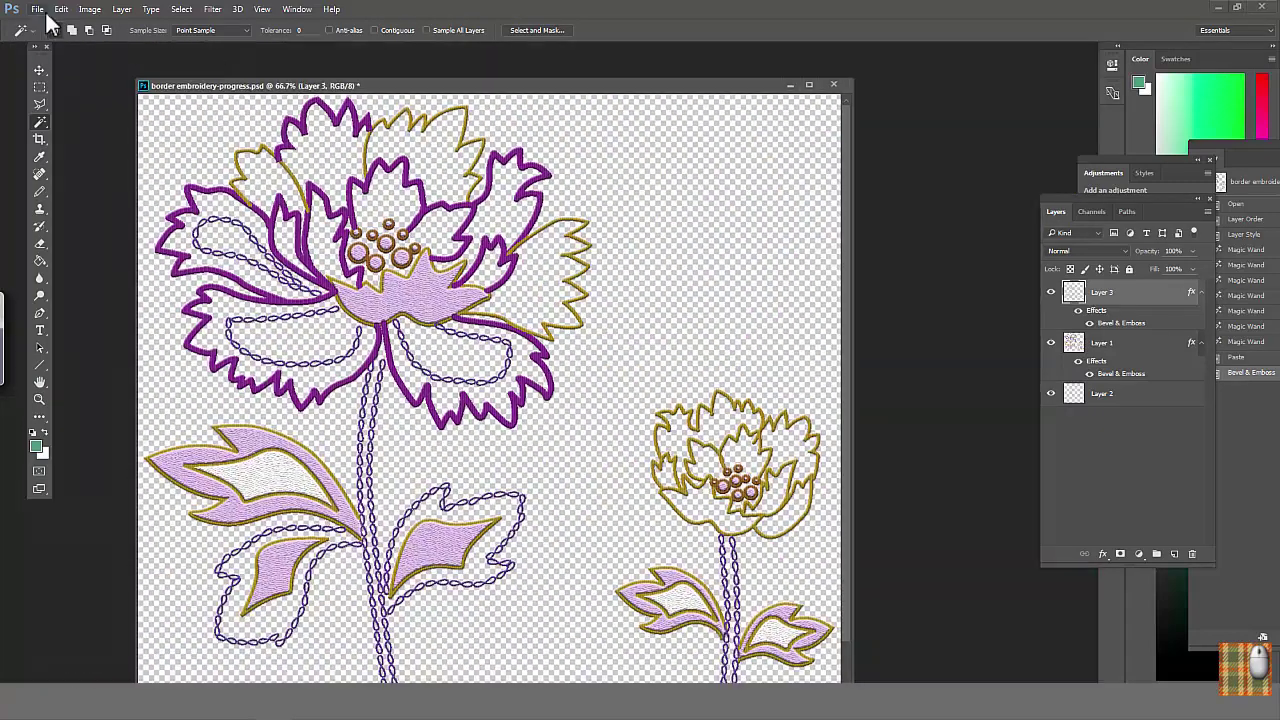
# Create a new white RGB document measuring 1 by 1 inch at 200 pixels/inch.
pyautogui.click(40, 10)
pyautogui.click(58, 28)
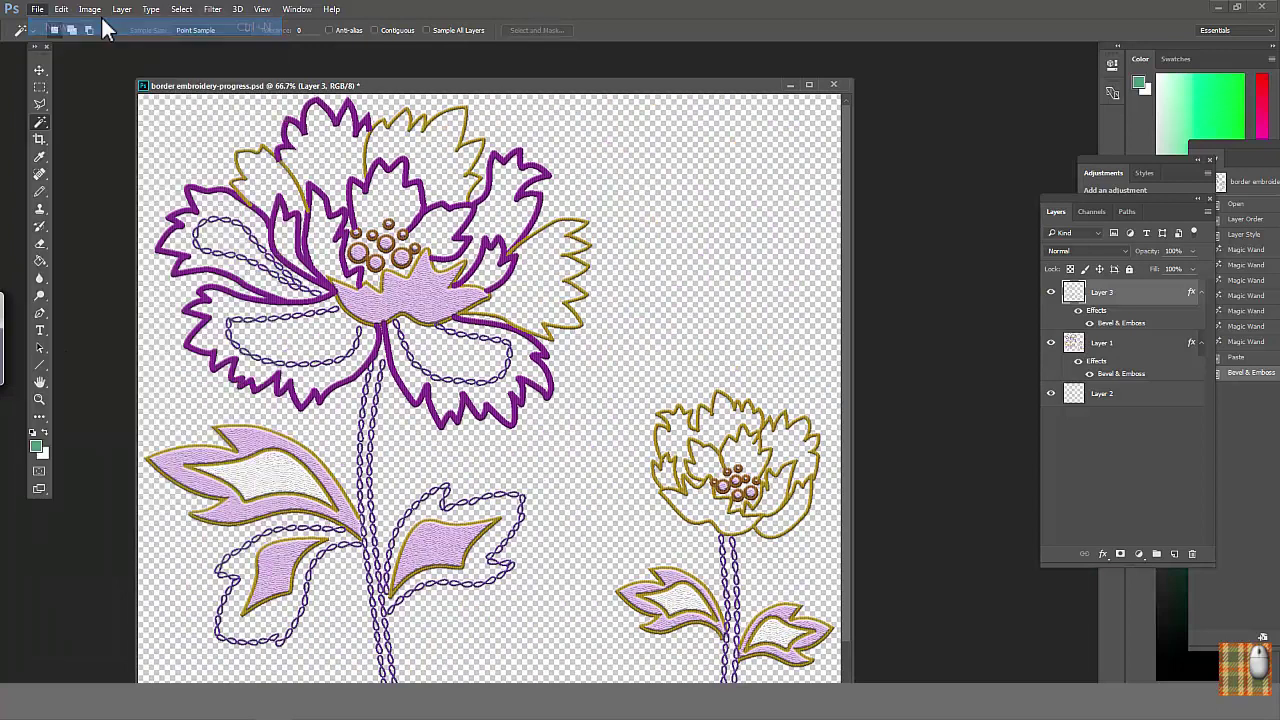
pyautogui.click(653, 227)
pyautogui.click(593, 232)
pyautogui.click(554, 229)
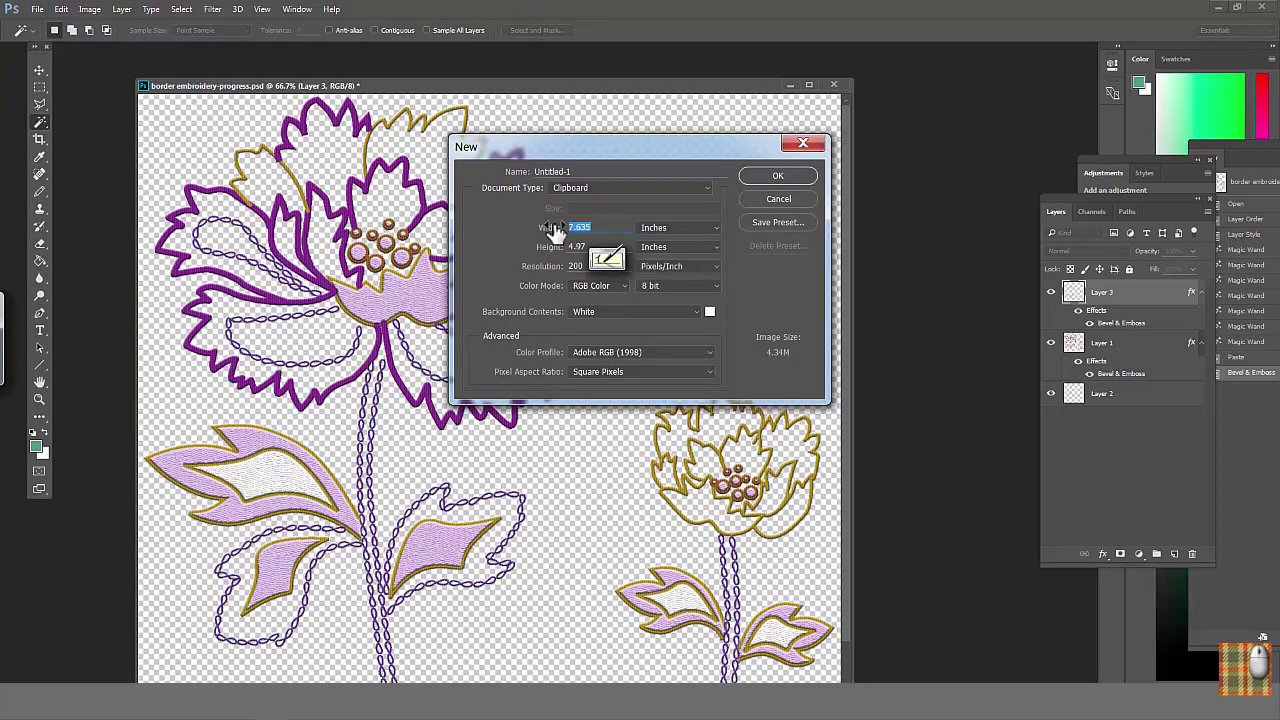
pyautogui.write('1')
pyautogui.press('Tab')
pyautogui.write('1')
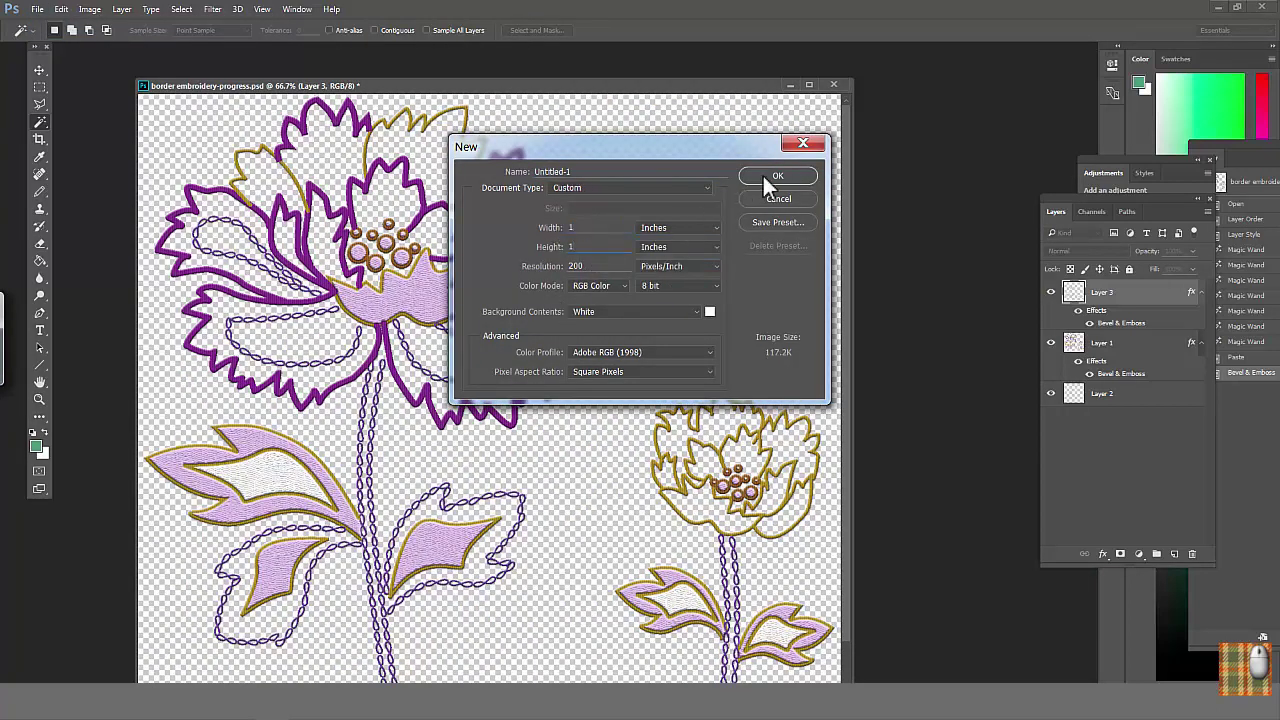
pyautogui.click(770, 177)
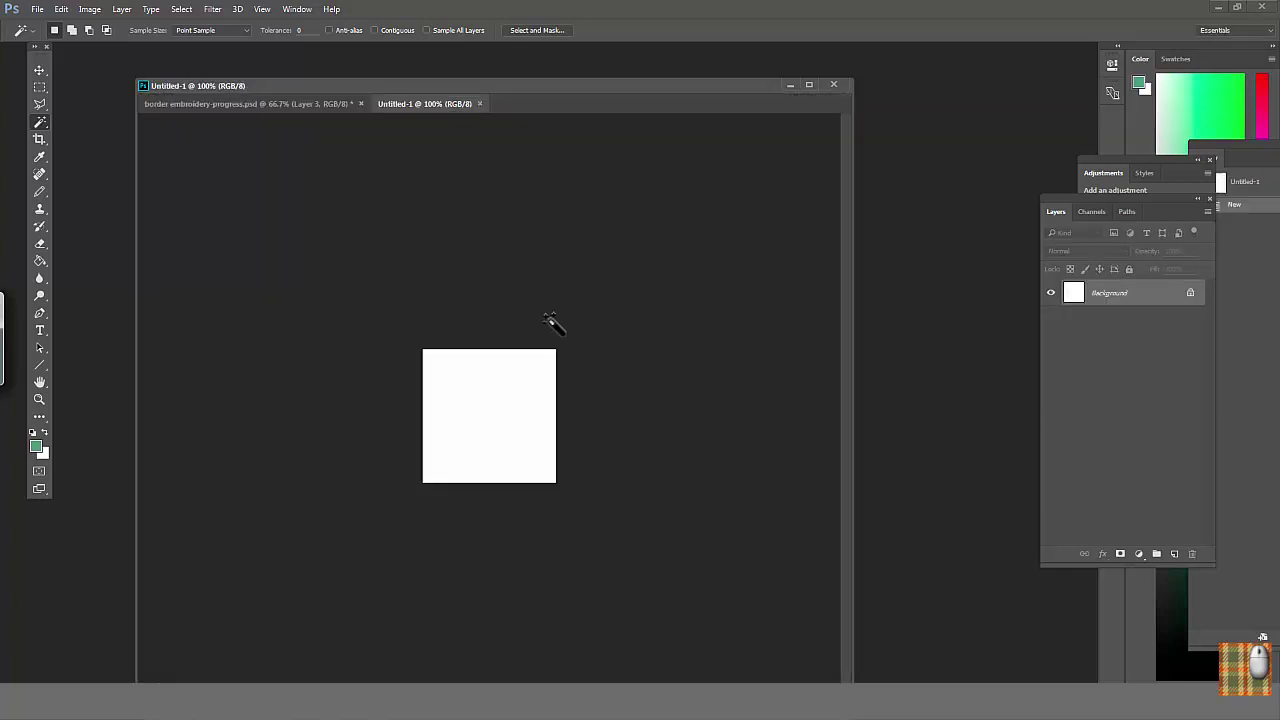
# Reset the colours to default black and white and ready the Pencil tool with the 18 px bristle brush.
pyautogui.click(31, 432)
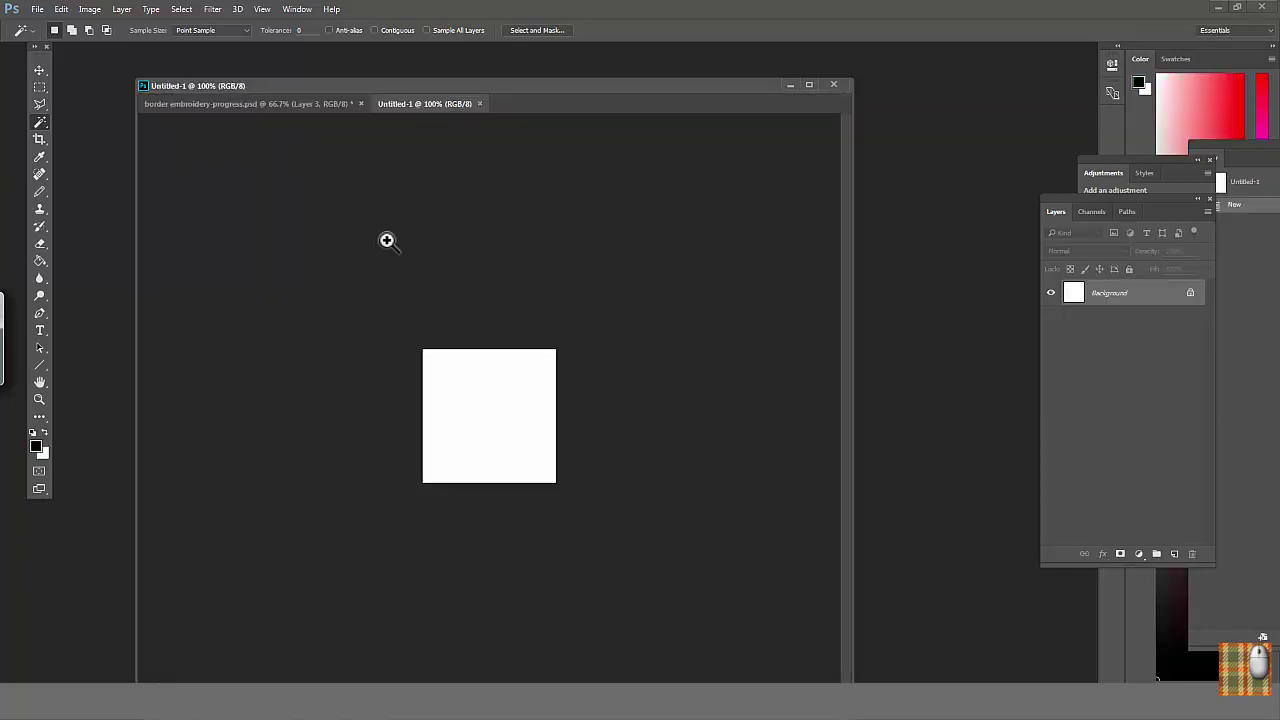
pyautogui.moveTo(387, 240); pyautogui.dragTo(595, 459)
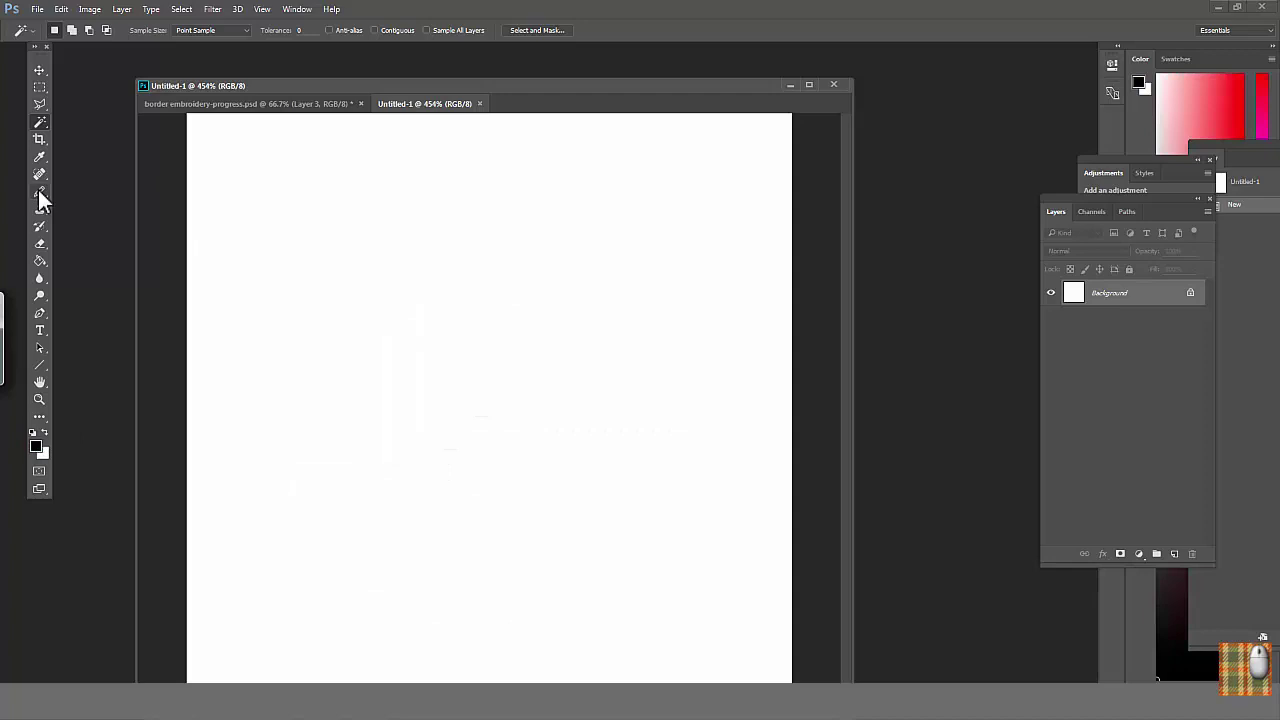
pyautogui.click(38, 190)
pyautogui.click(58, 28)
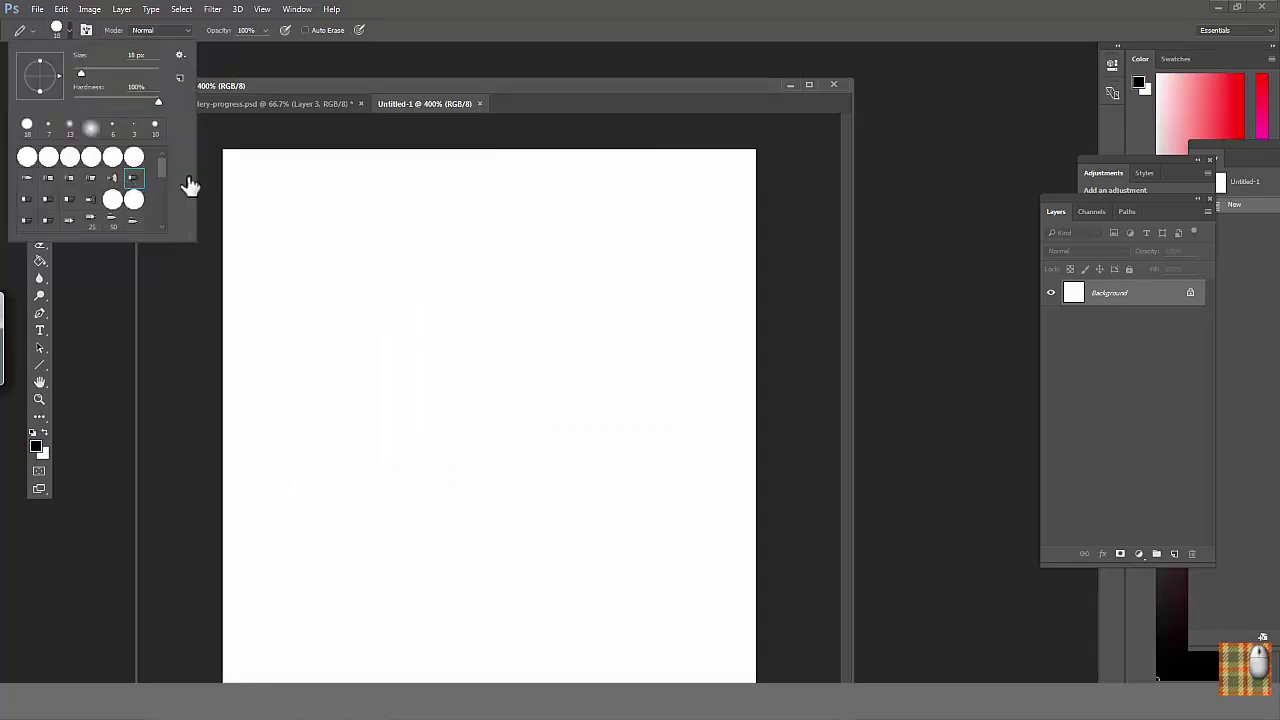
pyautogui.click(300, 194)
# Fill the square canvas with wavy black diagonal pencil strokes resembling zebra stripes, leaving white gaps between them.
pyautogui.moveTo(320, 177); pyautogui.dragTo(225, 340)
pyautogui.moveTo(435, 165); pyautogui.dragTo(225, 360)
pyautogui.moveTo(500, 175)
pyautogui.mouseDown()
pyautogui.moveTo(225, 510)
pyautogui.moveTo(525, 150)
pyautogui.mouseUp()
pyautogui.moveTo(419, 165); pyautogui.dragTo(440, 150)
pyautogui.moveTo(315, 180); pyautogui.dragTo(345, 150)
pyautogui.moveTo(608, 160); pyautogui.dragTo(215, 625)
pyautogui.moveTo(685, 158)
pyautogui.mouseDown()
pyautogui.moveTo(484, 466)
pyautogui.moveTo(325, 620)
pyautogui.mouseUp()
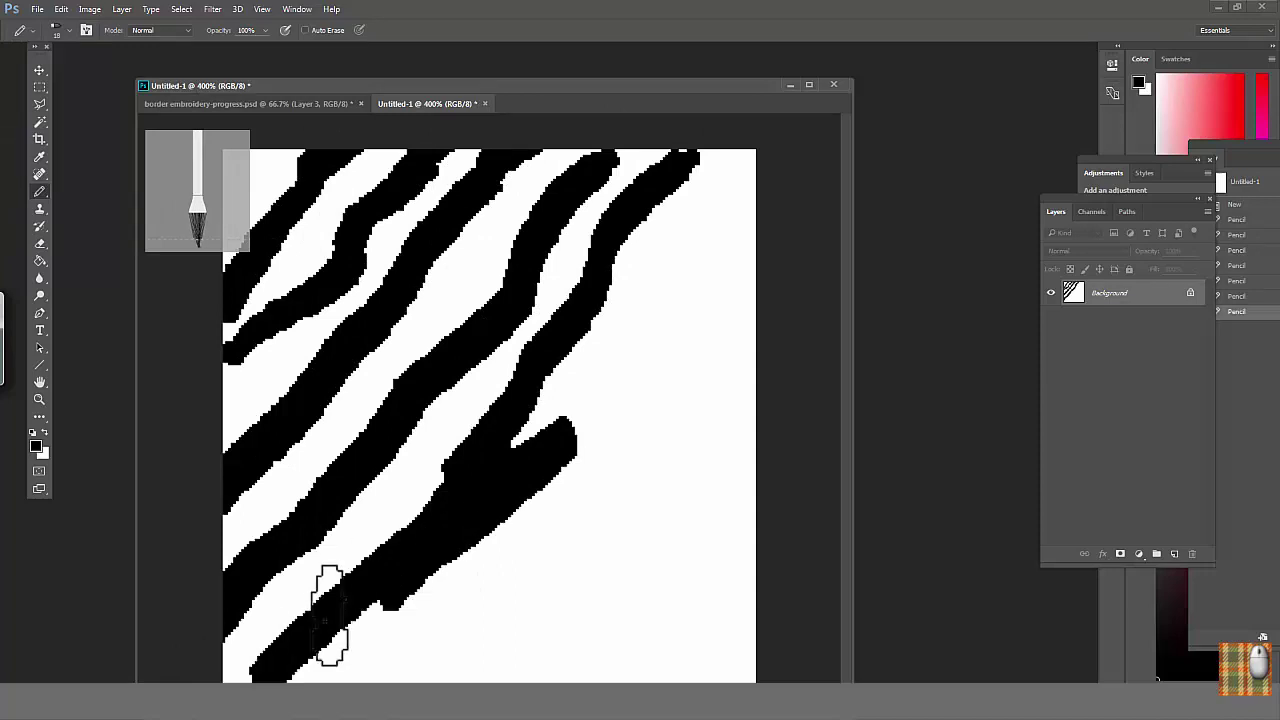
pyautogui.moveTo(748, 182); pyautogui.dragTo(562, 430)
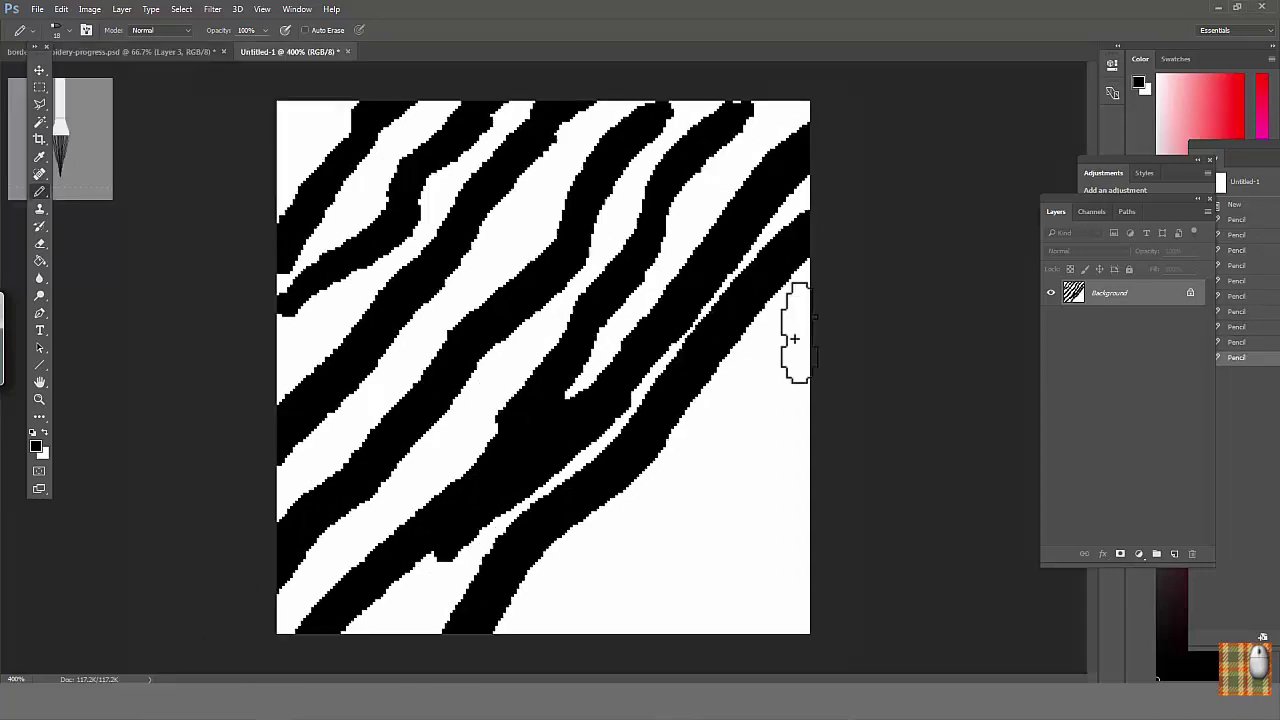
pyautogui.moveTo(803, 342); pyautogui.dragTo(575, 628)
pyautogui.moveTo(805, 460); pyautogui.dragTo(665, 628)
pyautogui.moveTo(805, 550); pyautogui.dragTo(731, 652)
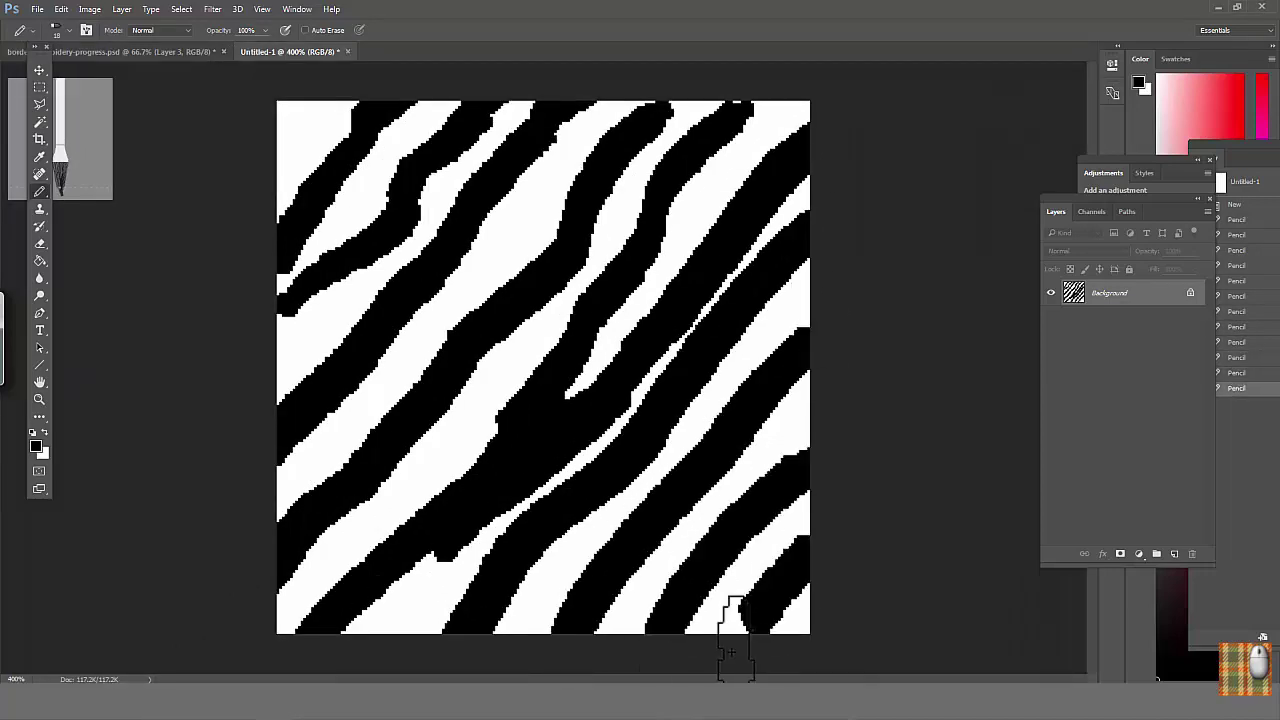
# Select the whole canvas and define the stripe drawing as a new pattern.
pyautogui.click(180, 10)
pyautogui.click(194, 38)
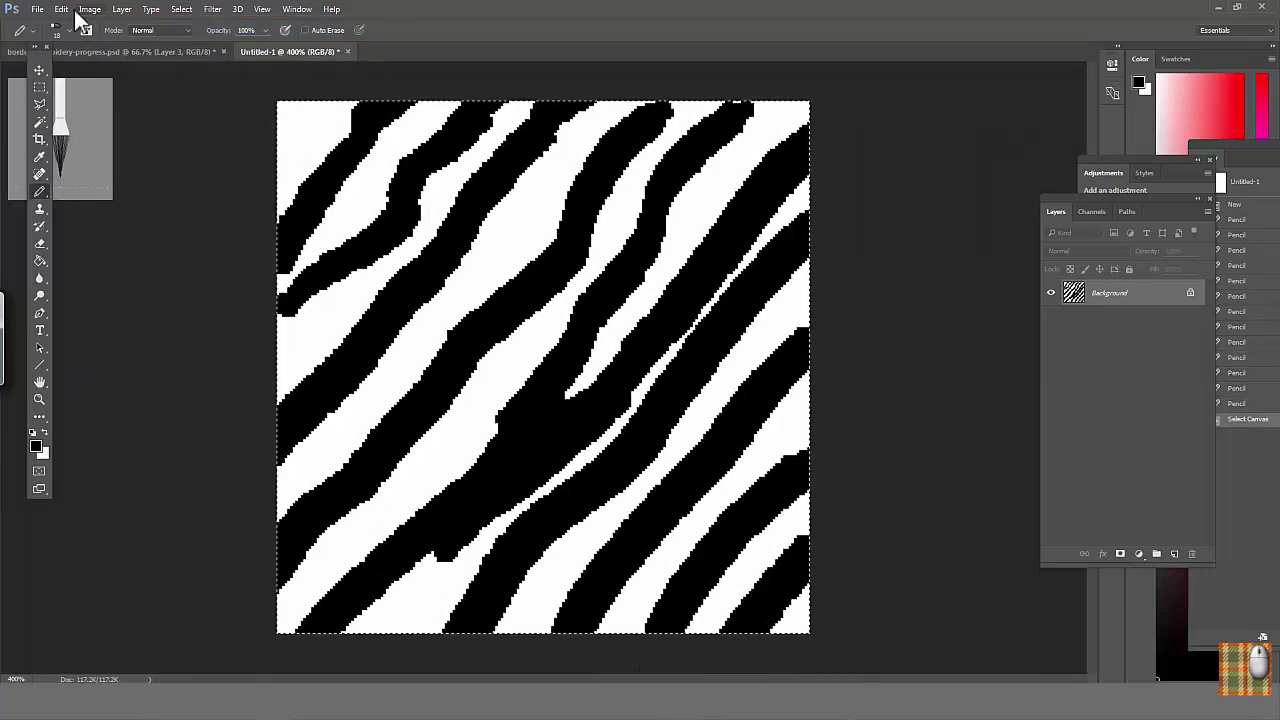
pyautogui.click(61, 9)
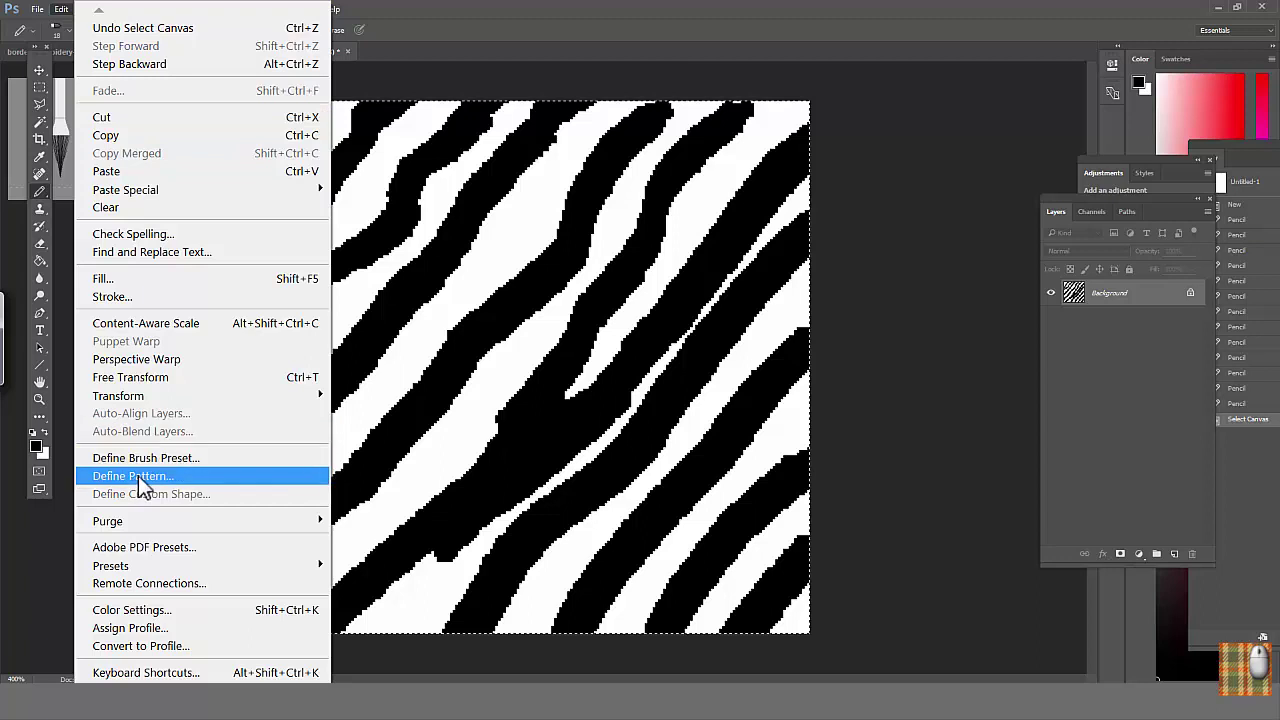
pyautogui.click(138, 476)
pyautogui.click(779, 243)
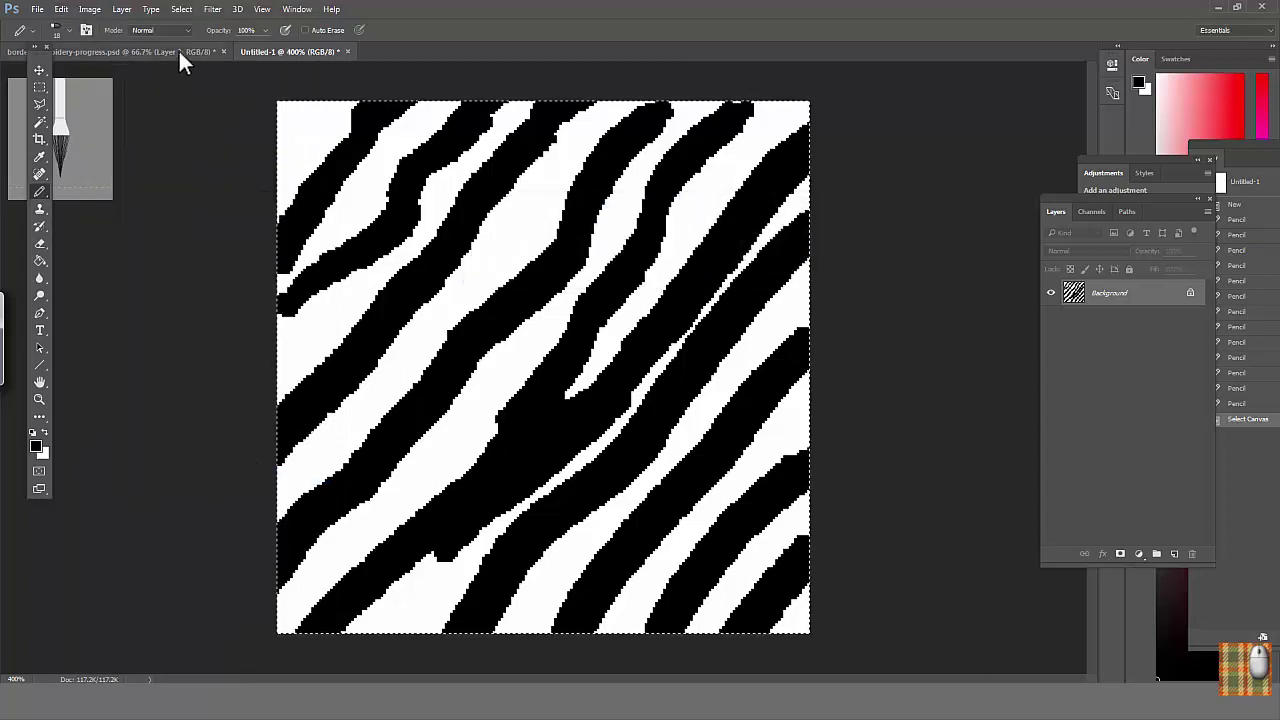
# Return to the flower document and replace the lilac and white fill layer's bevel texture with the new zebra-stripe pattern.
pyautogui.moveTo(178, 48); pyautogui.dragTo(300, 68)
pyautogui.hotkey('ctrl', 'space')
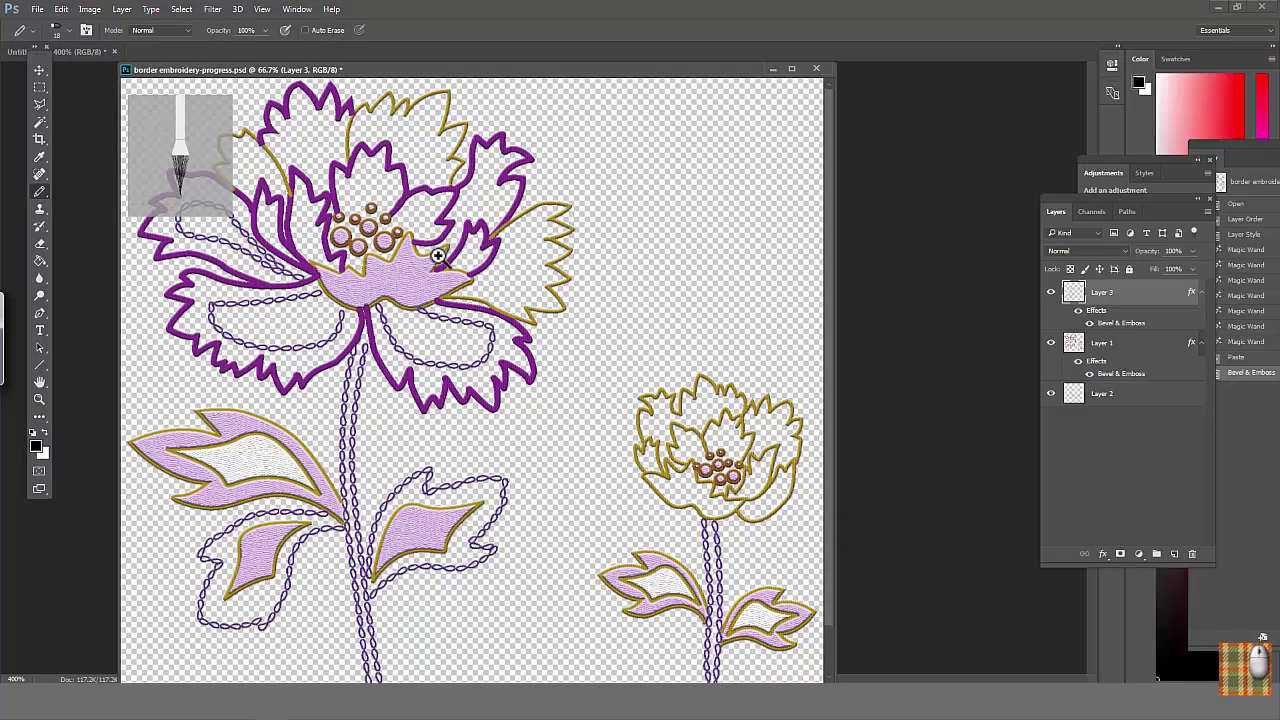
pyautogui.moveTo(480, 250); pyautogui.dragTo(312, 354)
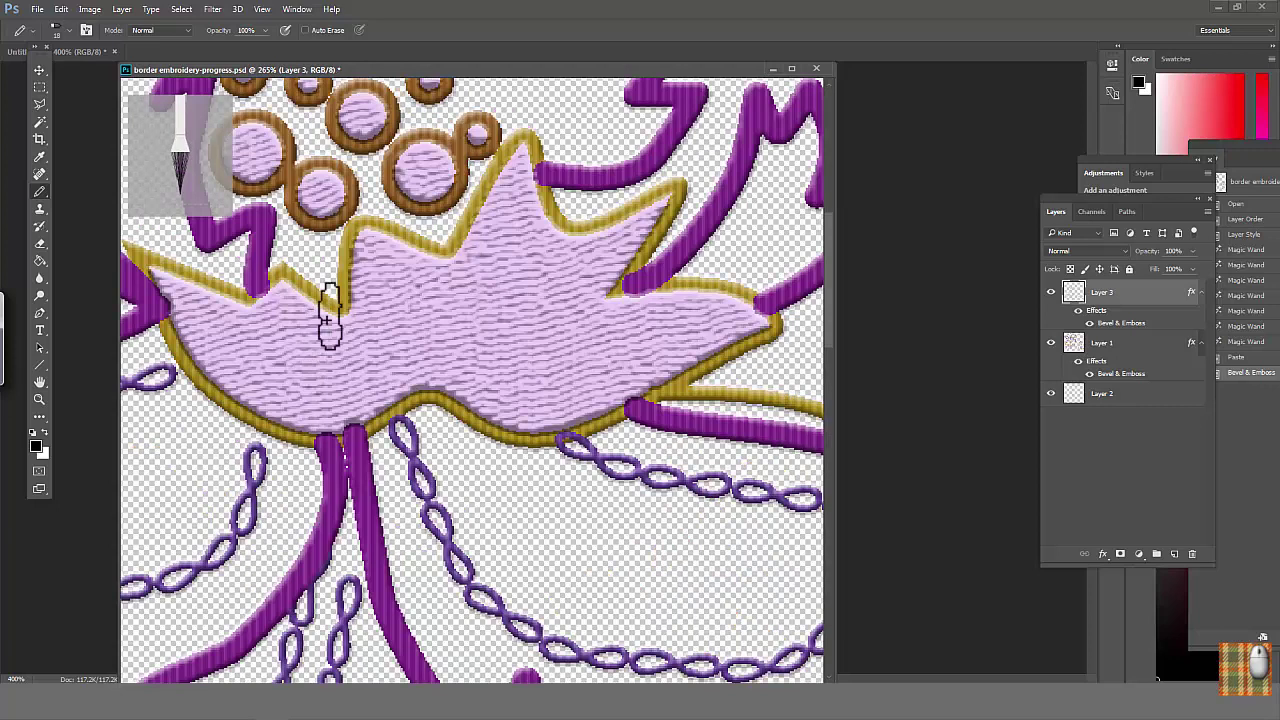
pyautogui.doubleClick(1091, 324)
pyautogui.moveTo(812, 214); pyautogui.dragTo(732, 282)
pyautogui.click(525, 378)
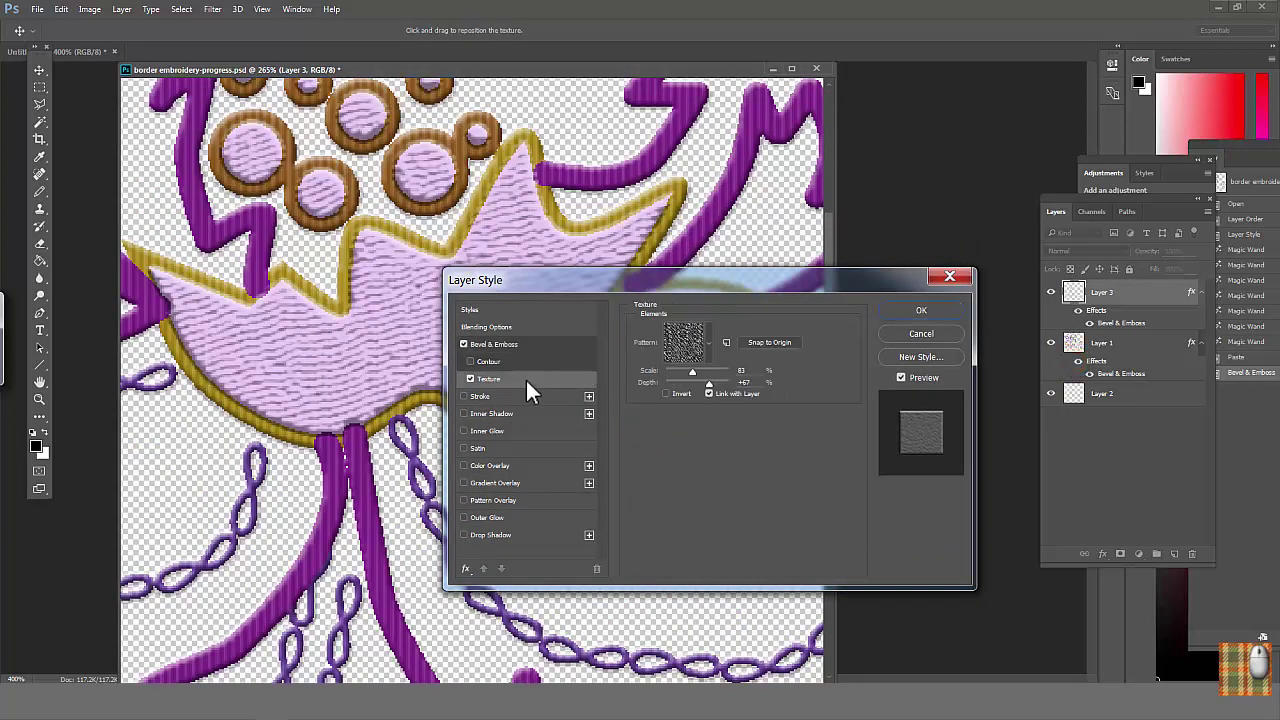
pyautogui.click(709, 341)
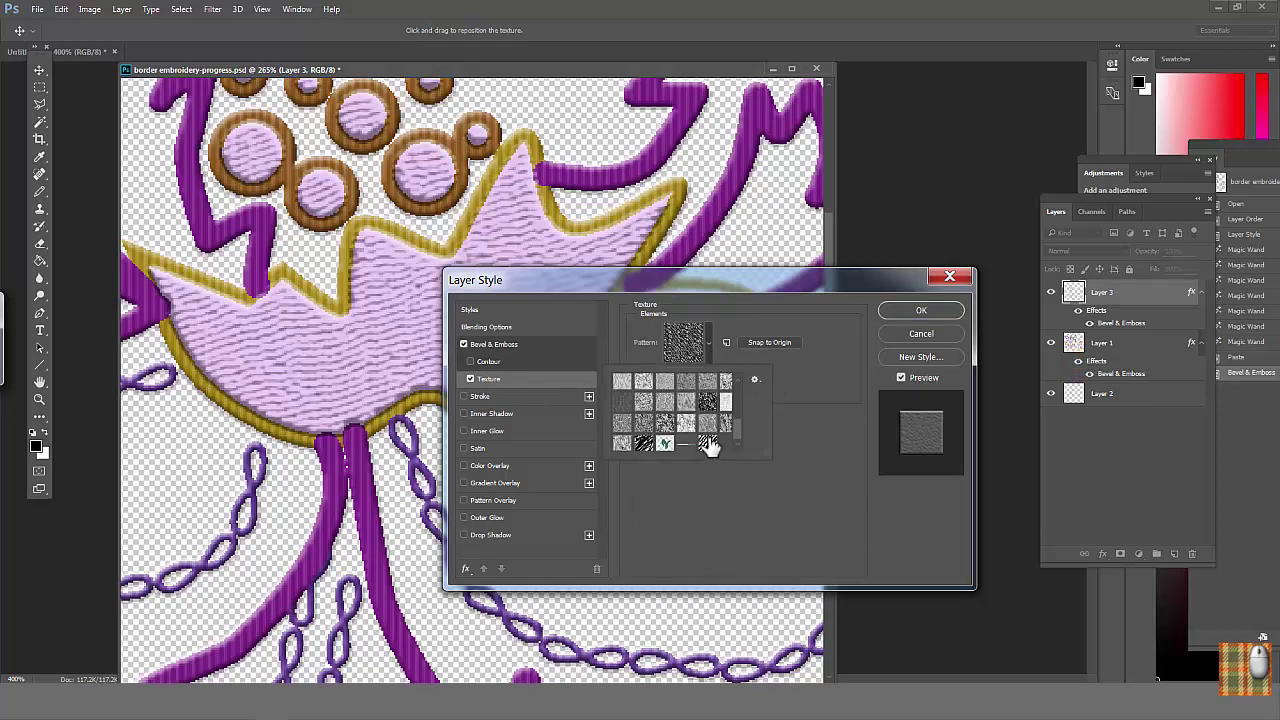
pyautogui.click(707, 442)
# Set the zebra-stripe texture's scale to 17% and its depth to +83%.
pyautogui.moveTo(747, 284); pyautogui.dragTo(865, 303)
pyautogui.click(799, 389)
pyautogui.moveTo(799, 391); pyautogui.dragTo(831, 403)
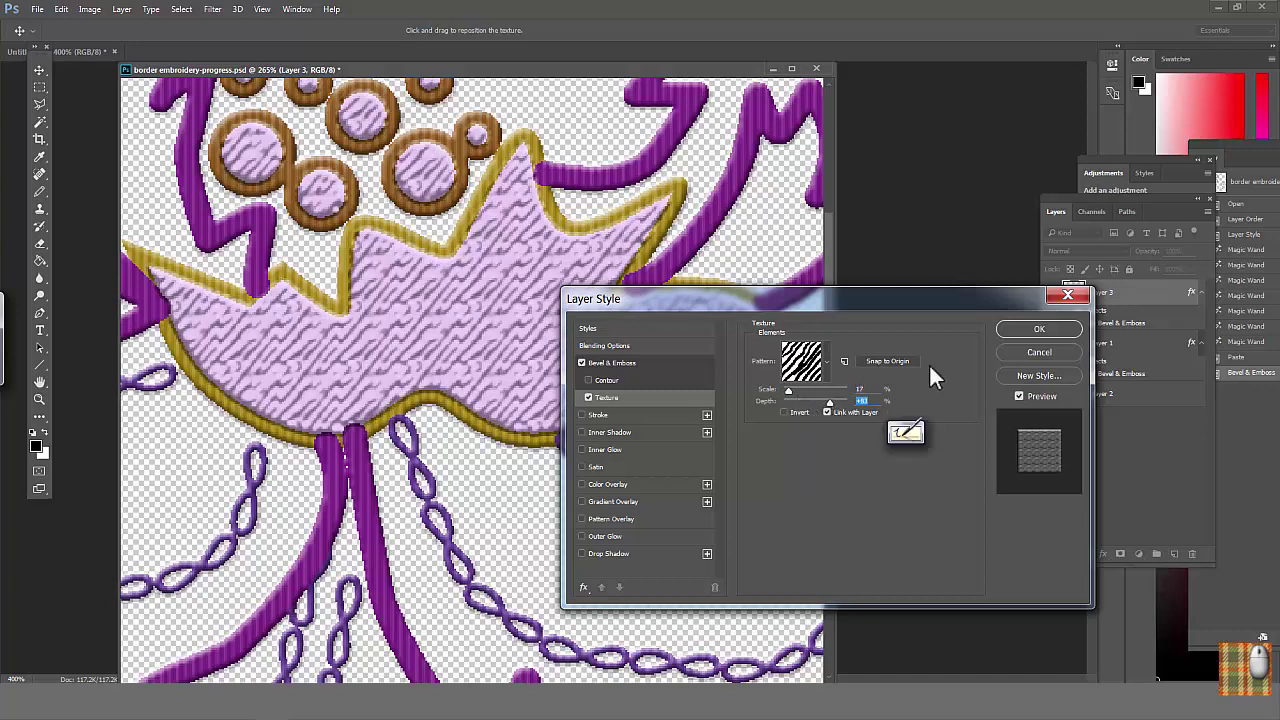
# Apply the texture settings and fill a circular selection over the large leftmost bead with pale cream on a new layer.
pyautogui.click(1010, 331)
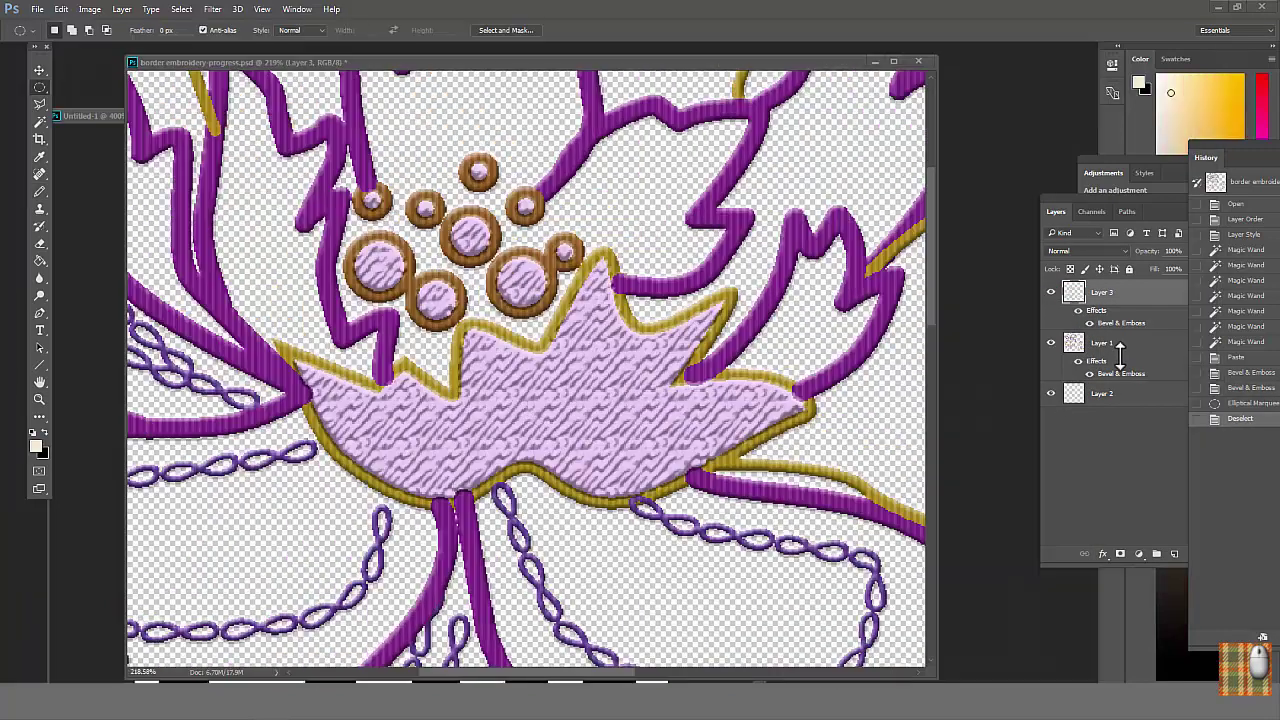
pyautogui.click(1174, 555)
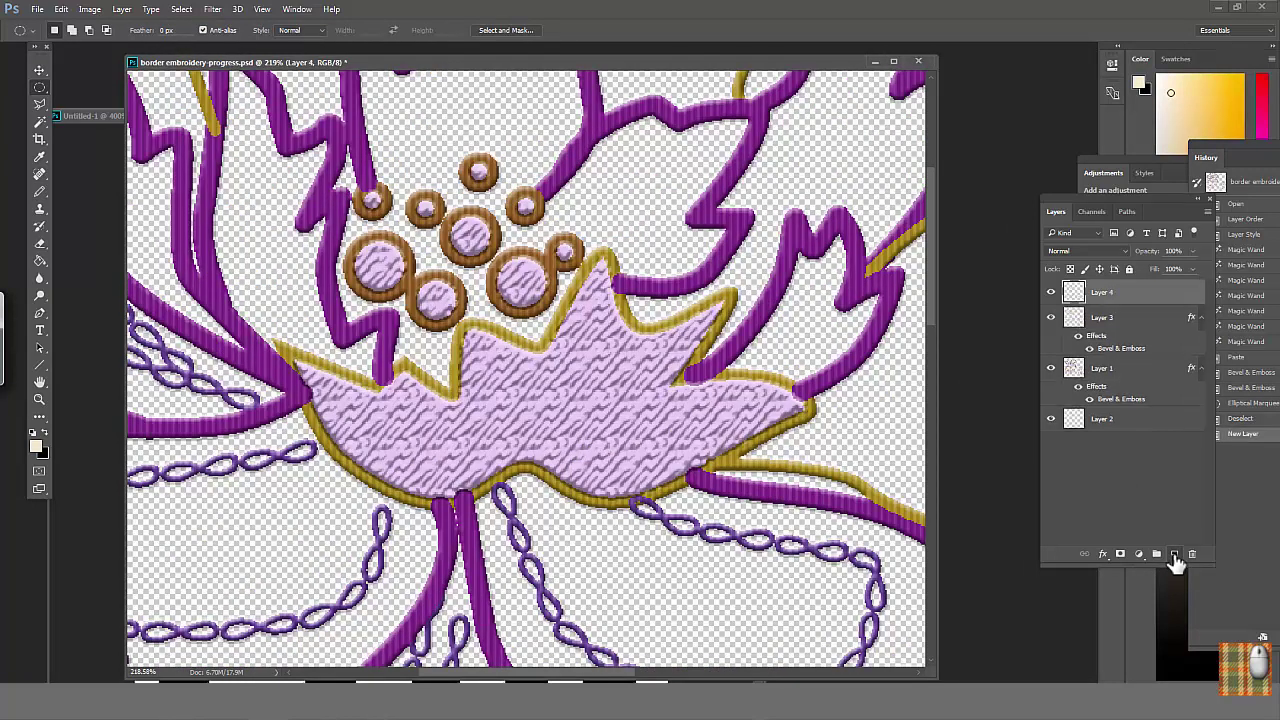
pyautogui.rightClick(40, 87)
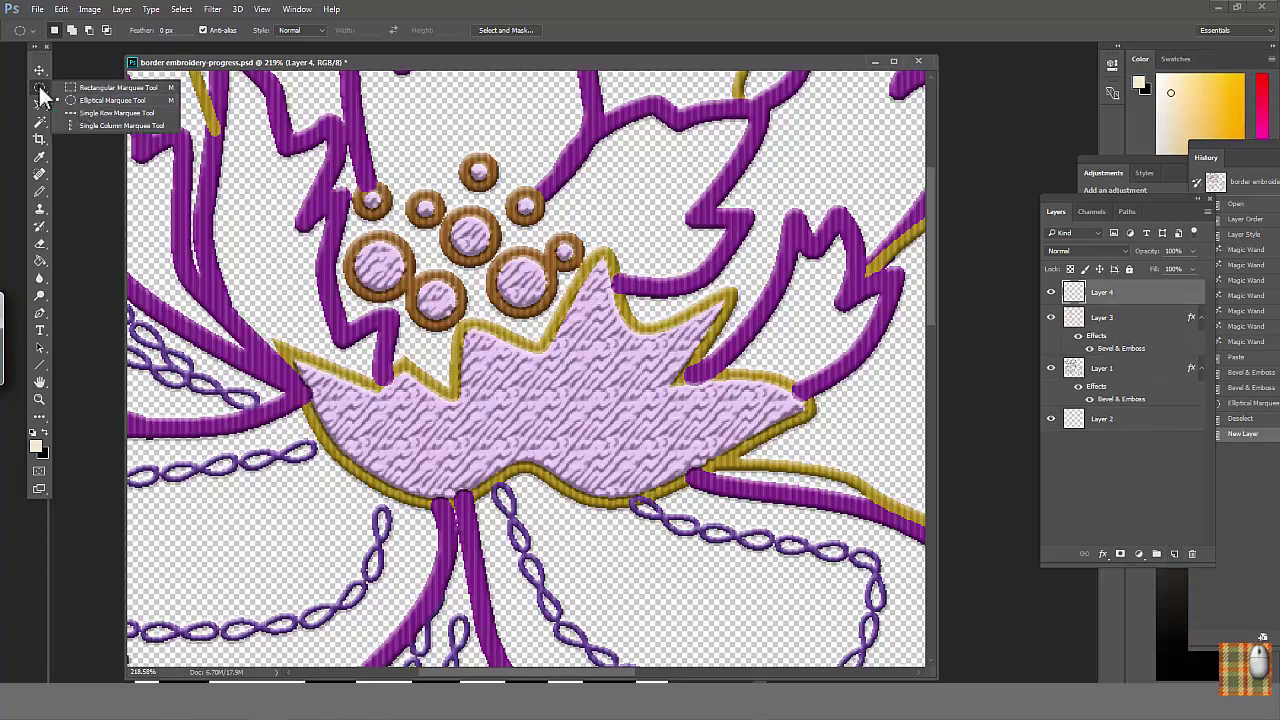
pyautogui.click(128, 104)
pyautogui.moveTo(345, 234); pyautogui.dragTo(413, 302)
pyautogui.click(36, 443)
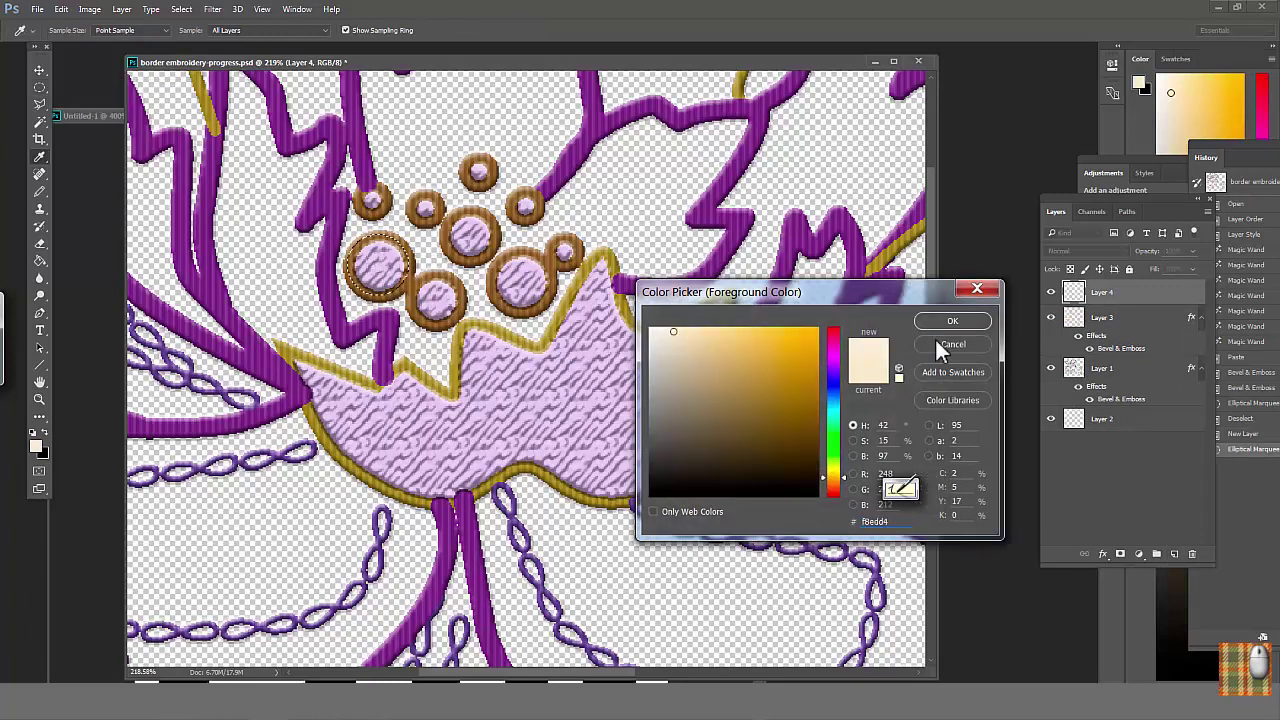
pyautogui.click(933, 324)
pyautogui.hotkey('alt', 'BackSpace')
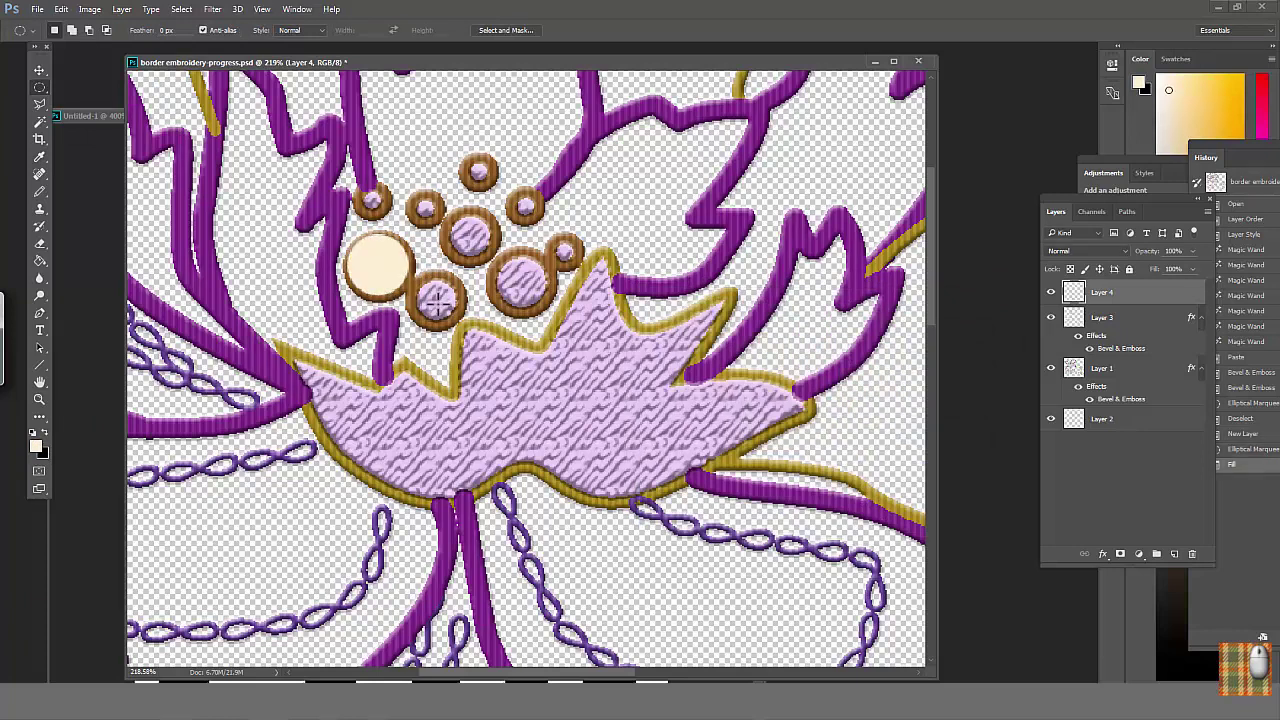
# Fill circles over the remaining large and small beads of the flower centre with the same cream and deselect.
pyautogui.moveTo(412, 276); pyautogui.dragTo(459, 331)
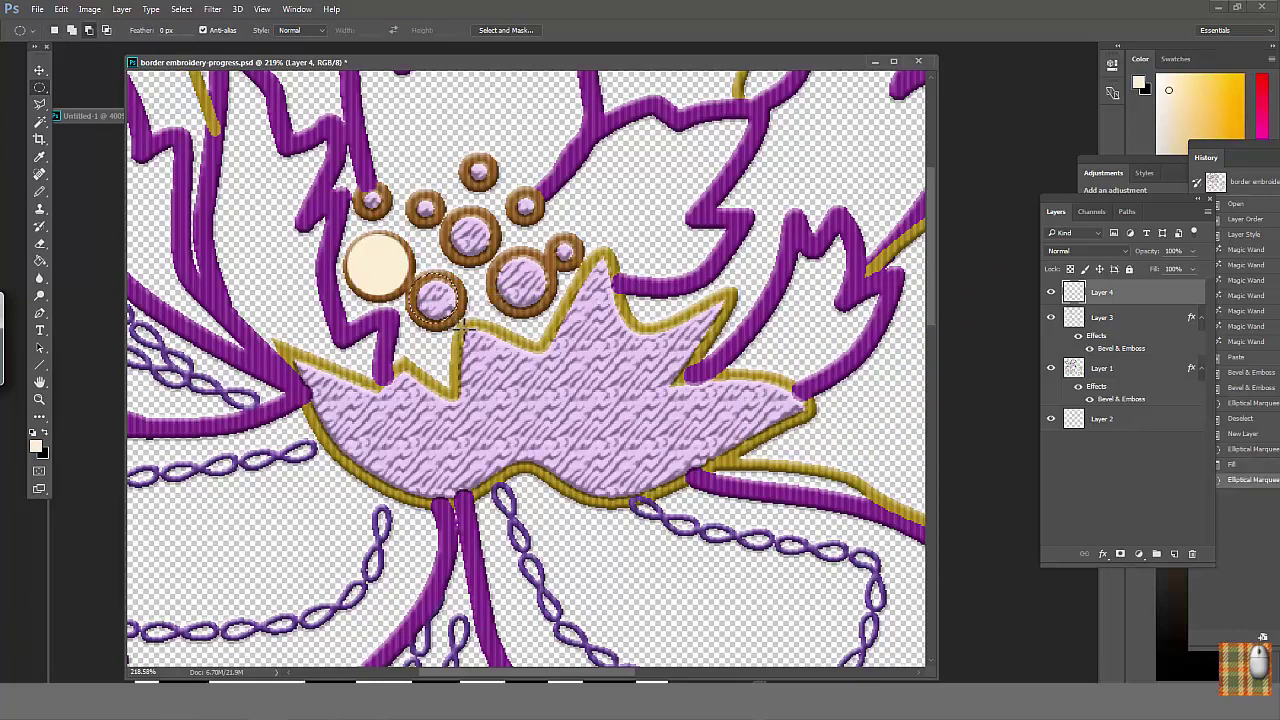
pyautogui.hotkey('alt', 'BackSpace')
pyautogui.moveTo(464, 231); pyautogui.dragTo(553, 312)
pyautogui.hotkey('alt', 'BackSpace')
pyautogui.hotkey('alt', 'BackSpace')
pyautogui.moveTo(461, 155); pyautogui.dragTo(563, 251)
pyautogui.hotkey('alt', 'BackSpace')
pyautogui.hotkey('ctrl', 'd')
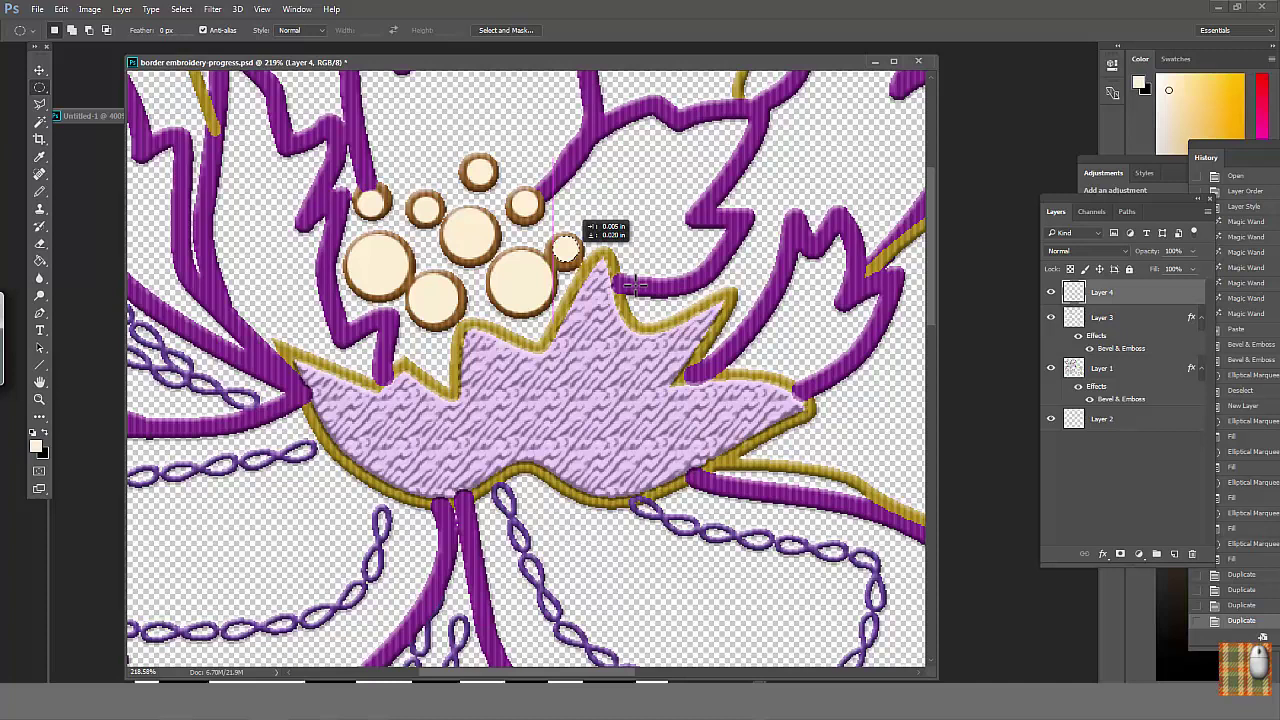
# Give the cream bead layer an Inner Bevel with smooth technique, depth 417%, size 9 px, soften 10 px, angle 131° and altitude 42°.
pyautogui.click(121, 9)
pyautogui.moveTo(194, 158)
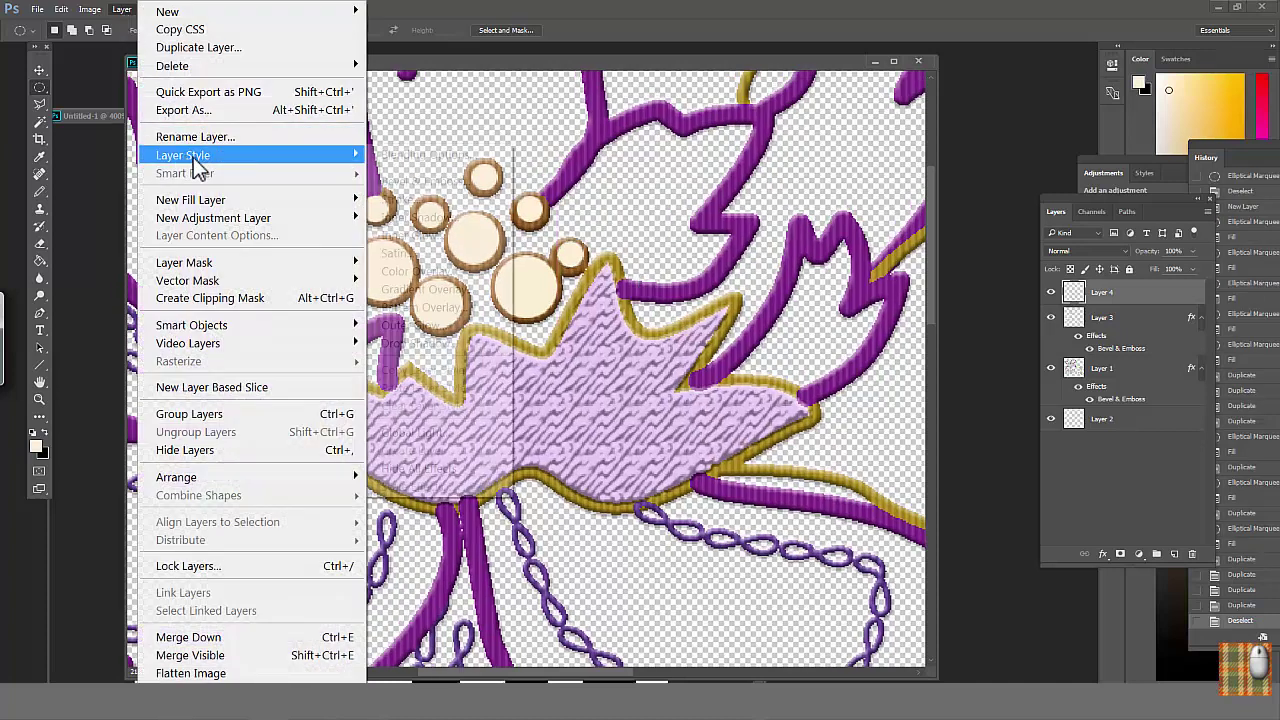
pyautogui.click(404, 182)
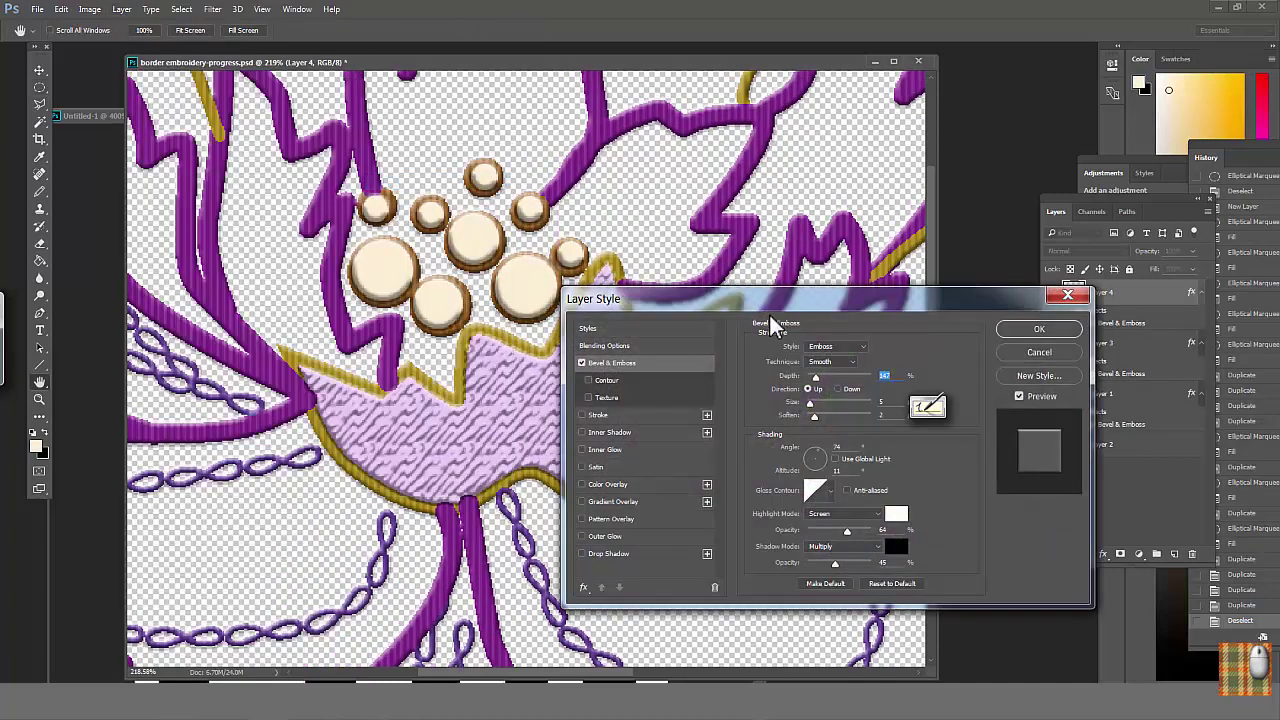
pyautogui.click(866, 333)
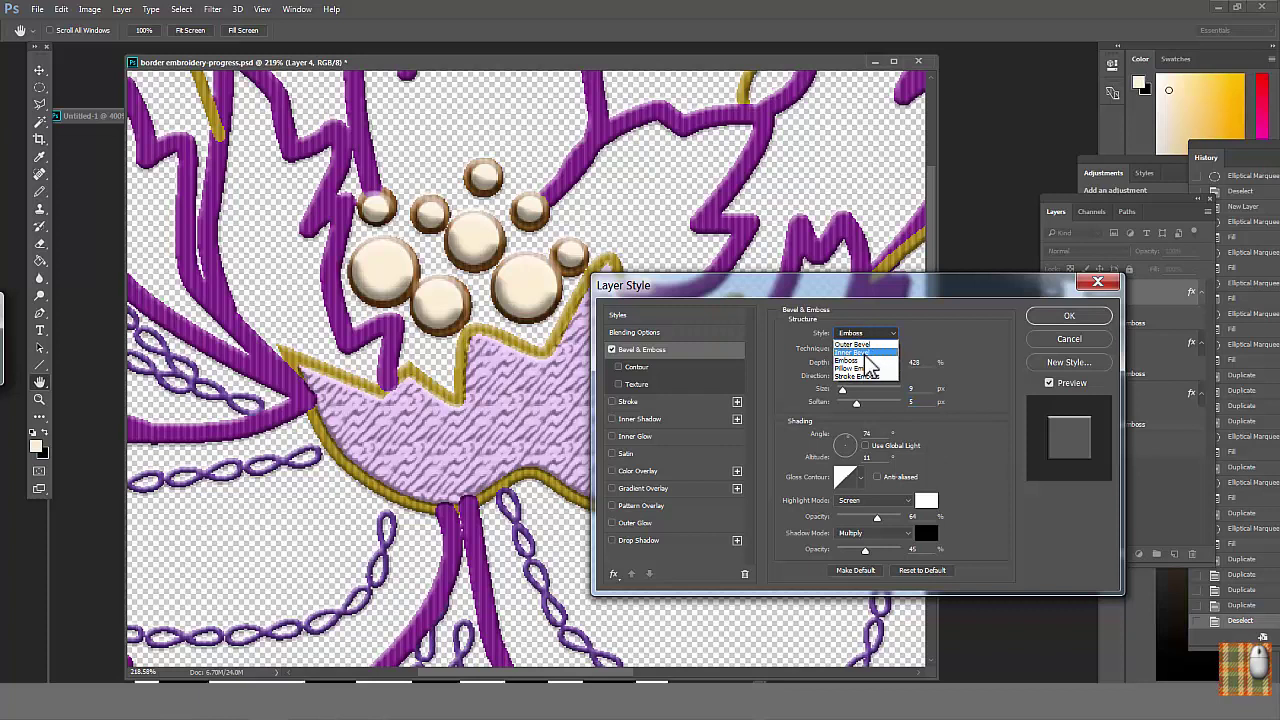
pyautogui.click(864, 348)
pyautogui.moveTo(863, 363); pyautogui.dragTo(856, 363)
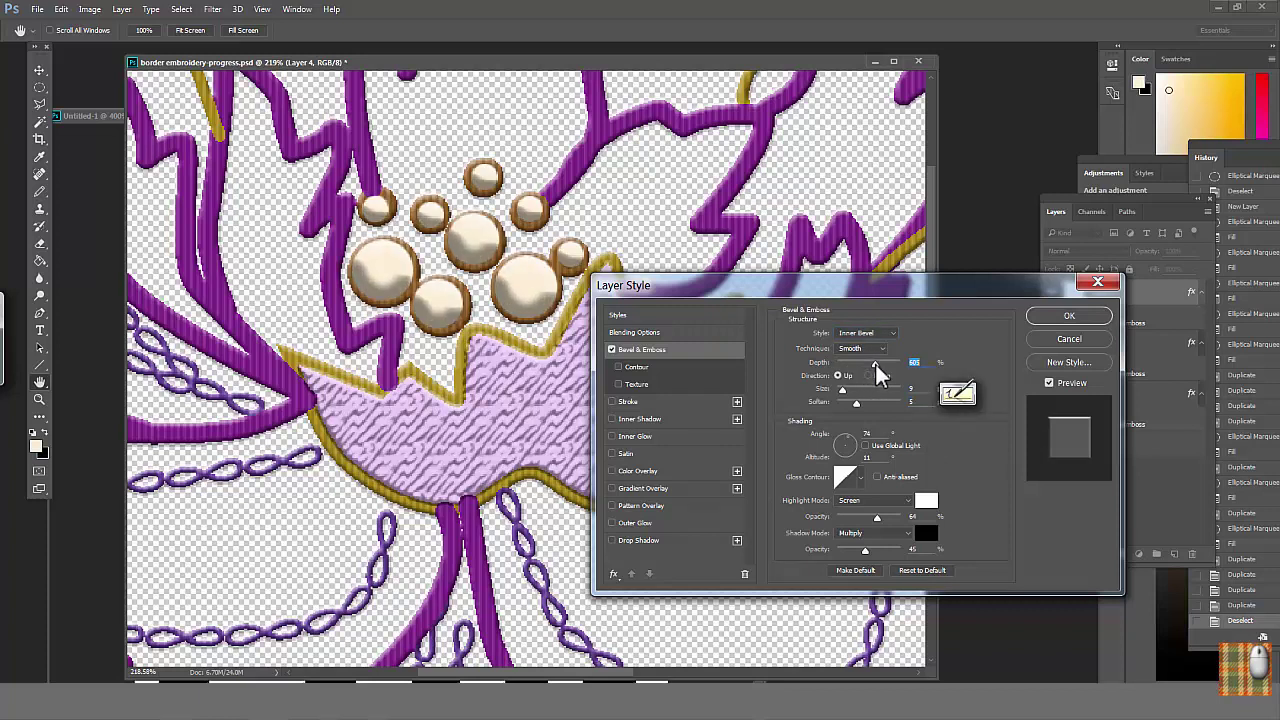
pyautogui.moveTo(878, 364); pyautogui.dragTo(840, 389)
pyautogui.moveTo(856, 403); pyautogui.dragTo(874, 405)
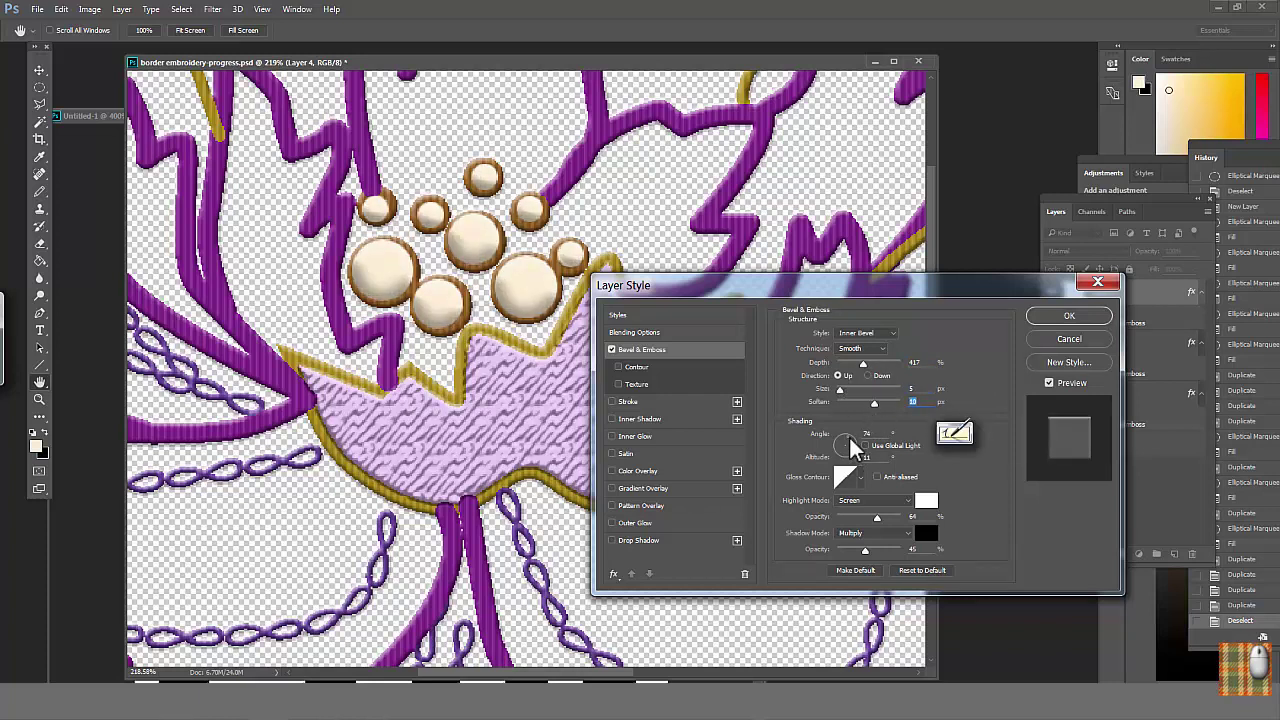
pyautogui.moveTo(846, 444); pyautogui.dragTo(840, 438)
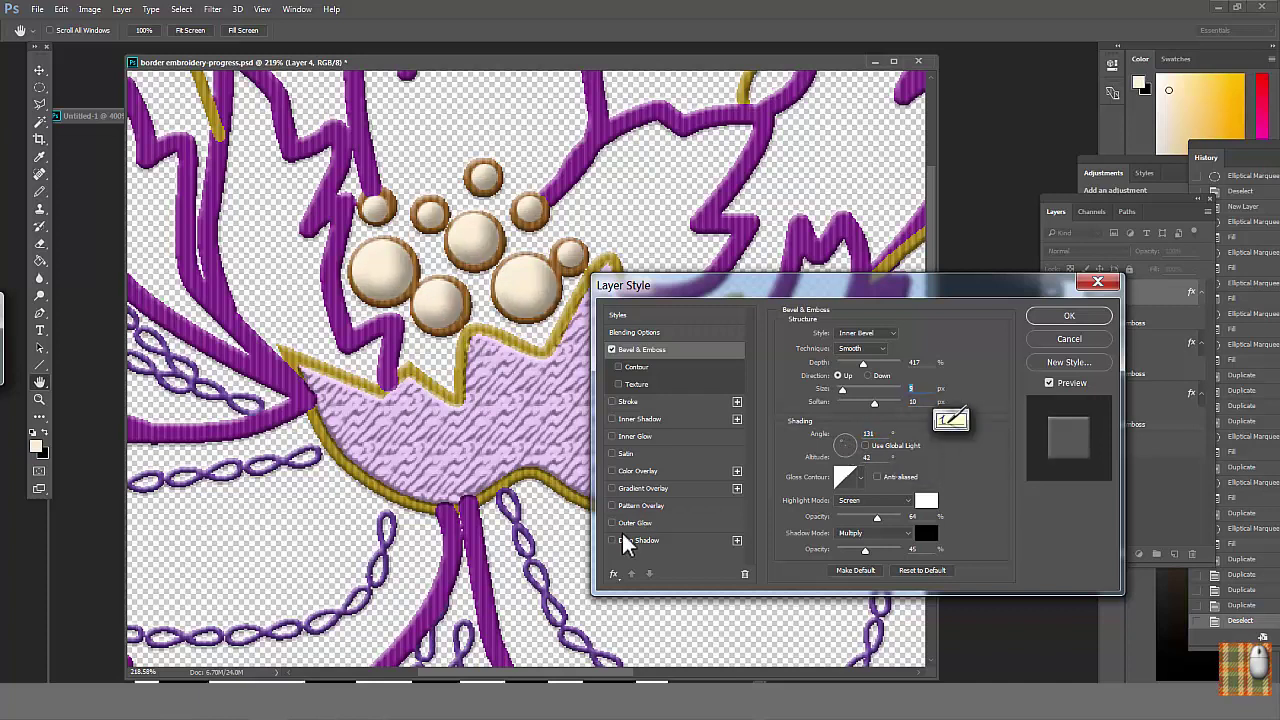
# Add a drop shadow and a Multiply inner shadow with 35% opacity, 4 px distance and 5 px size to the beads.
pyautogui.click(614, 540)
pyautogui.moveTo(844, 392)
pyautogui.mouseDown()
pyautogui.moveTo(843, 408)
pyautogui.moveTo(833, 394)
pyautogui.mouseUp()
pyautogui.click(640, 419)
pyautogui.moveTo(835, 419); pyautogui.dragTo(835, 420)
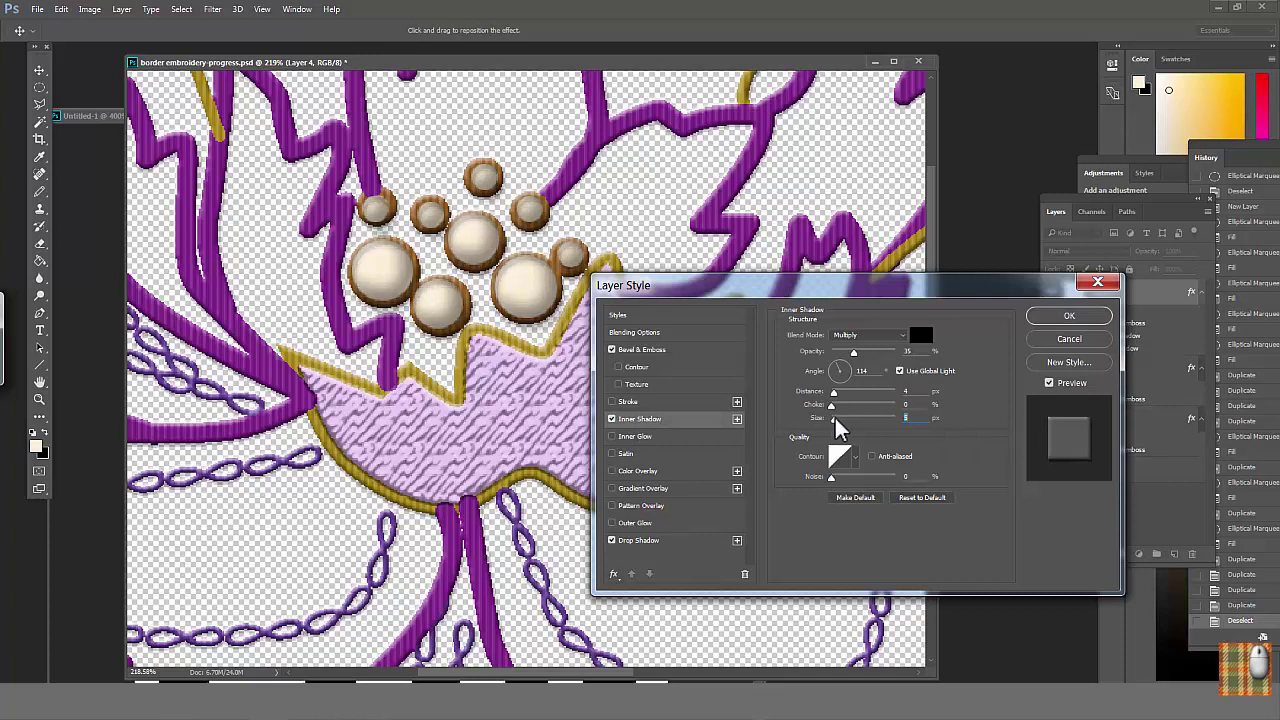
# Add a white Screen inner glow from the center to the beads with 41% opacity, 19% choke and 0 px size.
pyautogui.click(636, 438)
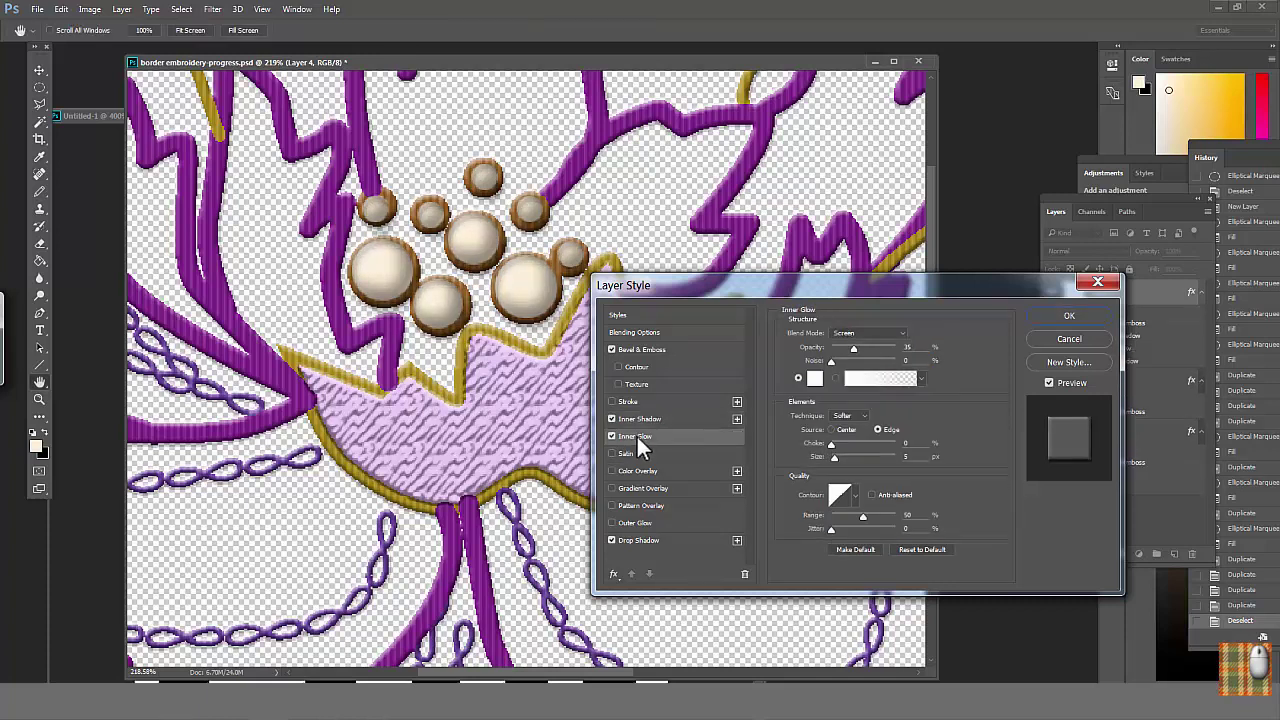
pyautogui.click(832, 428)
pyautogui.moveTo(832, 443); pyautogui.dragTo(857, 446)
pyautogui.moveTo(835, 457); pyautogui.dragTo(831, 457)
pyautogui.moveTo(854, 349)
pyautogui.mouseDown()
pyautogui.moveTo(879, 352)
pyautogui.moveTo(859, 349)
pyautogui.mouseUp()
pyautogui.moveTo(857, 444); pyautogui.dragTo(842, 444)
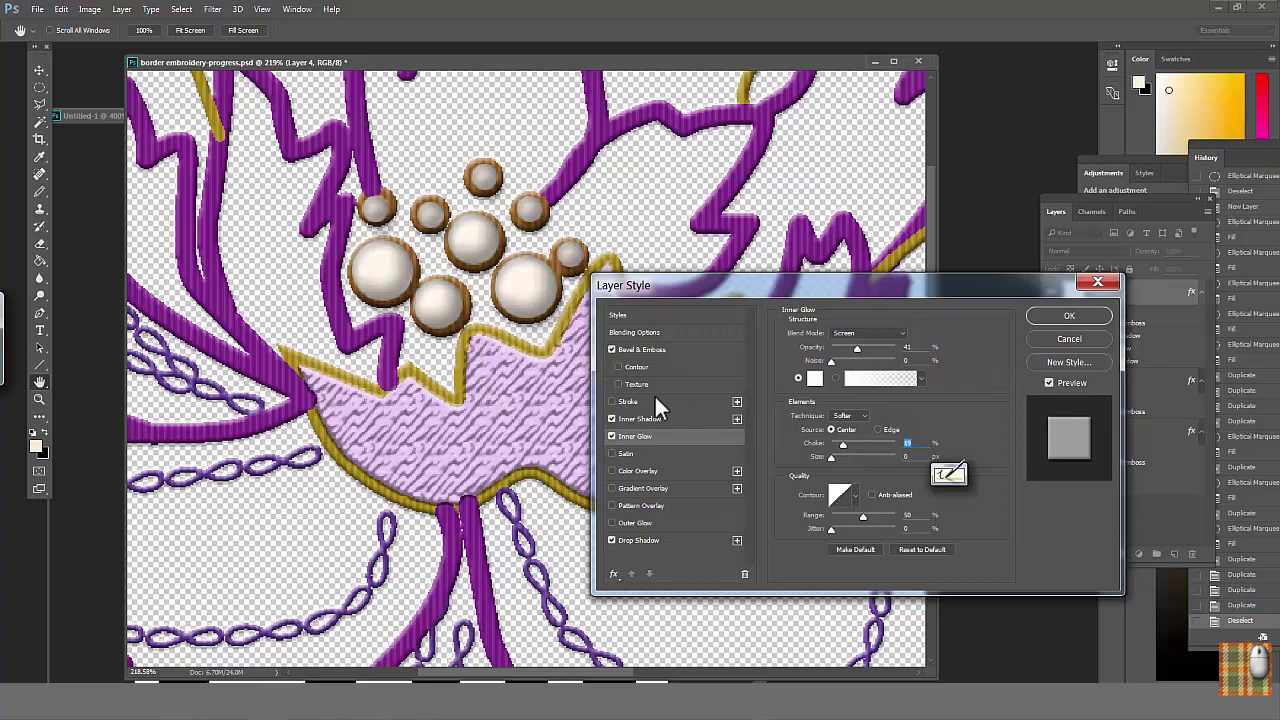
# Add an inside stroke in dark brown to the beads at 28% opacity and apply the layer style.
pyautogui.click(612, 399)
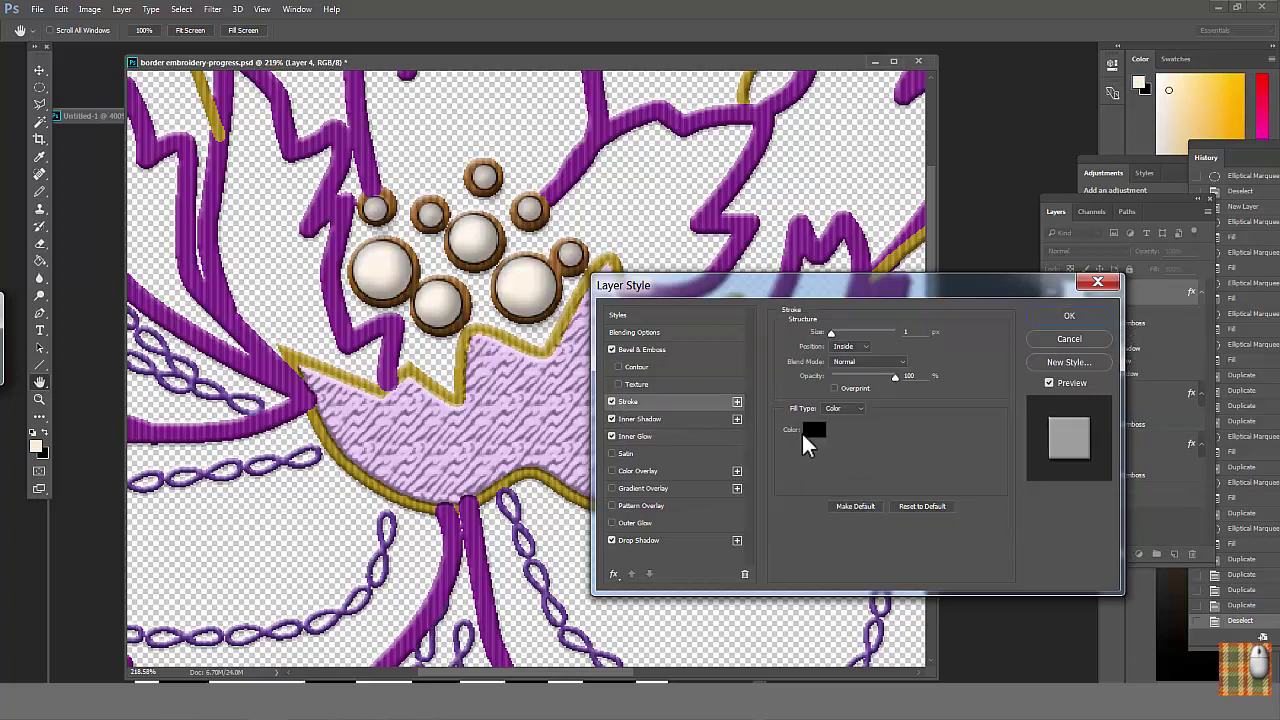
pyautogui.click(803, 431)
pyautogui.click(835, 478)
pyautogui.moveTo(795, 384); pyautogui.dragTo(730, 449)
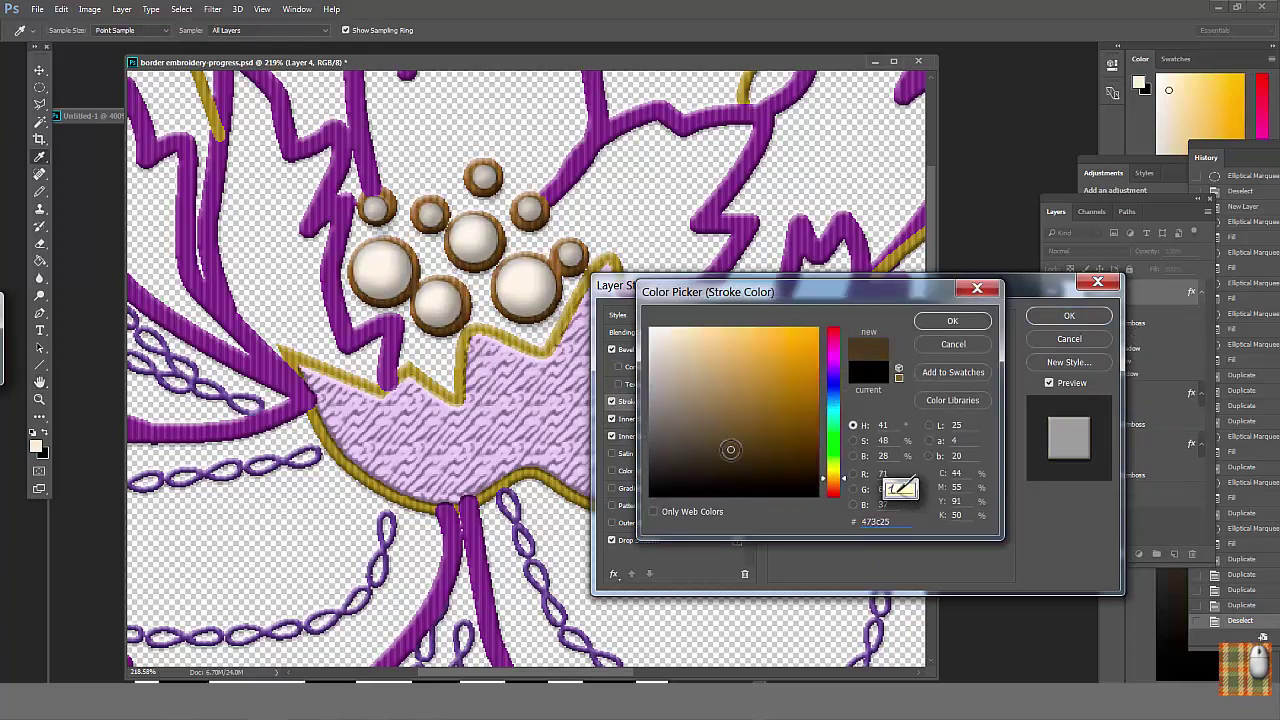
pyautogui.click(945, 325)
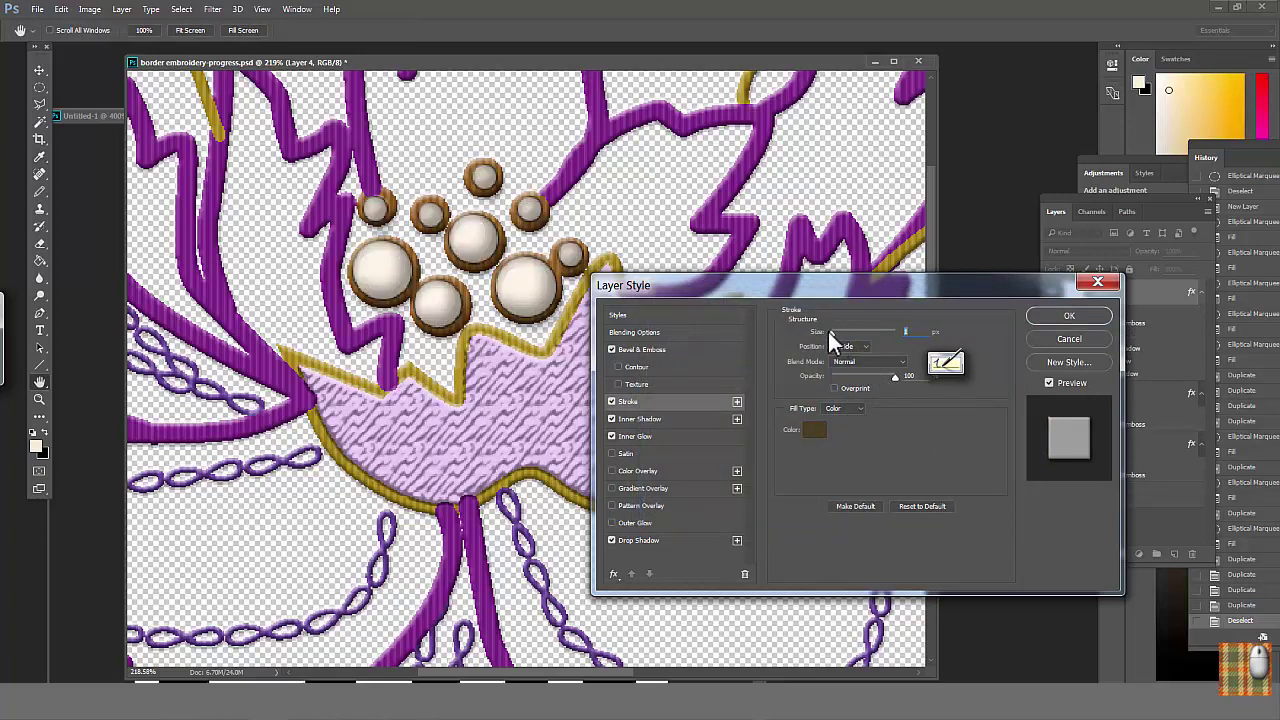
pyautogui.moveTo(891, 377); pyautogui.dragTo(849, 376)
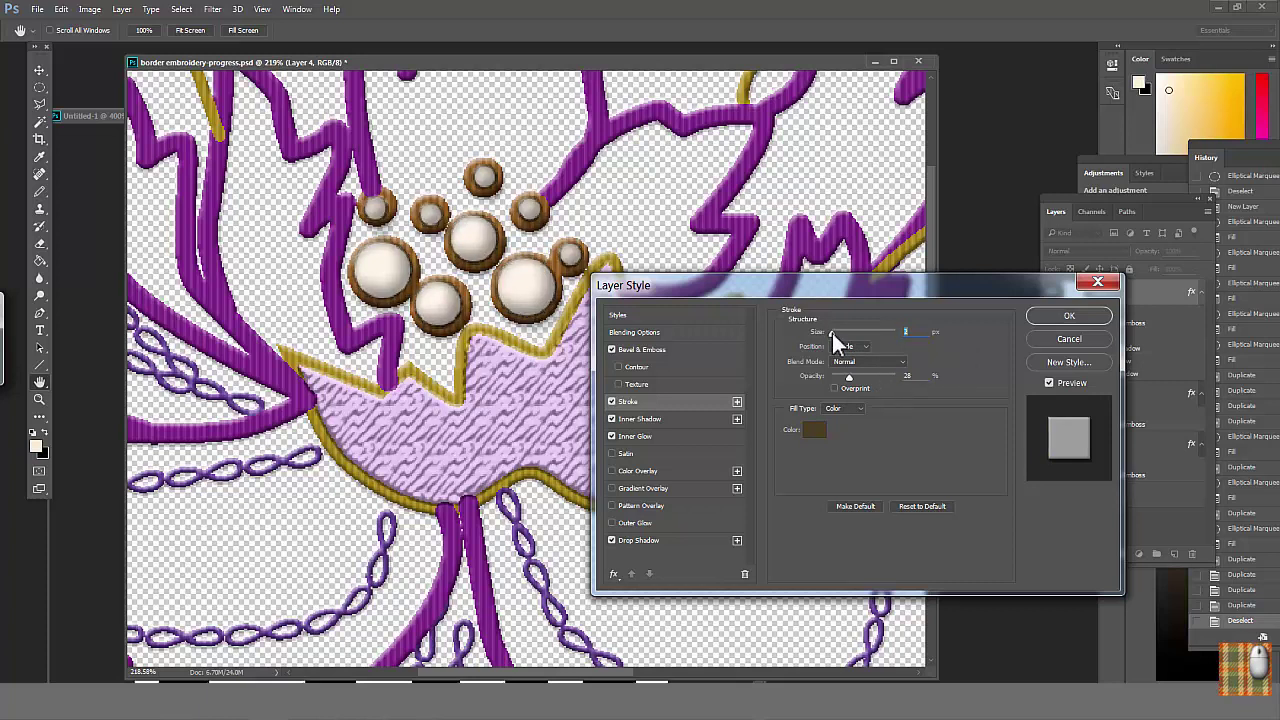
pyautogui.click(1049, 321)
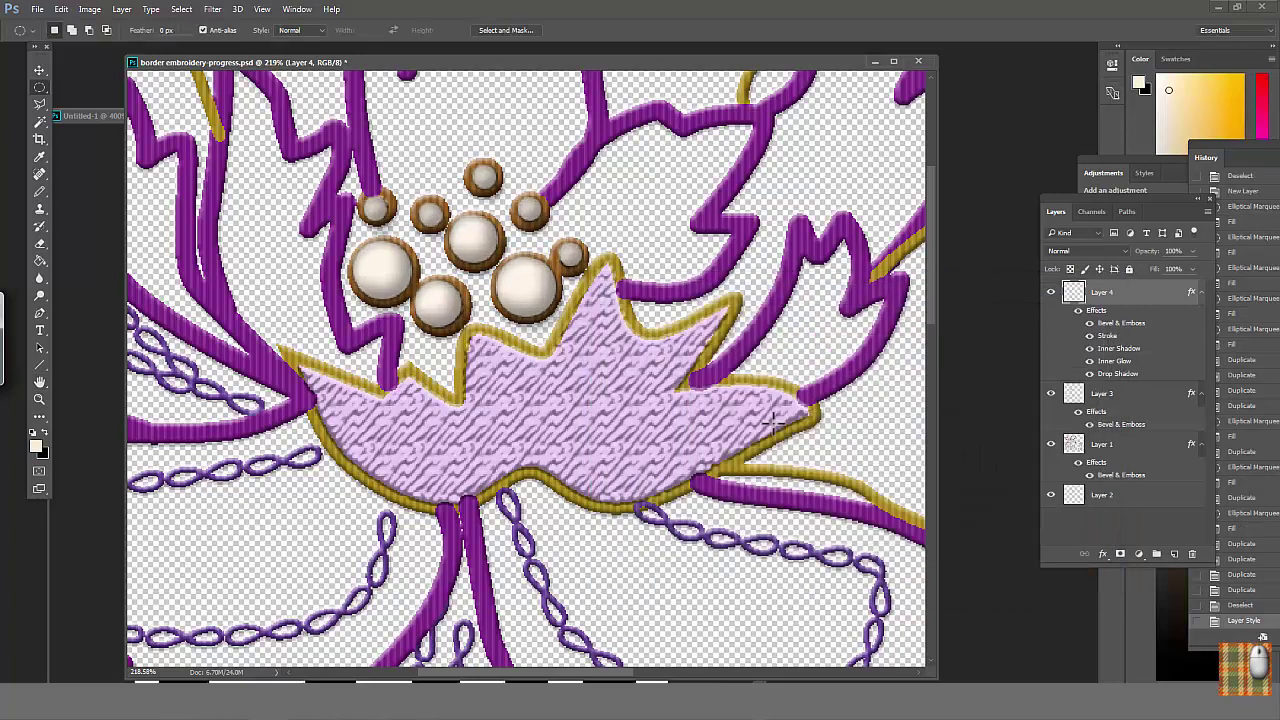
# Duplicate the bead layer and move the copy onto the centre of the small gold-outlined flower.
pyautogui.moveTo(1147, 455); pyautogui.dragTo(1174, 554)
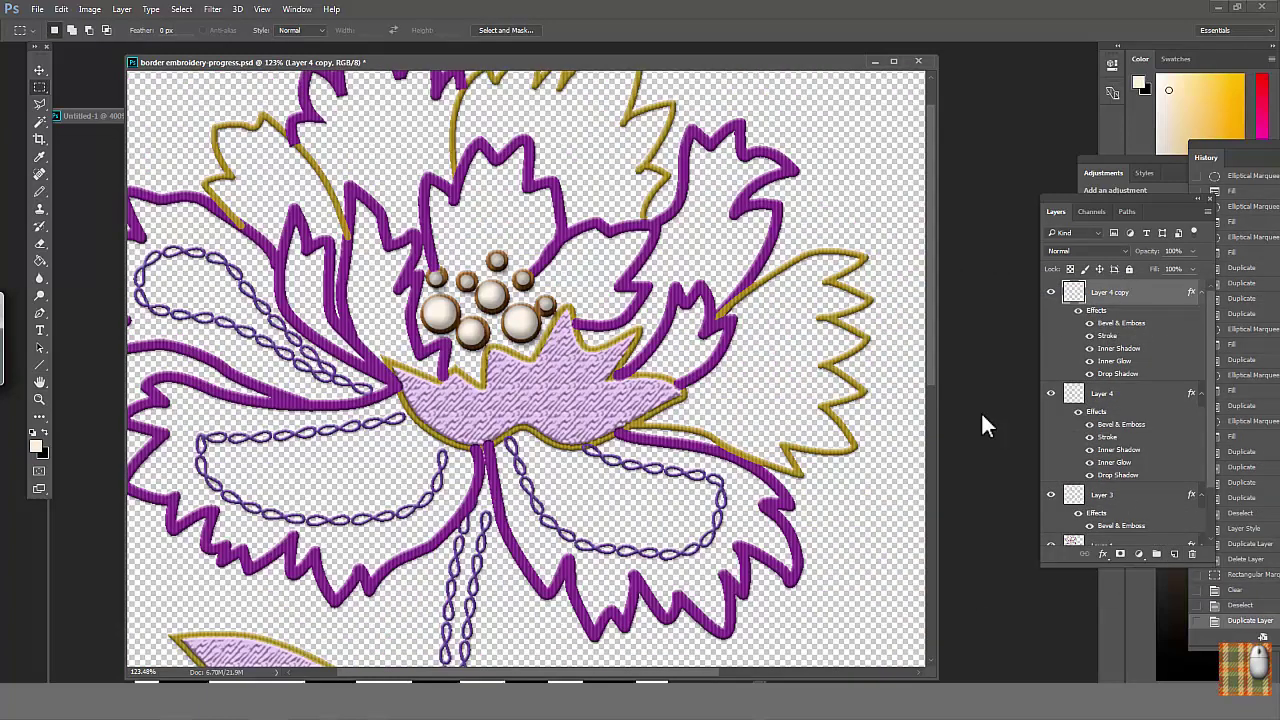
pyautogui.click(40, 71)
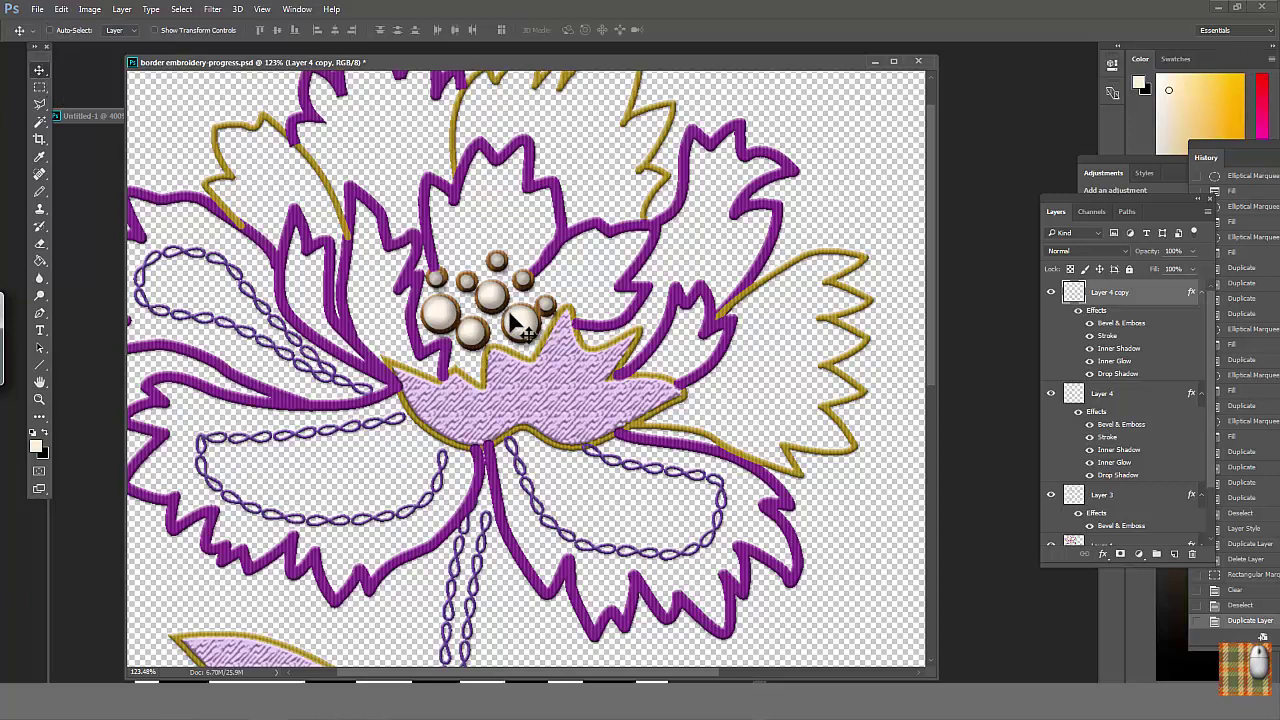
pyautogui.moveTo(577, 366); pyautogui.dragTo(770, 485)
# Scale the copied beads down to fit the brown rings of the gold-outlined flower.
pyautogui.click(61, 9)
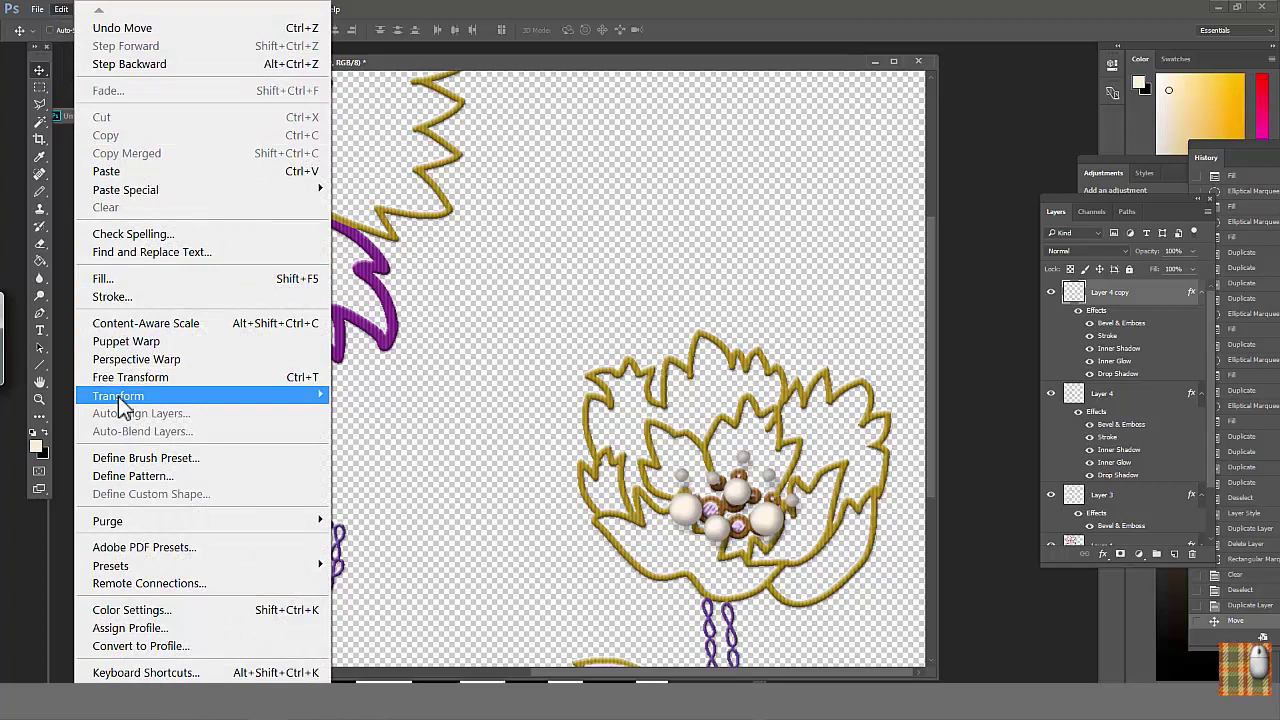
pyautogui.moveTo(150, 392)
pyautogui.click(410, 417)
pyautogui.moveTo(800, 448); pyautogui.dragTo(778, 470)
pyautogui.scroll(5, 794, 532)
pyautogui.moveTo(718, 264); pyautogui.dragTo(676, 289)
pyautogui.moveTo(604, 481); pyautogui.dragTo(663, 490)
pyautogui.press('Return')
# Move copied beads individually into the two upper small rings, the large left ring, the far-left small ring and the middle ring.
pyautogui.click(40, 87)
pyautogui.moveTo(352, 310); pyautogui.dragTo(440, 394)
pyautogui.keyDown('ctrl'); pyautogui.moveTo(420, 374); pyautogui.dragTo(459, 329); pyautogui.keyUp('ctrl')
pyautogui.moveTo(474, 346); pyautogui.dragTo(518, 396)
pyautogui.keyDown('ctrl'); pyautogui.moveTo(498, 378); pyautogui.dragTo(544, 304); pyautogui.keyUp('ctrl')
pyautogui.moveTo(472, 408); pyautogui.dragTo(378, 496)
pyautogui.keyDown('ctrl'); pyautogui.moveTo(428, 452); pyautogui.dragTo(424, 434); pyautogui.keyUp('ctrl')
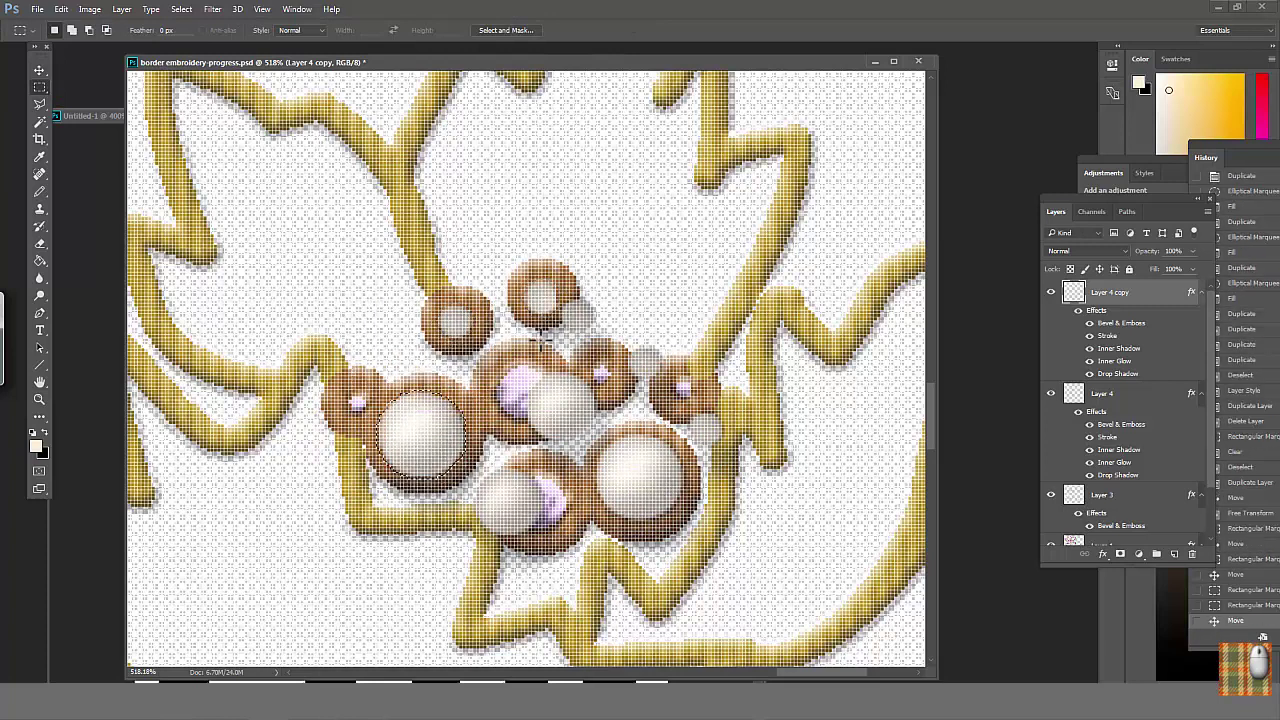
pyautogui.moveTo(549, 280); pyautogui.dragTo(356, 409)
pyautogui.moveTo(523, 364); pyautogui.dragTo(604, 444)
pyautogui.keyDown('ctrl'); pyautogui.moveTo(562, 405); pyautogui.dragTo(520, 388); pyautogui.keyUp('ctrl')
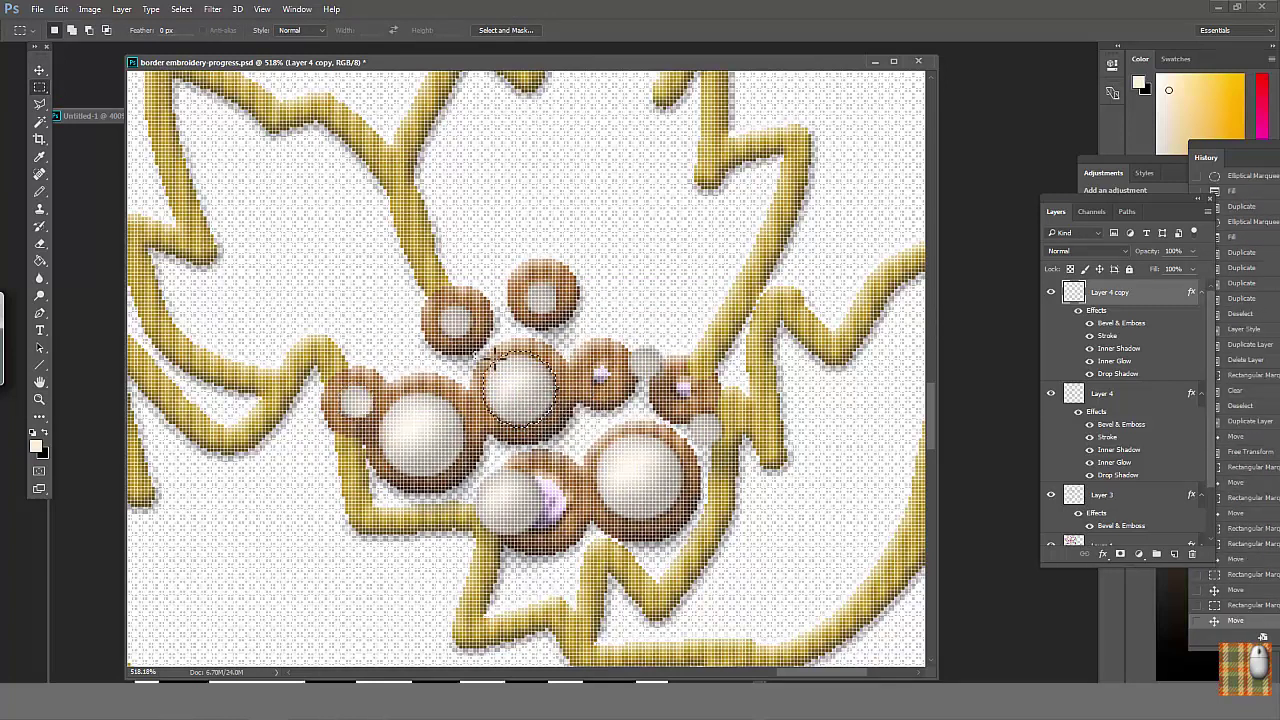
# Move the lower bead and the two small beads on the right into their brown rings and deselect.
pyautogui.moveTo(553, 455); pyautogui.dragTo(468, 540)
pyautogui.keyDown('ctrl'); pyautogui.moveTo(520, 506); pyautogui.dragTo(550, 506); pyautogui.keyUp('ctrl')
pyautogui.moveTo(625, 343); pyautogui.dragTo(672, 389)
pyautogui.keyDown('ctrl'); pyautogui.moveTo(698, 379); pyautogui.dragTo(732, 458); pyautogui.keyUp('ctrl')
pyautogui.keyDown('ctrl'); pyautogui.moveTo(708, 440); pyautogui.dragTo(686, 403); pyautogui.keyUp('ctrl')
pyautogui.hotkey('ctrl', 'd')
# Change the copied bead layer's bevel style to Outer Bevel and lower its depth.
pyautogui.moveTo(686, 403); pyautogui.dragTo(712, 389)
pyautogui.doubleClick(1101, 312)
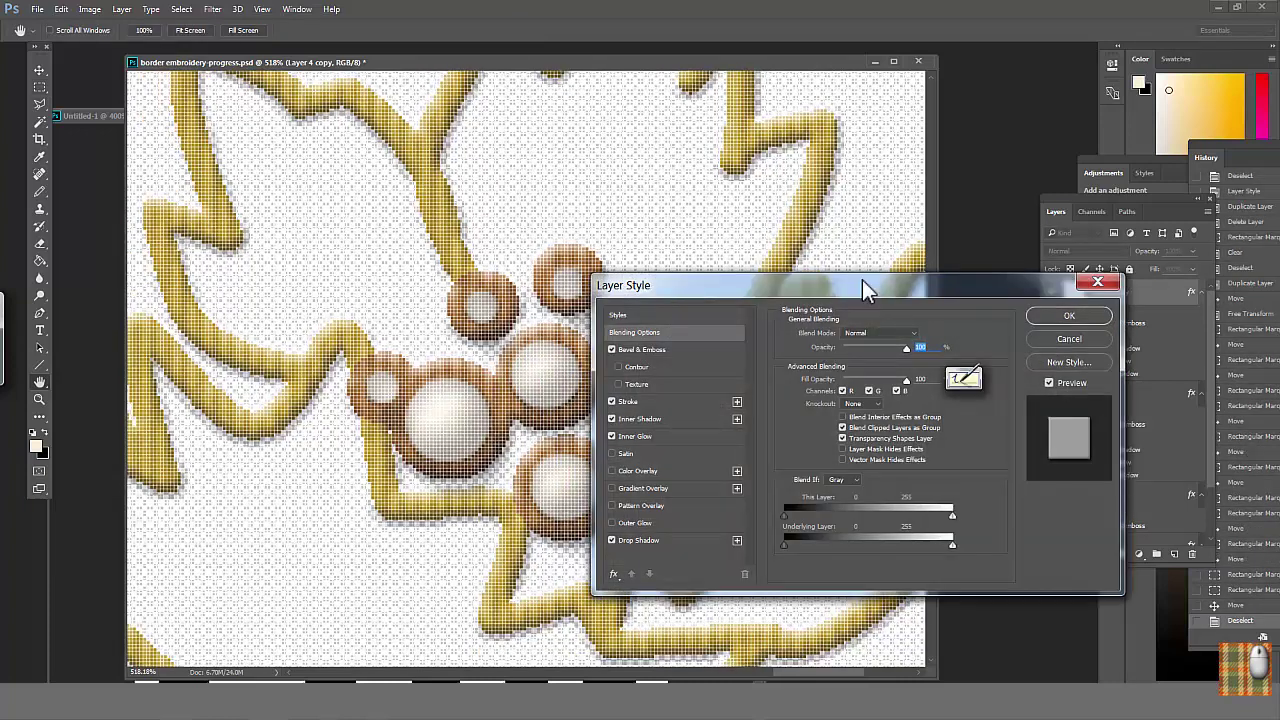
pyautogui.moveTo(862, 280); pyautogui.dragTo(946, 286)
pyautogui.scroll(5, 485, 451)
pyautogui.click(753, 354)
pyautogui.click(948, 339)
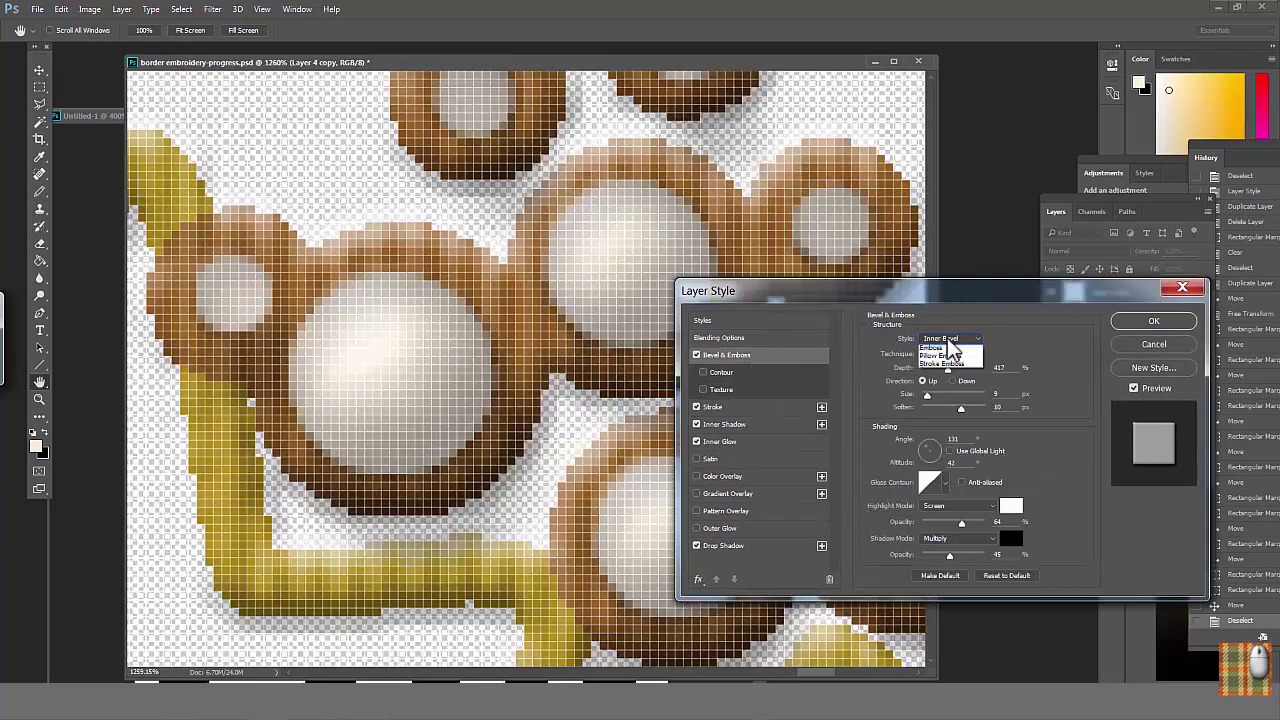
pyautogui.click(942, 349)
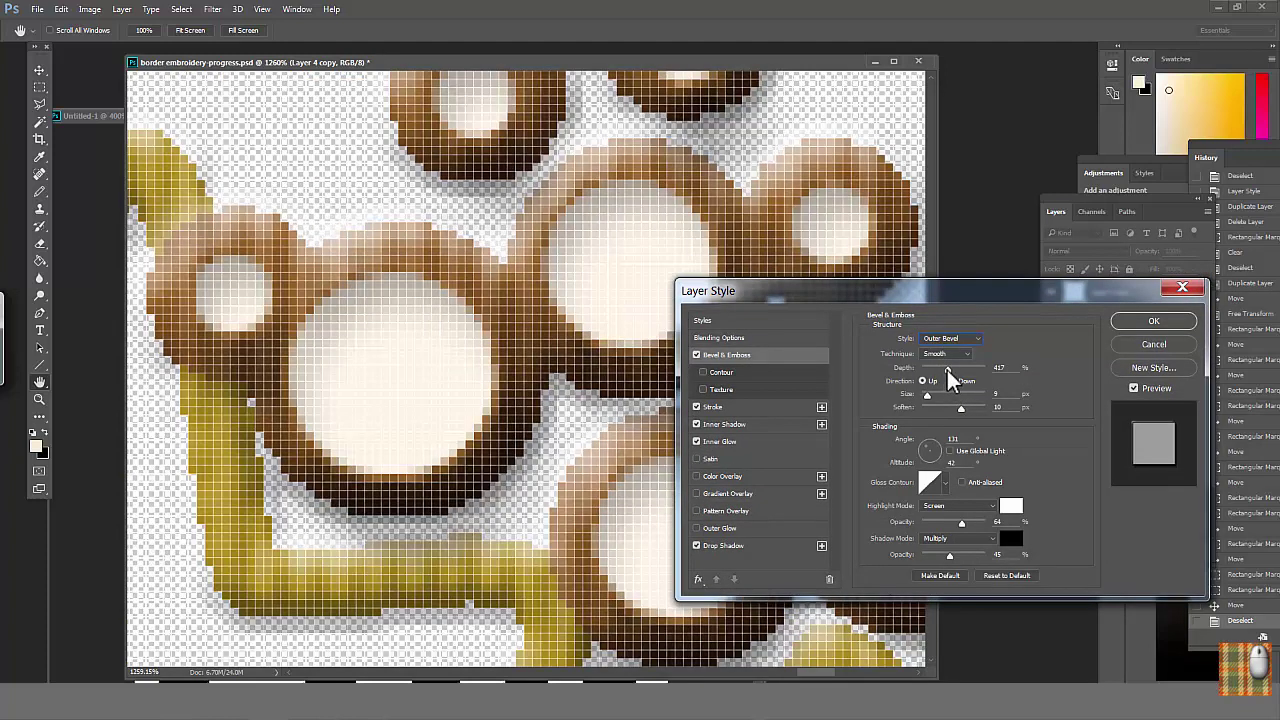
pyautogui.moveTo(947, 370); pyautogui.dragTo(933, 367)
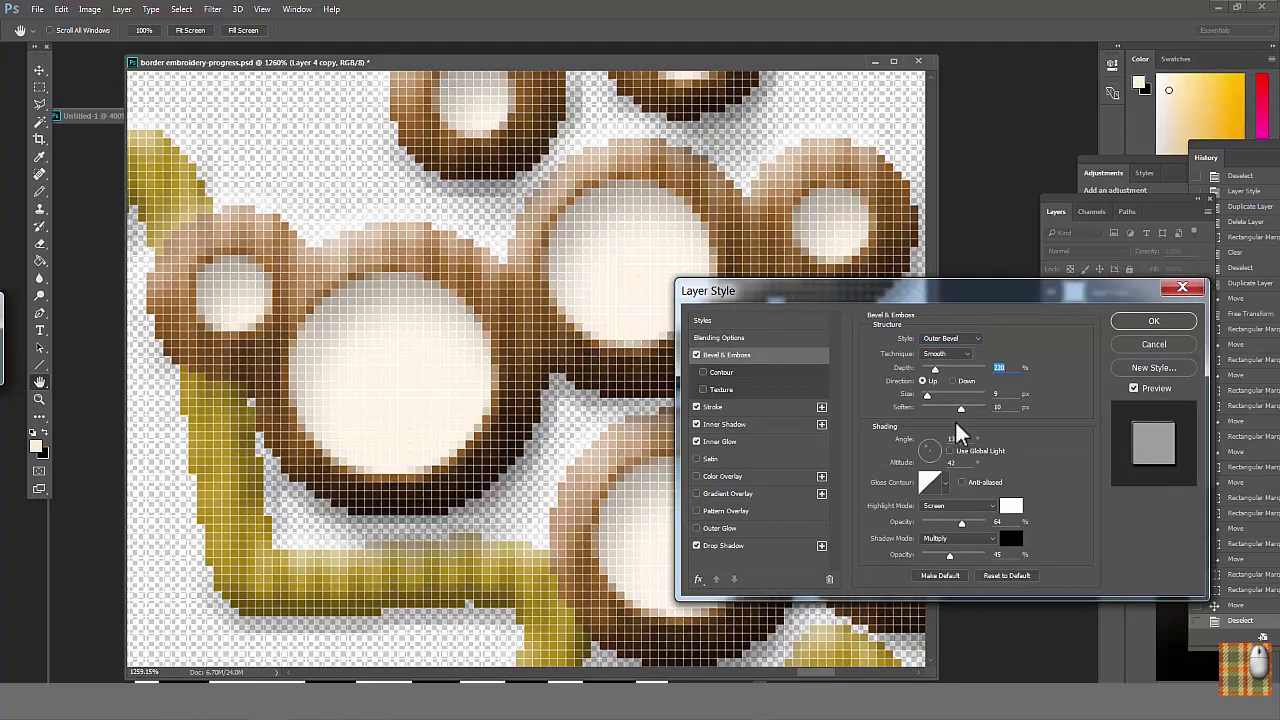
# Give the copied beads' inner shadow its own angle without global light and set the inner glow's source to Edge.
pyautogui.click(724, 424)
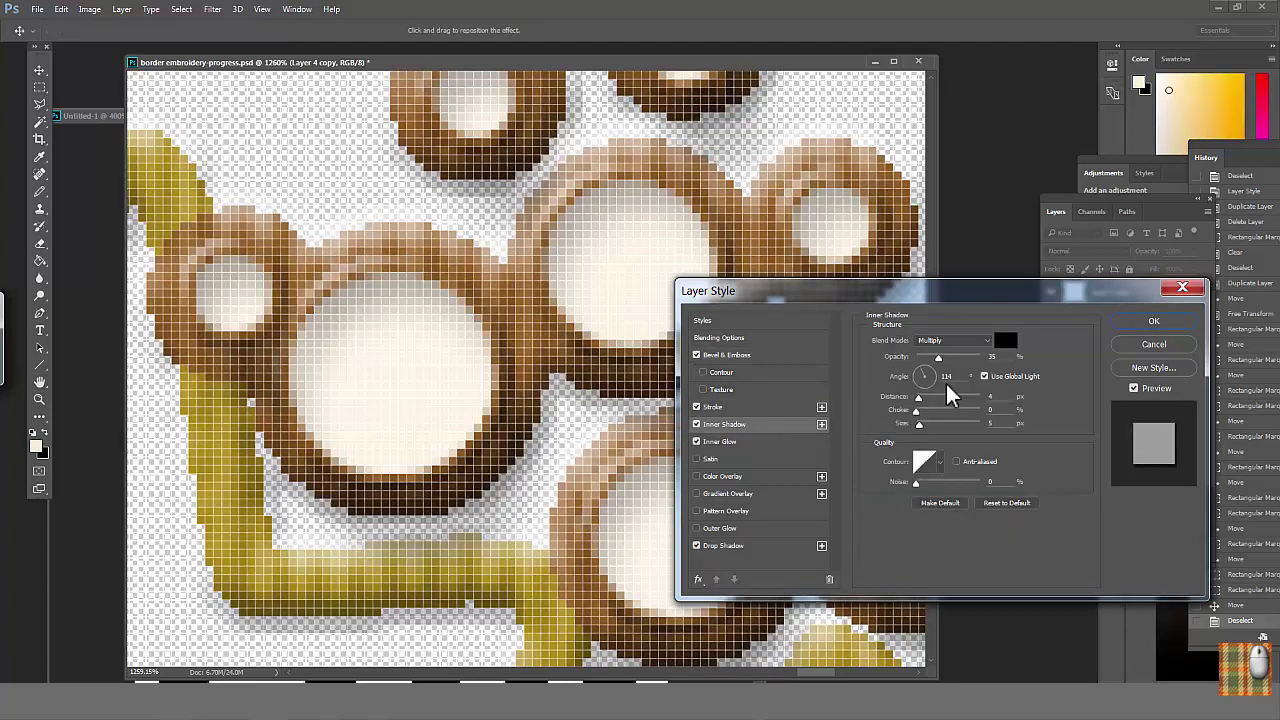
pyautogui.moveTo(923, 398); pyautogui.dragTo(933, 355)
pyautogui.click(984, 376)
pyautogui.click(930, 380)
pyautogui.click(720, 441)
pyautogui.click(960, 434)
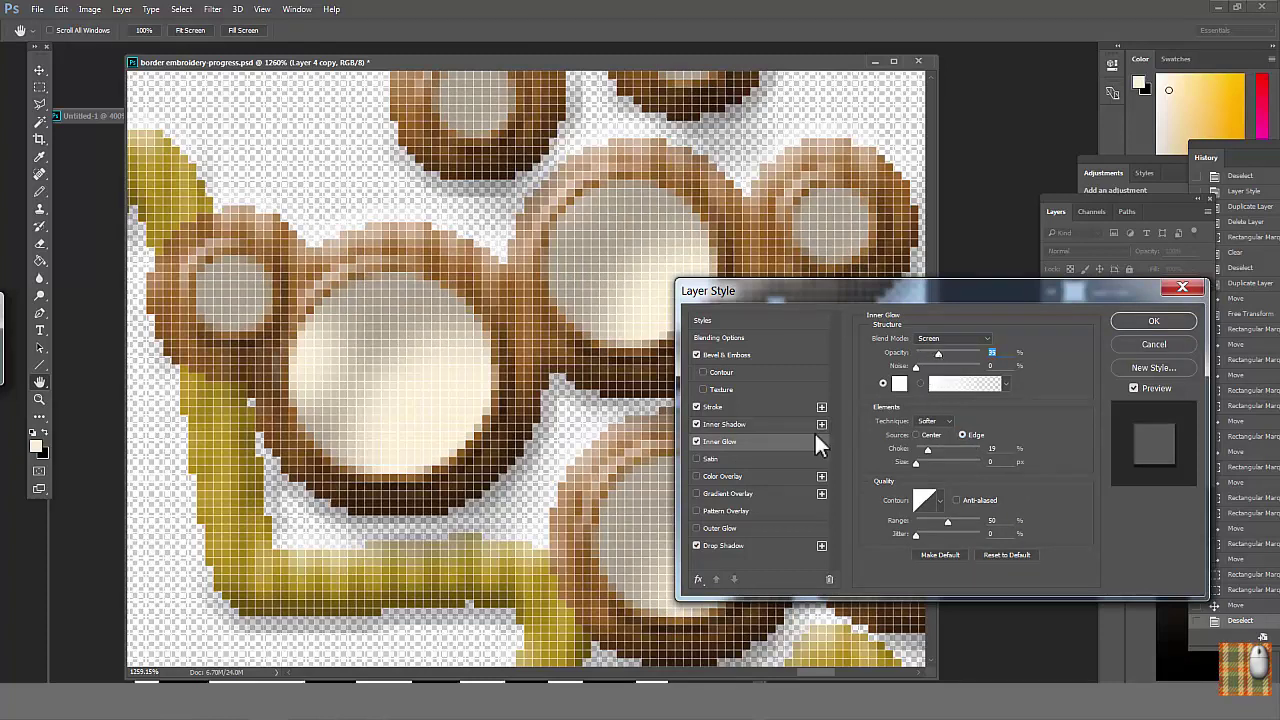
# Set the copied beads' drop shadow to 40% opacity and a 124° angle, and apply the layer style.
pyautogui.click(733, 546)
pyautogui.click(940, 357)
pyautogui.click(920, 371)
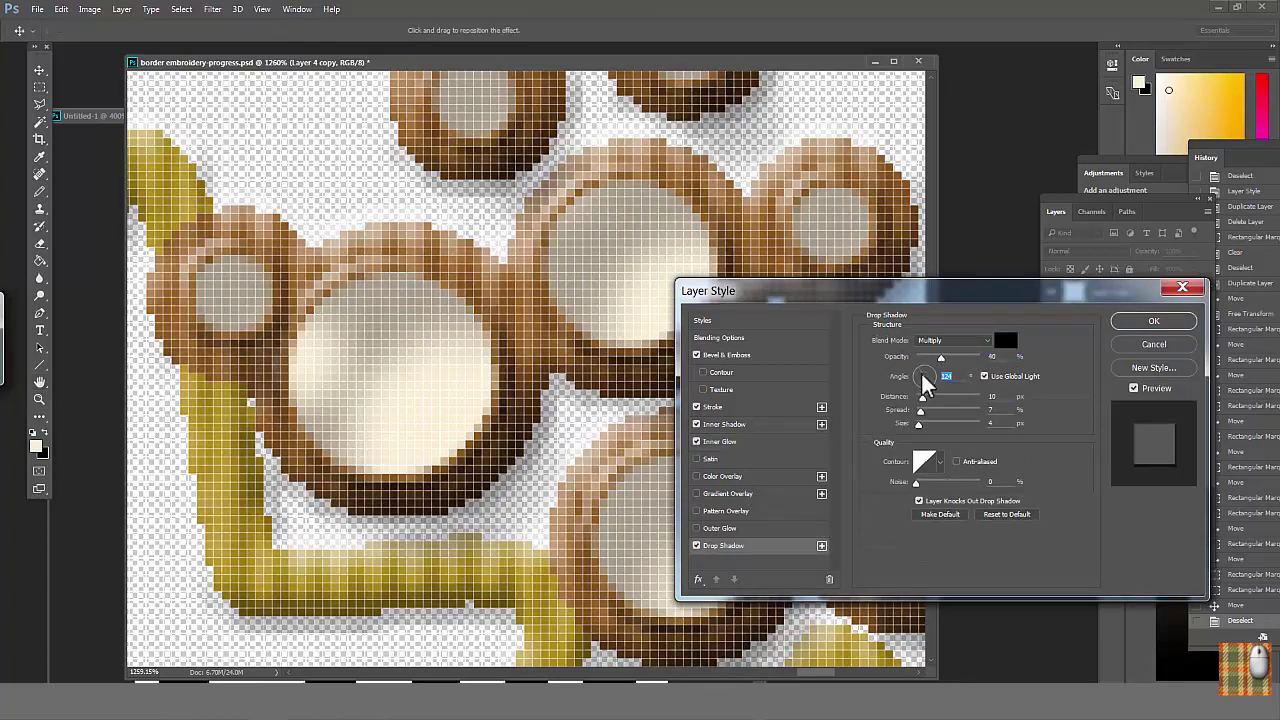
pyautogui.scroll(-2, 537, 400)
pyautogui.click(1153, 320)
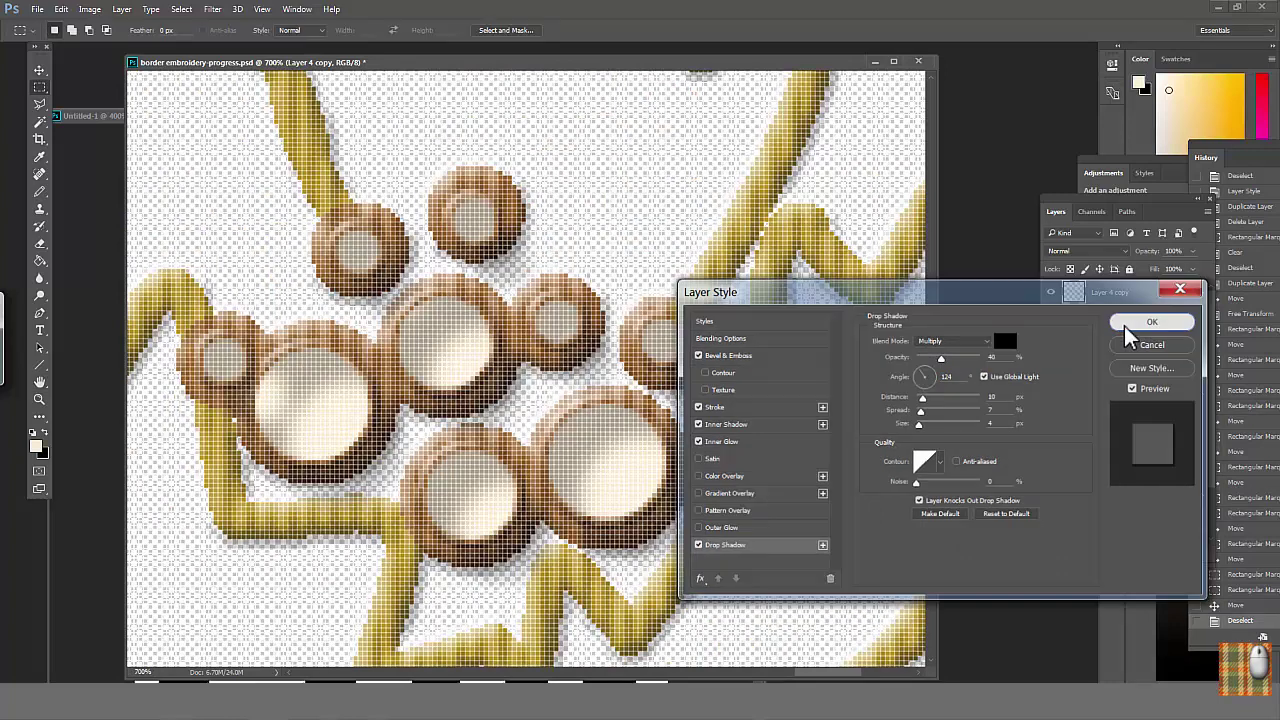
# Erase a small spot at the centre of each bead on the Layer 4 copy layer.
pyautogui.click(40, 244)
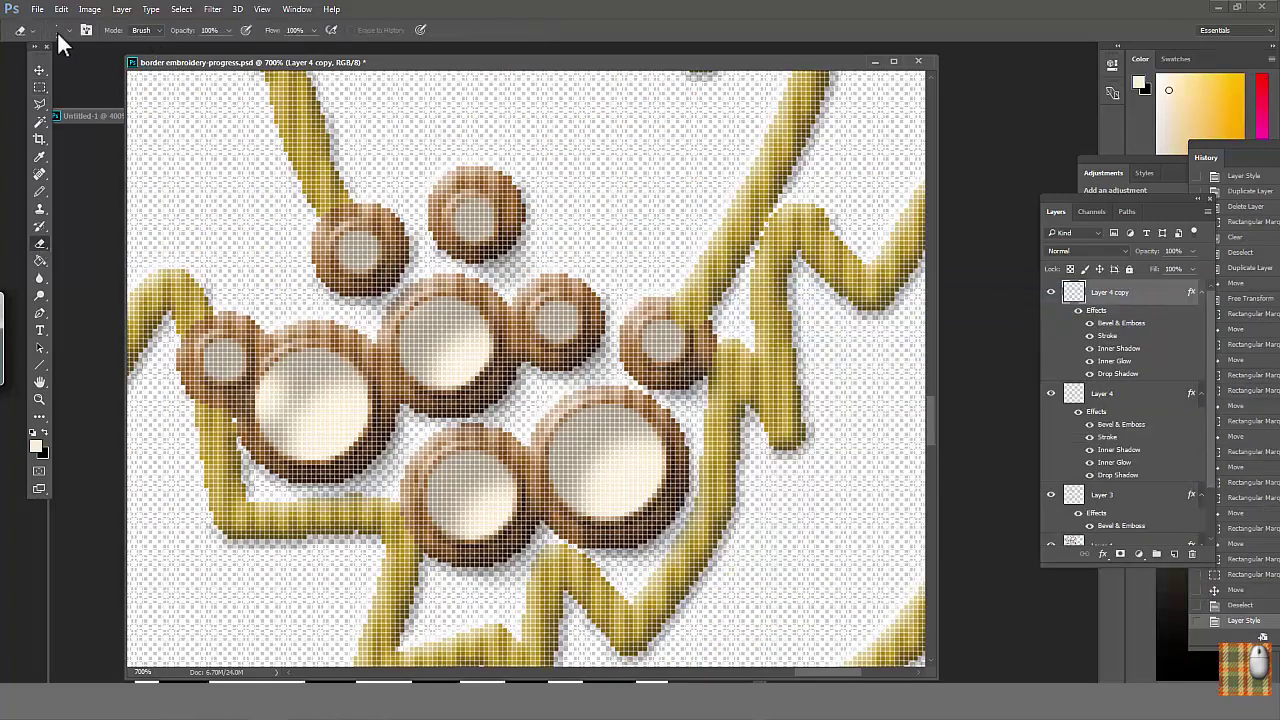
pyautogui.click(358, 252)
pyautogui.click(475, 215)
pyautogui.click(445, 340)
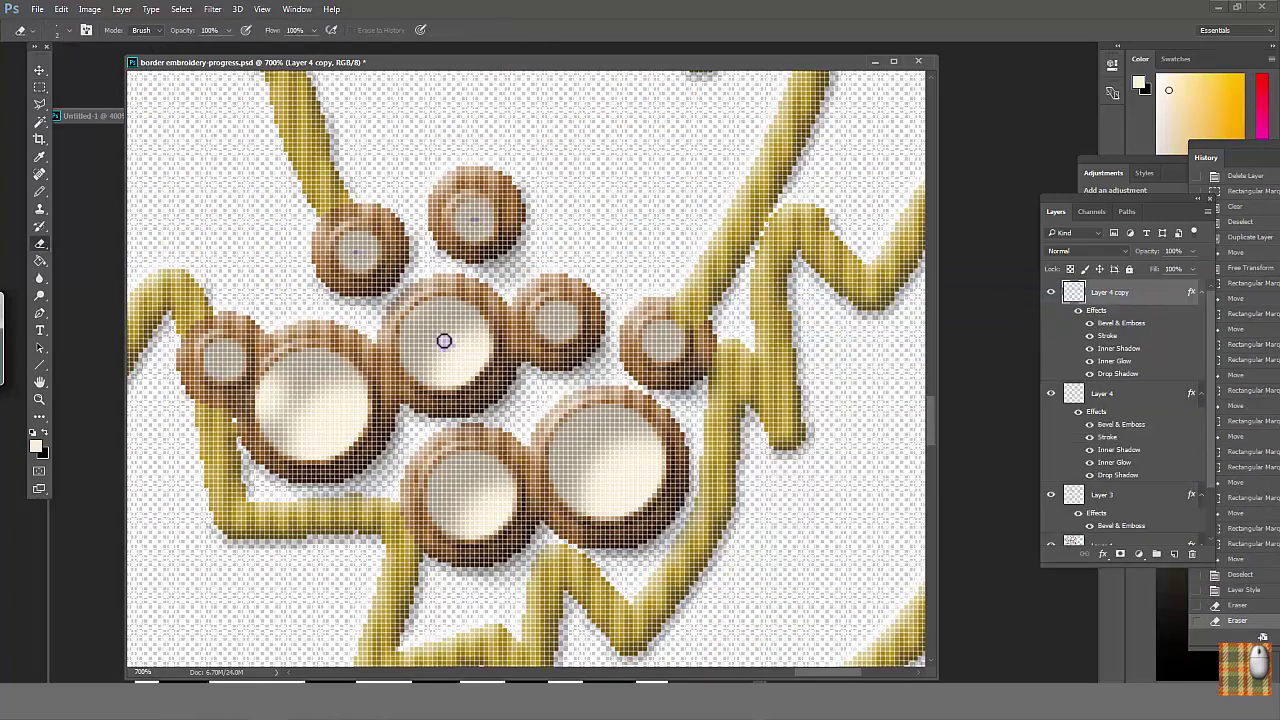
pyautogui.click(555, 320)
pyautogui.click(662, 340)
pyautogui.click(607, 460)
pyautogui.click(472, 492)
pyautogui.click(313, 407)
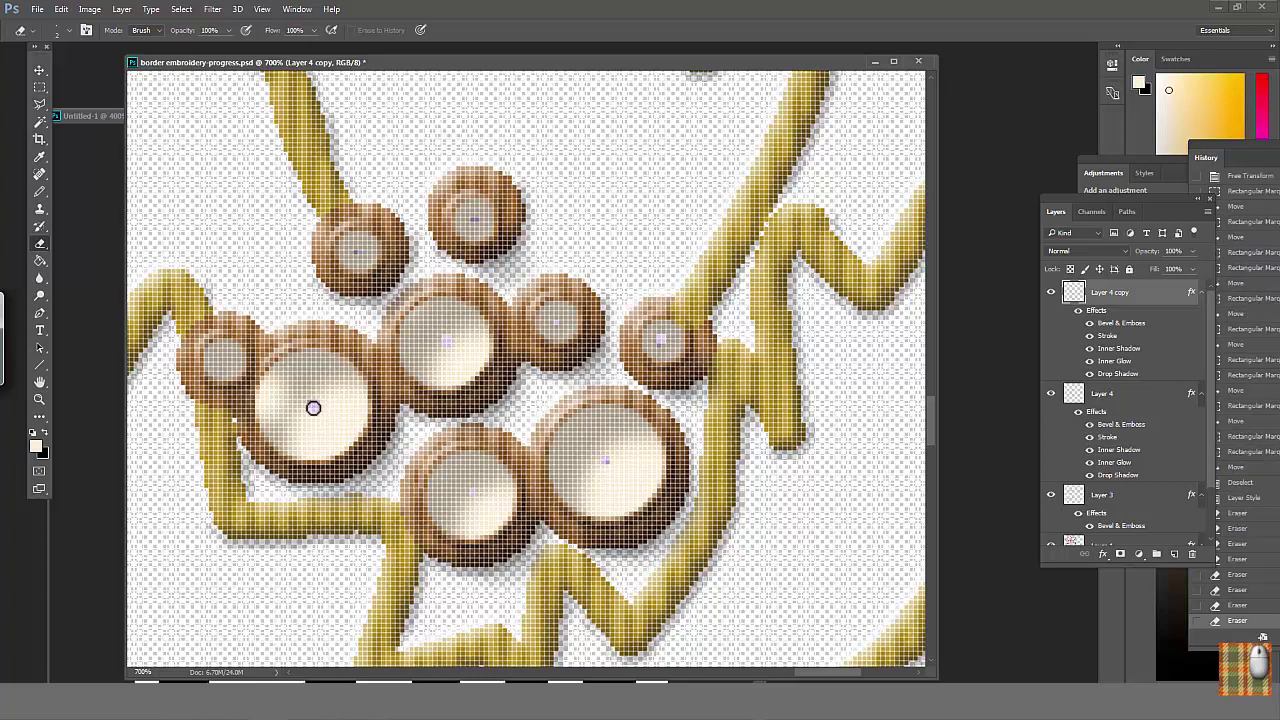
pyautogui.click(225, 361)
# Turn on the Contour option of the copied beads' bevel and choose a double-peaked contour preset.
pyautogui.doubleClick(1112, 322)
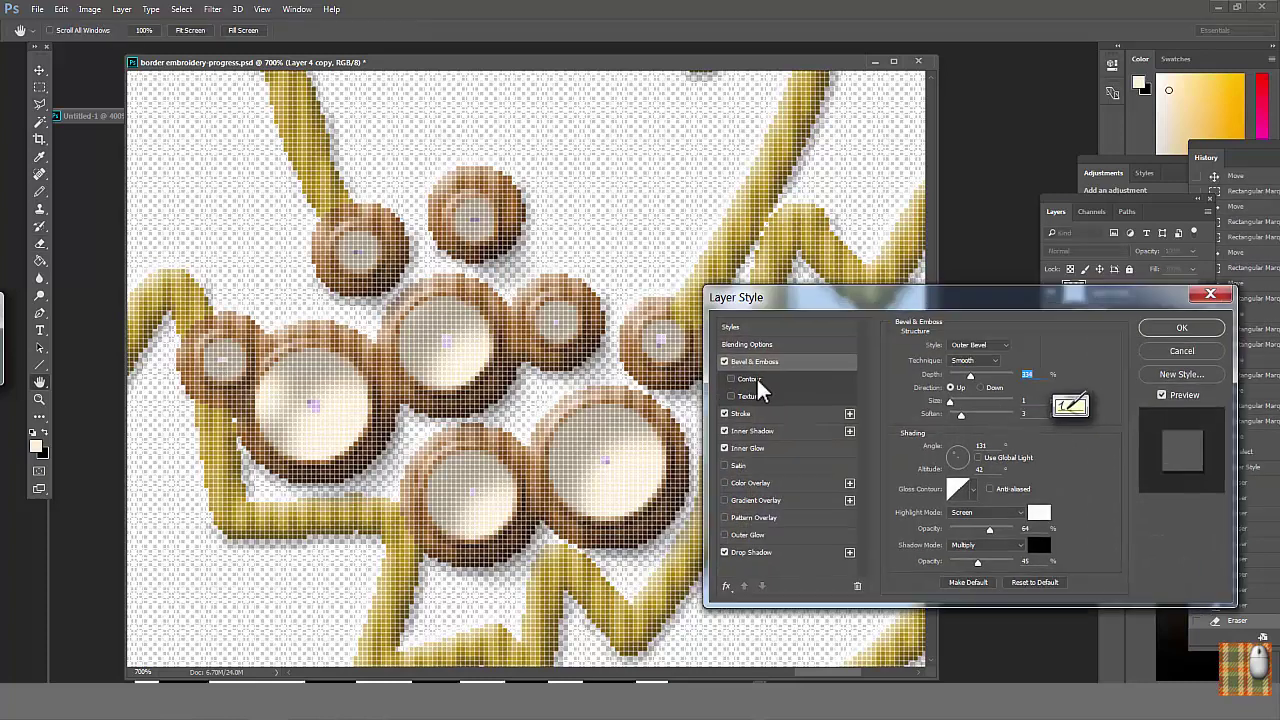
pyautogui.click(734, 379)
pyautogui.click(952, 350)
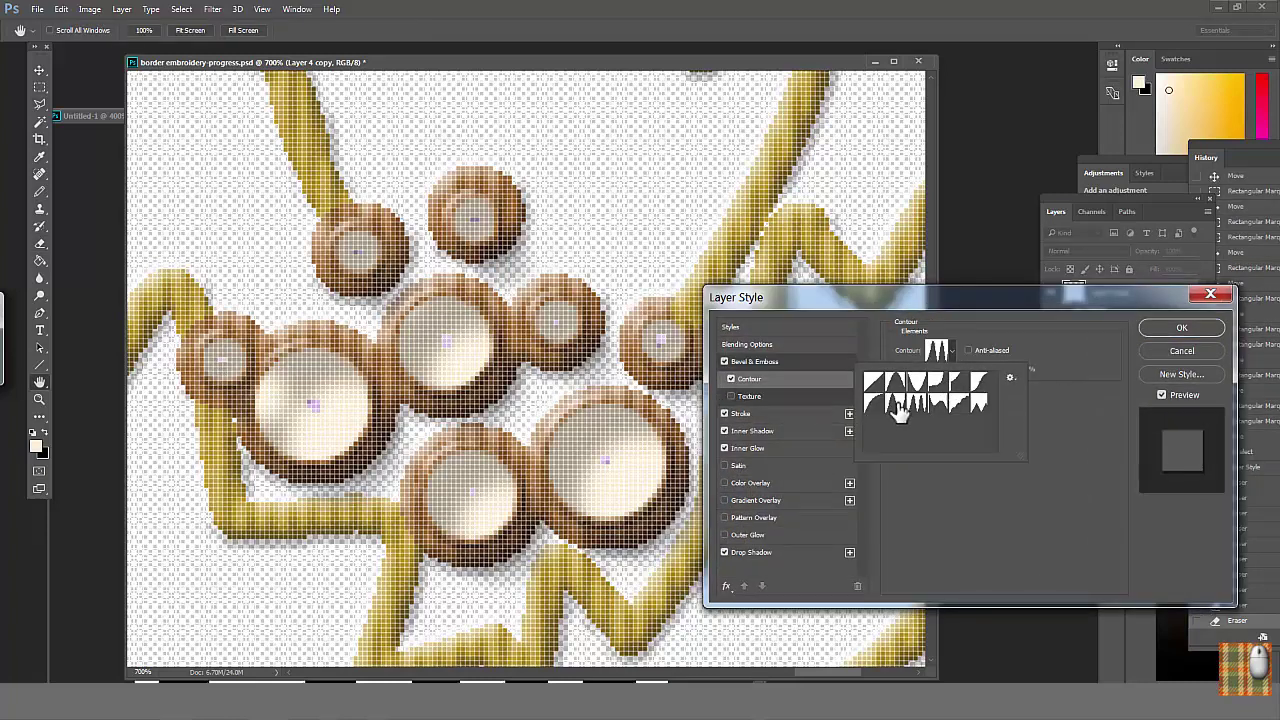
pyautogui.click(908, 402)
pyautogui.click(908, 402)
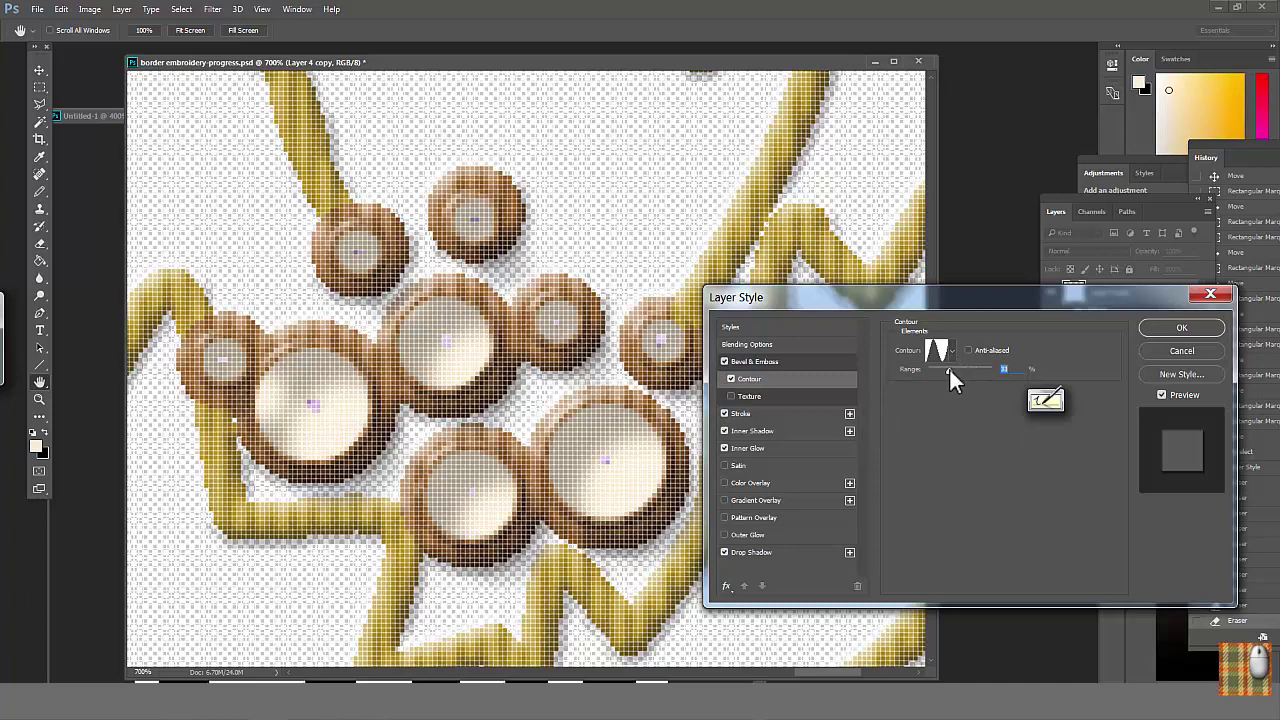
# Set the copied beads' bevel depth to 272%, raise its shadow opacity, and apply the layer style.
pyautogui.click(752, 361)
pyautogui.moveTo(963, 376); pyautogui.dragTo(966, 376)
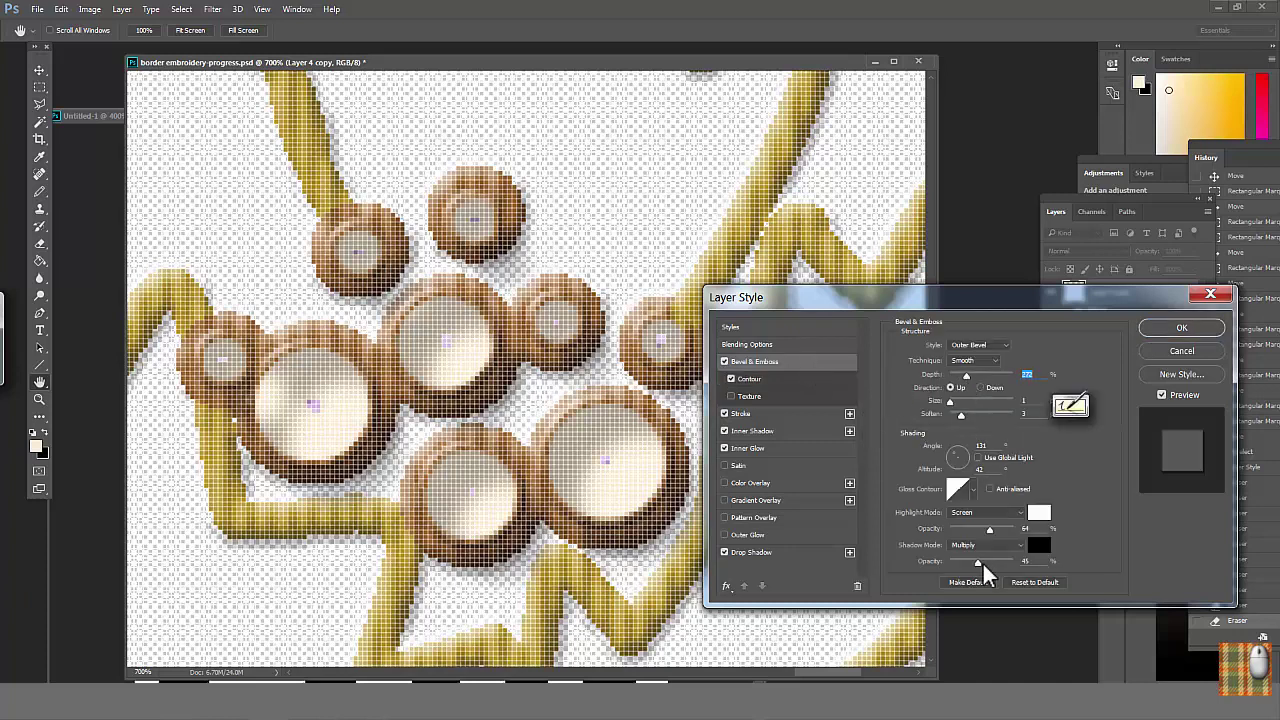
pyautogui.moveTo(982, 561); pyautogui.dragTo(991, 560)
pyautogui.scroll(-3, 559, 427)
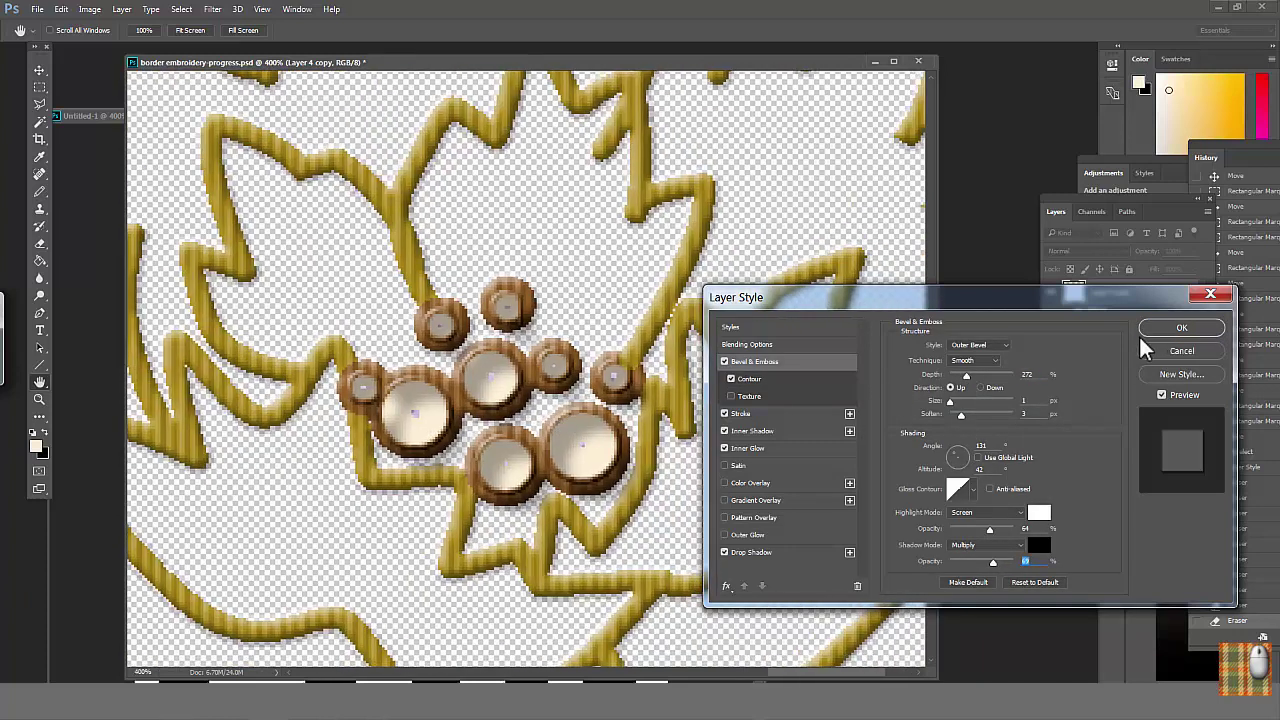
pyautogui.click(1164, 330)
# Colorize the copied beads with Hue/Saturation, setting lightness to -7 and a warm hue, and apply the adjustment.
pyautogui.scroll(-1, 742, 285)
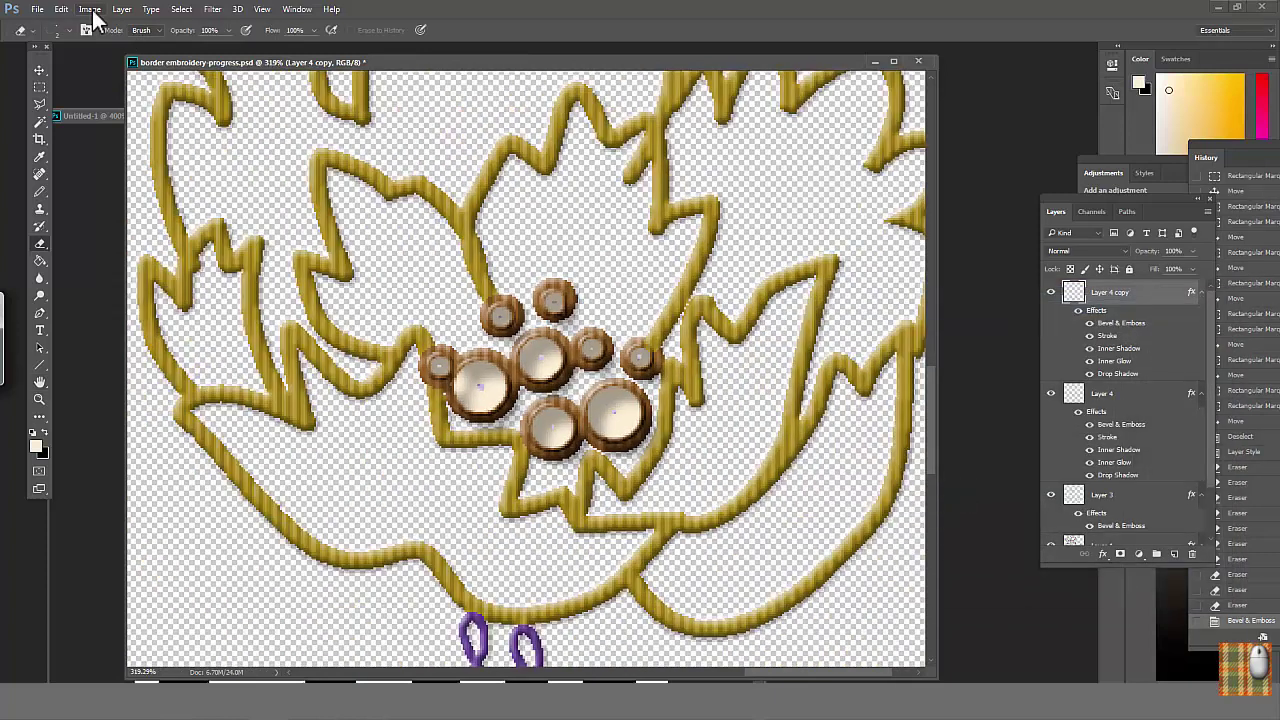
pyautogui.click(89, 9)
pyautogui.moveTo(110, 56)
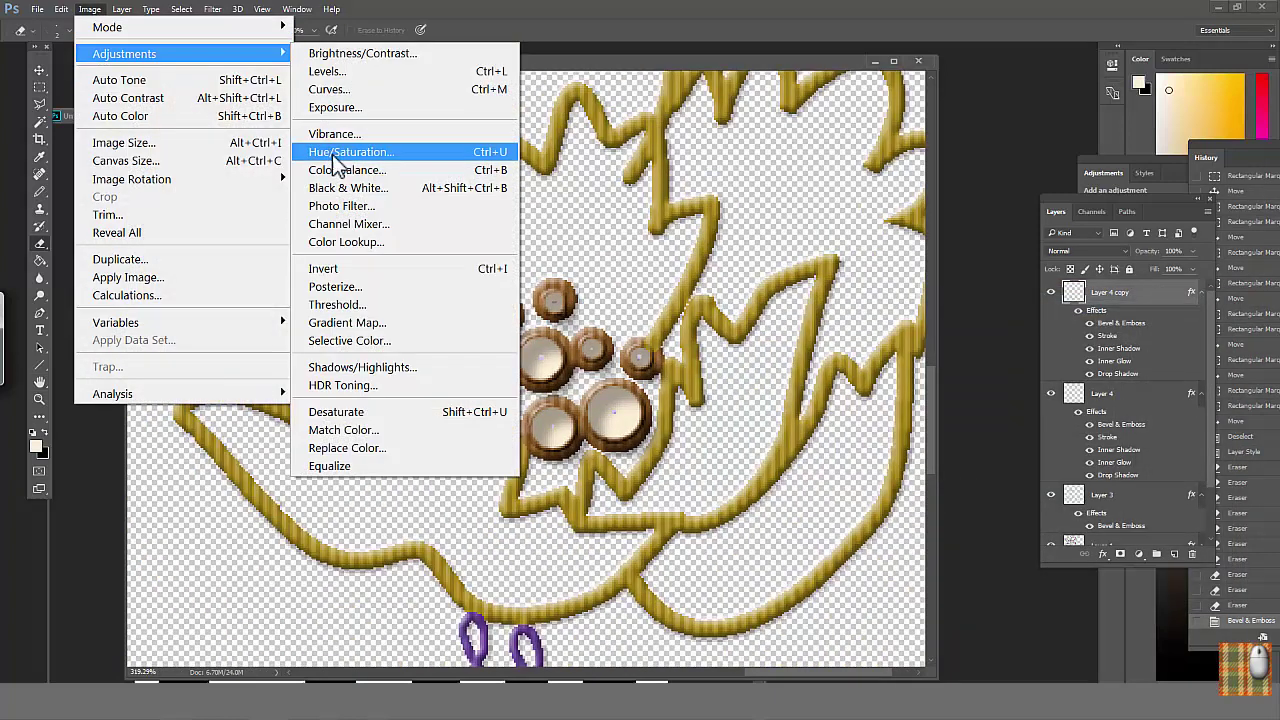
pyautogui.click(334, 154)
pyautogui.moveTo(398, 349); pyautogui.dragTo(964, 349)
pyautogui.click(987, 508)
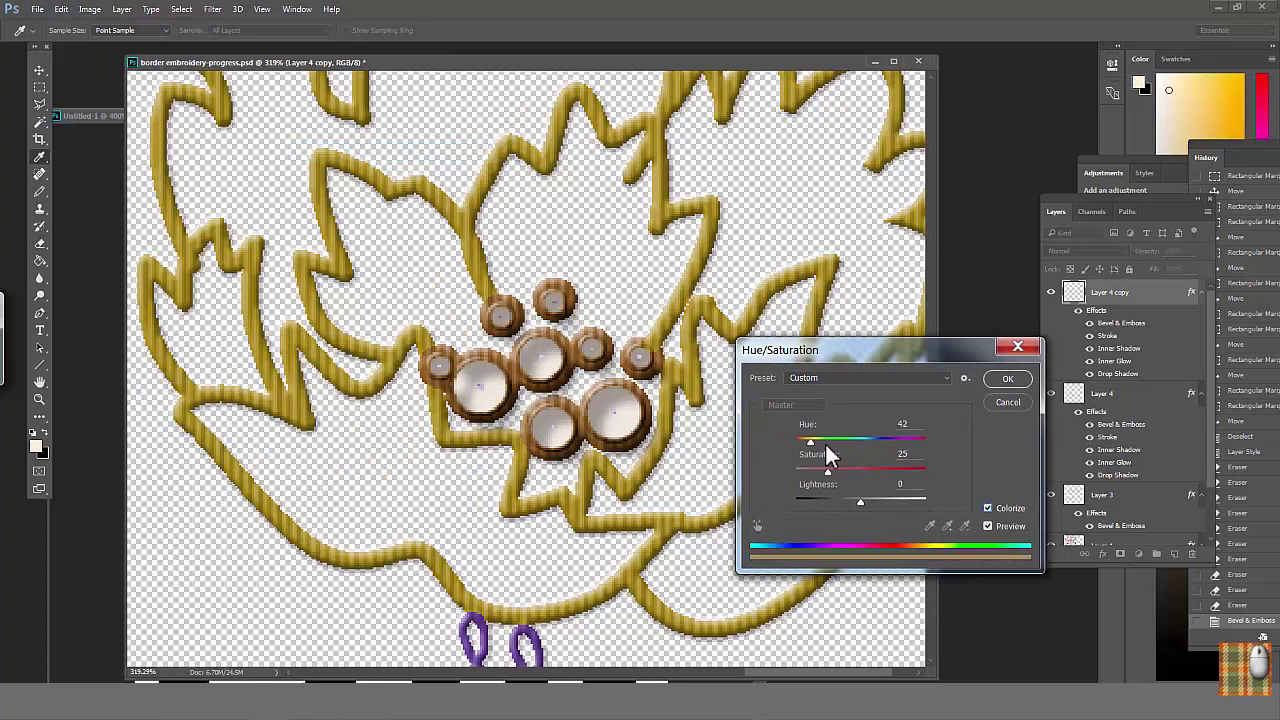
pyautogui.moveTo(824, 442); pyautogui.dragTo(856, 502)
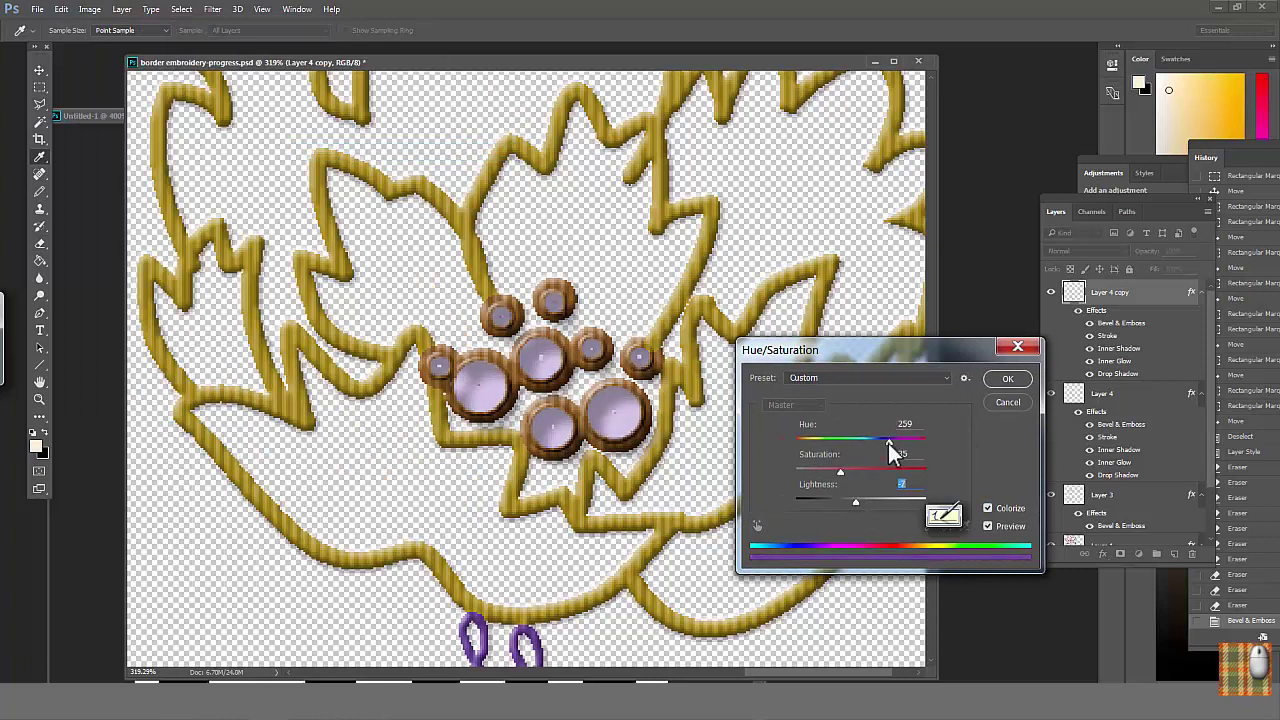
pyautogui.moveTo(889, 443); pyautogui.dragTo(823, 443)
pyautogui.click(1005, 379)
# Select the white textured areas inside the leaves and petals of both flowers on Layer 1 with a contiguous Magic Wand.
pyautogui.keyDown('alt'); pyautogui.click(592, 484); pyautogui.keyUp('alt')
pyautogui.keyDown('alt'); pyautogui.click(589, 486); pyautogui.keyUp('alt')
pyautogui.keyDown('alt'); pyautogui.click(586, 486); pyautogui.keyUp('alt')
pyautogui.keyDown('alt'); pyautogui.click(582, 486); pyautogui.keyUp('alt')
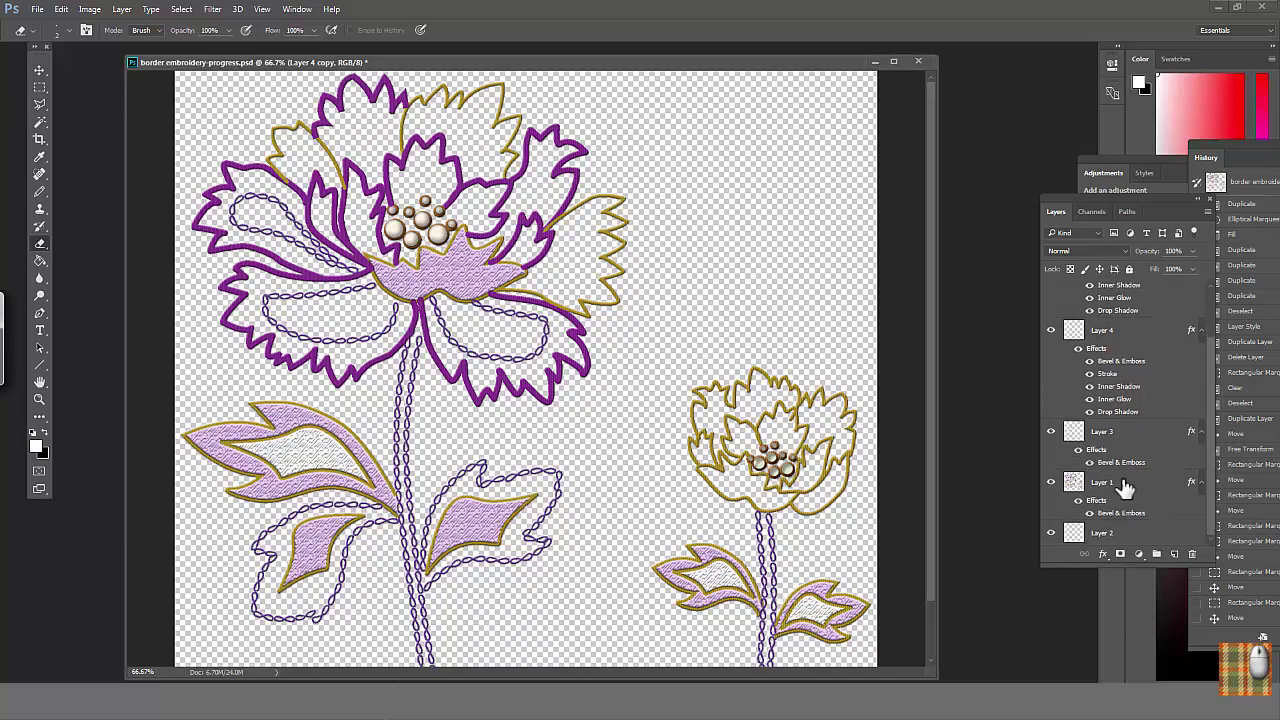
pyautogui.click(1113, 489)
pyautogui.click(41, 123)
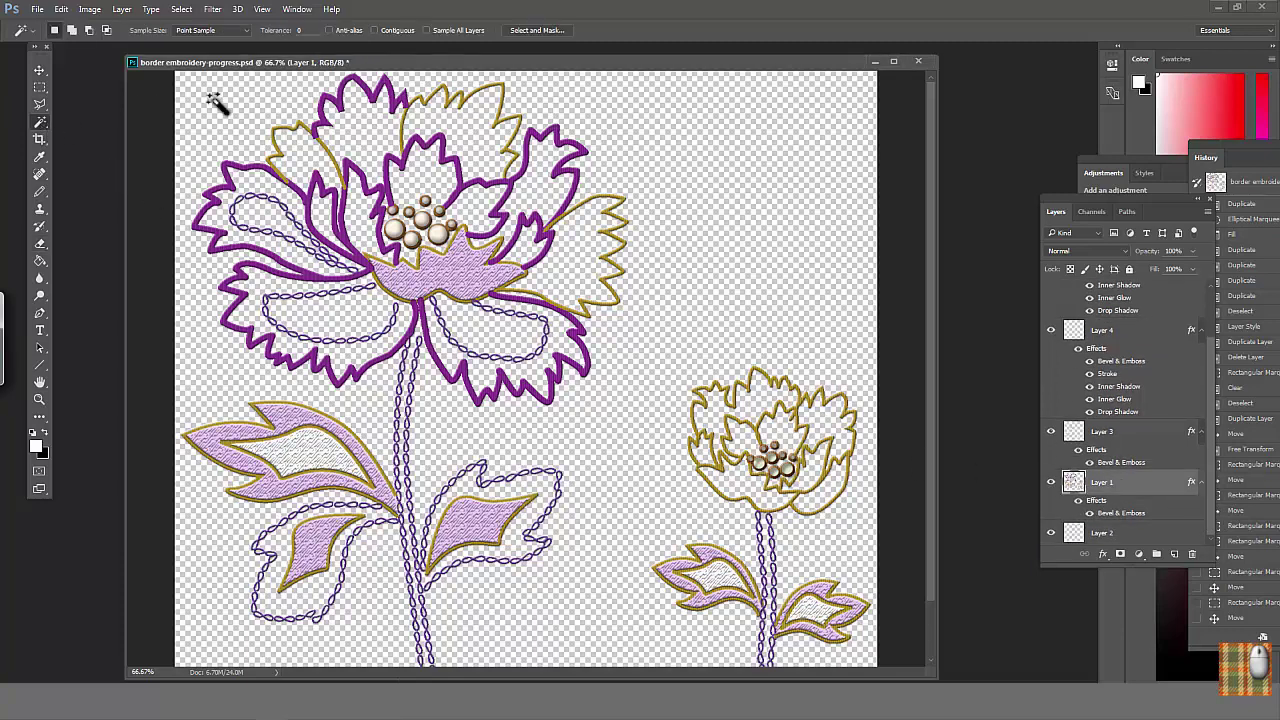
pyautogui.click(375, 30)
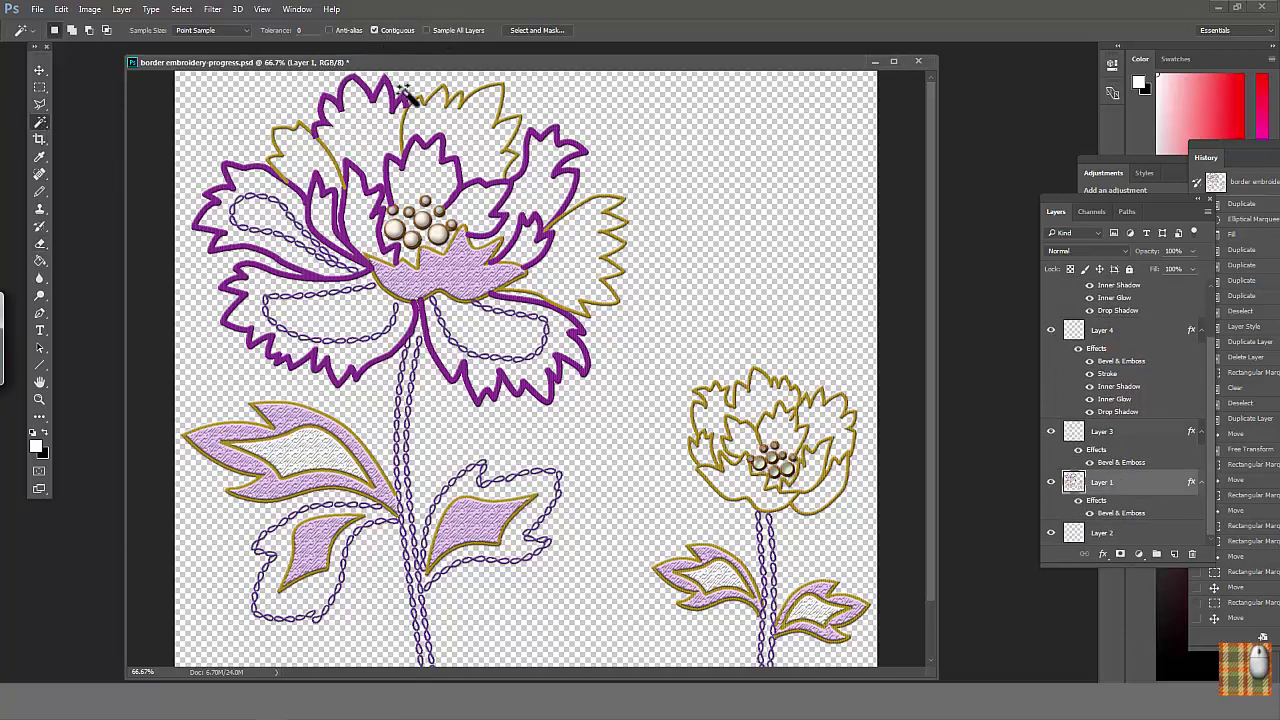
pyautogui.keyDown('shift'); pyautogui.click(718, 570); pyautogui.keyUp('shift')
pyautogui.keyDown('shift'); pyautogui.click(812, 456); pyautogui.keyUp('shift')
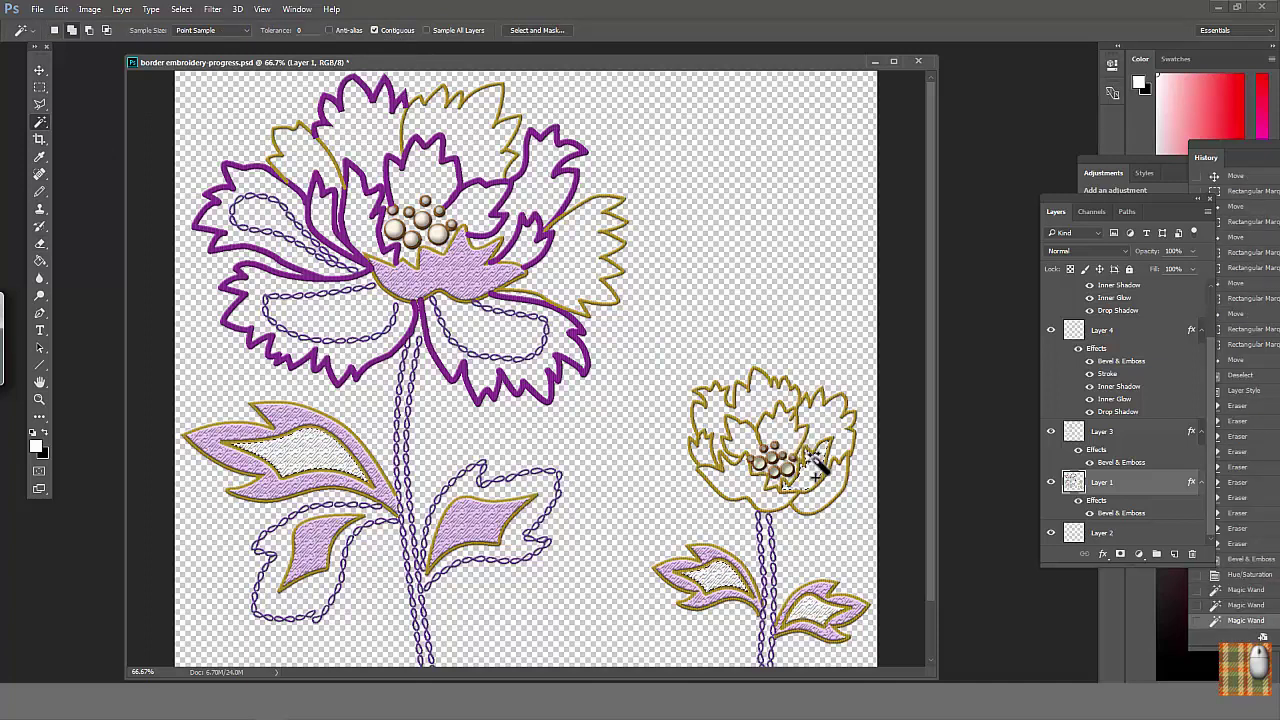
pyautogui.keyDown('shift'); pyautogui.click(523, 248); pyautogui.keyUp('shift')
pyautogui.keyDown('shift'); pyautogui.click(361, 217); pyautogui.keyUp('shift')
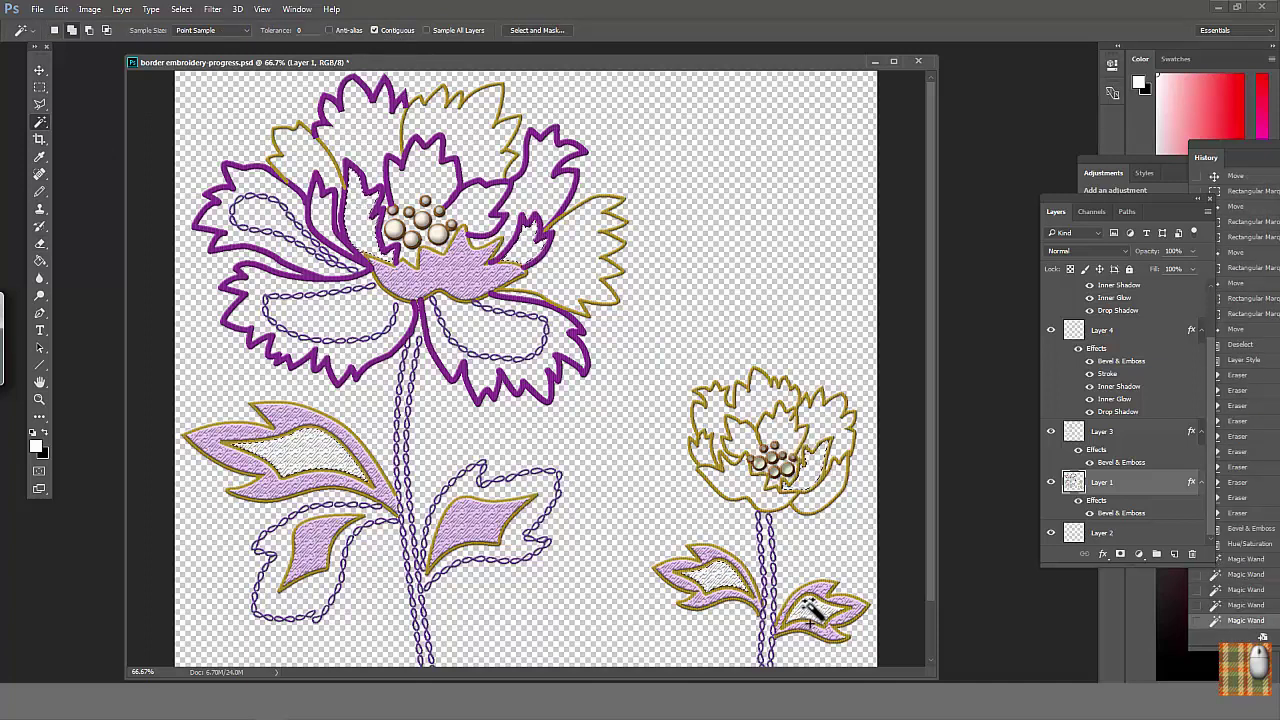
pyautogui.click(800, 615)
# Expand the selection by 2 pixels and clear the selected leaf and petal areas from Layer 1.
pyautogui.click(181, 9)
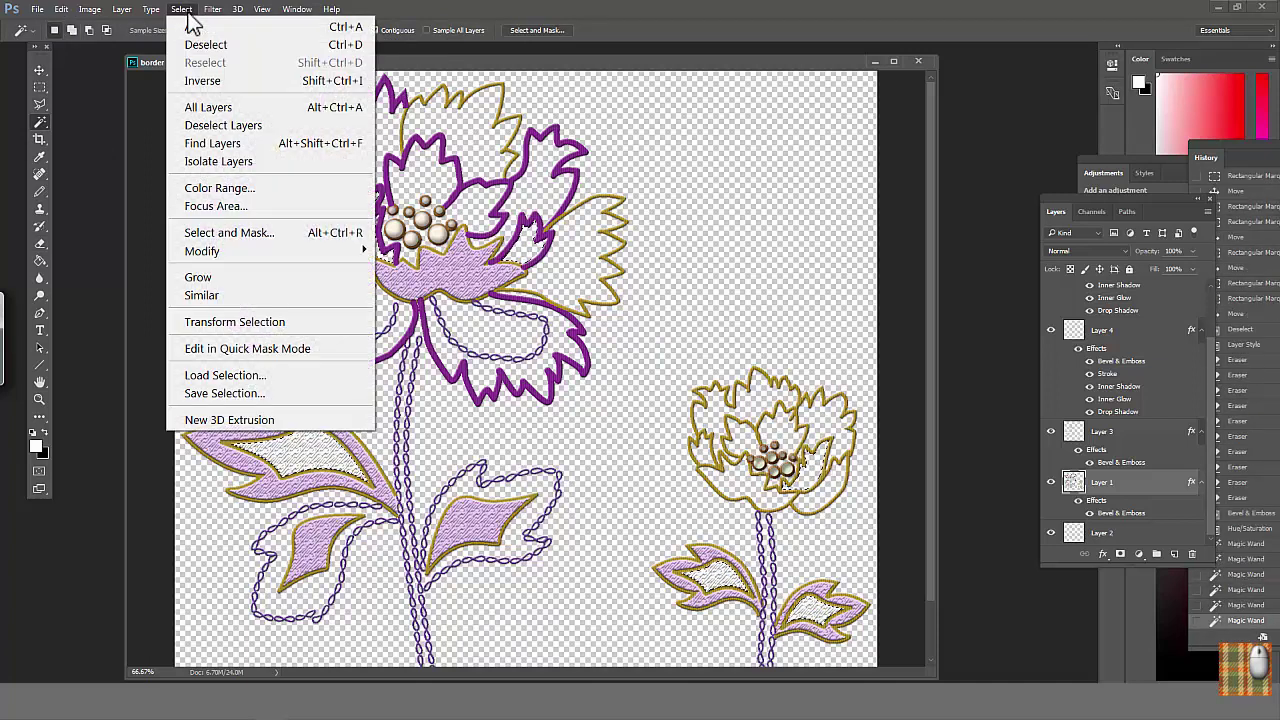
pyautogui.moveTo(214, 254)
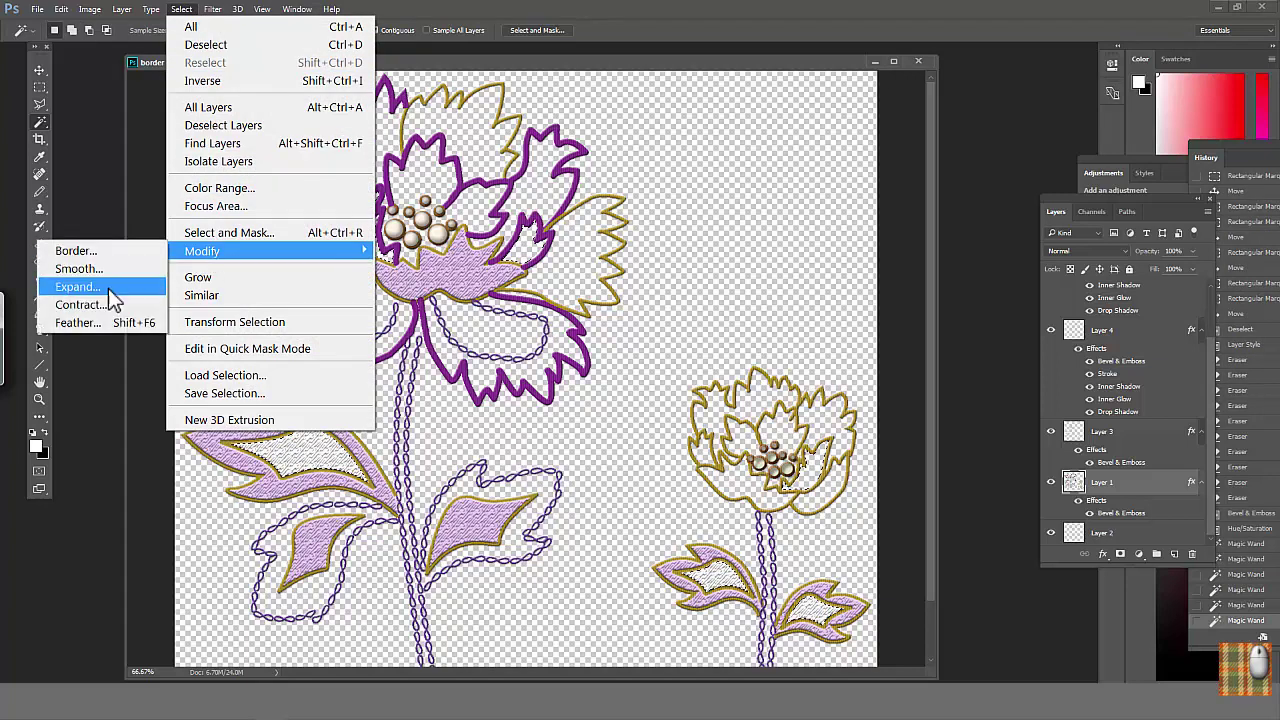
pyautogui.click(80, 287)
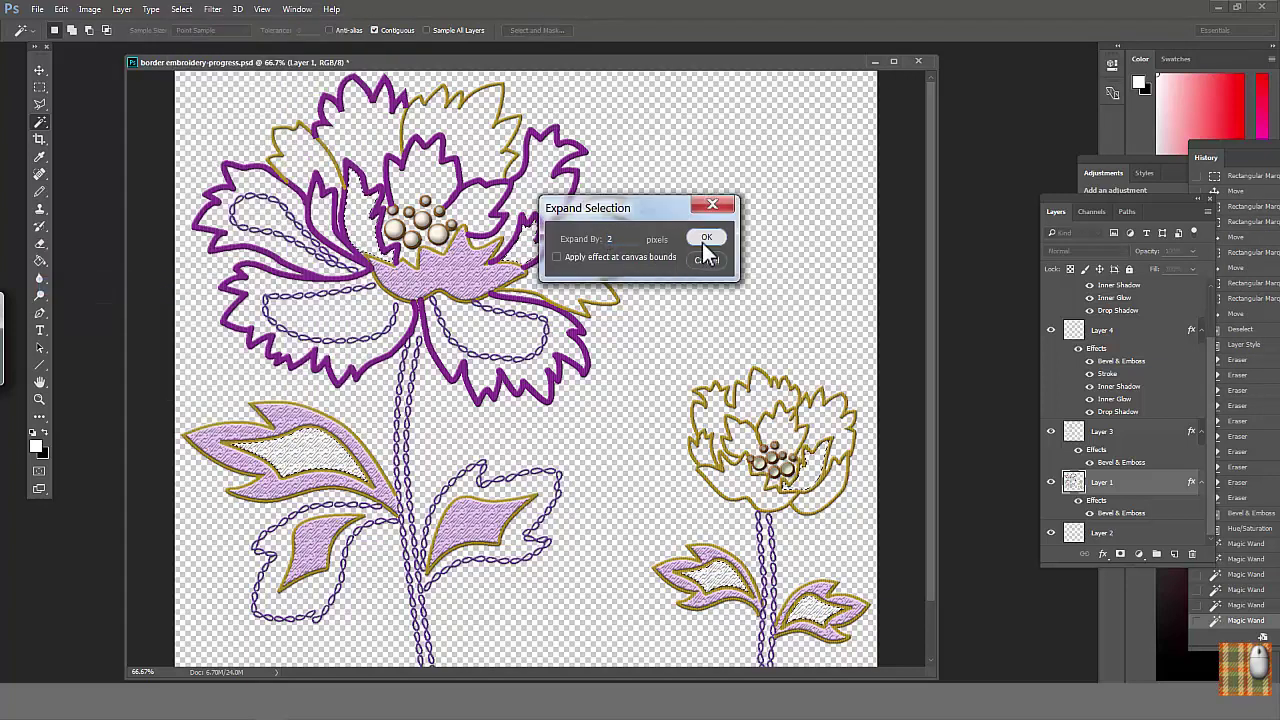
pyautogui.click(704, 240)
pyautogui.press('Delete')
pyautogui.click(1102, 433)
pyautogui.click(1100, 484)
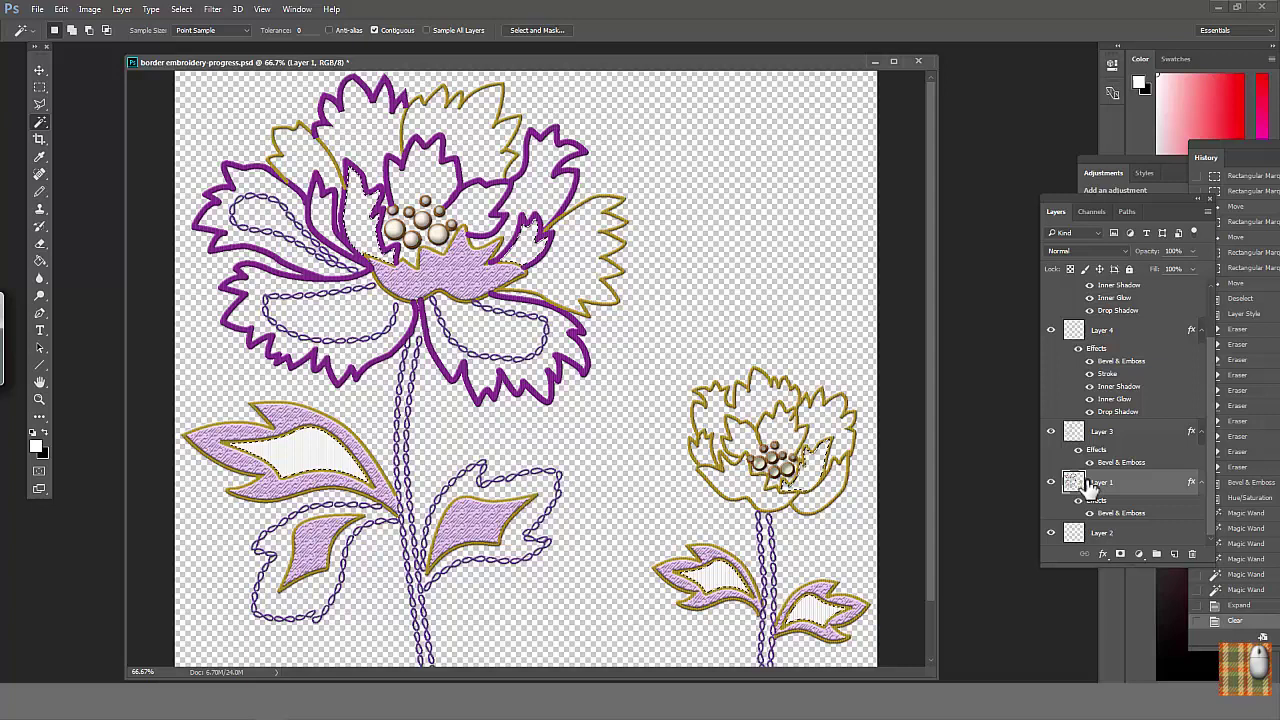
pyautogui.press('Delete')
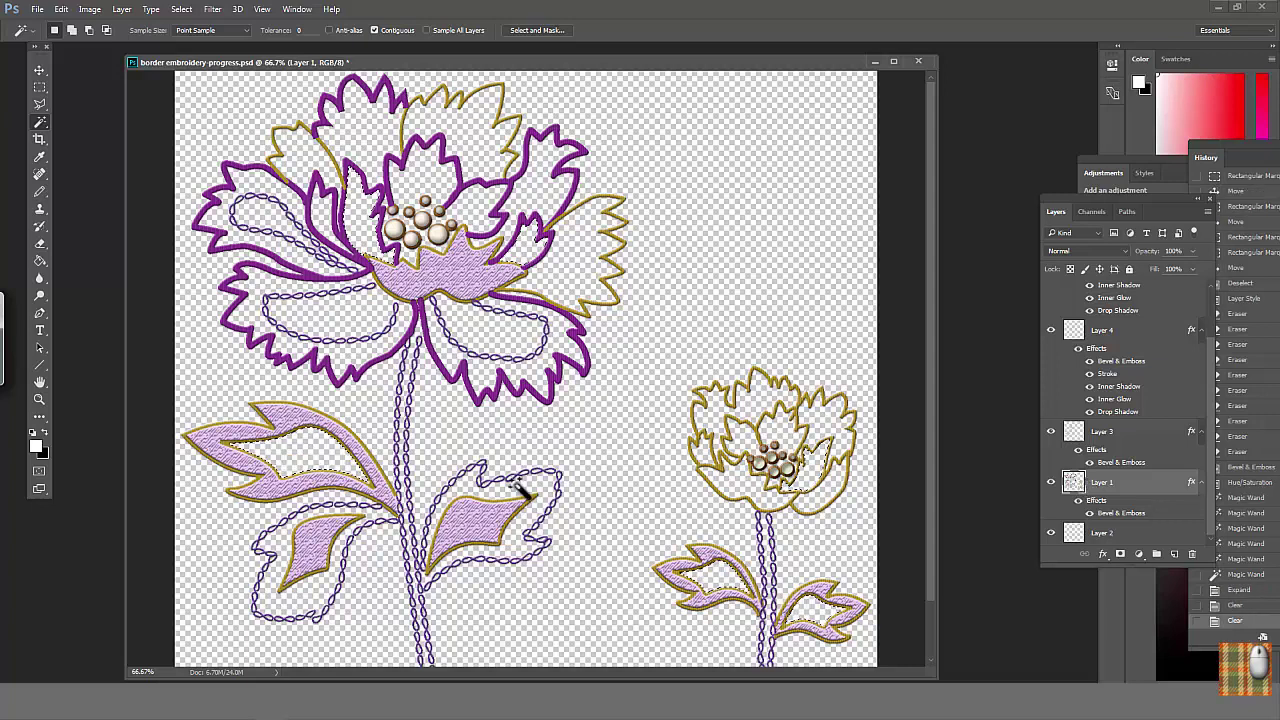
# Duplicate Layer 2 and fill the selected leaf and petal areas on the copy with white.
pyautogui.click(1143, 538)
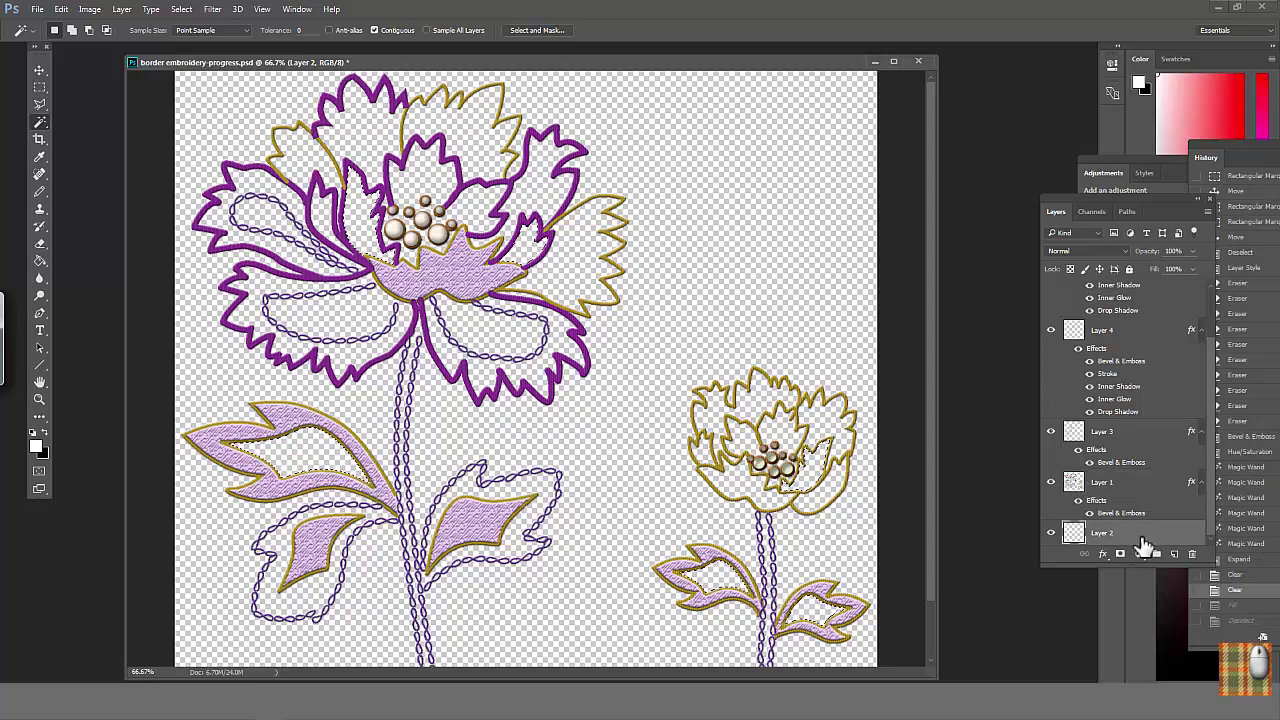
pyautogui.moveTo(1173, 540); pyautogui.dragTo(1176, 555)
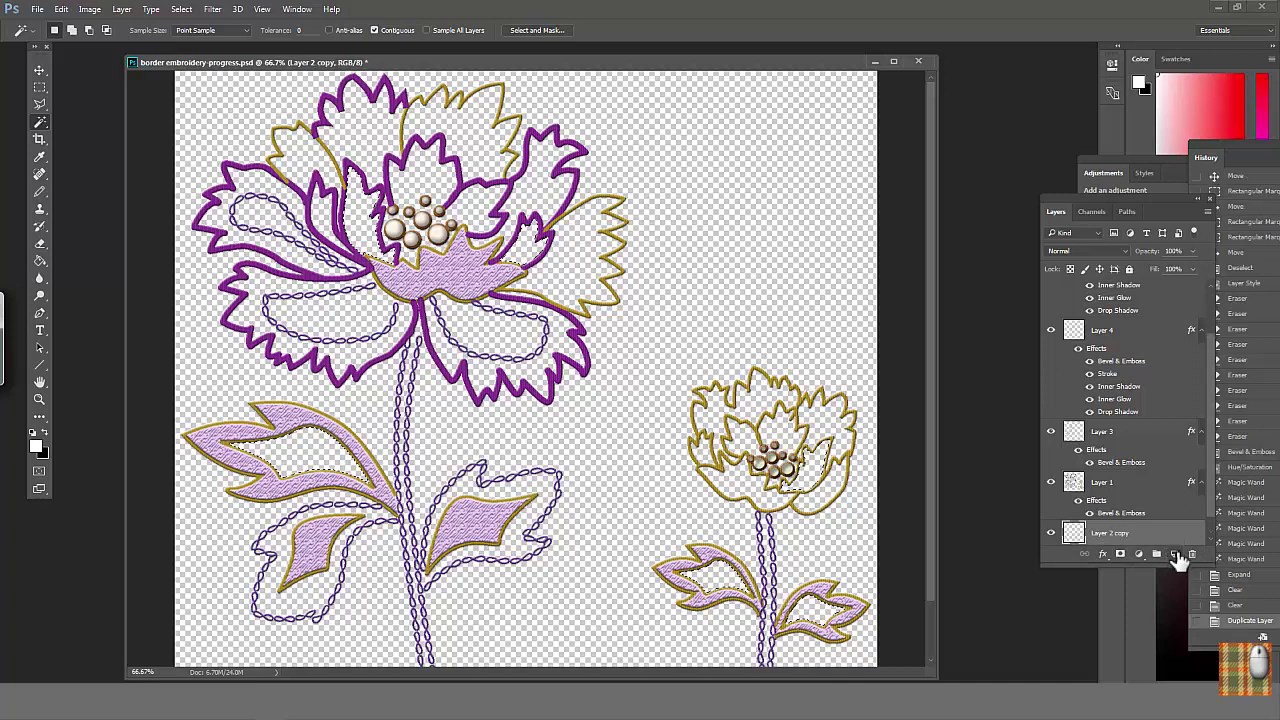
pyautogui.click(61, 9)
pyautogui.click(110, 277)
pyautogui.click(650, 204)
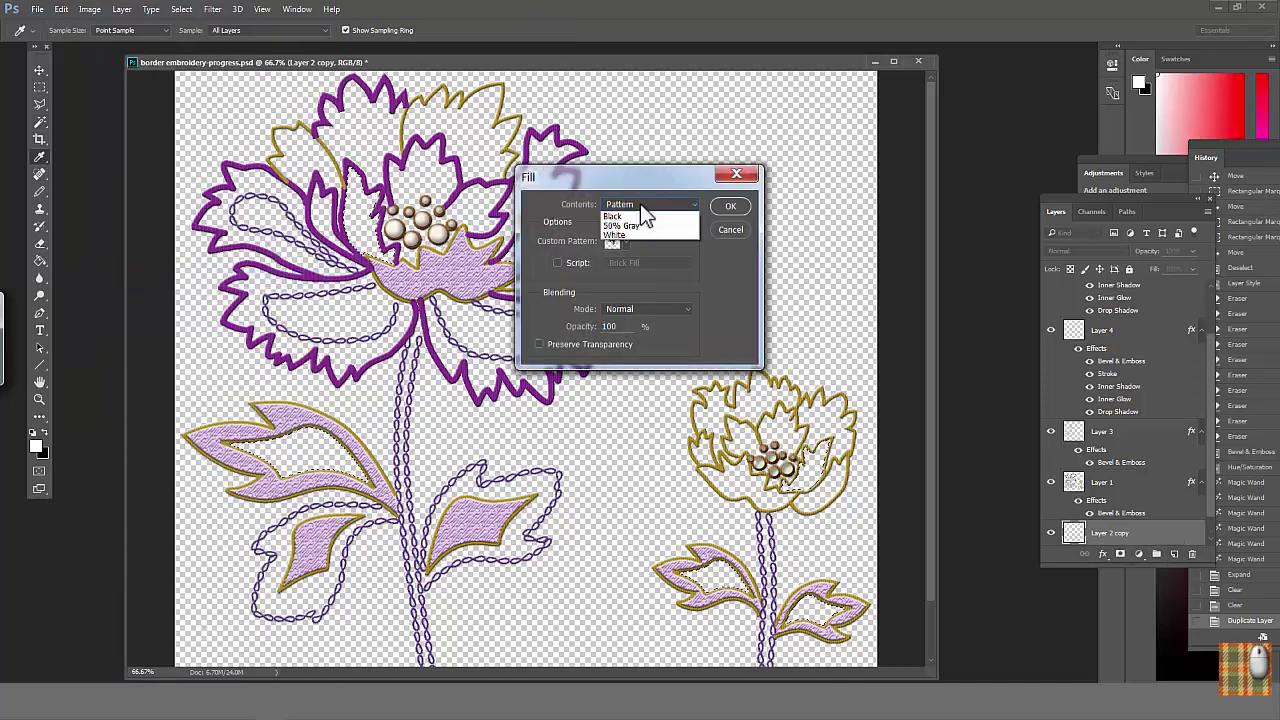
pyautogui.click(645, 218)
pyautogui.click(729, 214)
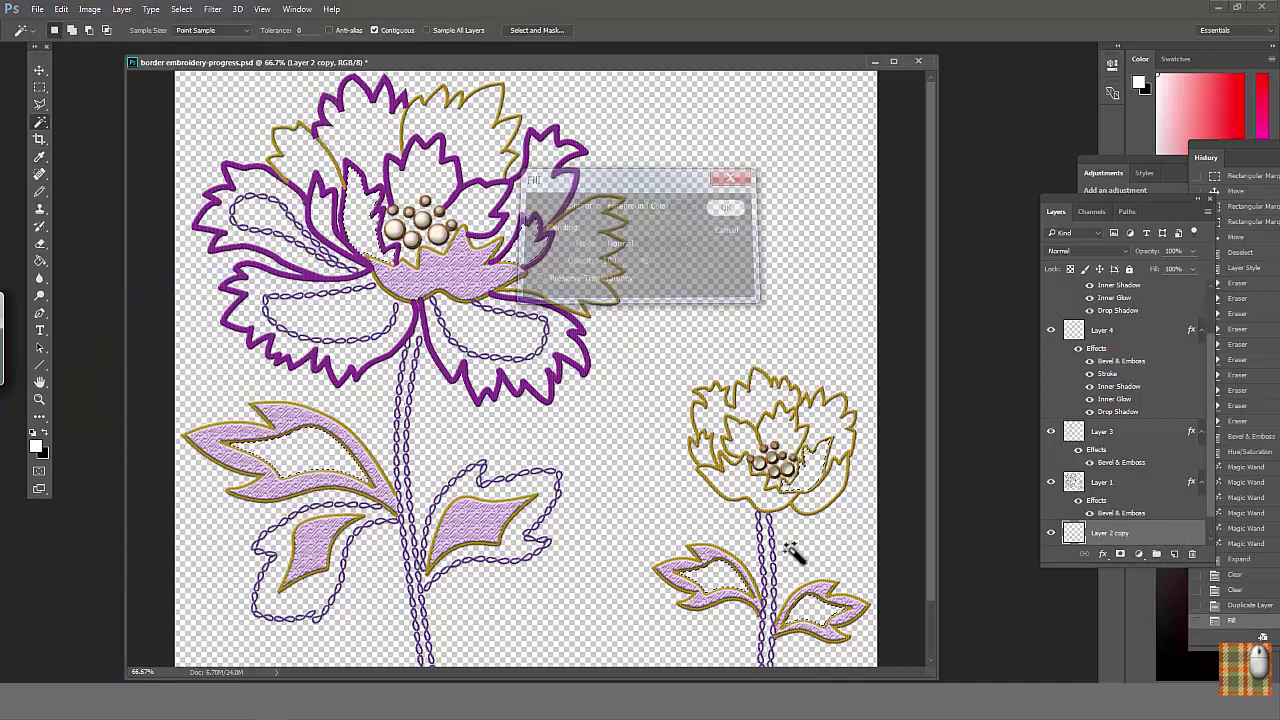
# Add an inner shadow to the Layer 2 copy without global light and set its opacity to 35%.
pyautogui.click(121, 9)
pyautogui.moveTo(200, 155)
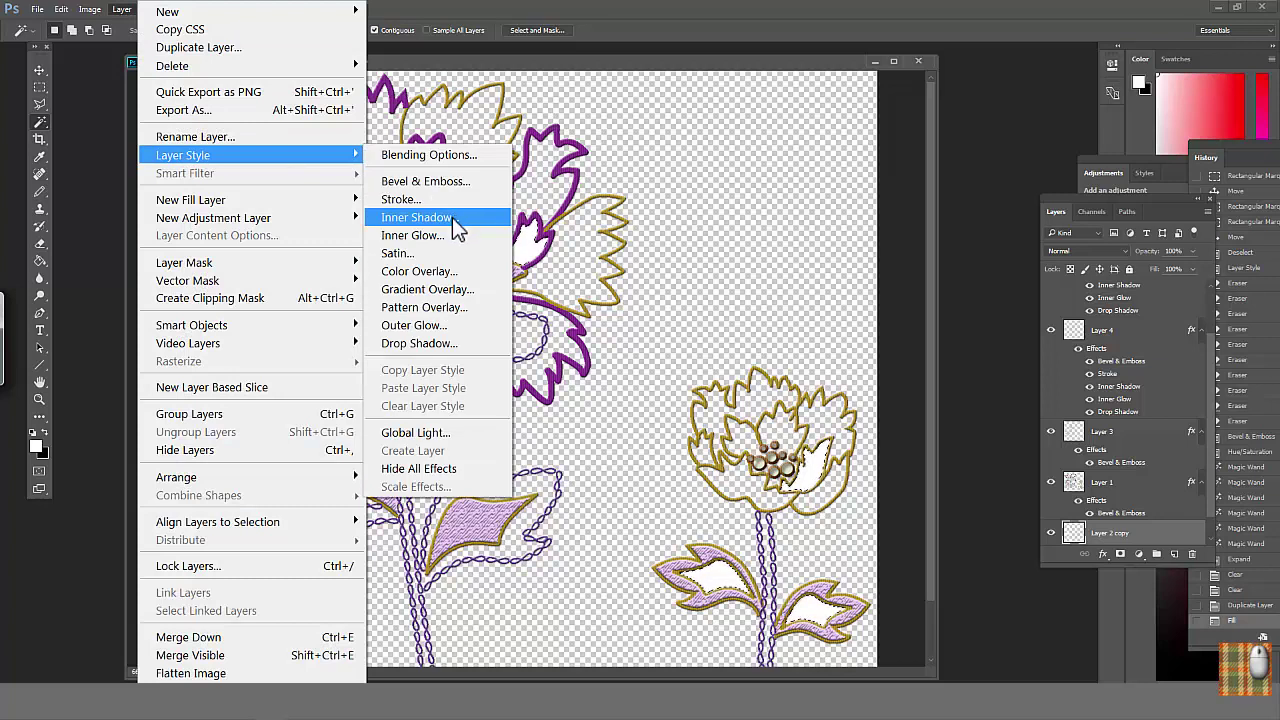
pyautogui.click(452, 220)
pyautogui.click(1015, 385)
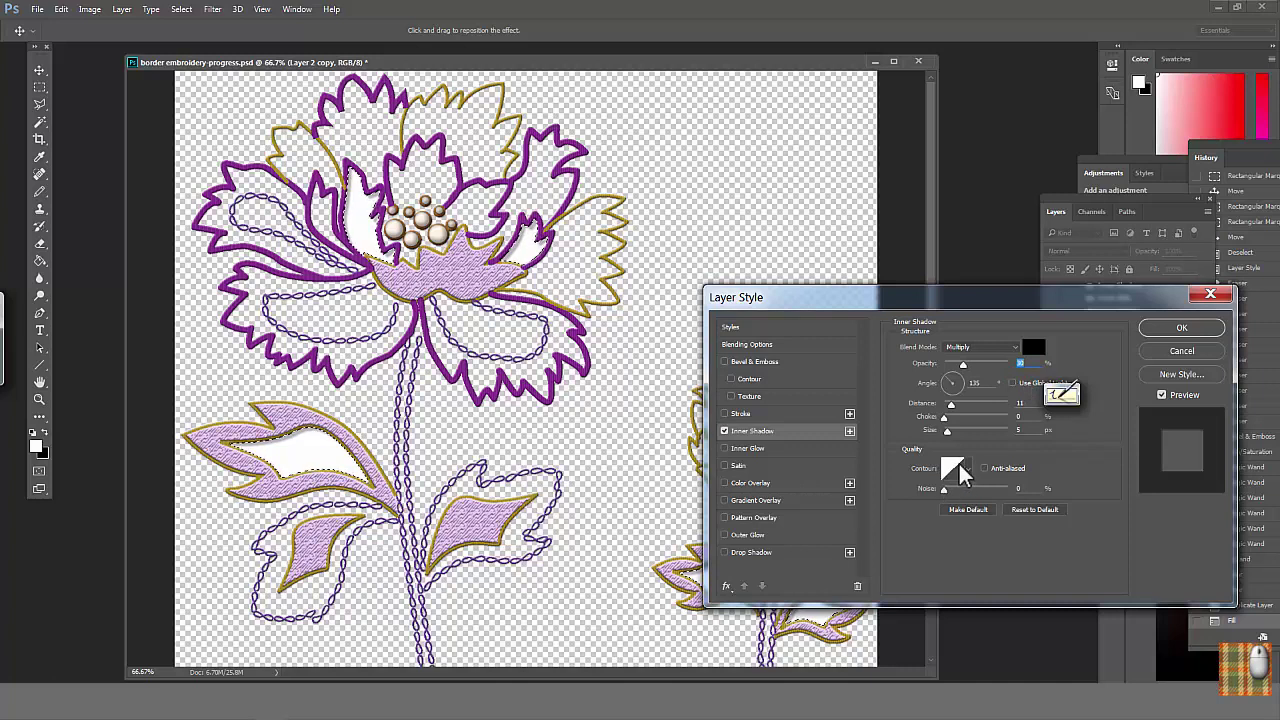
pyautogui.moveTo(963, 366); pyautogui.dragTo(966, 366)
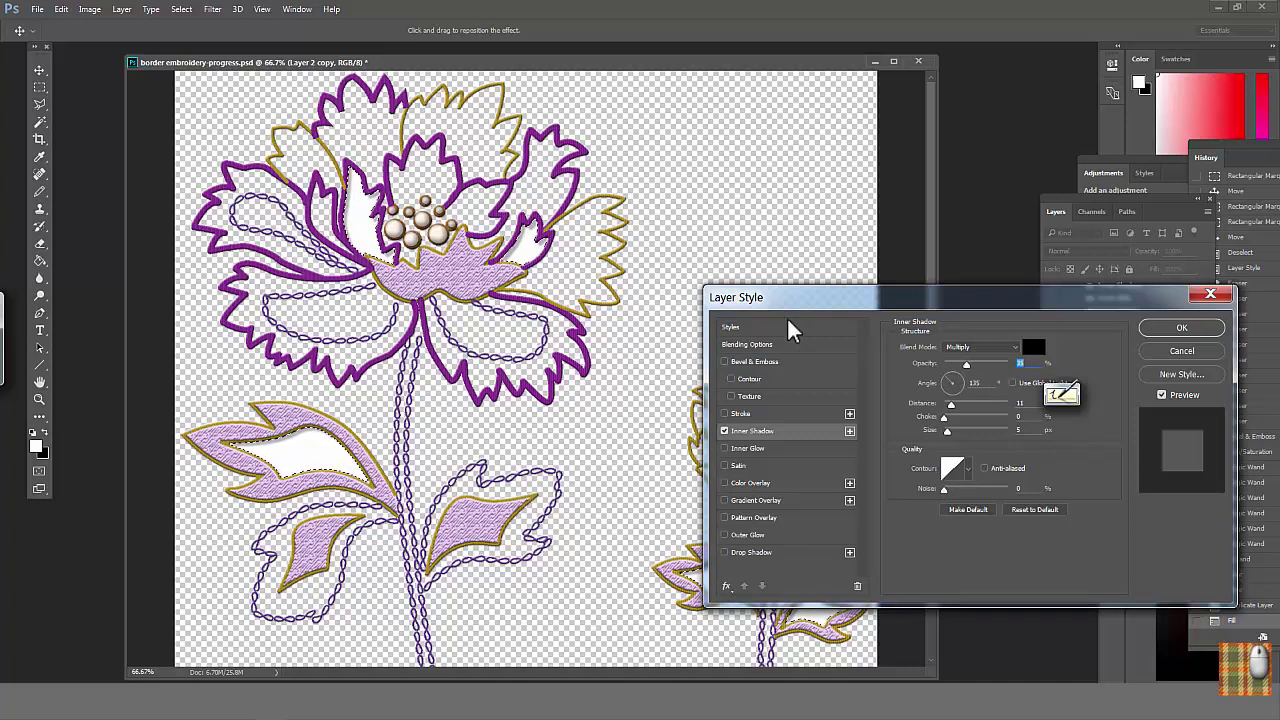
pyautogui.hotkey('ctrl', 'space')
pyautogui.moveTo(580, 175); pyautogui.dragTo(447, 303)
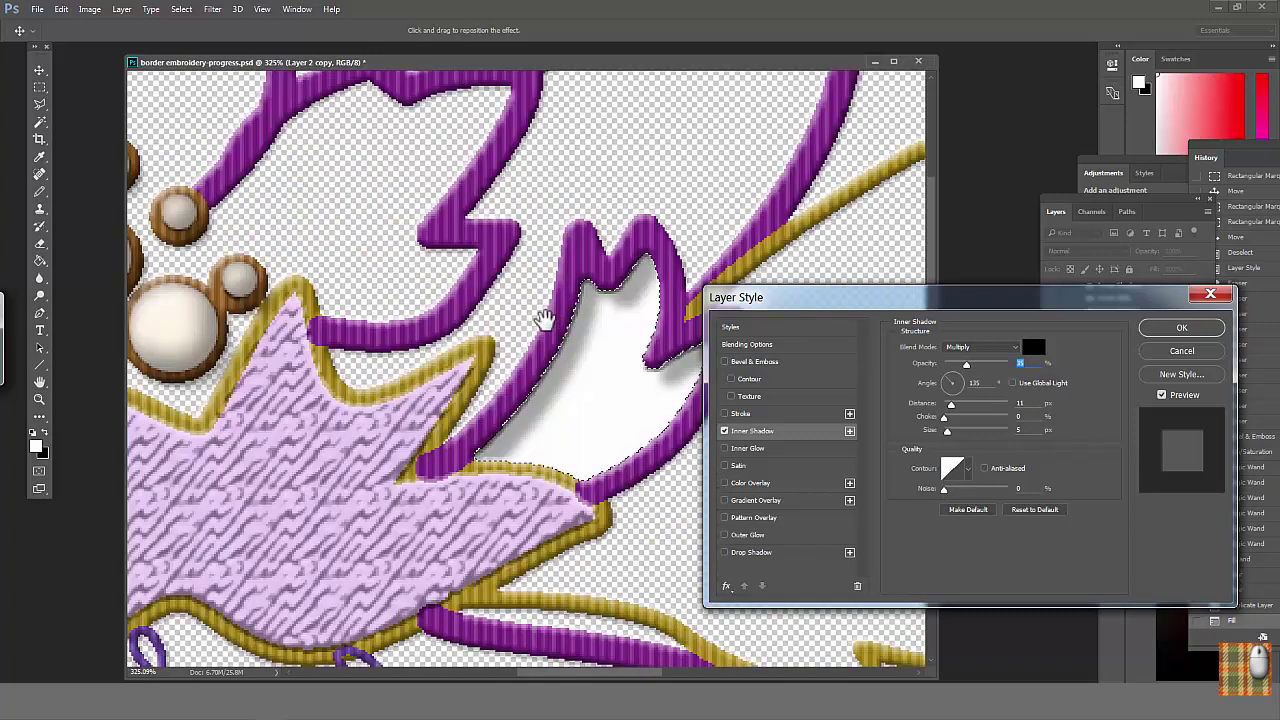
# Set the inner shadow to a 110° angle, 10 px distance and 27% choke, raise its opacity, apply it and deselect.
pyautogui.moveTo(543, 319); pyautogui.dragTo(489, 311)
pyautogui.moveTo(951, 405); pyautogui.dragTo(952, 405)
pyautogui.moveTo(944, 418)
pyautogui.mouseDown()
pyautogui.moveTo(961, 418)
pyautogui.moveTo(950, 405)
pyautogui.moveTo(950, 431)
pyautogui.mouseUp()
pyautogui.click(949, 374)
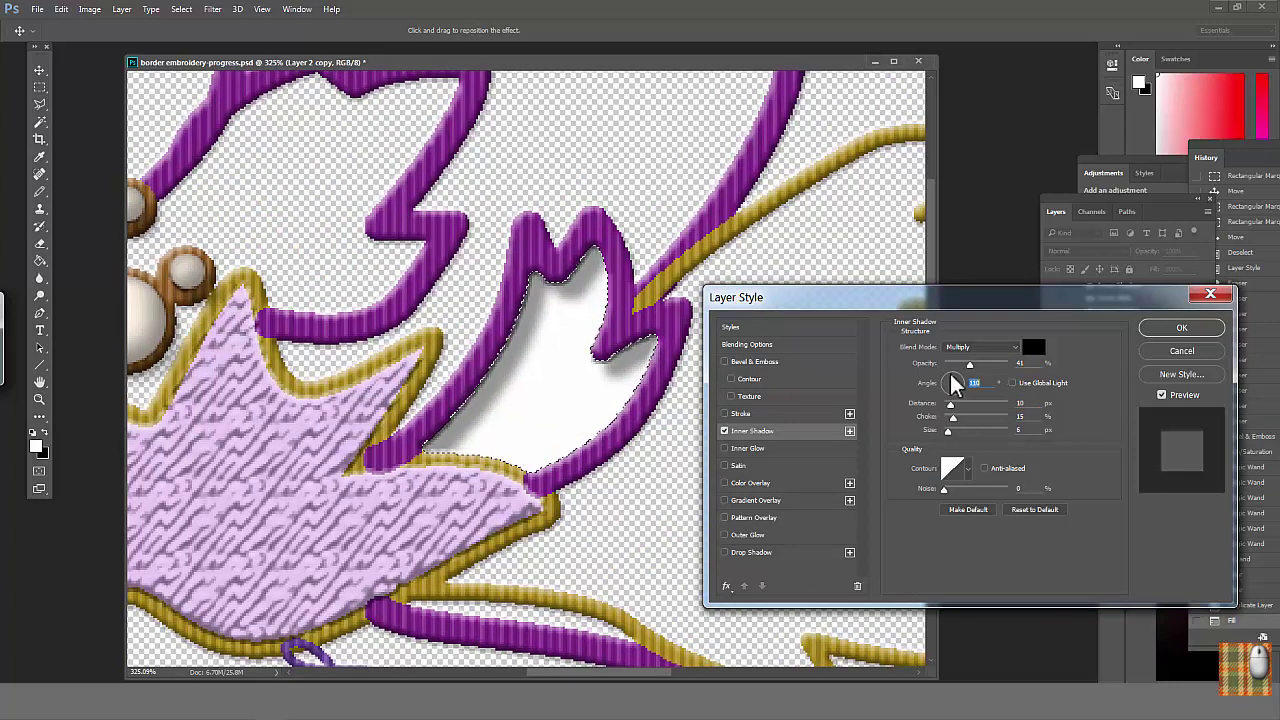
pyautogui.moveTo(966, 365); pyautogui.dragTo(976, 365)
pyautogui.click(1175, 329)
pyautogui.hotkey('ctrl', 'd')
# Examine the shaded leaf and petal cut-outs up close and reopen the inner shadow settings of Layer 2 copy.
pyautogui.scroll(-4, 623, 463)
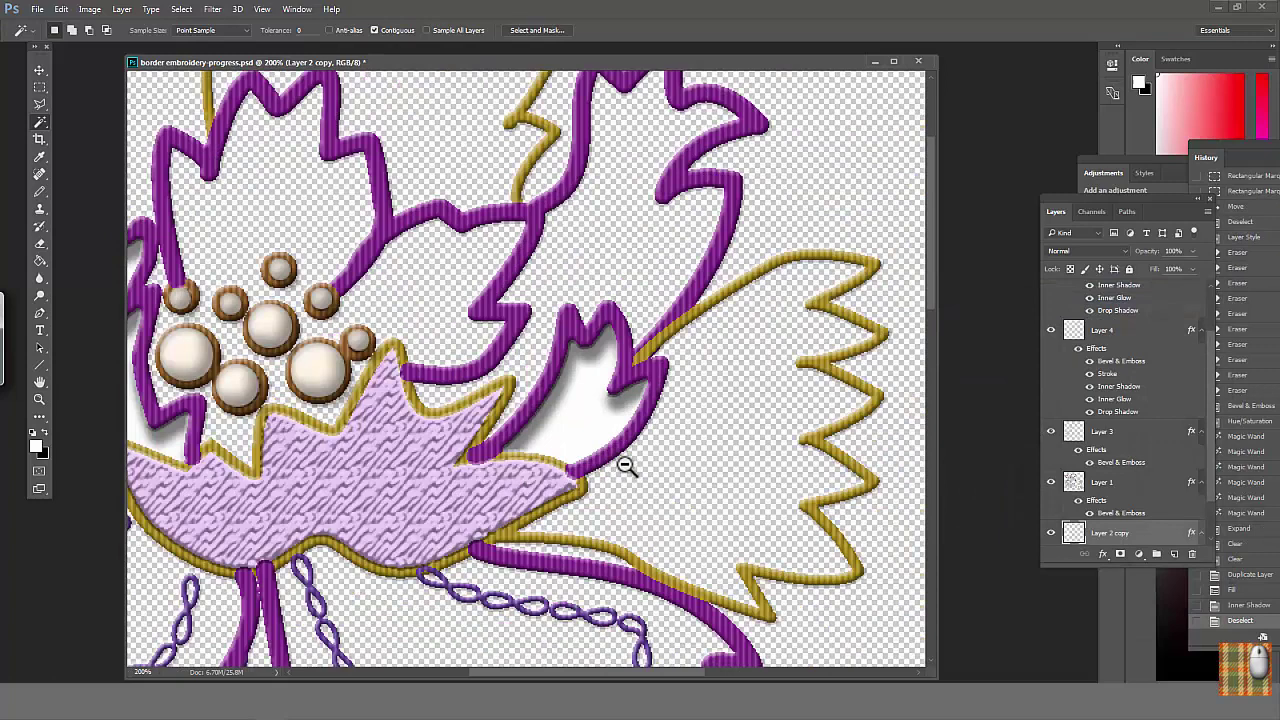
pyautogui.keyDown('alt'); pyautogui.click(628, 475); pyautogui.keyUp('alt')
pyautogui.moveTo(640, 483); pyautogui.dragTo(621, 431)
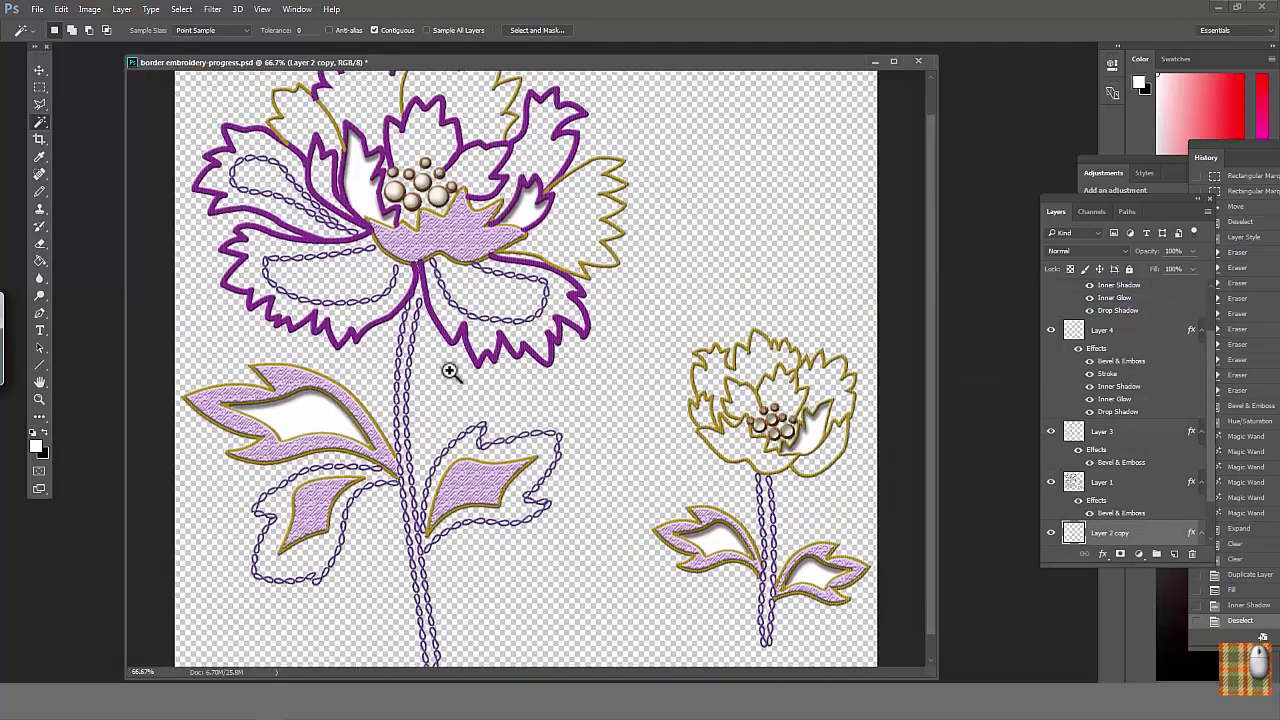
pyautogui.moveTo(351, 444); pyautogui.dragTo(442, 405)
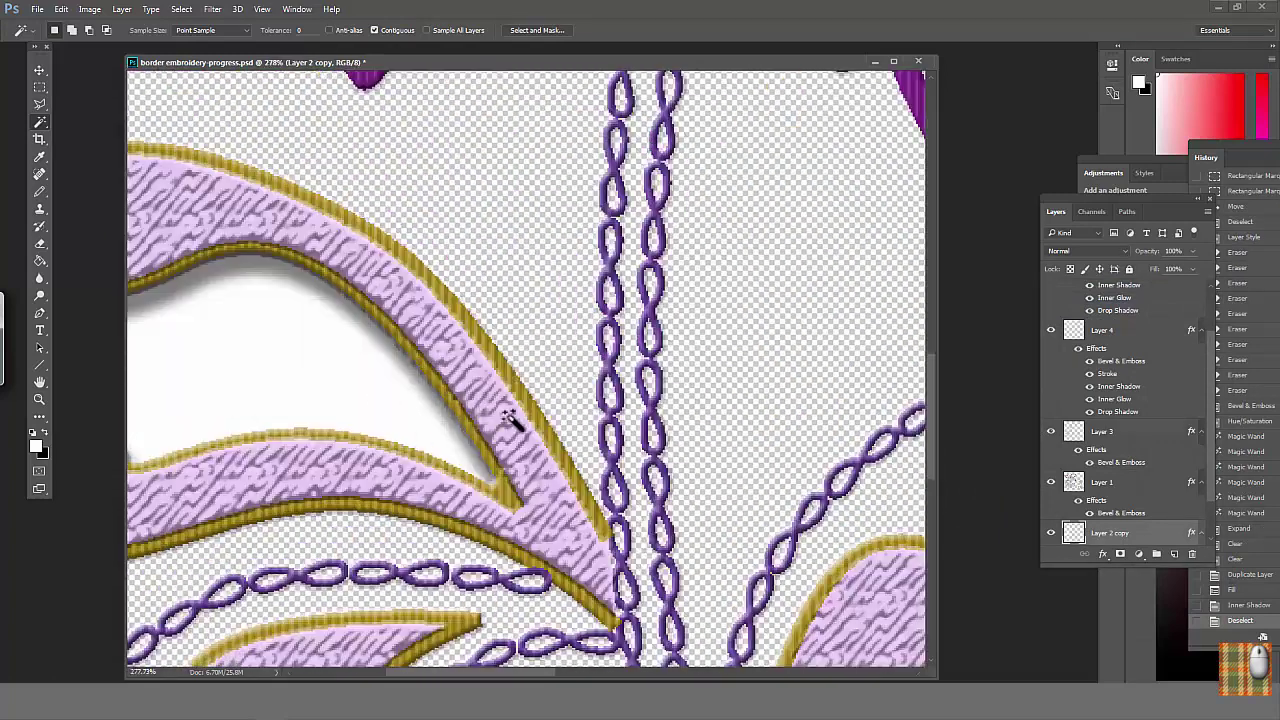
pyautogui.keyDown('alt'); pyautogui.click(543, 428); pyautogui.keyUp('alt')
pyautogui.doubleClick(1109, 512)
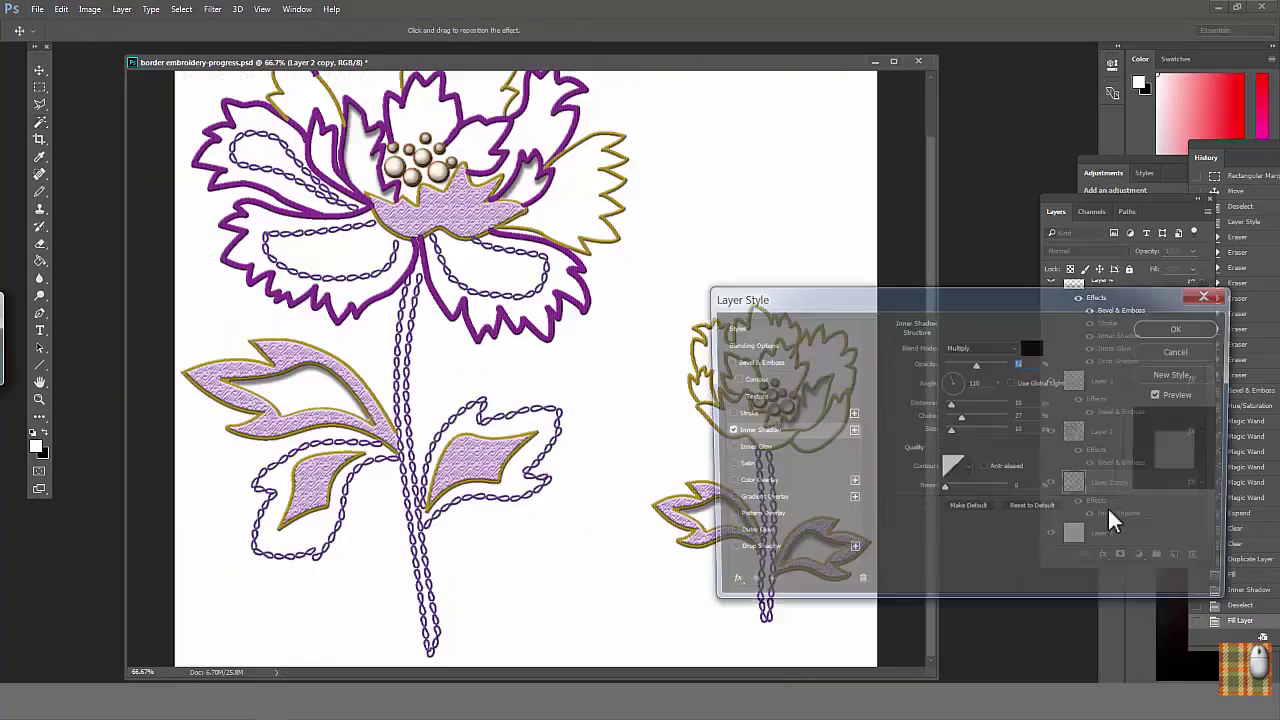
pyautogui.moveTo(854, 302); pyautogui.dragTo(936, 315)
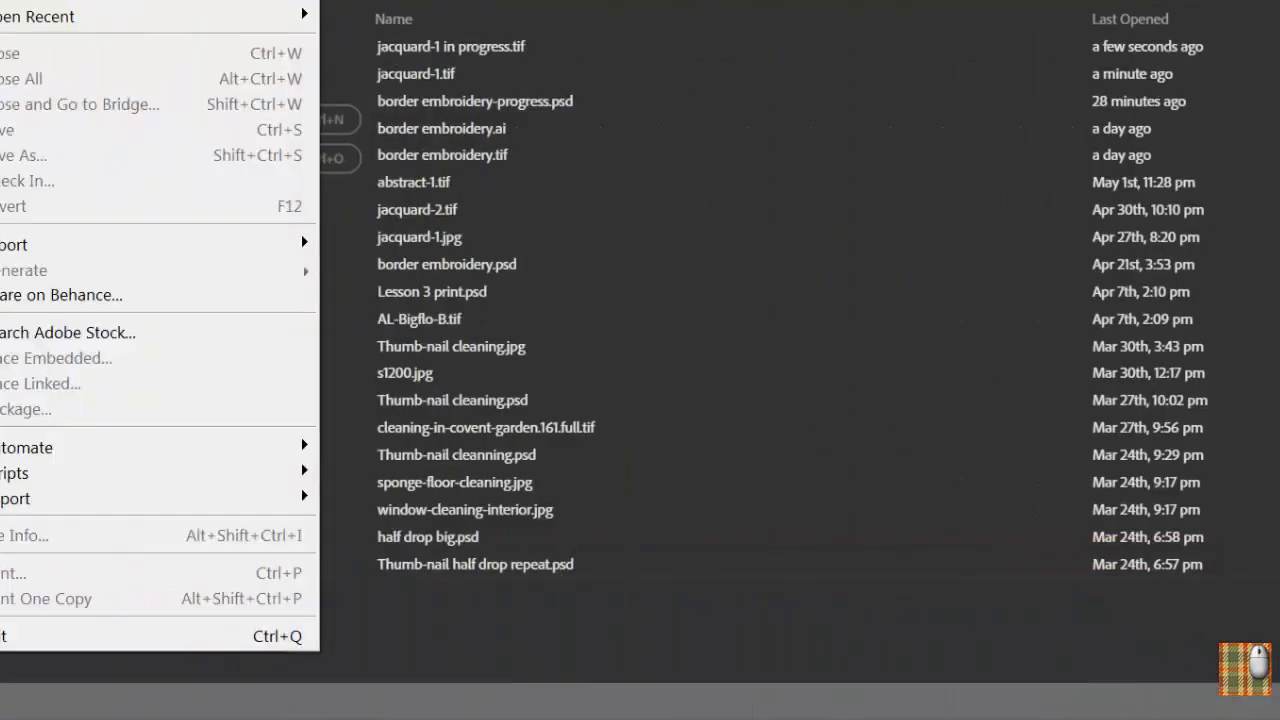
# Open the jacquard-1 in progress.tif image and add a new layer above its background.
pyautogui.click(57, 41)
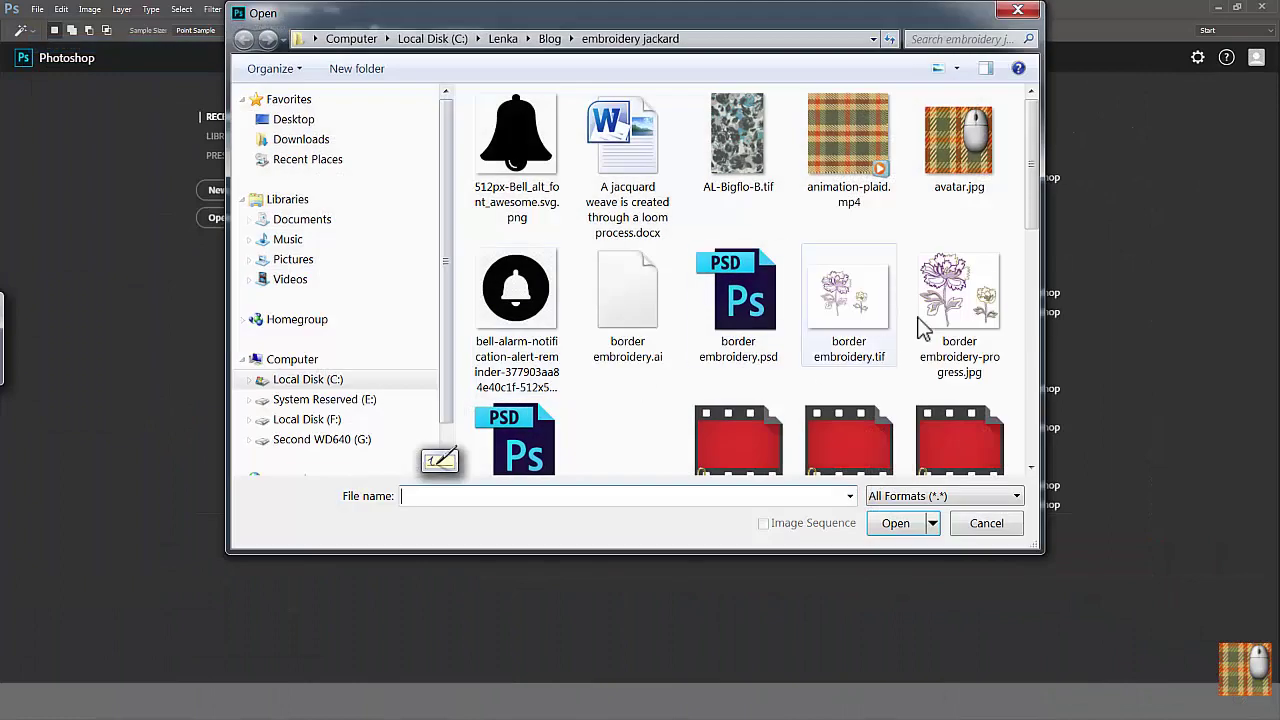
pyautogui.moveTo(1028, 222); pyautogui.dragTo(946, 340)
pyautogui.doubleClick(625, 361)
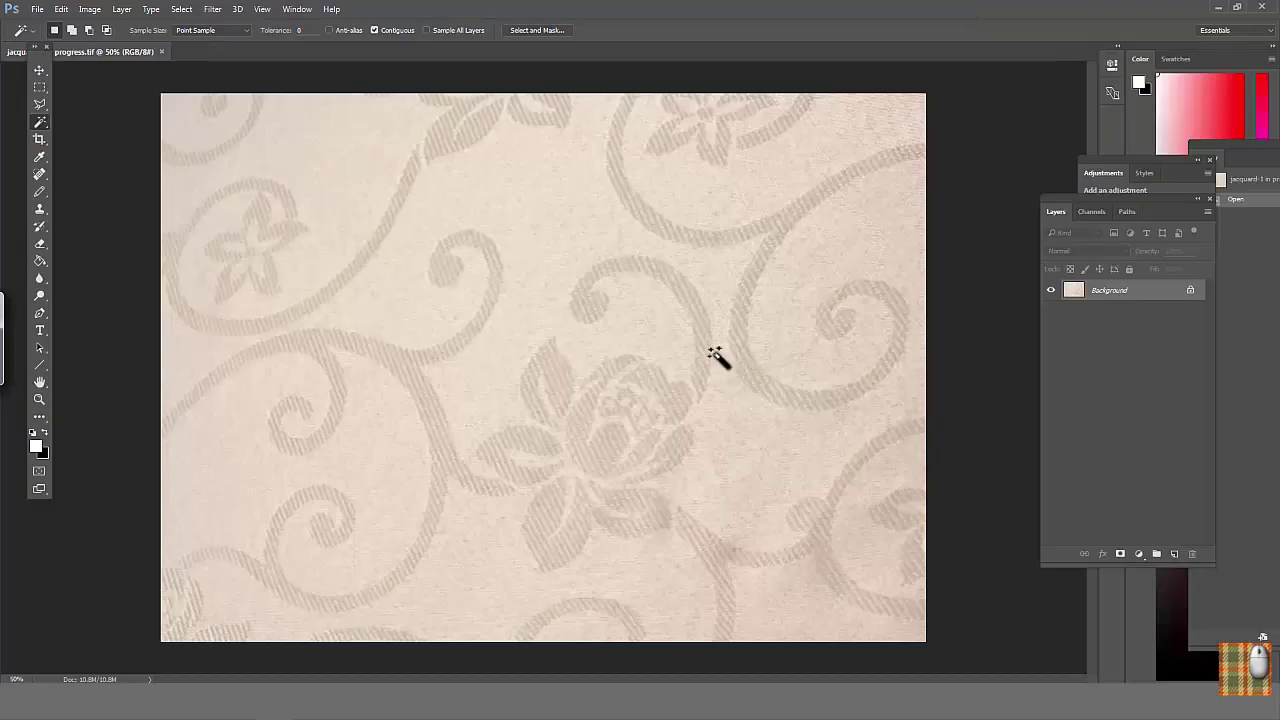
pyautogui.click(1174, 554)
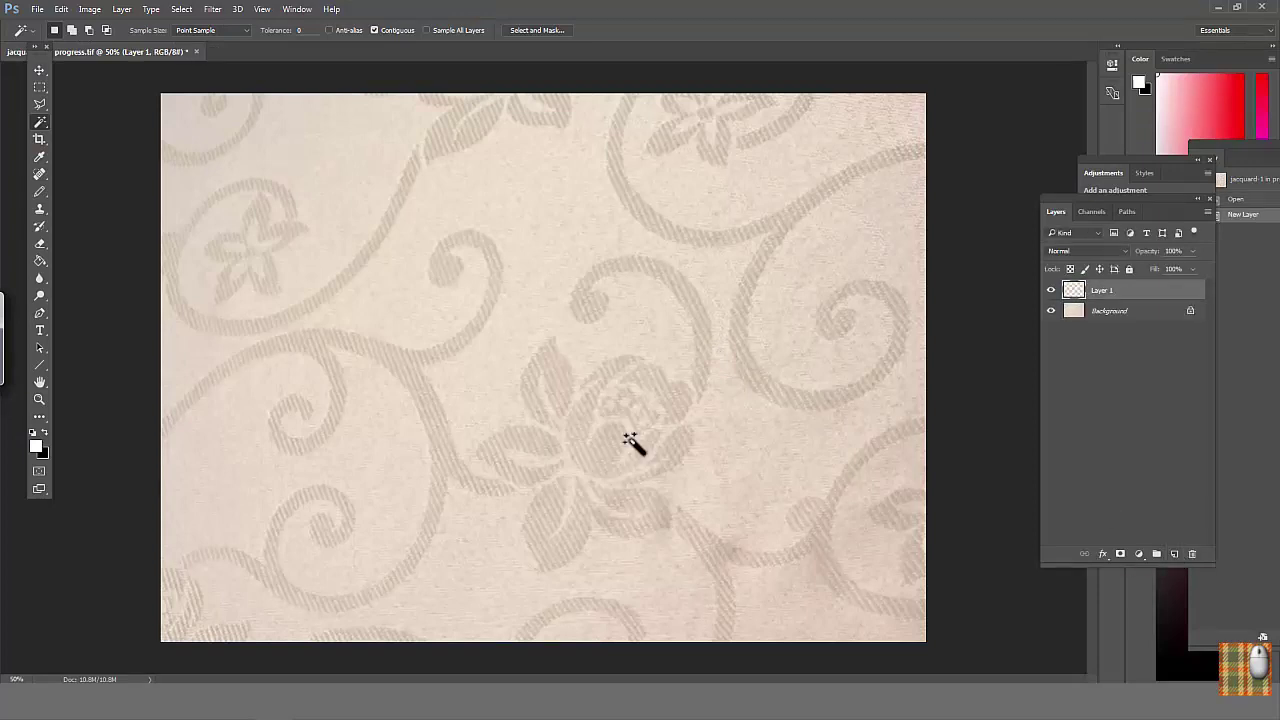
# Set the foreground colour to green, hex 28894f.
pyautogui.click(35, 446)
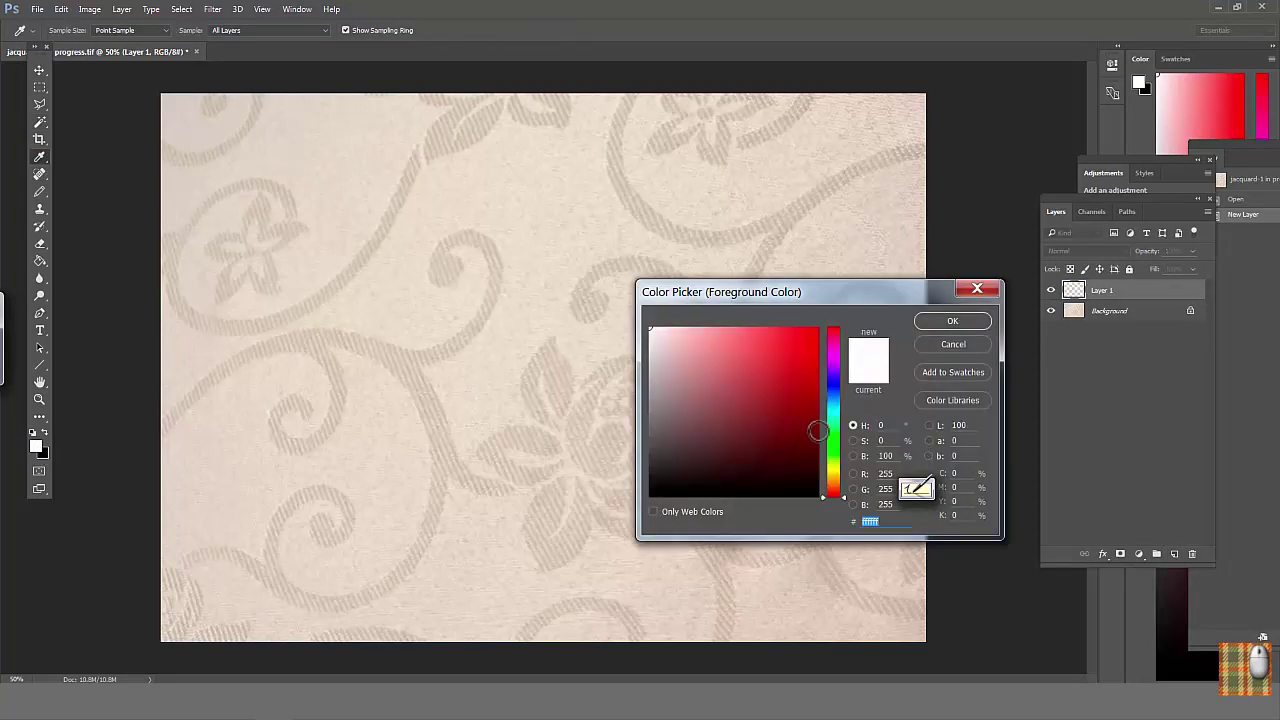
pyautogui.click(770, 414)
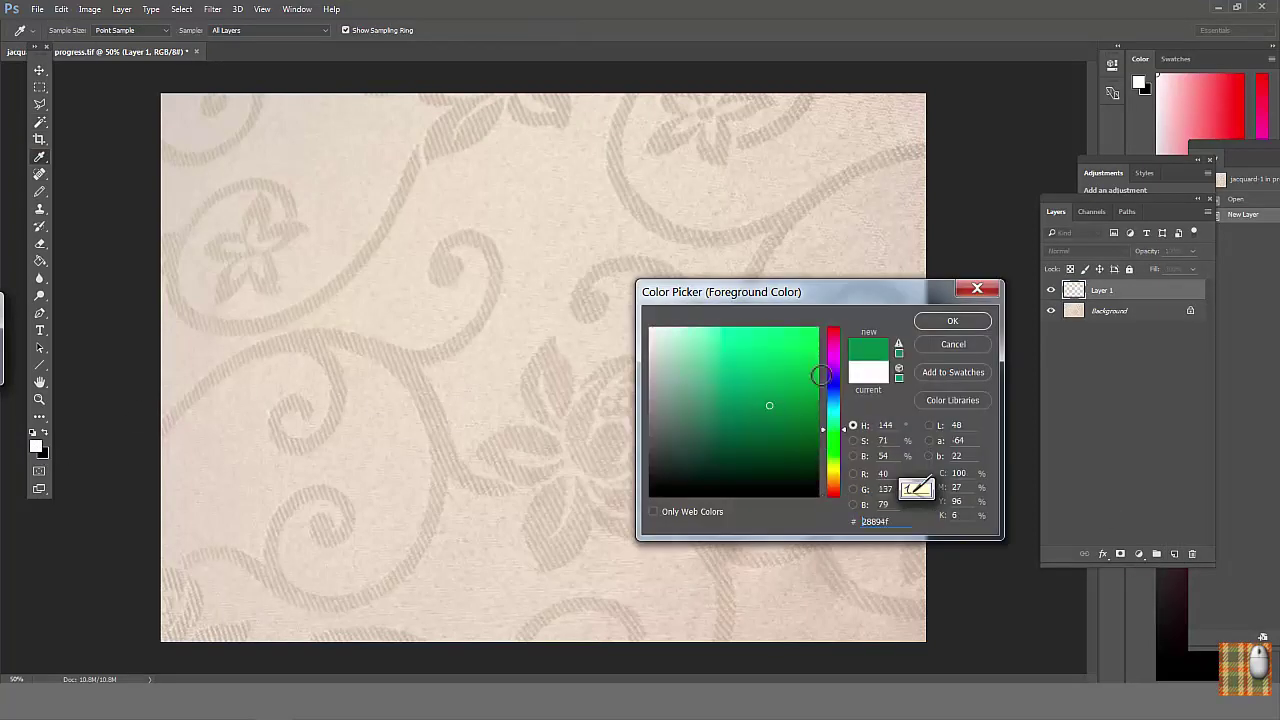
pyautogui.click(930, 320)
# Trace the curled stem above the rose in green on Layer 1 with a 40 px Pencil.
pyautogui.moveTo(396, 182); pyautogui.dragTo(737, 565)
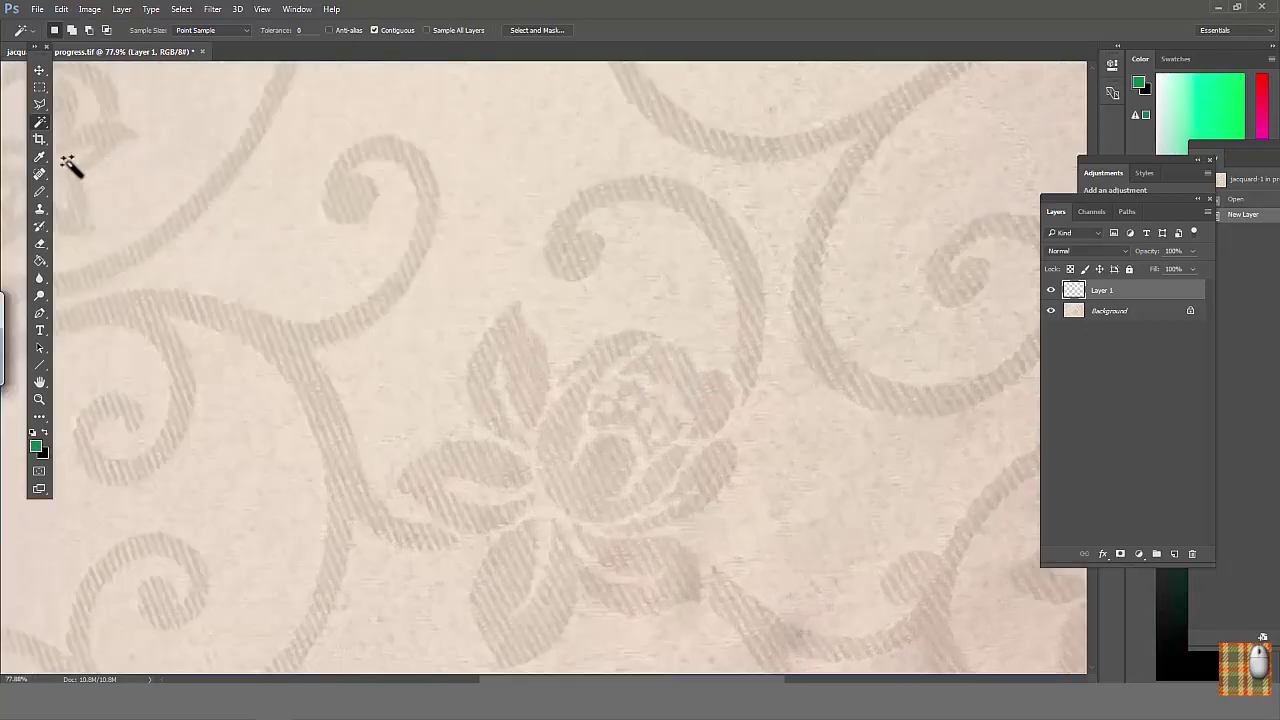
pyautogui.click(40, 192)
pyautogui.press('F5')
pyautogui.click(69, 30)
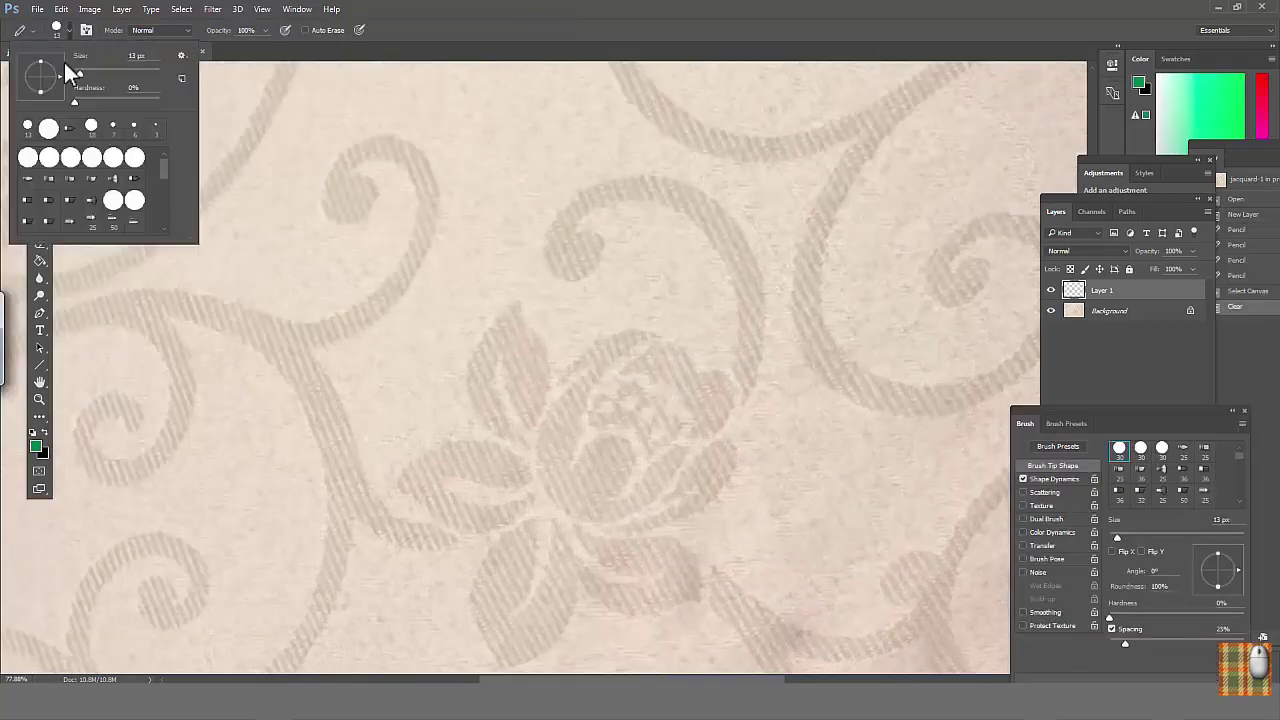
pyautogui.moveTo(77, 73); pyautogui.dragTo(92, 73)
pyautogui.moveTo(586, 246); pyautogui.dragTo(583, 266)
pyautogui.click(565, 258)
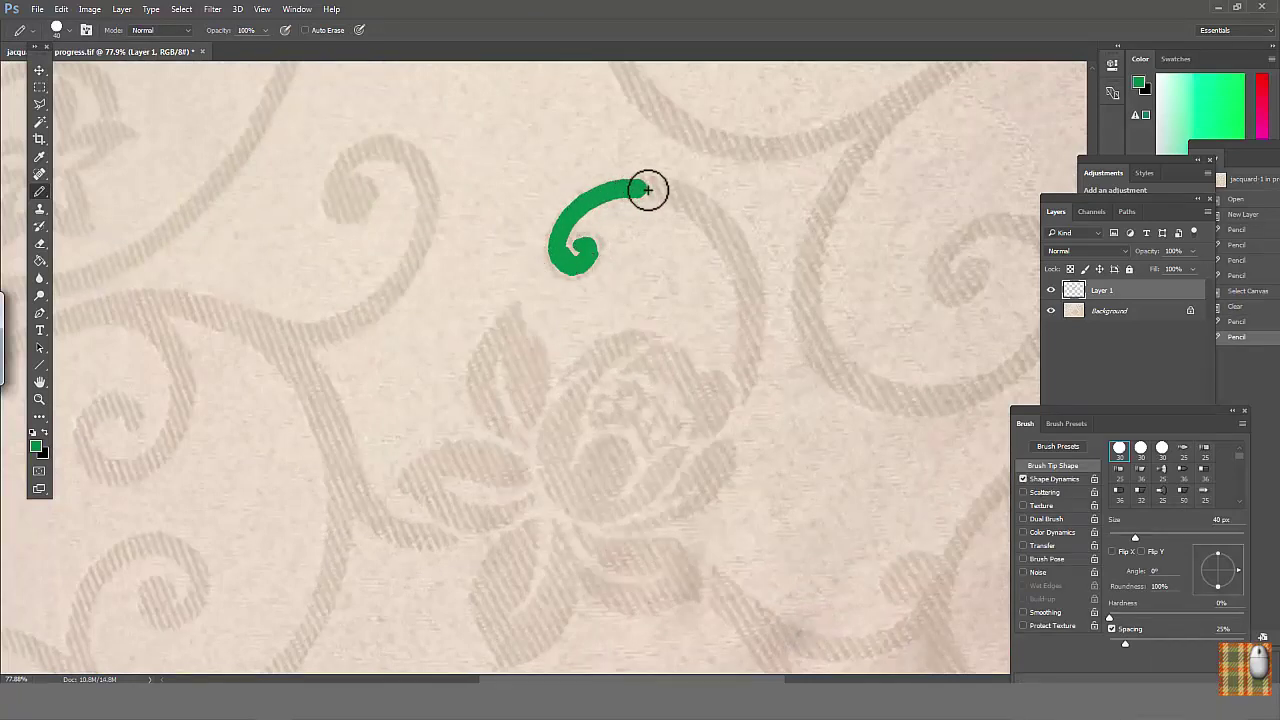
pyautogui.moveTo(647, 190)
pyautogui.mouseDown()
pyautogui.moveTo(688, 202)
pyautogui.moveTo(749, 292)
pyautogui.mouseUp()
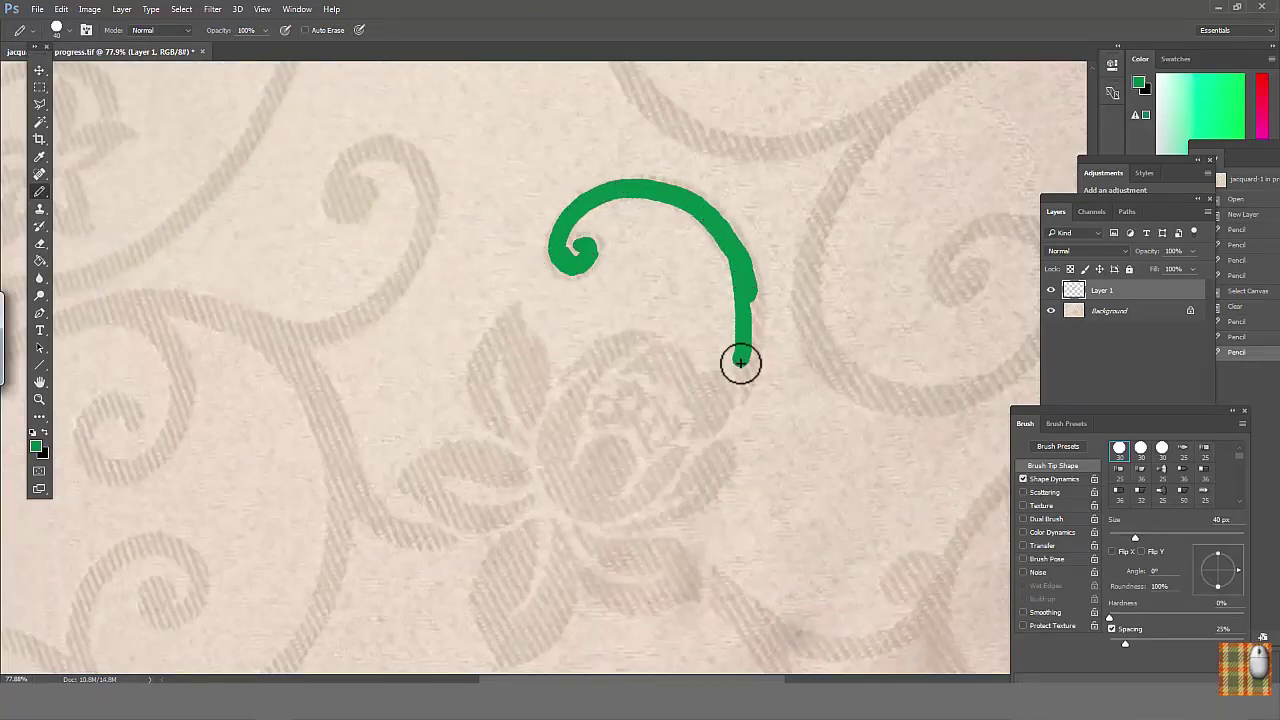
pyautogui.moveTo(740, 361); pyautogui.dragTo(740, 361)
# Enlarge the Pencil to 47 px and trace the branching stem and spiral scrolls left of the rose.
pyautogui.click(68, 30)
pyautogui.moveTo(86, 72); pyautogui.dragTo(92, 72)
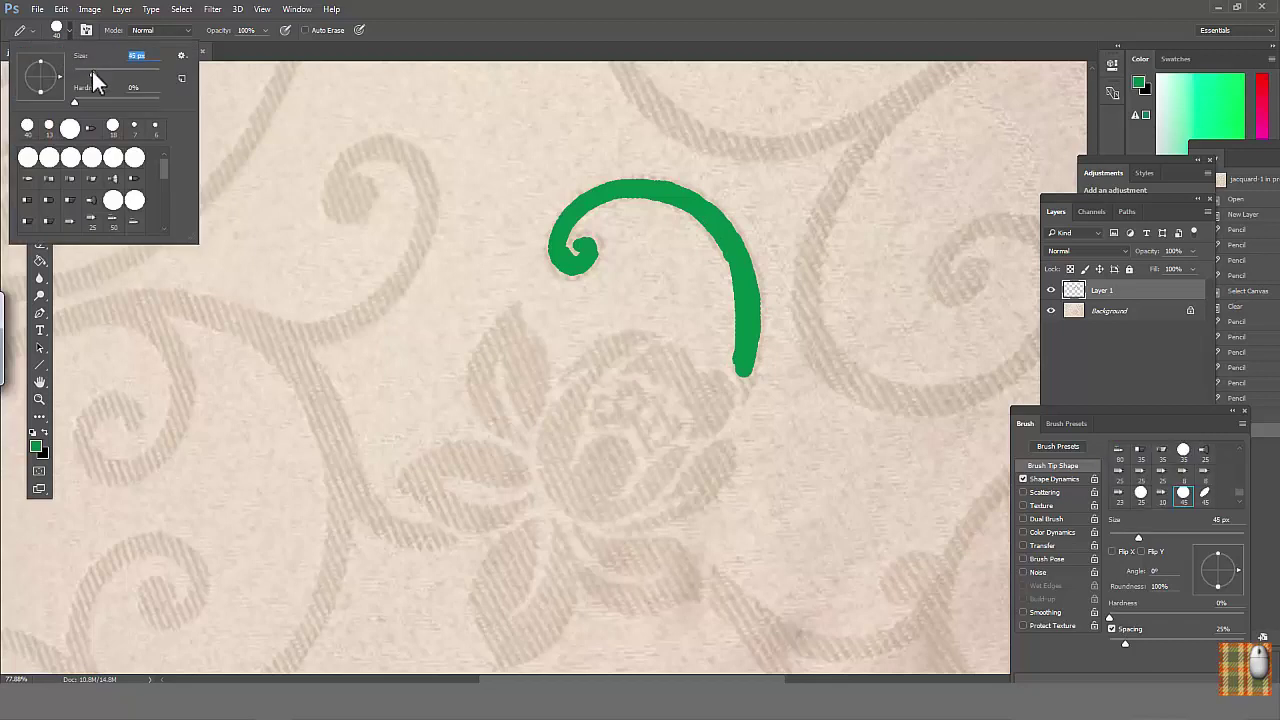
pyautogui.moveTo(358, 184)
pyautogui.mouseDown()
pyautogui.moveTo(369, 154)
pyautogui.moveTo(426, 211)
pyautogui.moveTo(254, 317)
pyautogui.moveTo(200, 302)
pyautogui.mouseUp()
pyautogui.click(346, 194)
pyautogui.click(588, 242)
pyautogui.moveTo(646, 266); pyautogui.dragTo(836, 191)
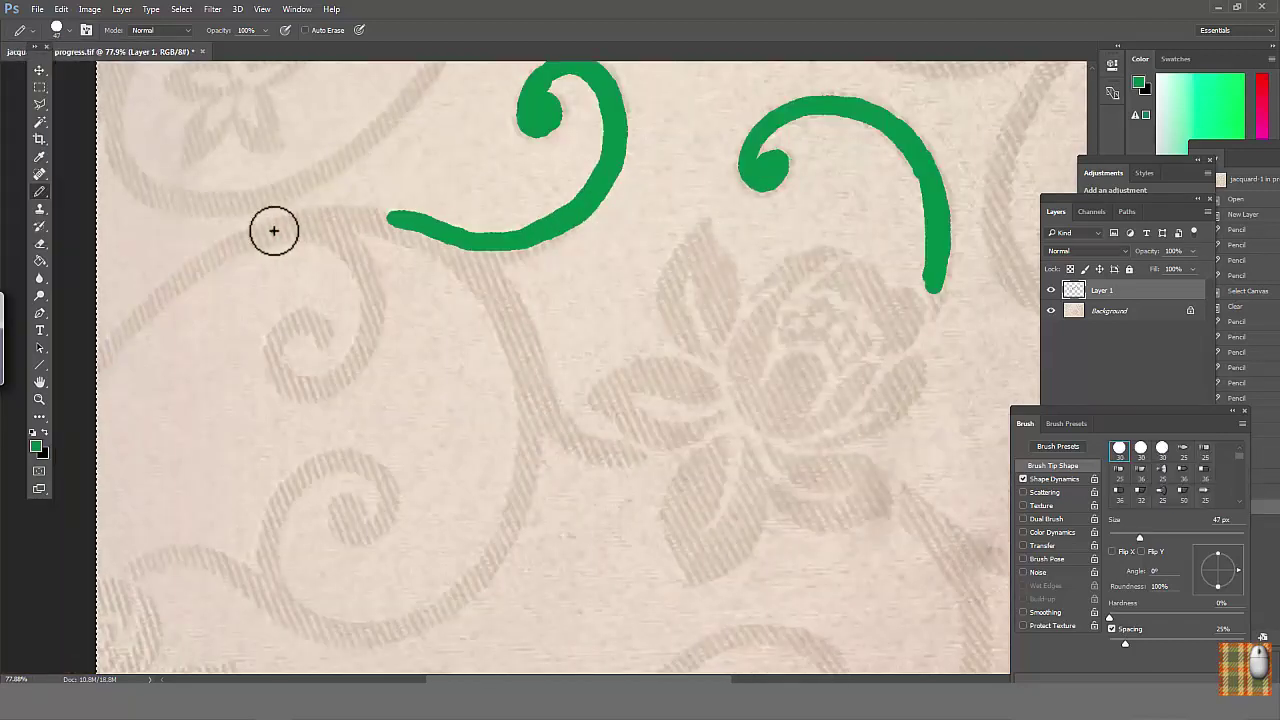
pyautogui.moveTo(271, 226)
pyautogui.mouseDown()
pyautogui.moveTo(526, 337)
pyautogui.moveTo(547, 400)
pyautogui.moveTo(508, 294)
pyautogui.moveTo(397, 614)
pyautogui.moveTo(283, 589)
pyautogui.moveTo(361, 524)
pyautogui.mouseUp()
pyautogui.moveTo(231, 248); pyautogui.dragTo(320, 341)
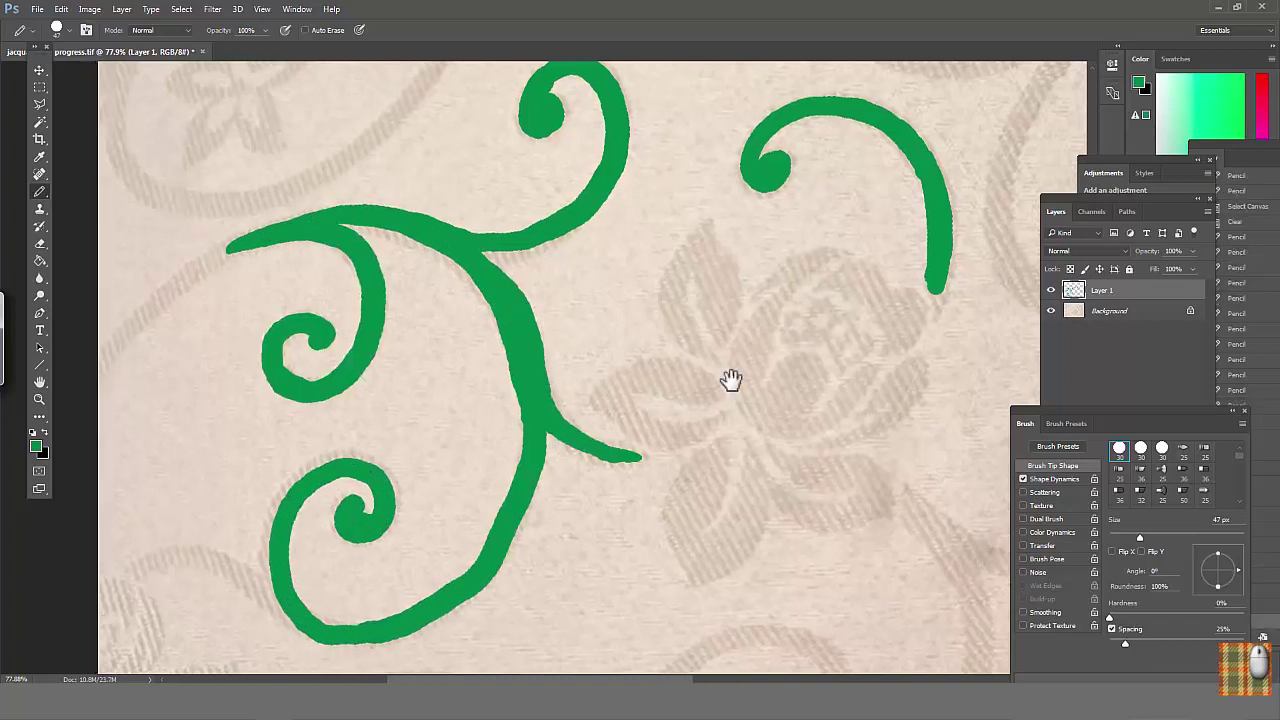
# Trace the remaining curved stems and the large spiral scroll above and to the right of the rose.
pyautogui.moveTo(731, 380); pyautogui.dragTo(882, 275)
pyautogui.moveTo(760, 220); pyautogui.dragTo(242, 546)
pyautogui.moveTo(462, 70)
pyautogui.mouseDown()
pyautogui.moveTo(440, 123)
pyautogui.moveTo(703, 257)
pyautogui.mouseUp()
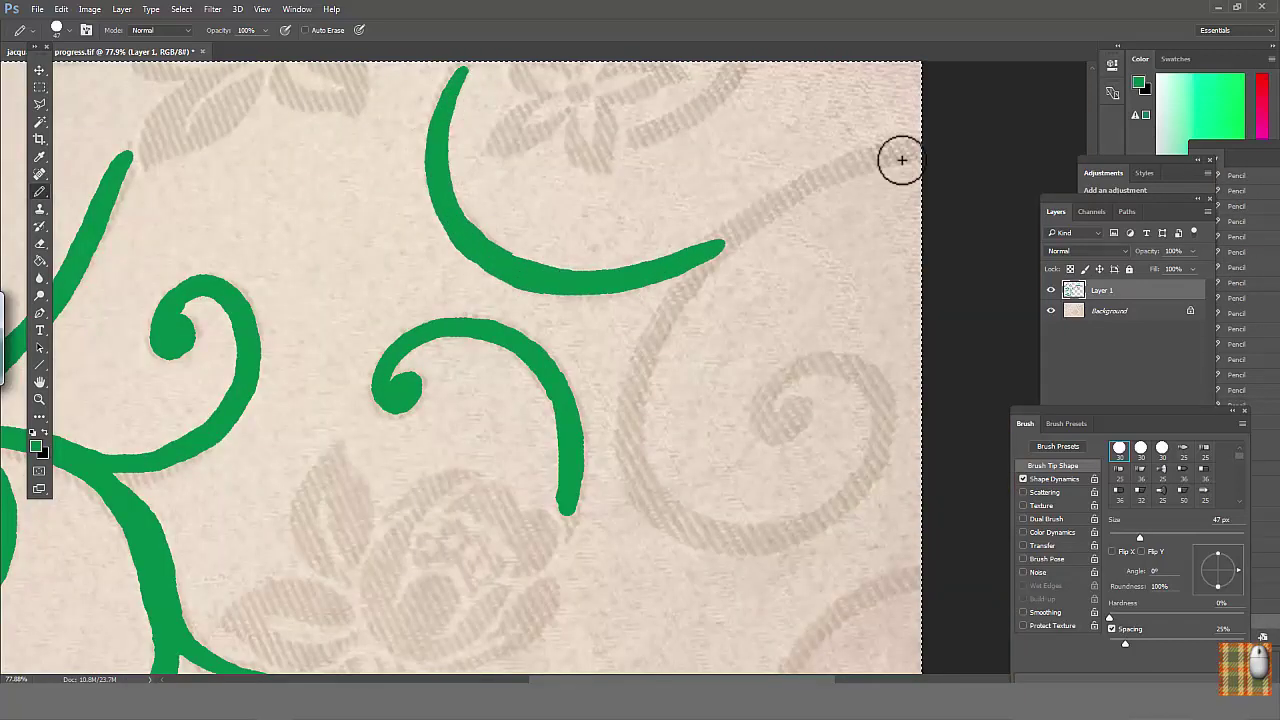
pyautogui.moveTo(903, 157)
pyautogui.mouseDown()
pyautogui.moveTo(686, 280)
pyautogui.moveTo(712, 532)
pyautogui.moveTo(838, 366)
pyautogui.mouseUp()
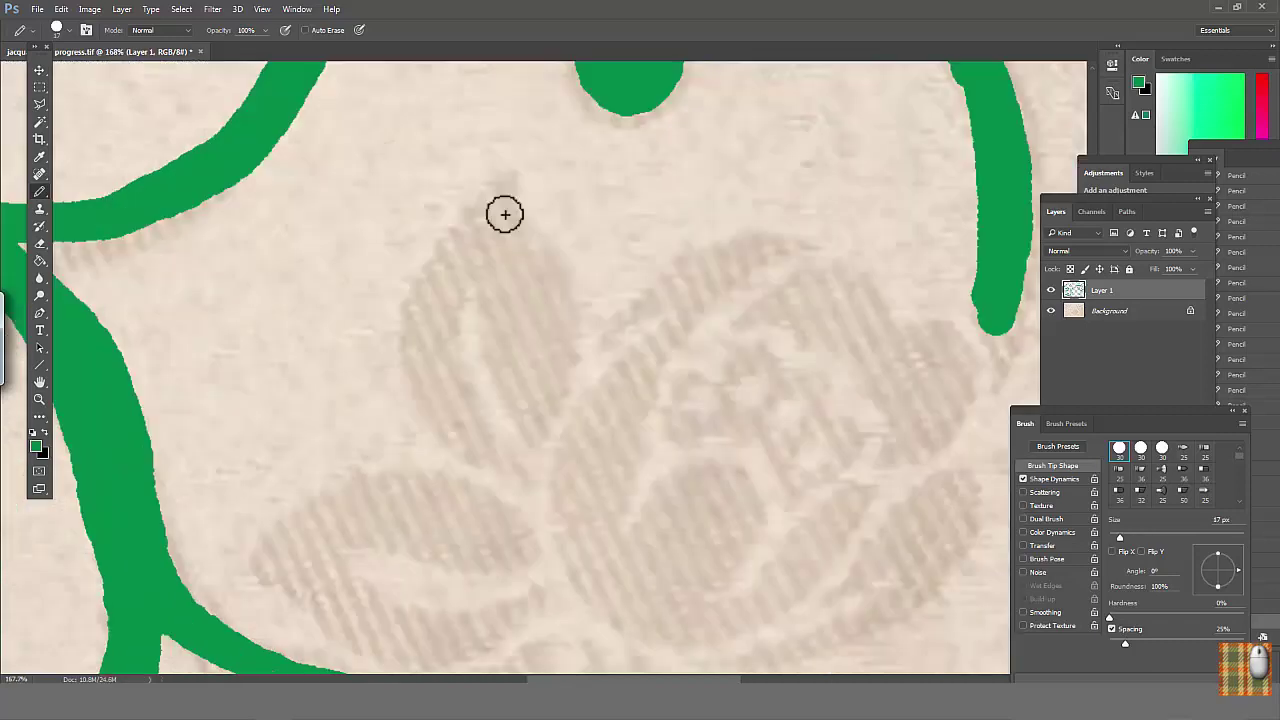
# Outline both halves of the upright leaf beside the rose with a 17 px Pencil and fill them green.
pyautogui.moveTo(507, 179); pyautogui.dragTo(497, 457)
pyautogui.moveTo(487, 255); pyautogui.dragTo(496, 458)
pyautogui.moveTo(437, 380); pyautogui.dragTo(464, 424)
pyautogui.moveTo(511, 178)
pyautogui.mouseDown()
pyautogui.moveTo(556, 277)
pyautogui.moveTo(537, 430)
pyautogui.mouseUp()
pyautogui.moveTo(481, 276)
pyautogui.mouseDown()
pyautogui.moveTo(491, 369)
pyautogui.moveTo(533, 434)
pyautogui.mouseUp()
pyautogui.click(40, 261)
pyautogui.click(505, 265)
# Outline the rose's two slender upper-left petals along the woven motif and fill them with green.
pyautogui.press('b')
pyautogui.moveTo(722, 298); pyautogui.dragTo(577, 180)
pyautogui.moveTo(654, 125); pyautogui.dragTo(481, 211)
pyautogui.moveTo(481, 211)
pyautogui.mouseDown()
pyautogui.moveTo(531, 192)
pyautogui.moveTo(434, 426)
pyautogui.mouseUp()
pyautogui.moveTo(652, 127)
pyautogui.mouseDown()
pyautogui.moveTo(514, 253)
pyautogui.moveTo(420, 440)
pyautogui.mouseUp()
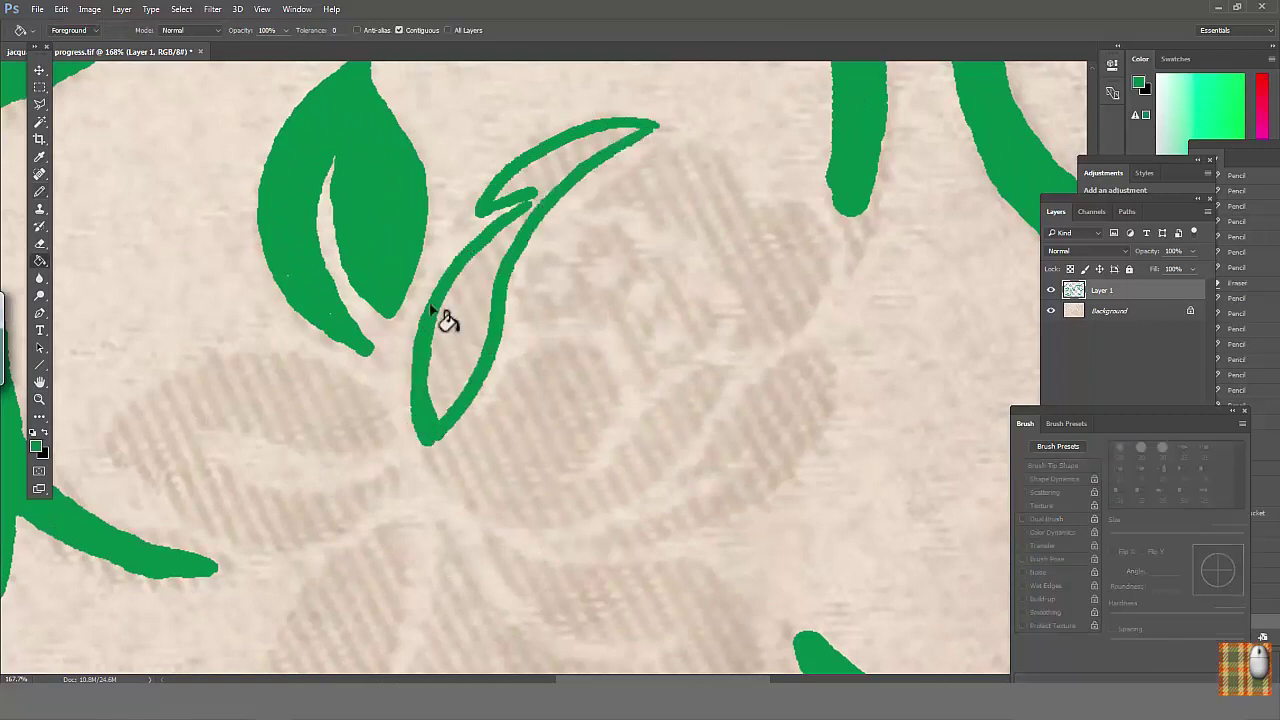
pyautogui.press('g')
pyautogui.click(557, 166)
pyautogui.click(463, 325)
# Outline the rose's large scalloped upper-right petal and fill it with green.
pyautogui.press('b')
pyautogui.moveTo(591, 206)
pyautogui.mouseDown()
pyautogui.moveTo(650, 161)
pyautogui.moveTo(782, 226)
pyautogui.moveTo(810, 220)
pyautogui.moveTo(742, 342)
pyautogui.moveTo(729, 276)
pyautogui.moveTo(594, 203)
pyautogui.mouseUp()
pyautogui.press('g')
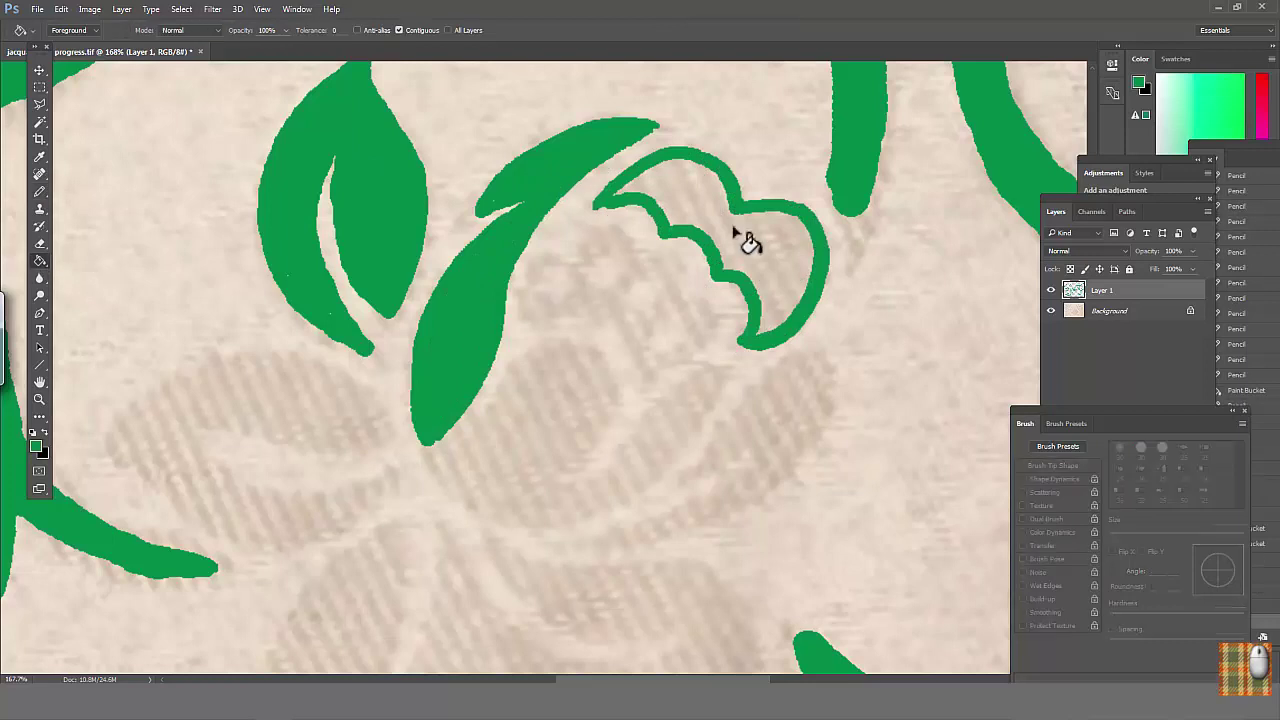
pyautogui.click(743, 237)
# Draw the looped stamens in the rose's centre, then outline the curled central petal below them and fill it green.
pyautogui.moveTo(474, 314); pyautogui.dragTo(400, 224)
pyautogui.press('b')
pyautogui.moveTo(455, 220)
pyautogui.mouseDown()
pyautogui.moveTo(506, 174)
pyautogui.moveTo(583, 171)
pyautogui.moveTo(580, 277)
pyautogui.moveTo(505, 183)
pyautogui.moveTo(565, 237)
pyautogui.mouseUp()
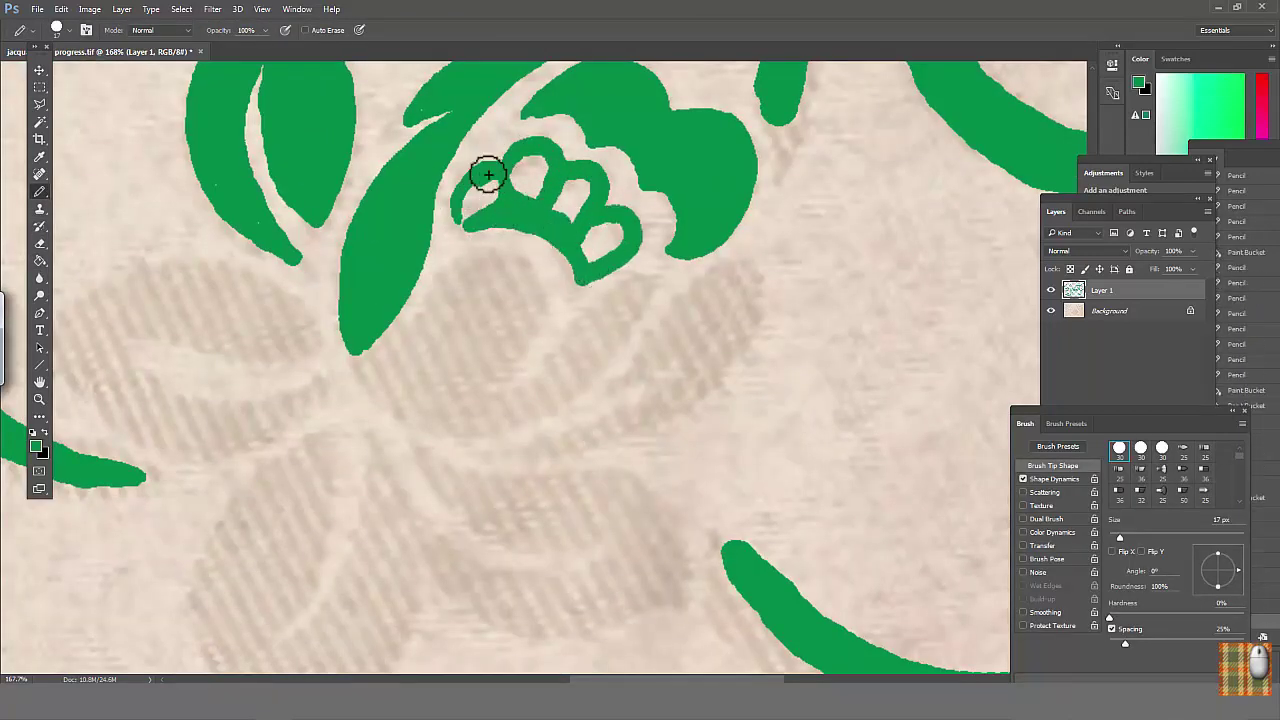
pyautogui.moveTo(645, 278)
pyautogui.mouseDown()
pyautogui.moveTo(568, 347)
pyautogui.moveTo(447, 283)
pyautogui.moveTo(494, 352)
pyautogui.moveTo(496, 263)
pyautogui.moveTo(443, 426)
pyautogui.moveTo(665, 275)
pyautogui.mouseUp()
pyautogui.click(40, 260)
pyautogui.click(430, 350)
pyautogui.click(42, 190)
pyautogui.click(391, 305)
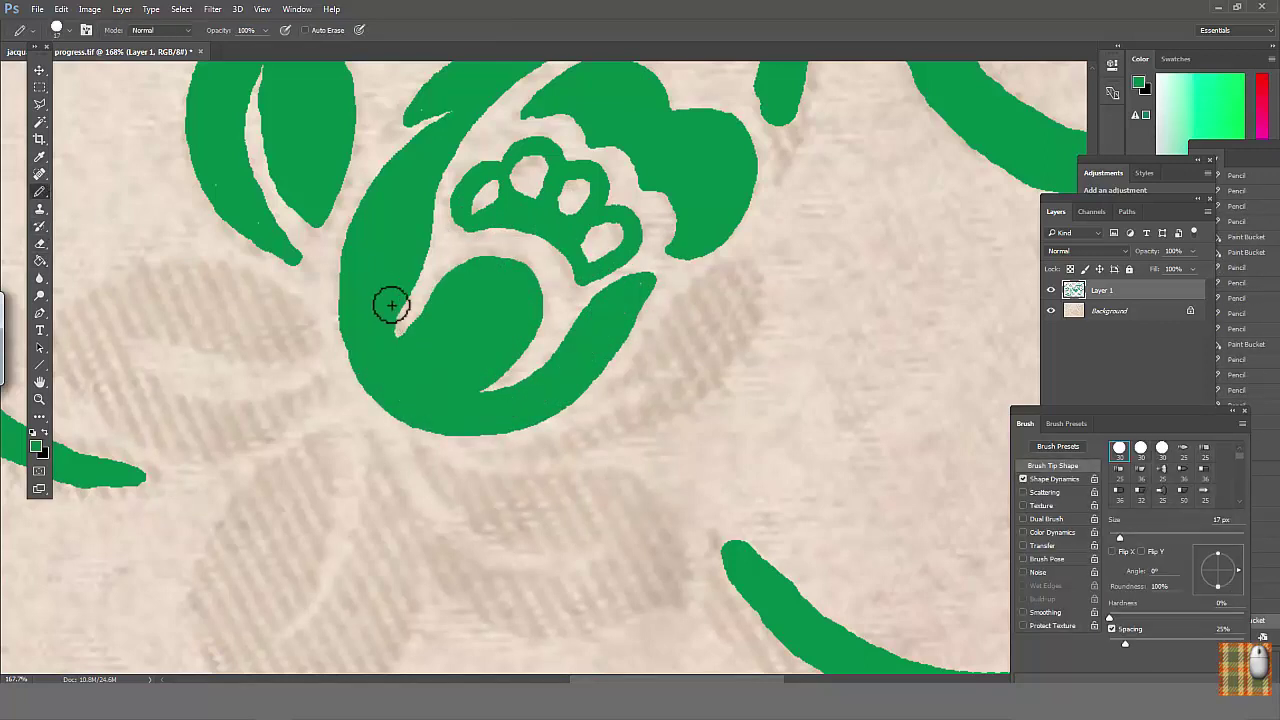
# Outline the pointed outer petal at the rose's lower right and fill it with green.
pyautogui.moveTo(391, 305); pyautogui.dragTo(291, 249)
pyautogui.moveTo(518, 330); pyautogui.dragTo(655, 213)
pyautogui.moveTo(655, 213)
pyautogui.mouseDown()
pyautogui.moveTo(646, 276)
pyautogui.moveTo(394, 394)
pyautogui.mouseUp()
pyautogui.moveTo(394, 394)
pyautogui.mouseDown()
pyautogui.moveTo(474, 383)
pyautogui.moveTo(582, 300)
pyautogui.mouseUp()
pyautogui.moveTo(582, 300); pyautogui.dragTo(516, 328)
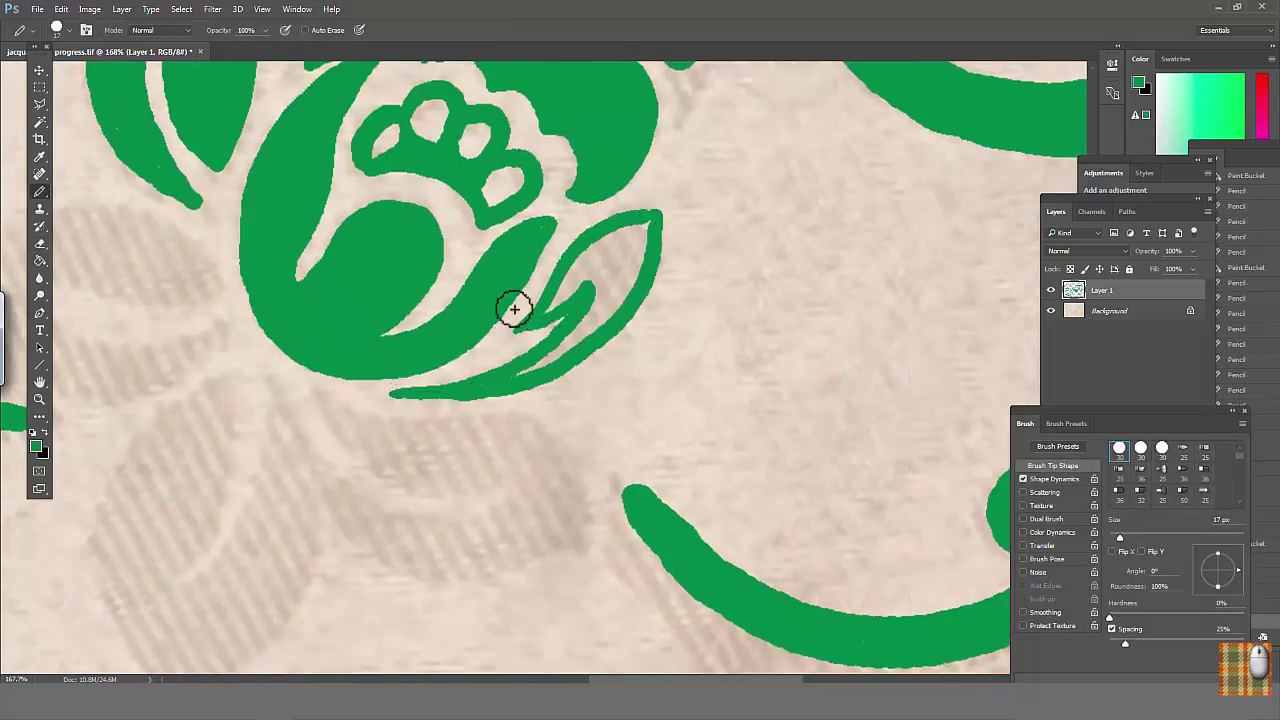
pyautogui.click(40, 260)
pyautogui.click(608, 326)
# Outline the split leaf directly beneath the rose's outer petal and fill it with green.
pyautogui.click(40, 191)
pyautogui.moveTo(342, 275); pyautogui.dragTo(455, 227)
pyautogui.moveTo(434, 343)
pyautogui.mouseDown()
pyautogui.moveTo(617, 369)
pyautogui.moveTo(690, 476)
pyautogui.moveTo(530, 522)
pyautogui.moveTo(453, 441)
pyautogui.moveTo(626, 462)
pyautogui.moveTo(648, 440)
pyautogui.mouseUp()
pyautogui.moveTo(438, 346)
pyautogui.mouseDown()
pyautogui.moveTo(654, 418)
pyautogui.moveTo(452, 476)
pyautogui.mouseUp()
pyautogui.press('g')
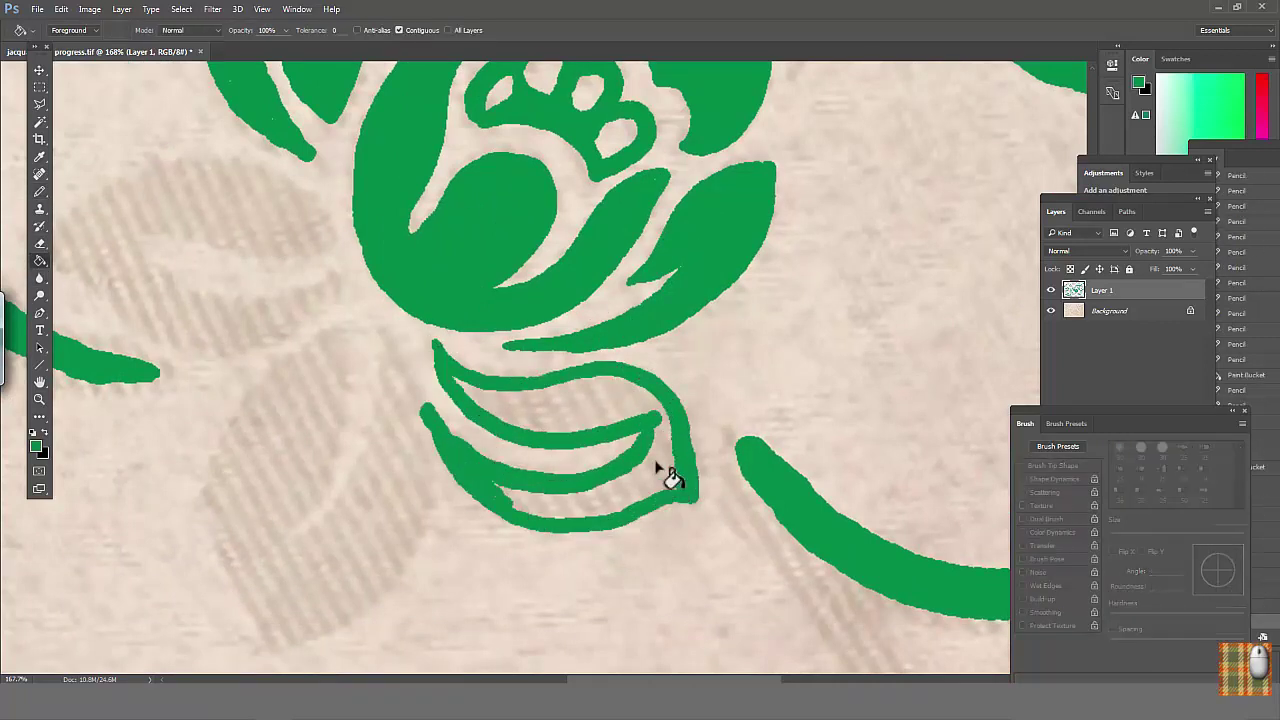
pyautogui.click(657, 468)
# Outline the split leaf to the left of the rose and fill it with green.
pyautogui.moveTo(249, 309); pyautogui.dragTo(469, 391)
pyautogui.press('b')
pyautogui.moveTo(553, 304)
pyautogui.mouseDown()
pyautogui.moveTo(380, 251)
pyautogui.moveTo(402, 419)
pyautogui.moveTo(352, 334)
pyautogui.moveTo(550, 305)
pyautogui.mouseUp()
pyautogui.click(39, 260)
pyautogui.click(340, 295)
# Outline the two halves of the pointed leaf hanging below the rose and fill them with green.
pyautogui.click(41, 191)
pyautogui.moveTo(580, 414)
pyautogui.mouseDown()
pyautogui.moveTo(480, 249)
pyautogui.moveTo(349, 553)
pyautogui.mouseUp()
pyautogui.moveTo(468, 250); pyautogui.dragTo(372, 466)
pyautogui.moveTo(506, 255)
pyautogui.mouseDown()
pyautogui.moveTo(492, 353)
pyautogui.moveTo(543, 374)
pyautogui.mouseUp()
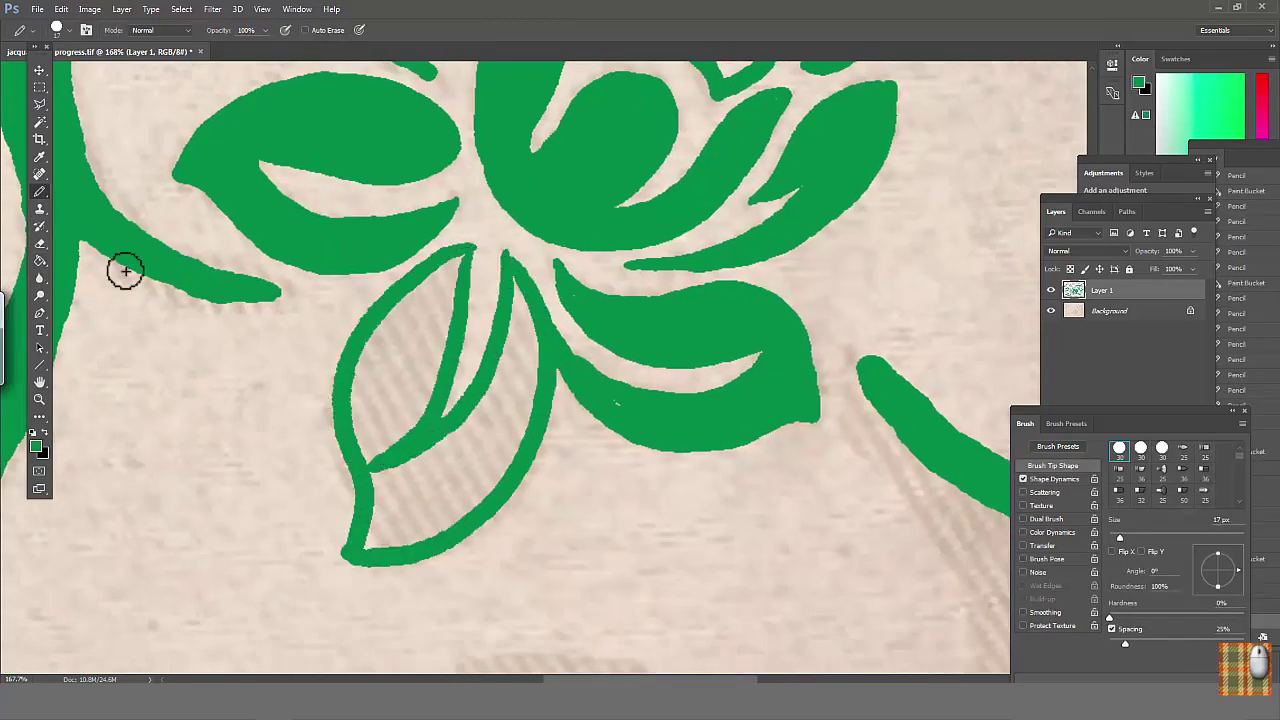
pyautogui.press('g')
pyautogui.click(523, 394)
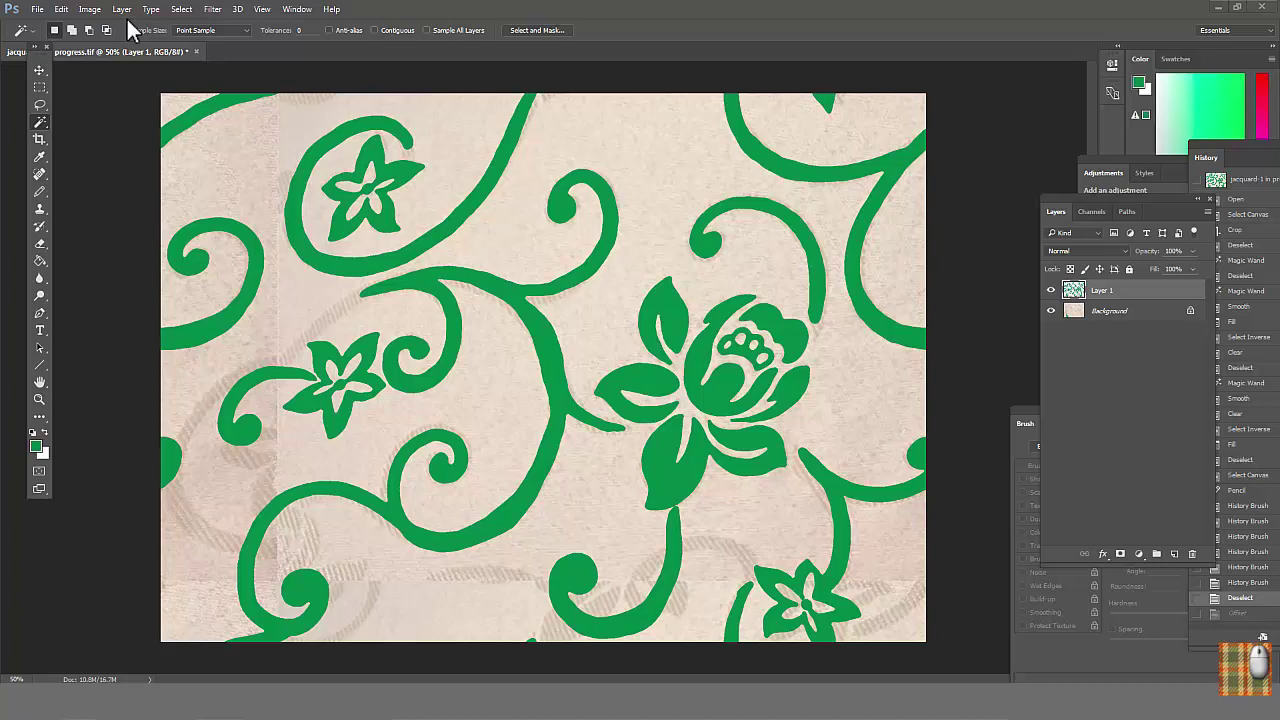
# Add a Bevel & Emboss effect to Layer 1 with the Emboss style and increase its size.
pyautogui.click(121, 9)
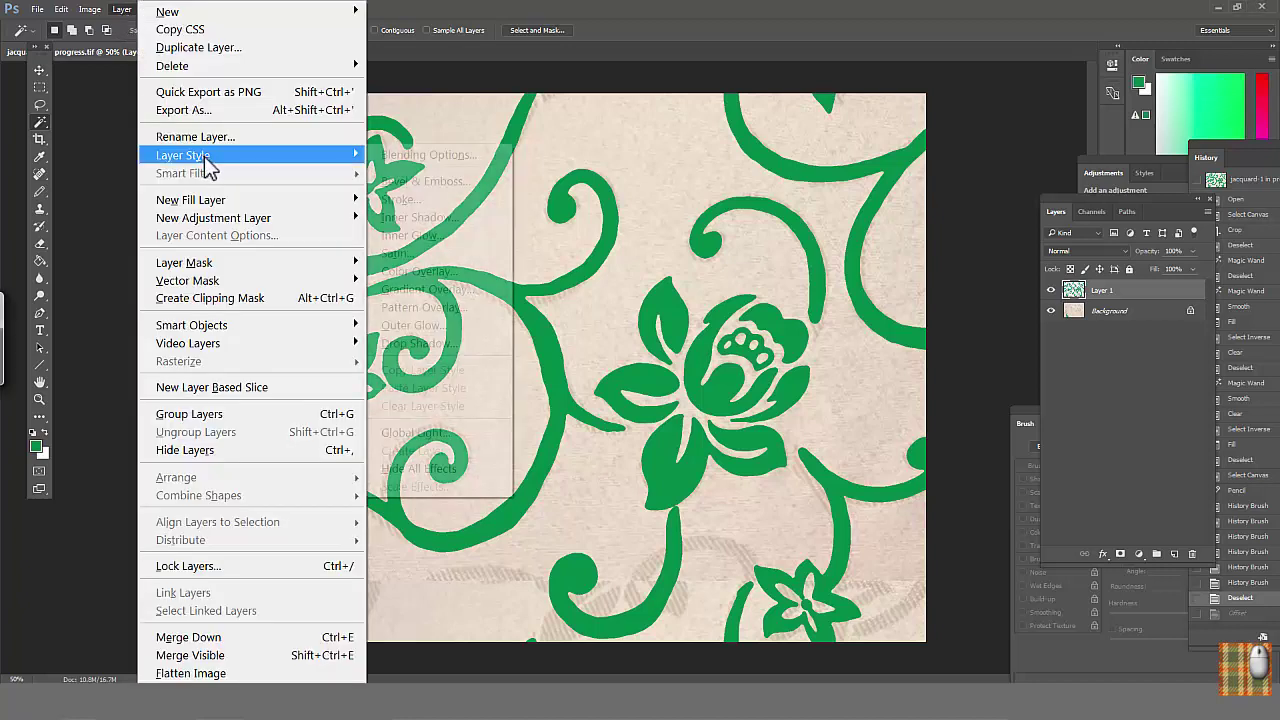
pyautogui.moveTo(205, 156)
pyautogui.click(430, 190)
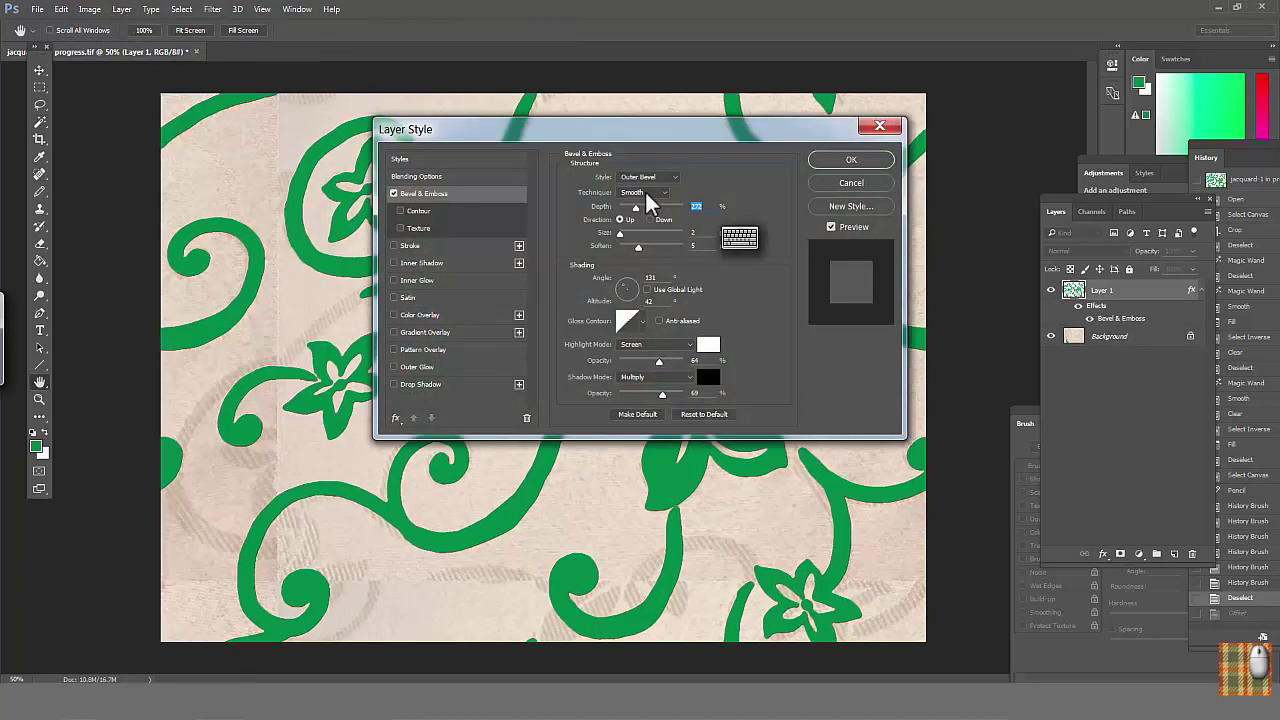
pyautogui.click(648, 178)
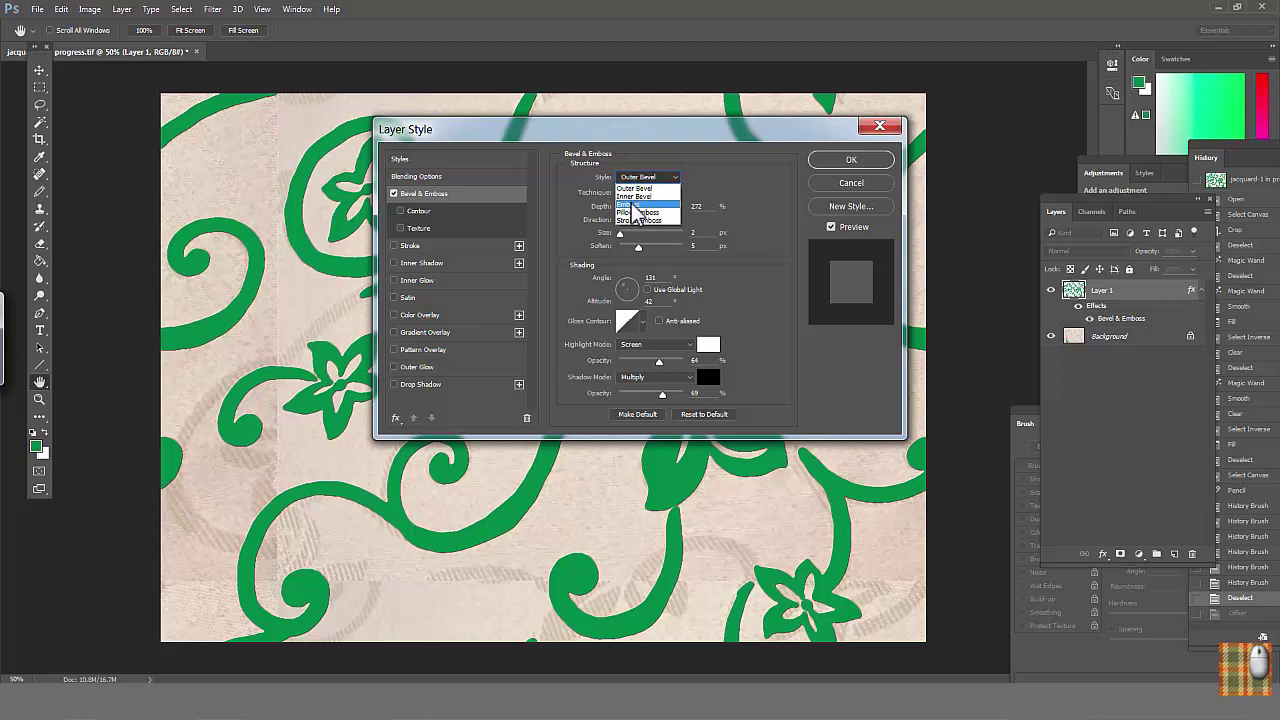
pyautogui.click(631, 204)
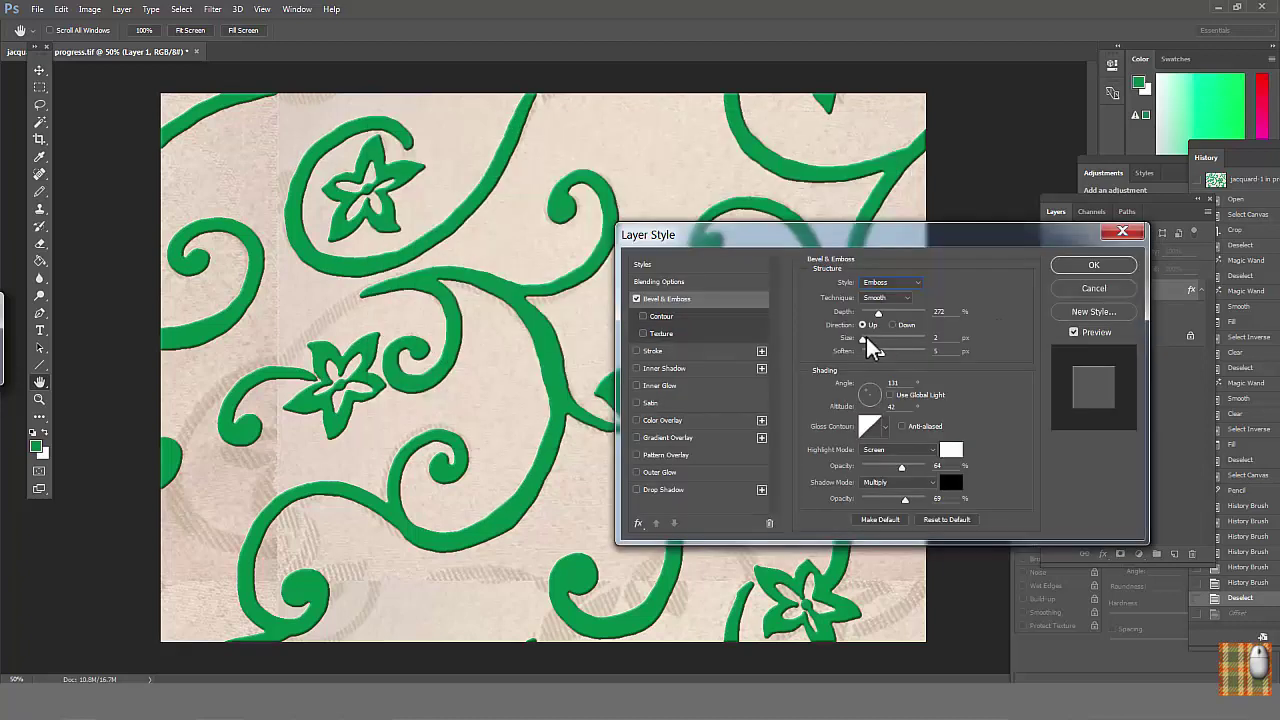
pyautogui.moveTo(866, 337); pyautogui.dragTo(867, 335)
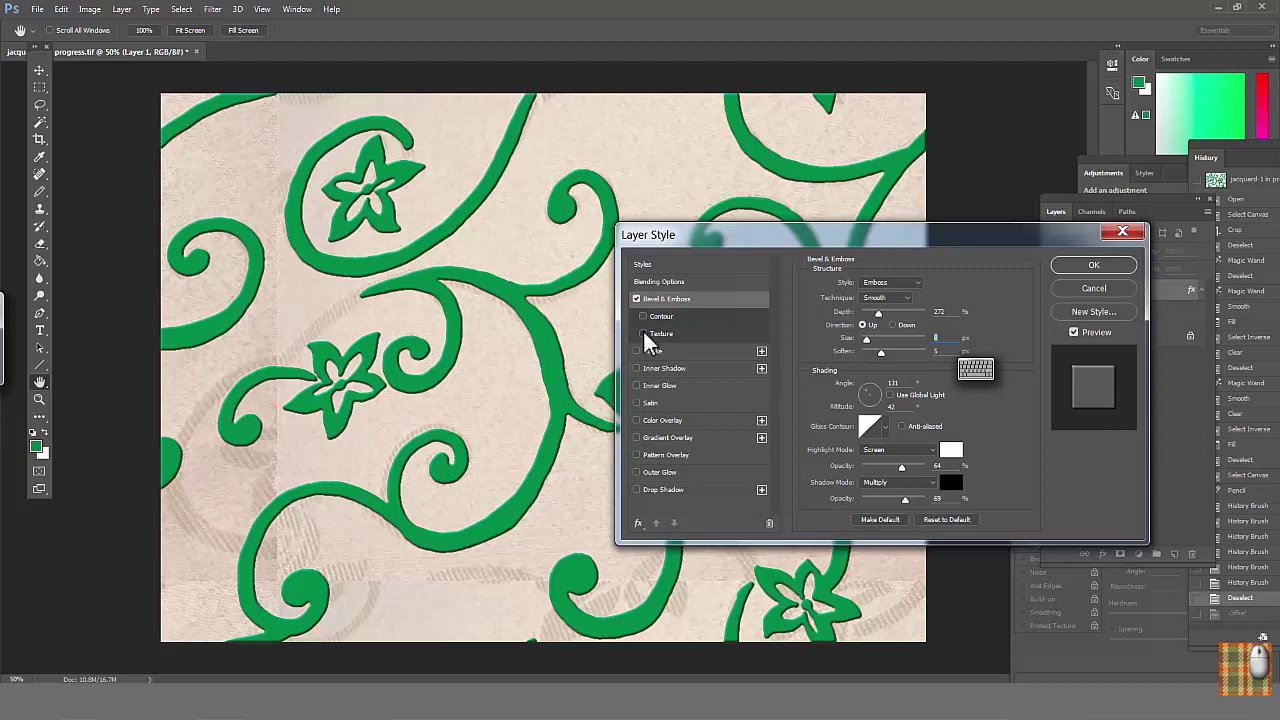
# Add a texture to the emboss using the diagonal black-and-white stripe pattern and reduce the pattern's scale.
pyautogui.click(663, 333)
pyautogui.click(880, 297)
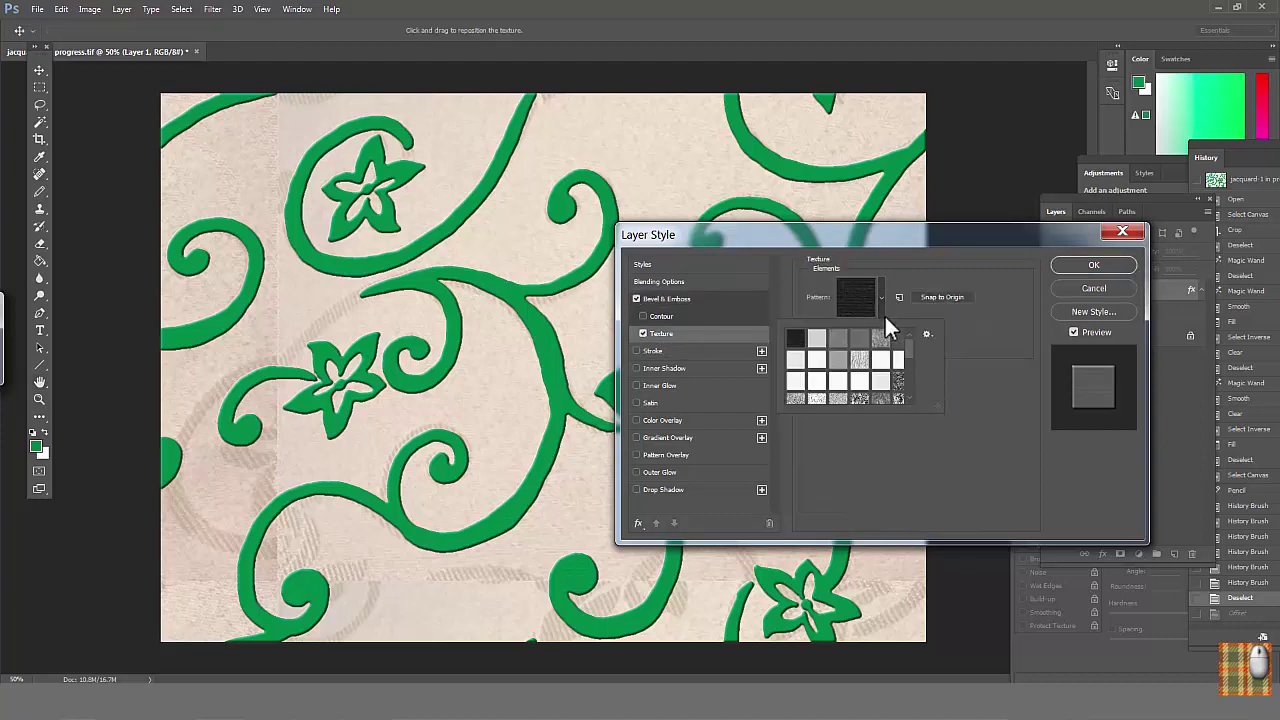
pyautogui.click(899, 378)
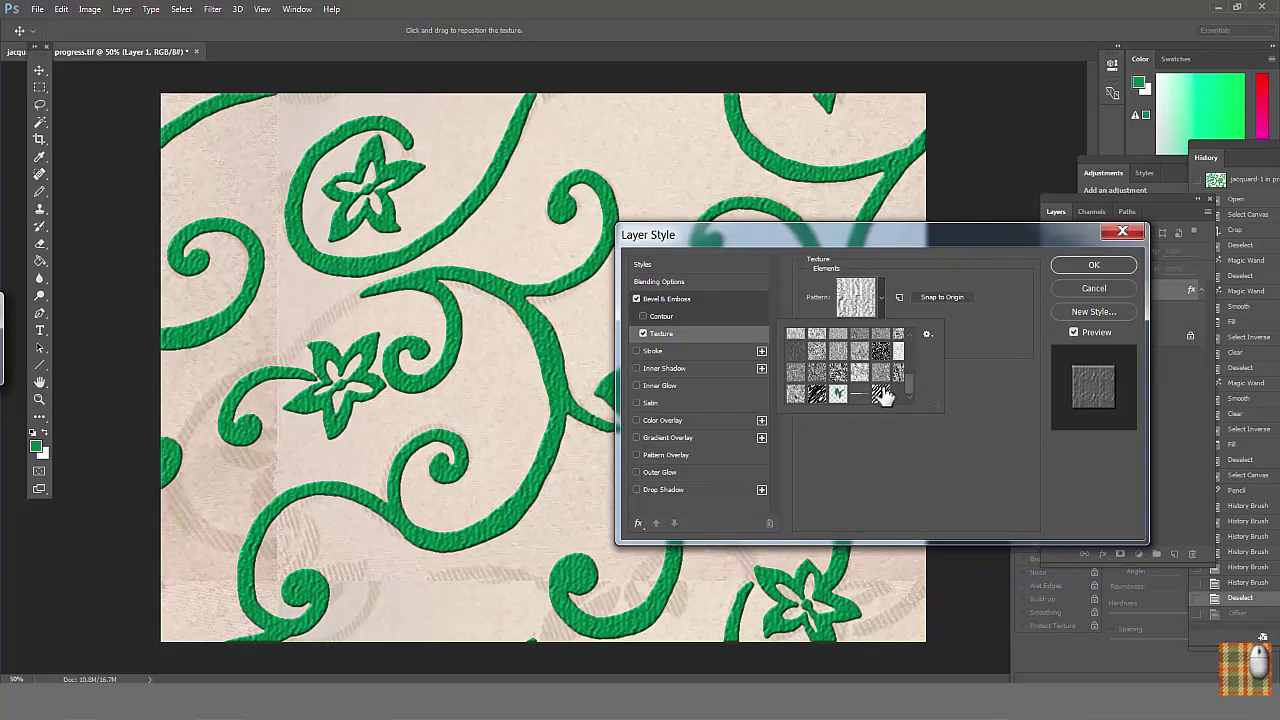
pyautogui.doubleClick(880, 394)
pyautogui.moveTo(866, 325); pyautogui.dragTo(853, 326)
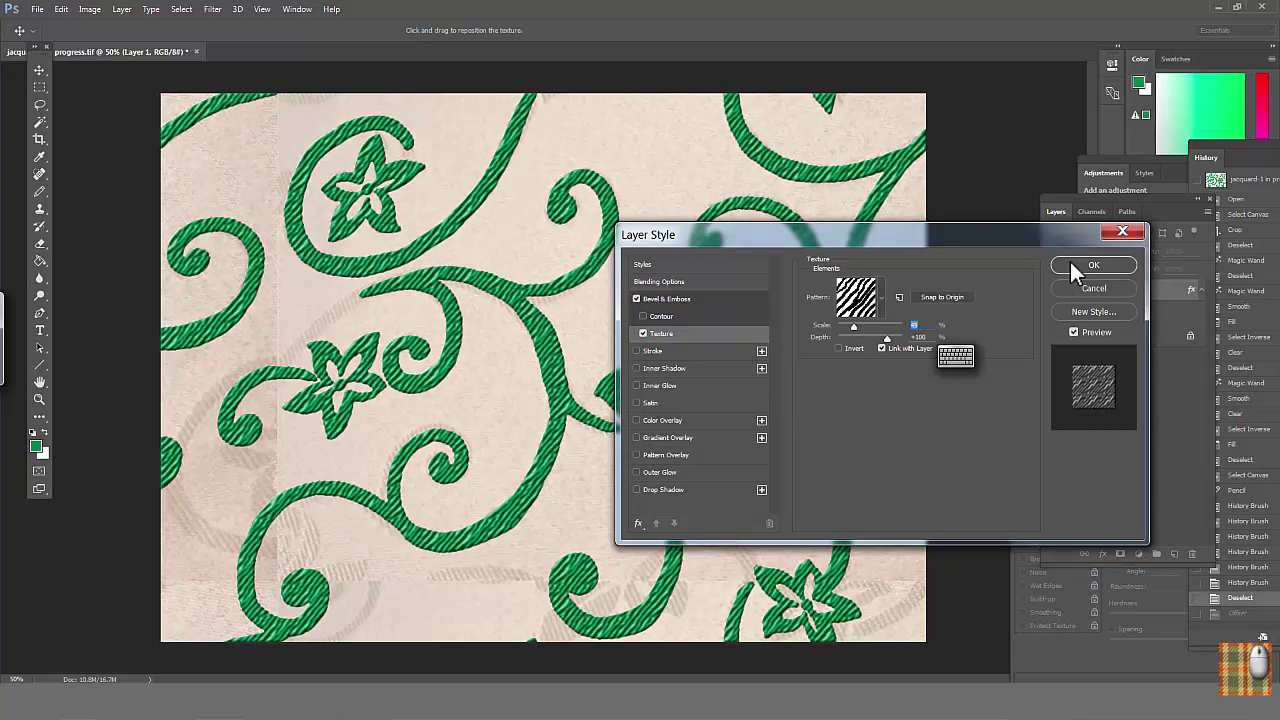
# Accept the emboss settings and draw a 7 px diagonal line on the texture layer in green sampled from the pattern.
pyautogui.click(1071, 266)
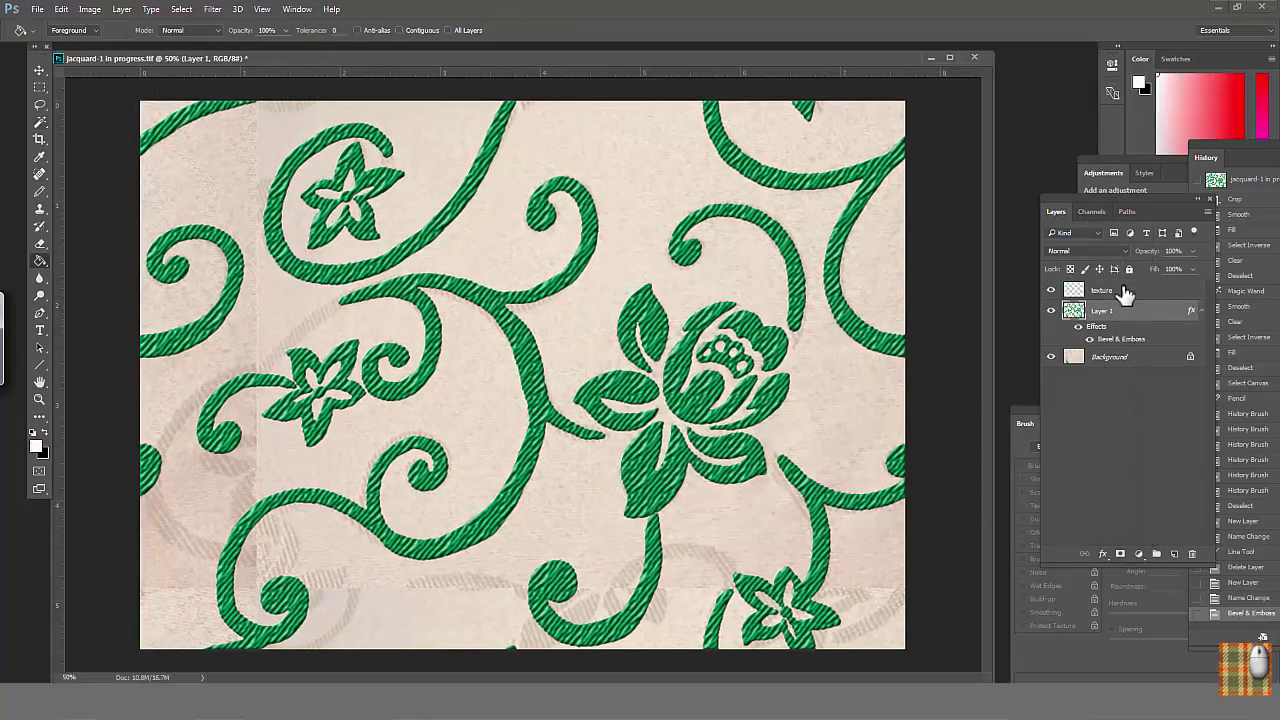
pyautogui.click(1100, 292)
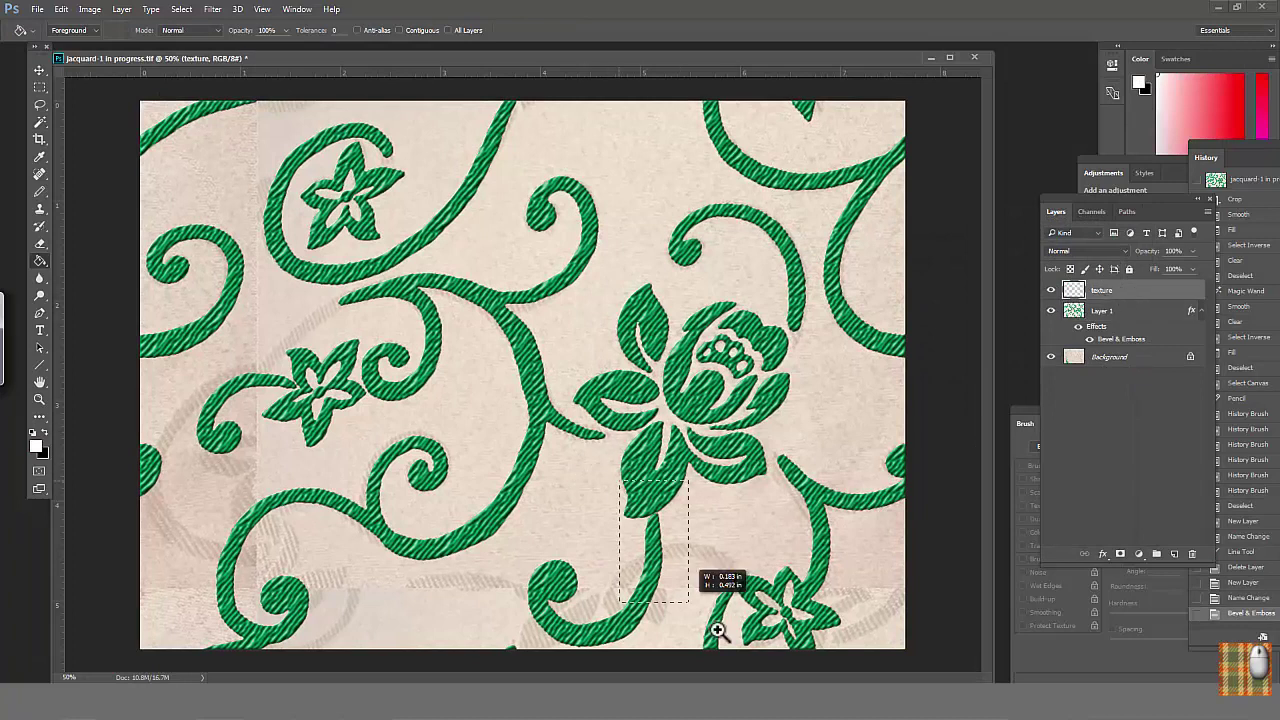
pyautogui.moveTo(717, 630); pyautogui.dragTo(758, 634)
pyautogui.press('u')
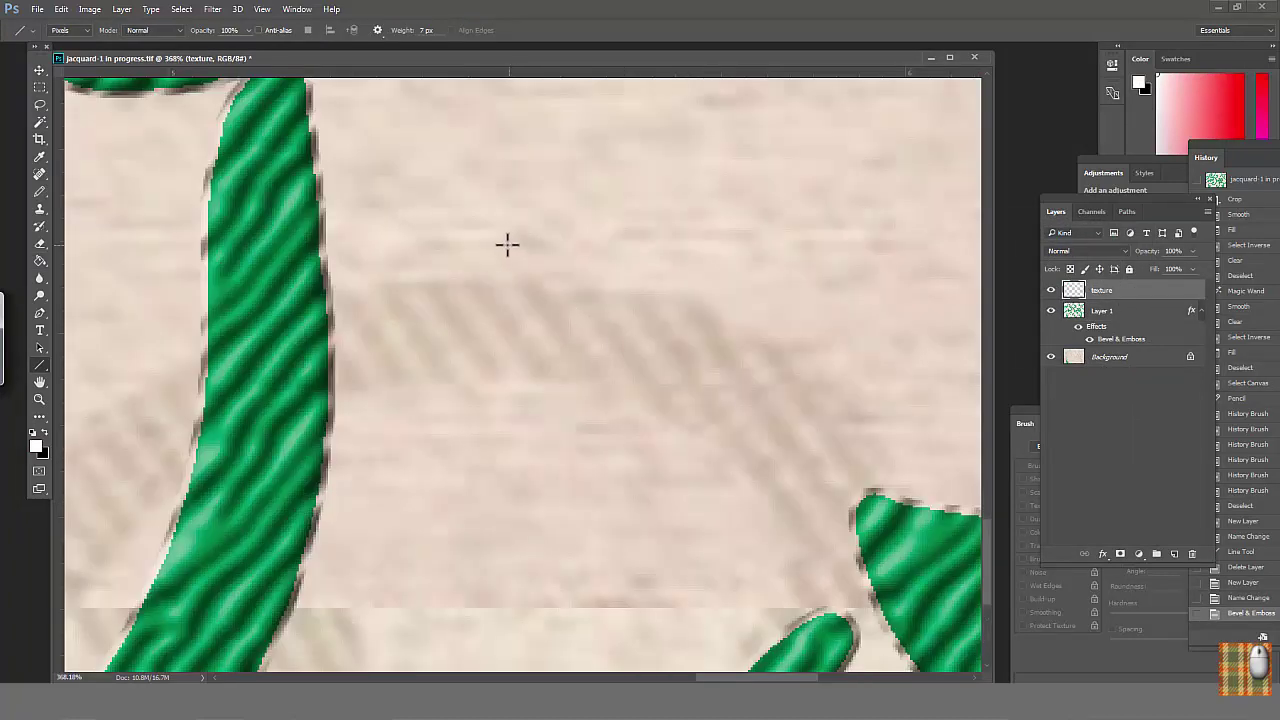
pyautogui.keyDown('alt'); pyautogui.click(235, 298); pyautogui.keyUp('alt')
pyautogui.moveTo(442, 215)
pyautogui.mouseDown()
pyautogui.moveTo(491, 355)
pyautogui.moveTo(617, 517)
pyautogui.moveTo(641, 518)
pyautogui.mouseUp()
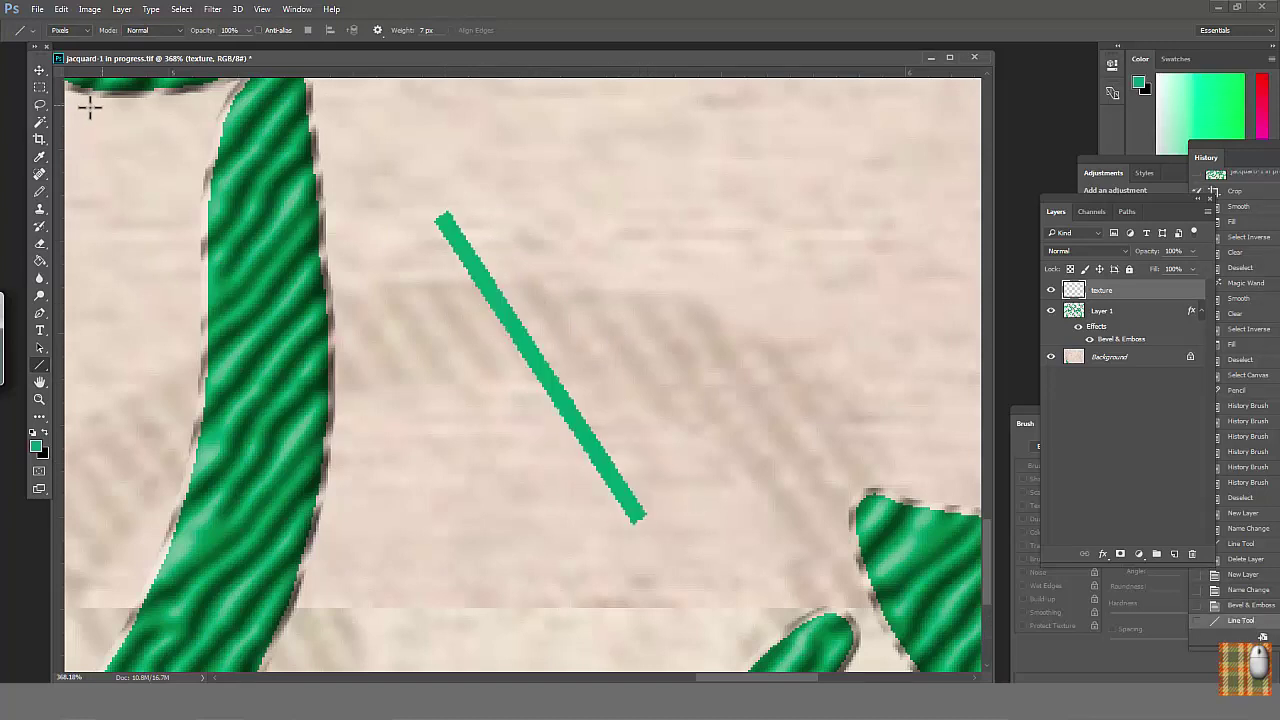
# Select the diagonal line with the Magic Wand and duplicate it into four evenly spaced parallel lines, ending with nothing selected.
pyautogui.click(40, 121)
pyautogui.click(512, 330)
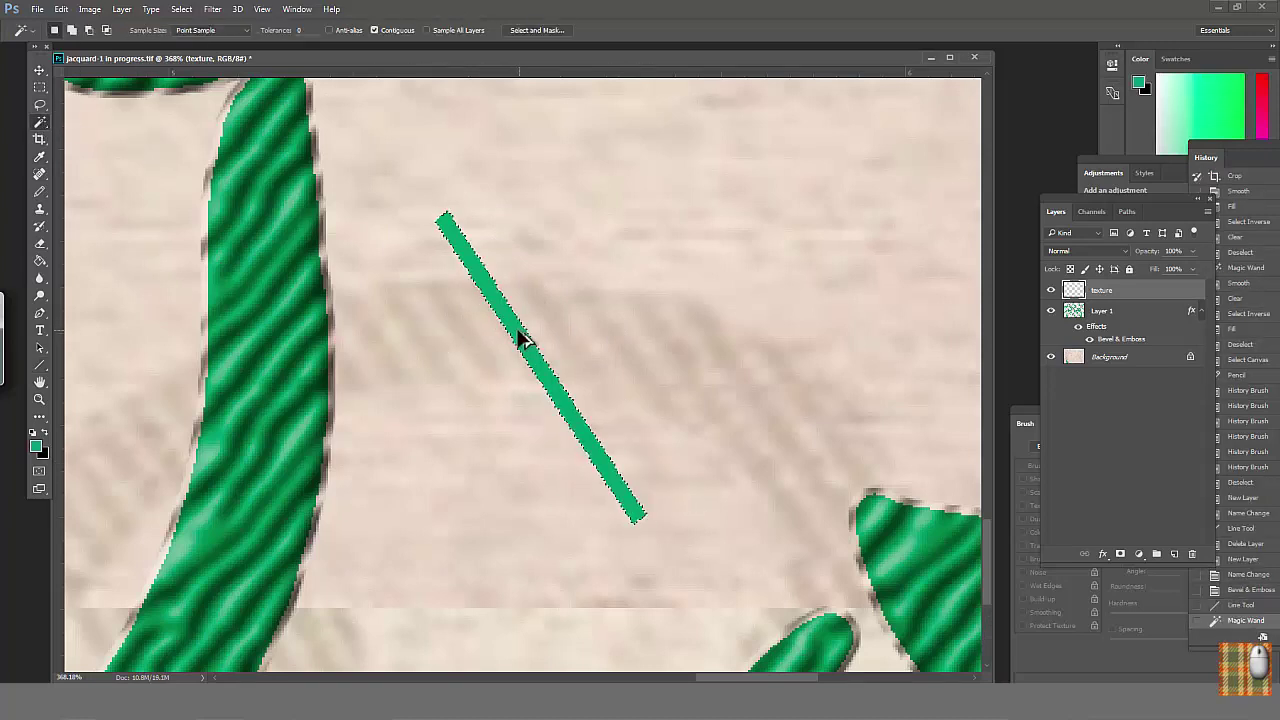
pyautogui.moveTo(517, 334); pyautogui.dragTo(611, 342)
pyautogui.keyDown('shift'); pyautogui.click(533, 365); pyautogui.keyUp('shift')
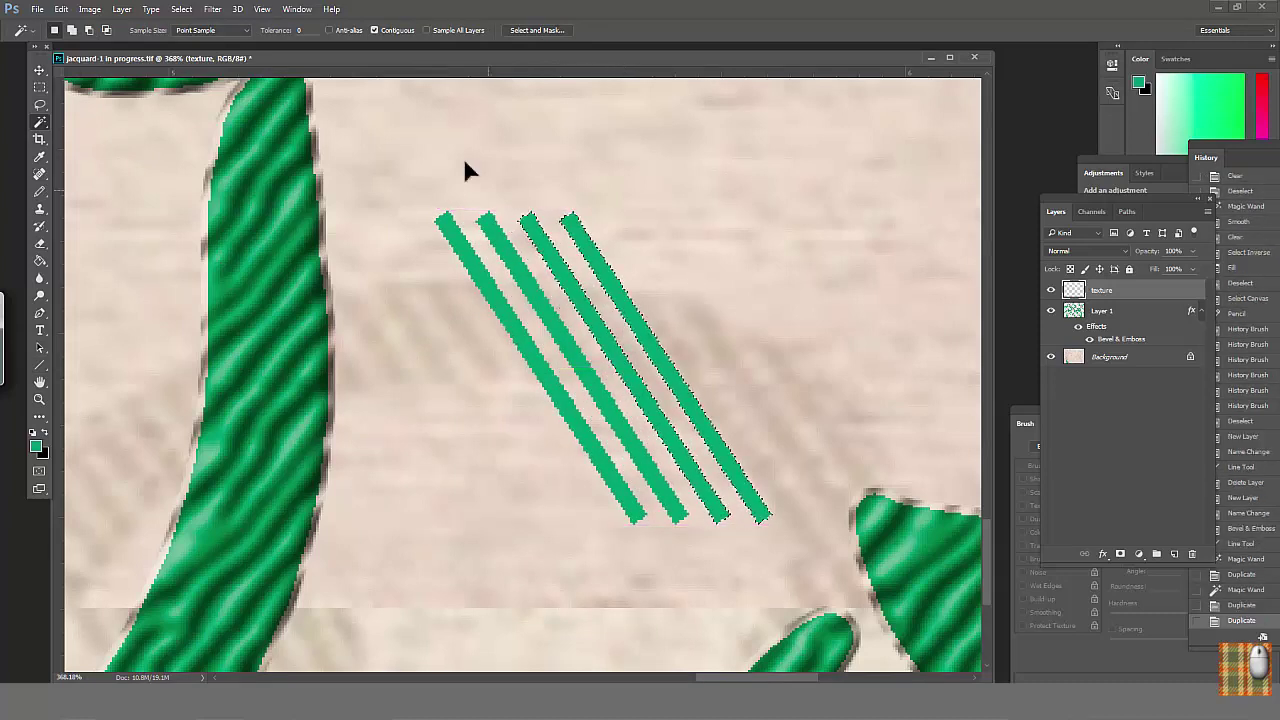
pyautogui.hotkey('ctrl', 'd')
# Place two horizontal and two vertical guides around one repeating section of the diagonal lines.
pyautogui.moveTo(432, 166); pyautogui.dragTo(674, 557)
pyautogui.moveTo(569, 73); pyautogui.dragTo(577, 187)
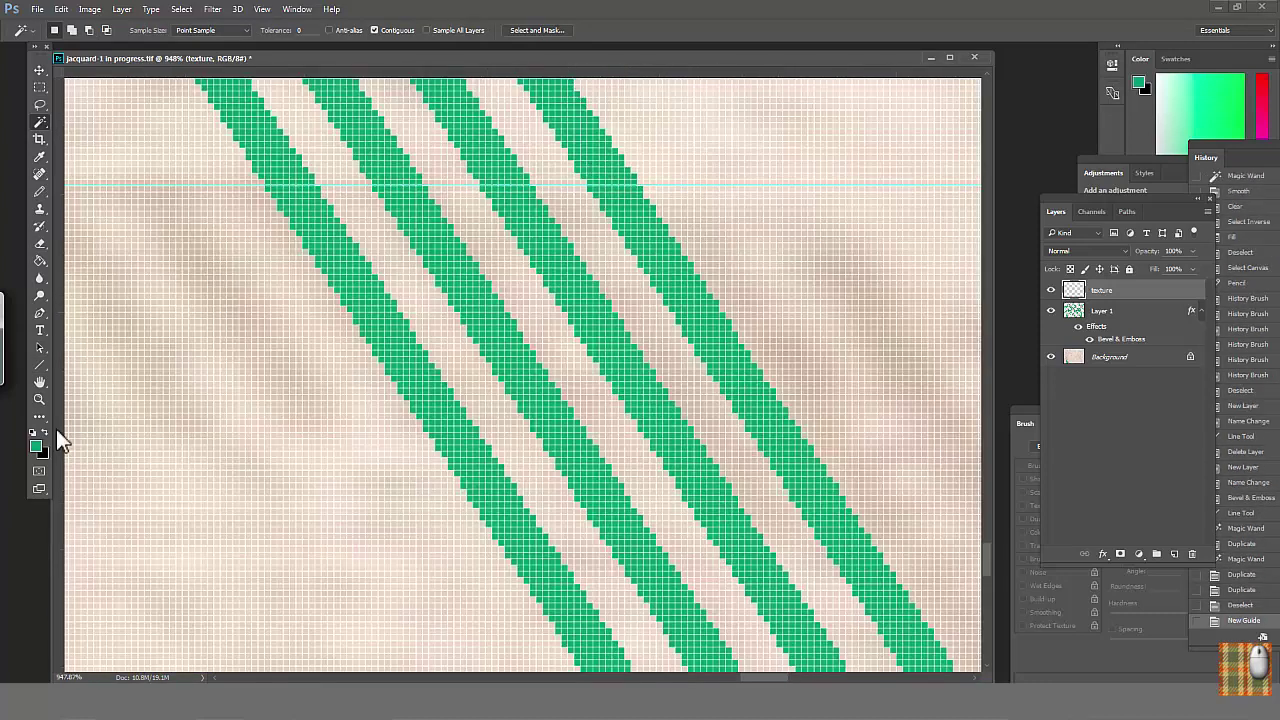
pyautogui.moveTo(54, 434); pyautogui.dragTo(428, 405)
pyautogui.moveTo(69, 500); pyautogui.dragTo(519, 394)
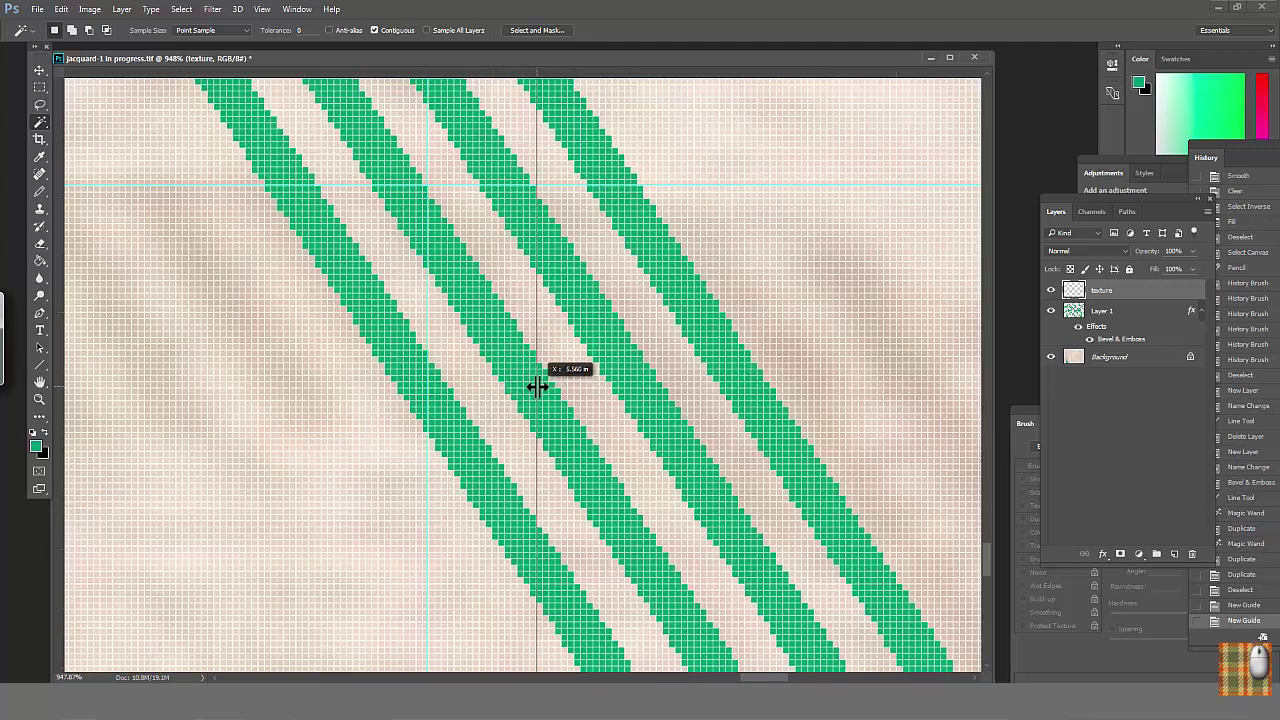
pyautogui.moveTo(537, 387); pyautogui.dragTo(536, 387)
pyautogui.moveTo(578, 74); pyautogui.dragTo(600, 350)
# Select the rectangle between the guides and fill its stripes with black and the gaps with white.
pyautogui.click(39, 87)
pyautogui.moveTo(427, 184); pyautogui.dragTo(537, 350)
pyautogui.press('d')
pyautogui.press('g')
pyautogui.click(462, 267)
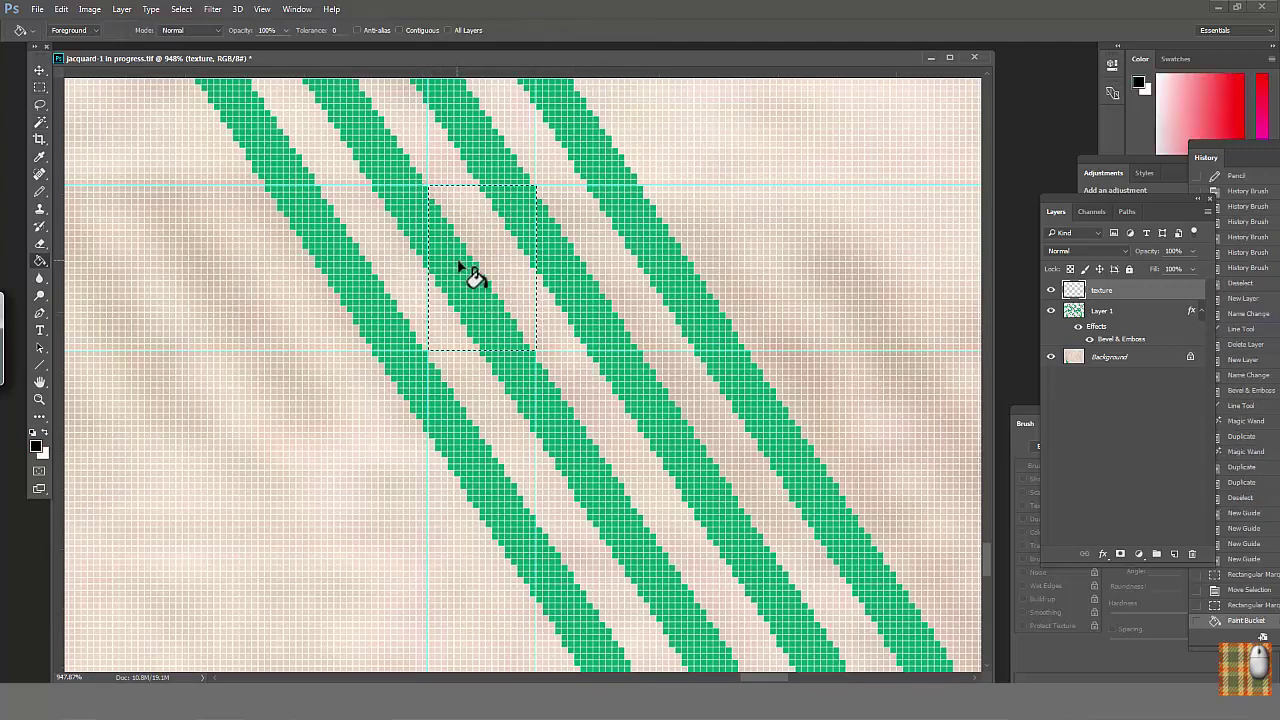
pyautogui.press('x')
pyautogui.click(503, 263)
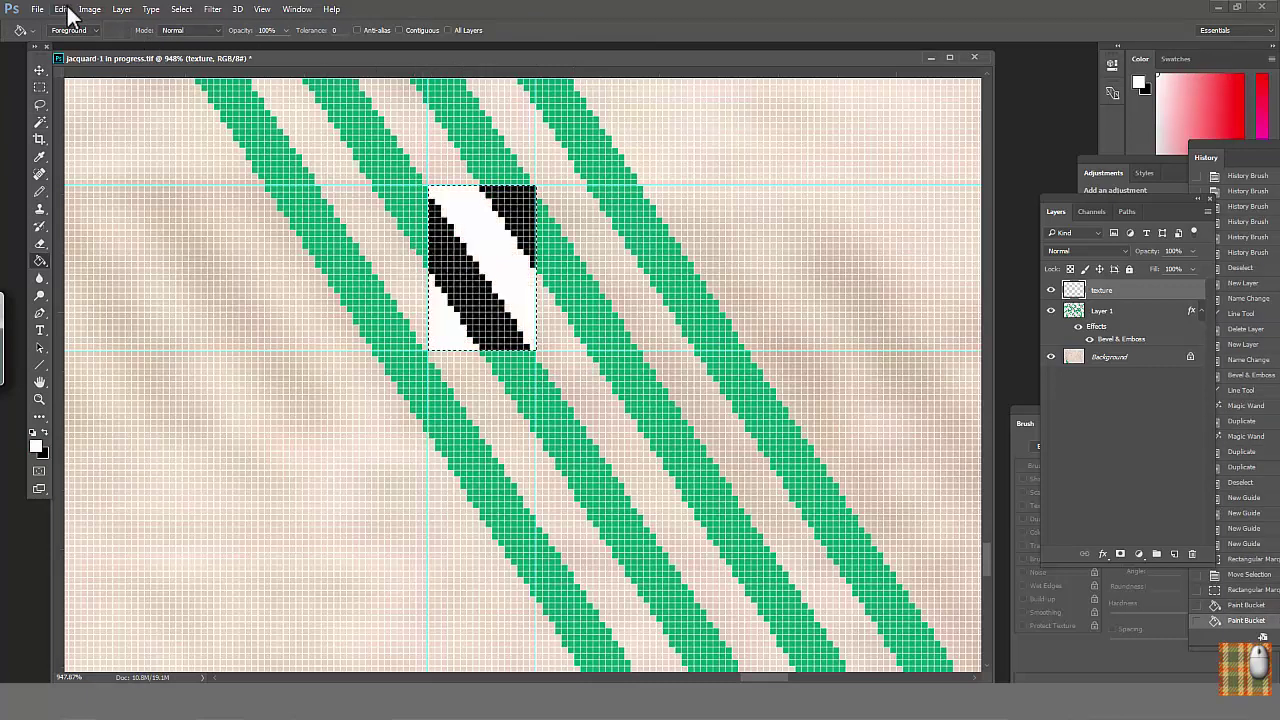
# Define the selected black-and-white tile as a pattern, deselect it and hide the texture layer.
pyautogui.click(66, 9)
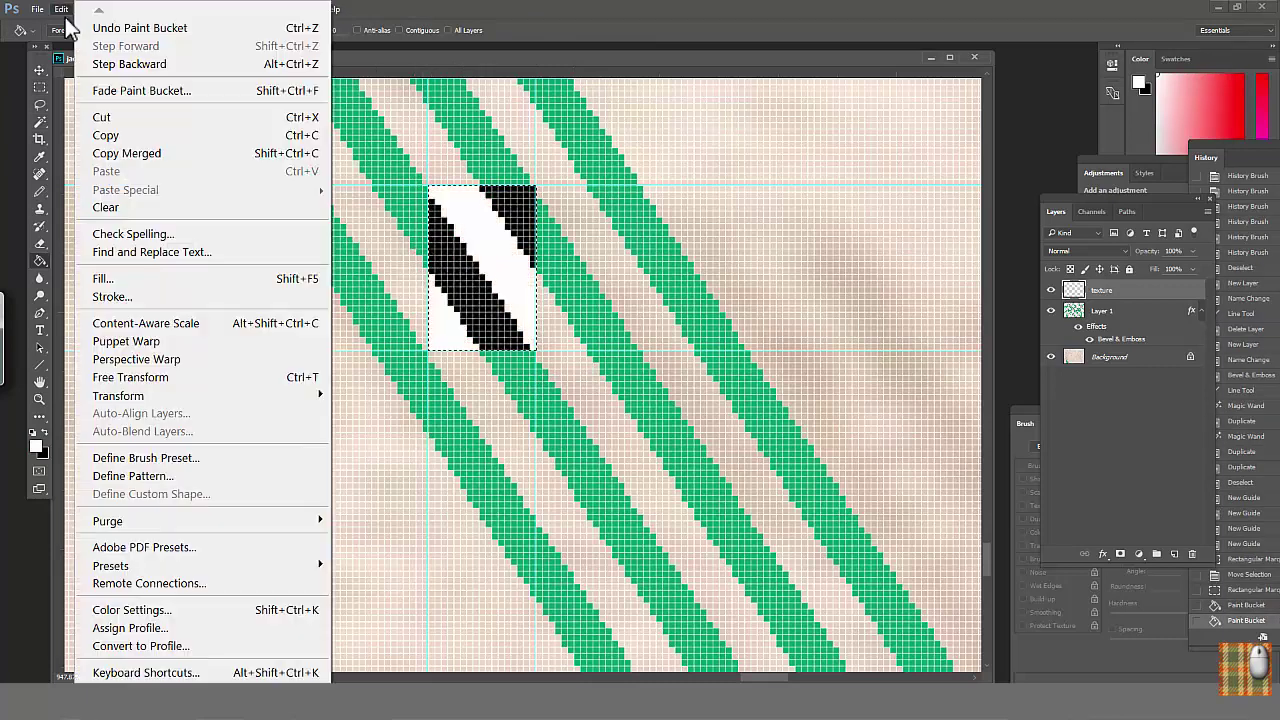
pyautogui.click(135, 476)
pyautogui.click(777, 237)
pyautogui.hotkey('ctrl', '-')
pyautogui.hotkey('ctrl', '-')
pyautogui.hotkey('ctrl', '-')
pyautogui.hotkey('ctrl', 'd')
pyautogui.click(1050, 290)
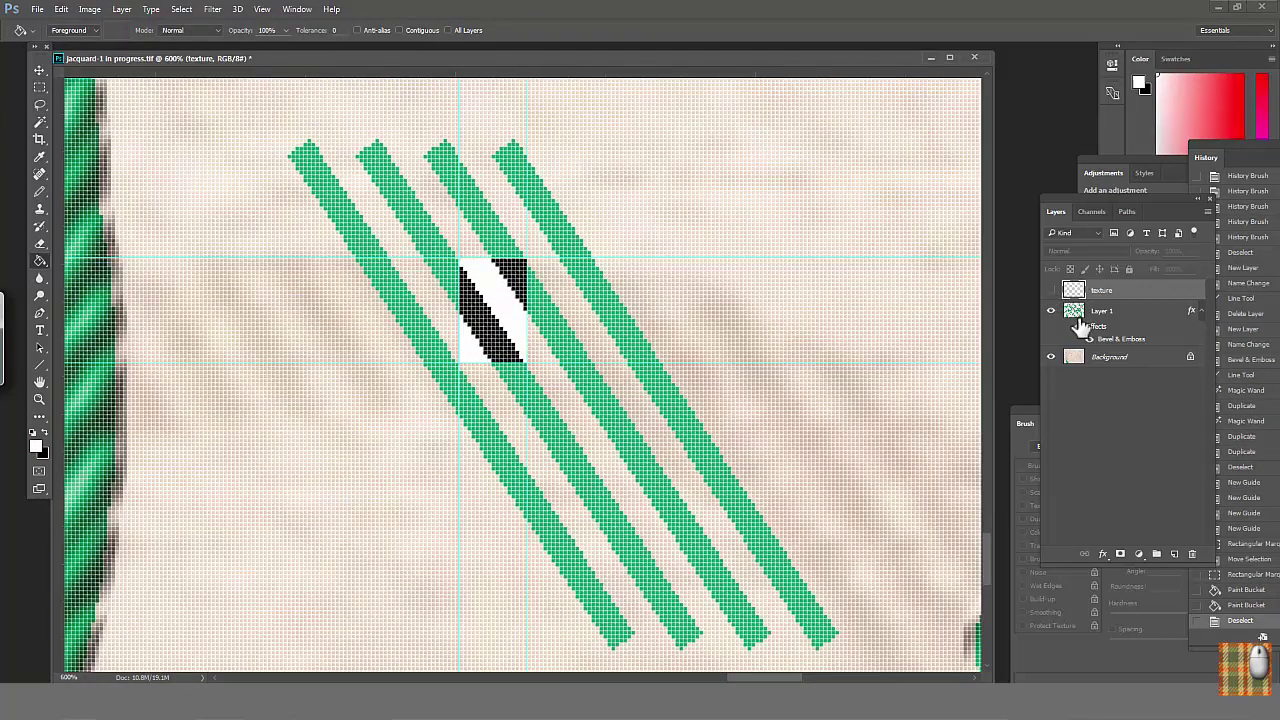
# Replace Layer 1's Bevel & Emboss texture with the newly defined diagonal stripe pattern.
pyautogui.doubleClick(1080, 326)
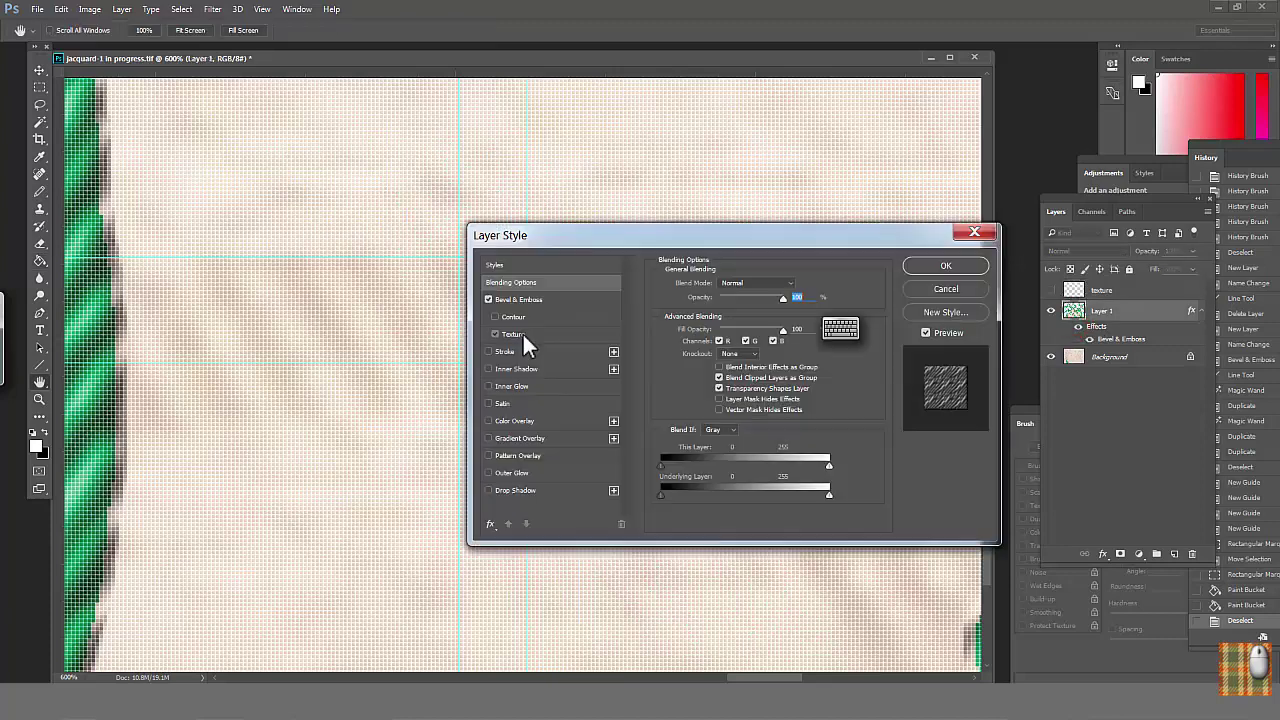
pyautogui.click(522, 334)
pyautogui.click(734, 299)
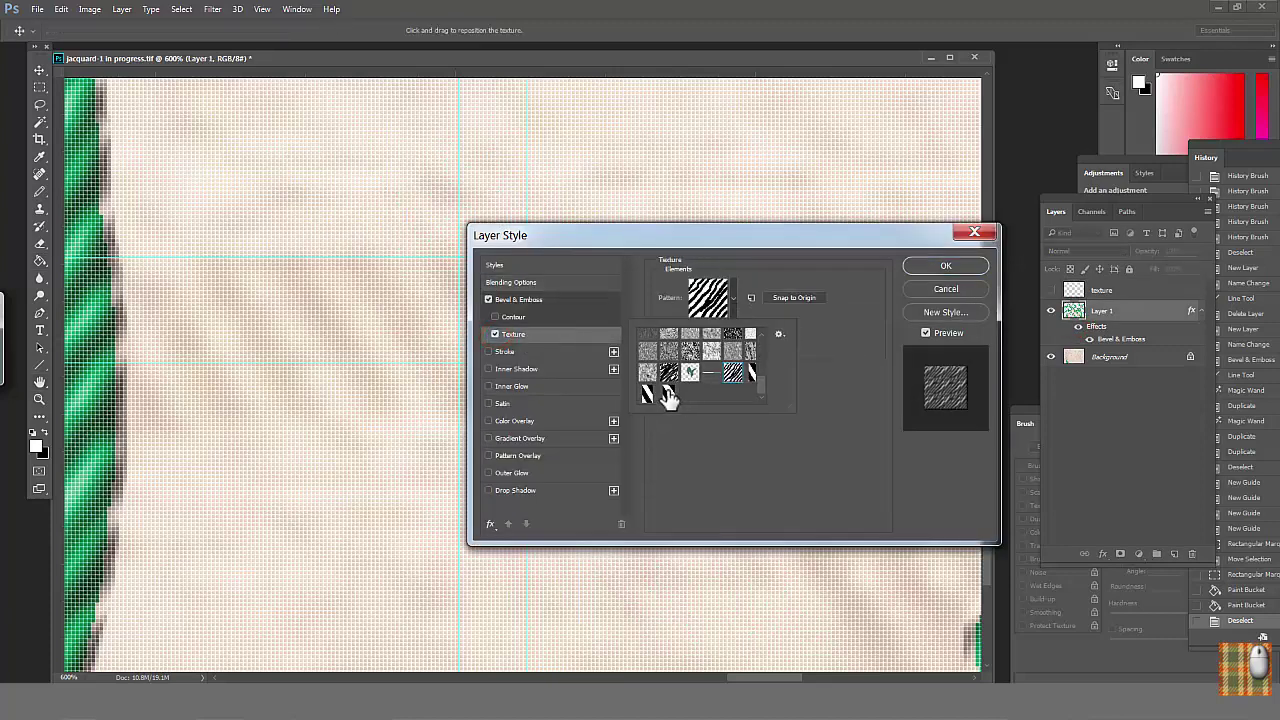
pyautogui.click(668, 397)
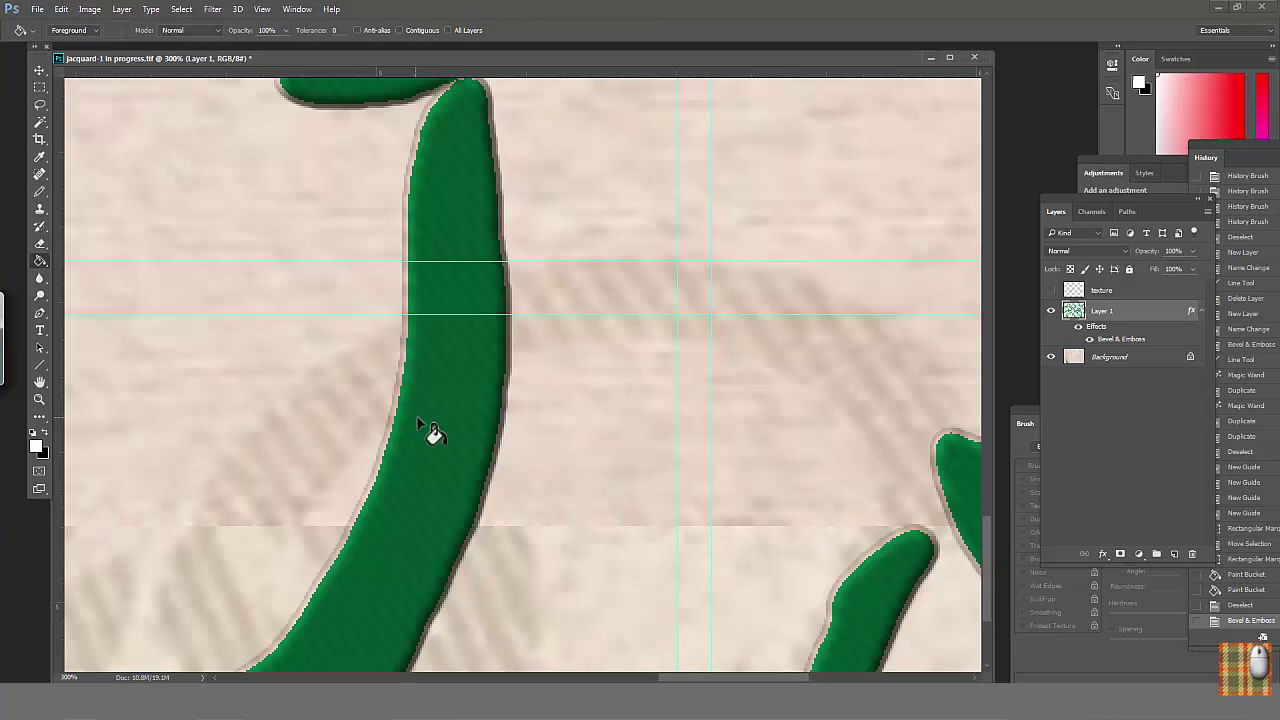
# Refine Layer 1's Bevel & Emboss, adjusting the texture scale and setting the texture depth to +87%.
pyautogui.moveTo(505, 479); pyautogui.dragTo(568, 416)
pyautogui.doubleClick(1100, 340)
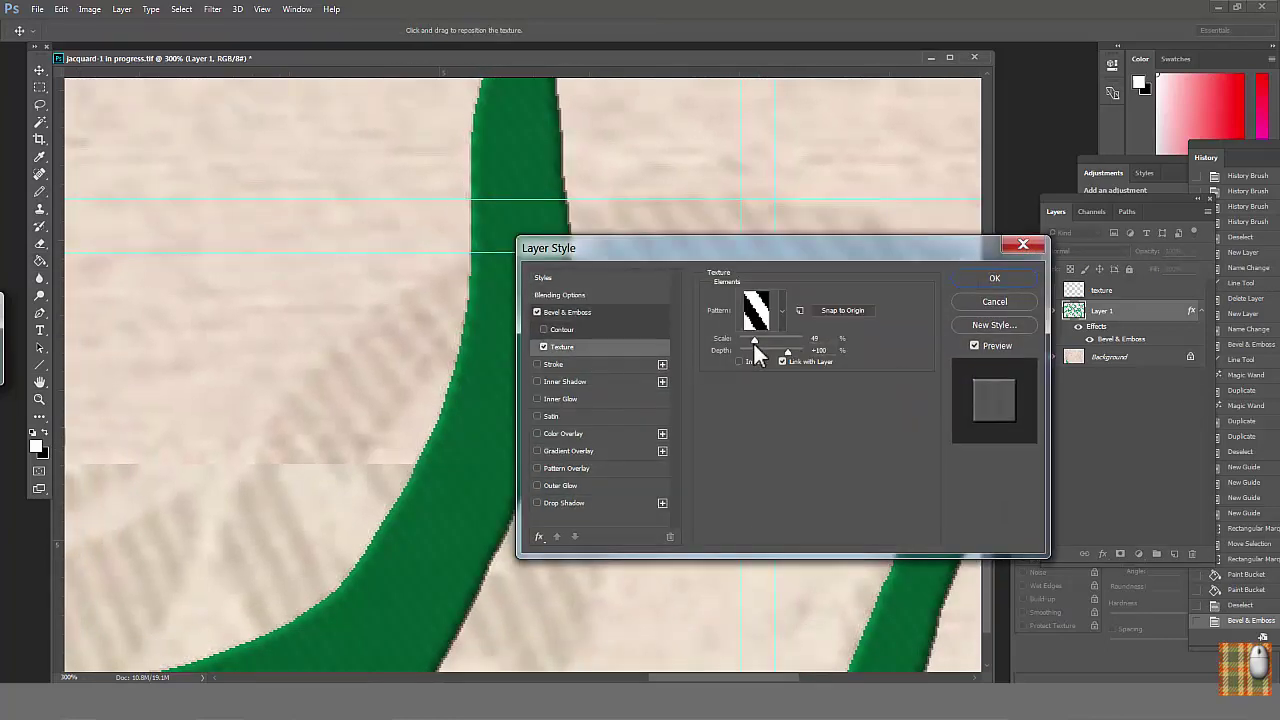
pyautogui.click(580, 312)
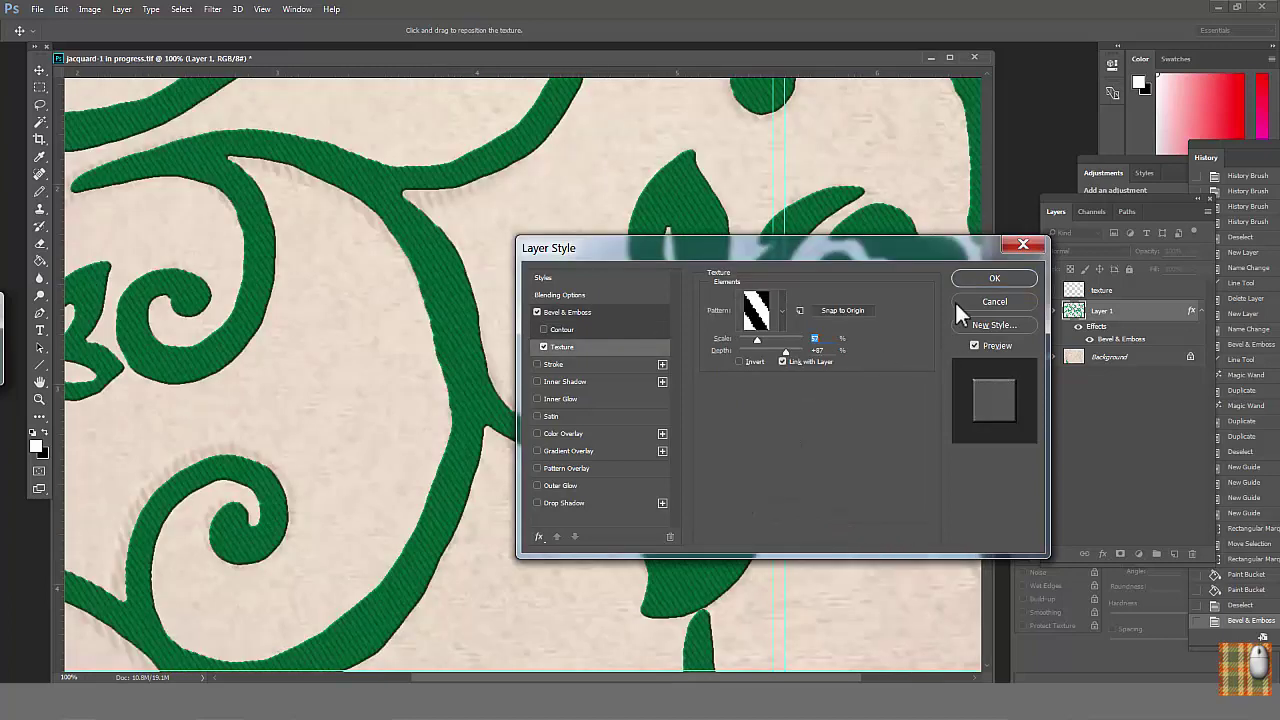
# Show the texture layer, select the black-and-white tile and duplicate it to the right of the original.
pyautogui.click(1050, 290)
pyautogui.moveTo(740, 493); pyautogui.dragTo(648, 549)
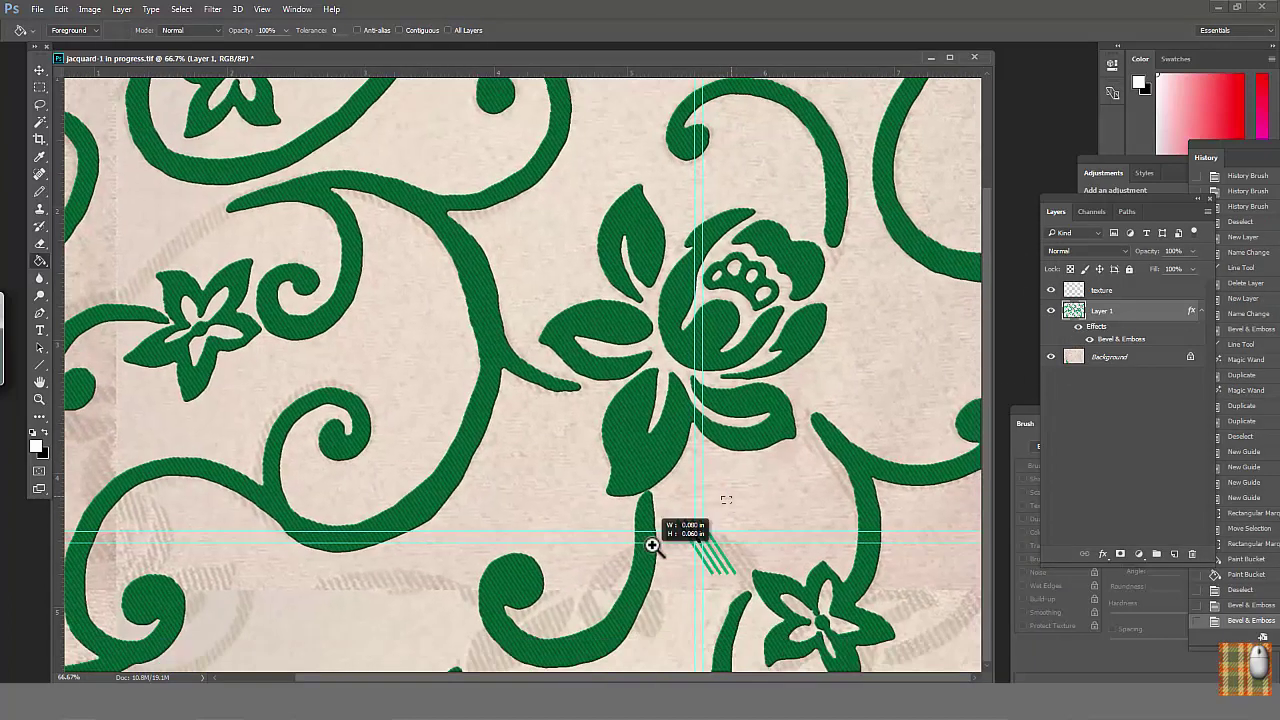
pyautogui.press('m')
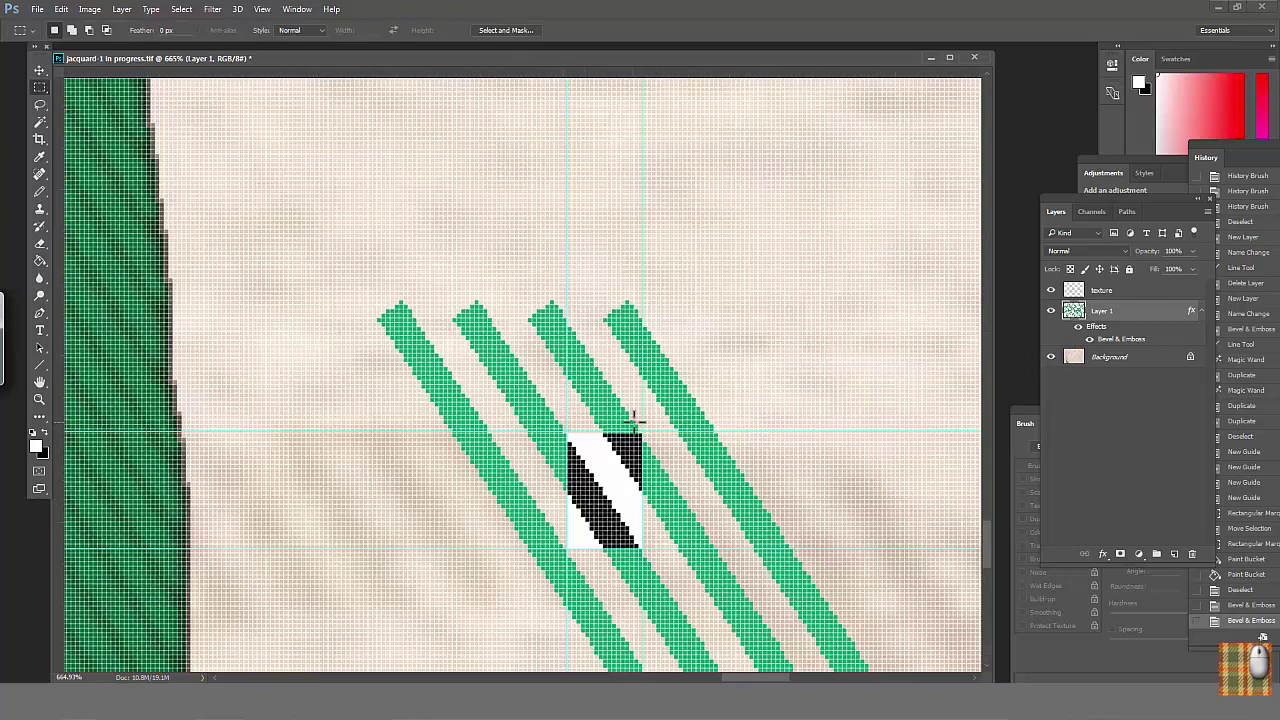
pyautogui.moveTo(645, 437); pyautogui.dragTo(580, 528)
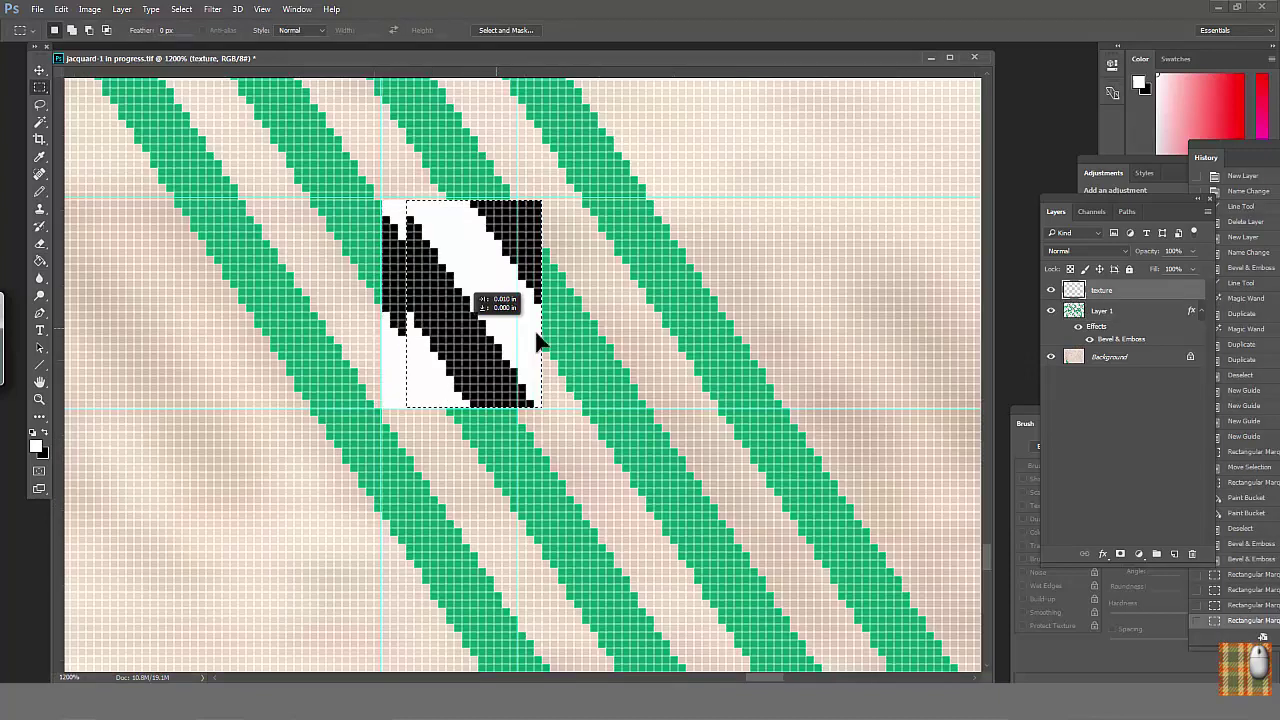
pyautogui.moveTo(430, 360); pyautogui.dragTo(703, 360)
# Flip the duplicated tile horizontally, define it as a second pattern and deselect it.
pyautogui.click(61, 9)
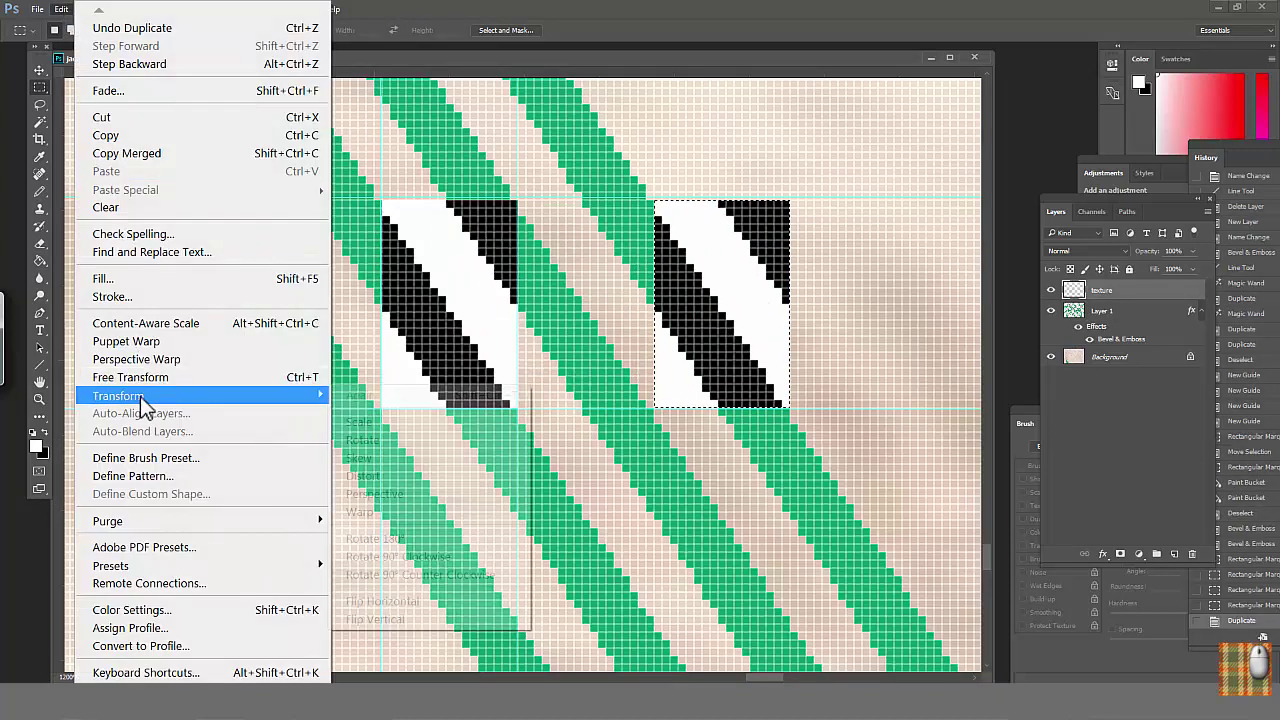
pyautogui.moveTo(140, 396)
pyautogui.click(381, 603)
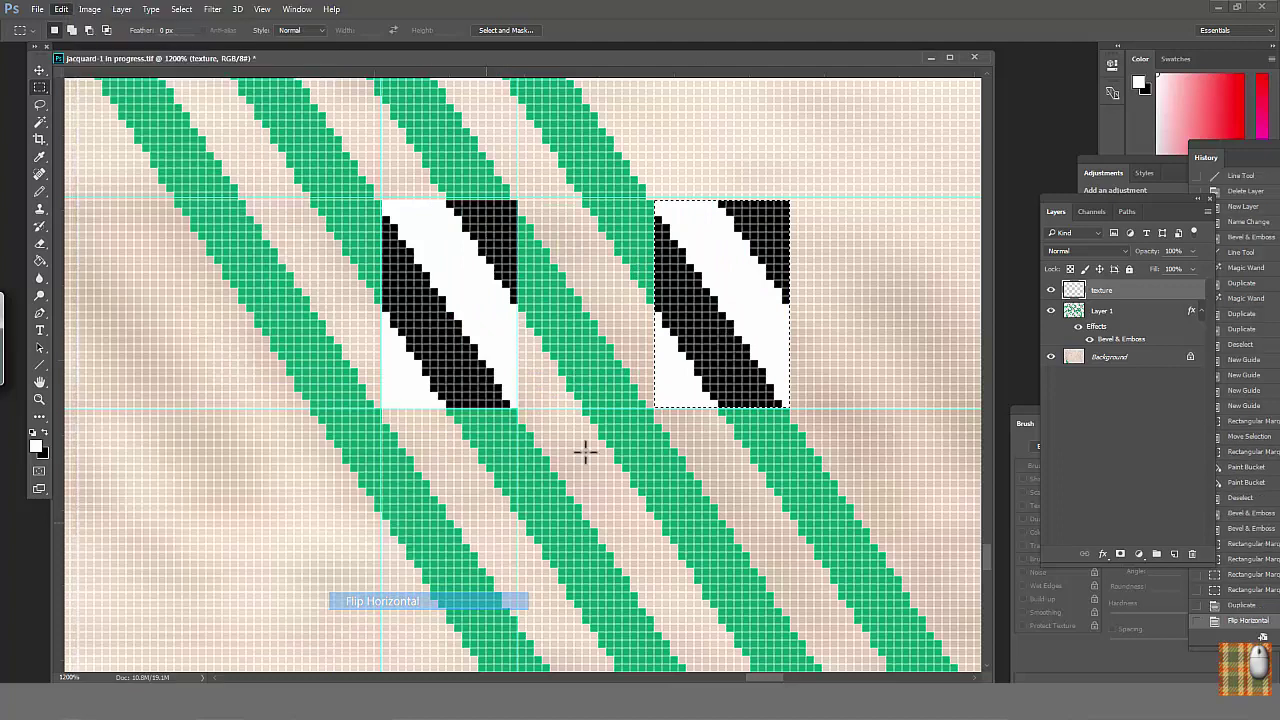
pyautogui.click(61, 9)
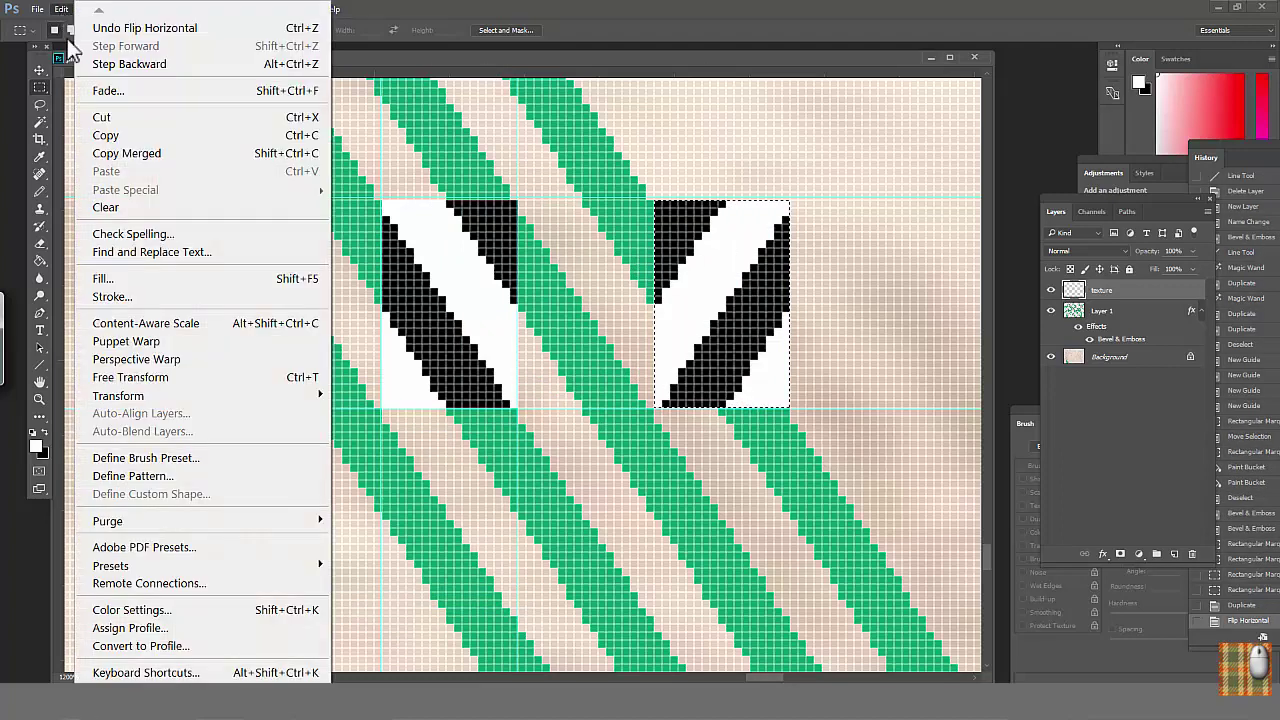
pyautogui.click(117, 476)
pyautogui.click(779, 244)
pyautogui.hotkey('ctrl', 'd')
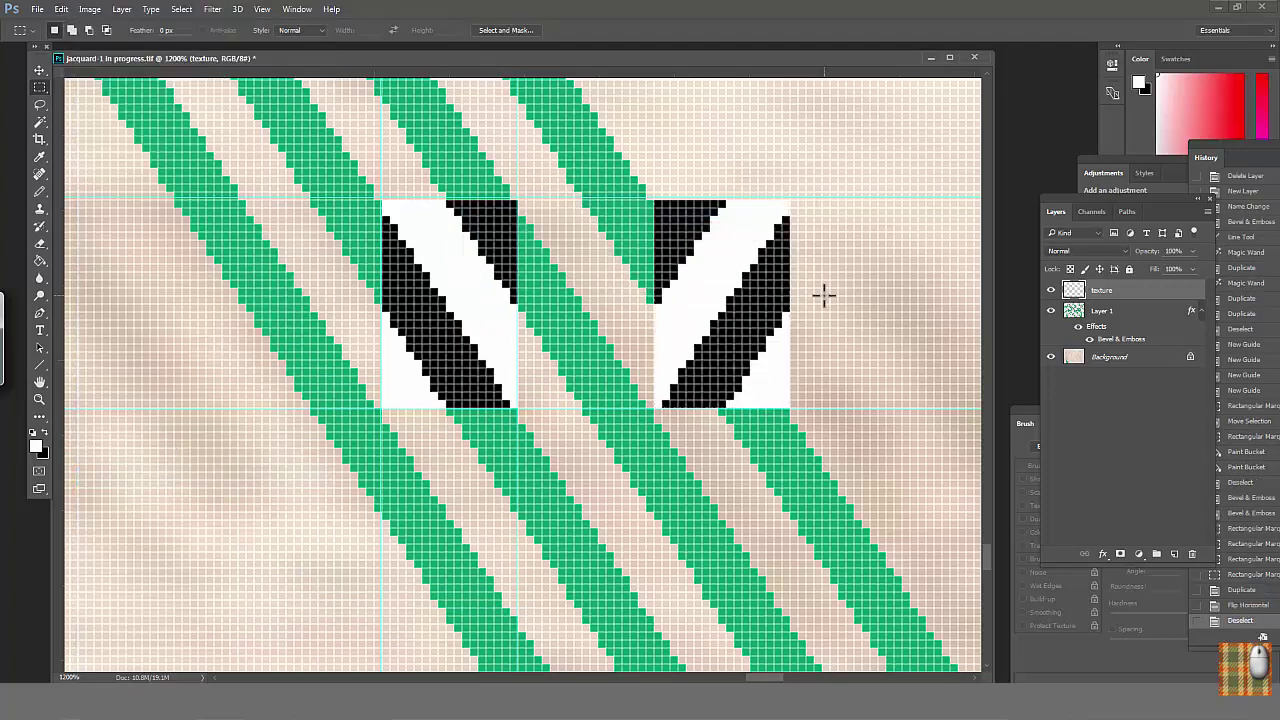
# Copy the layer style of Layer 1.
pyautogui.click(1117, 316)
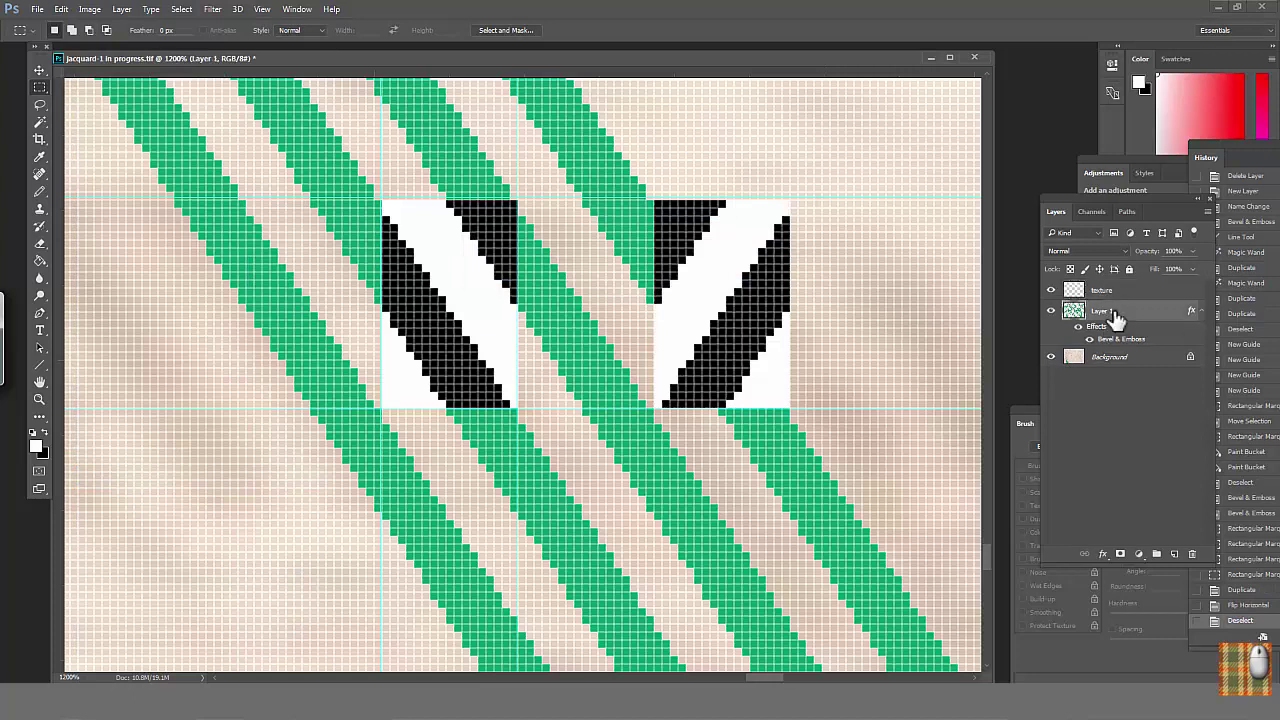
pyautogui.click(122, 10)
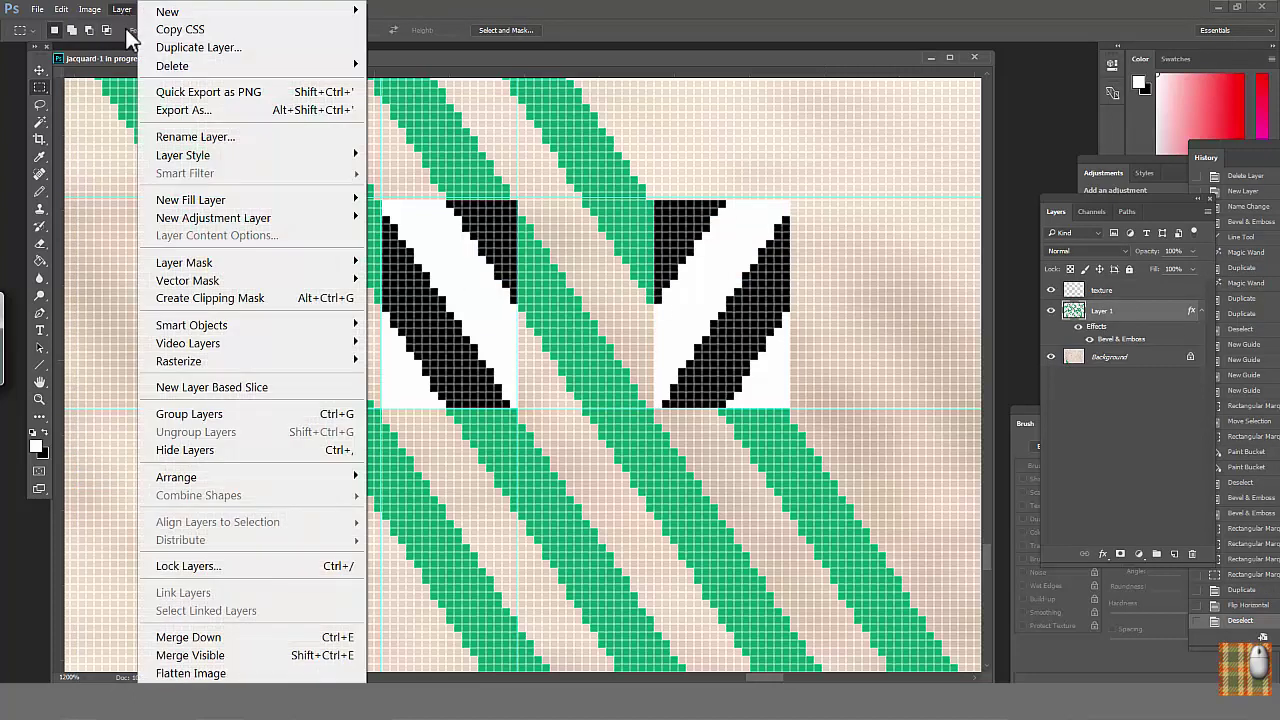
pyautogui.moveTo(289, 160)
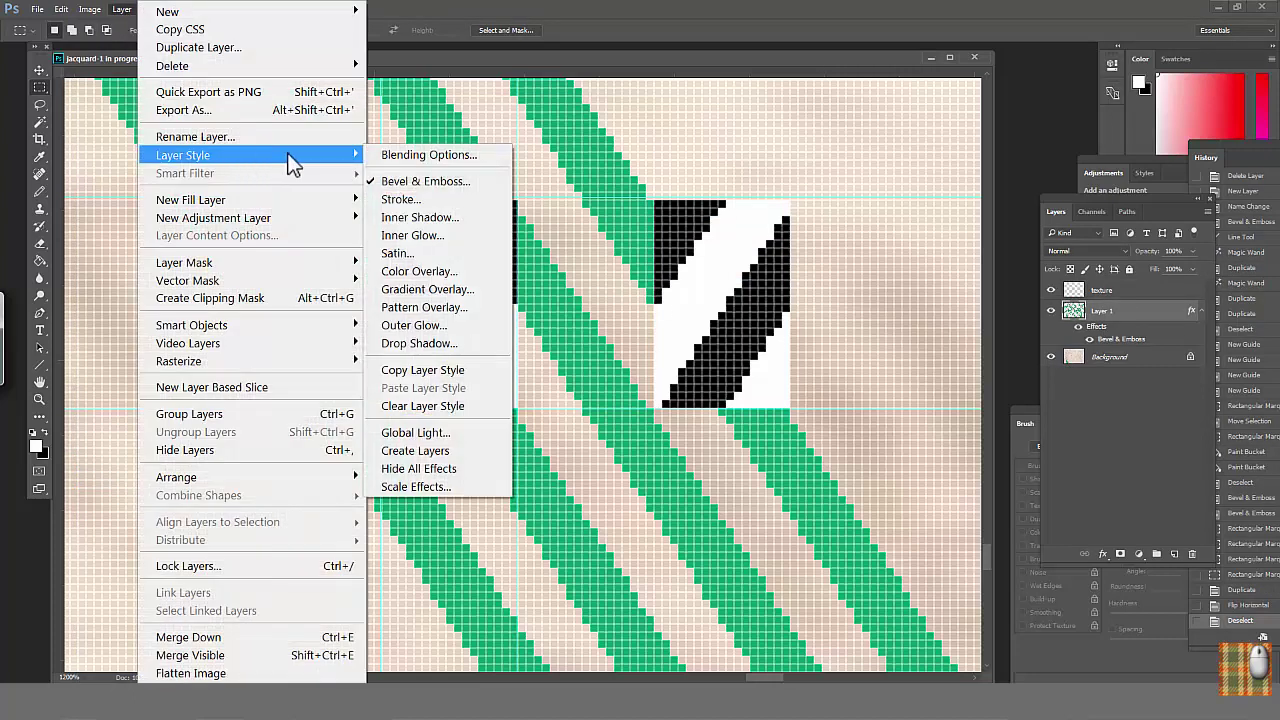
pyautogui.click(405, 370)
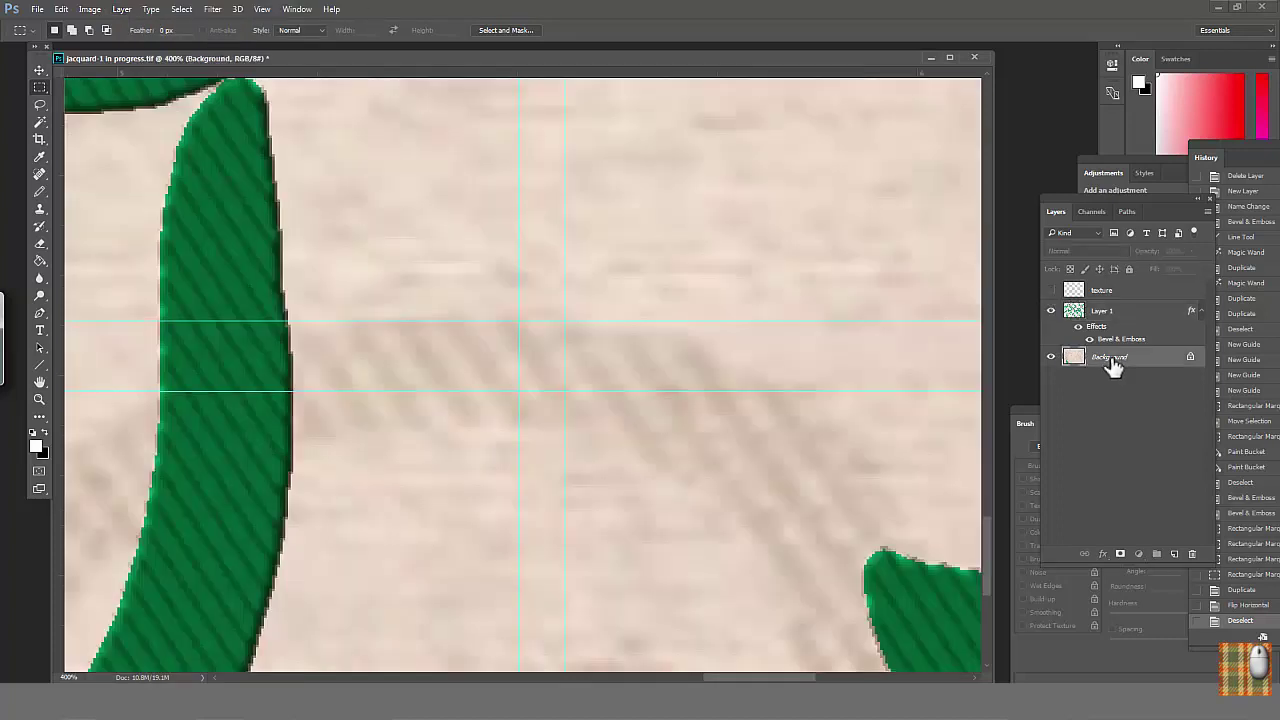
# Duplicate the Background layer and fill the copy with the blue-violet color 5050b6.
pyautogui.moveTo(1111, 360); pyautogui.dragTo(1173, 554)
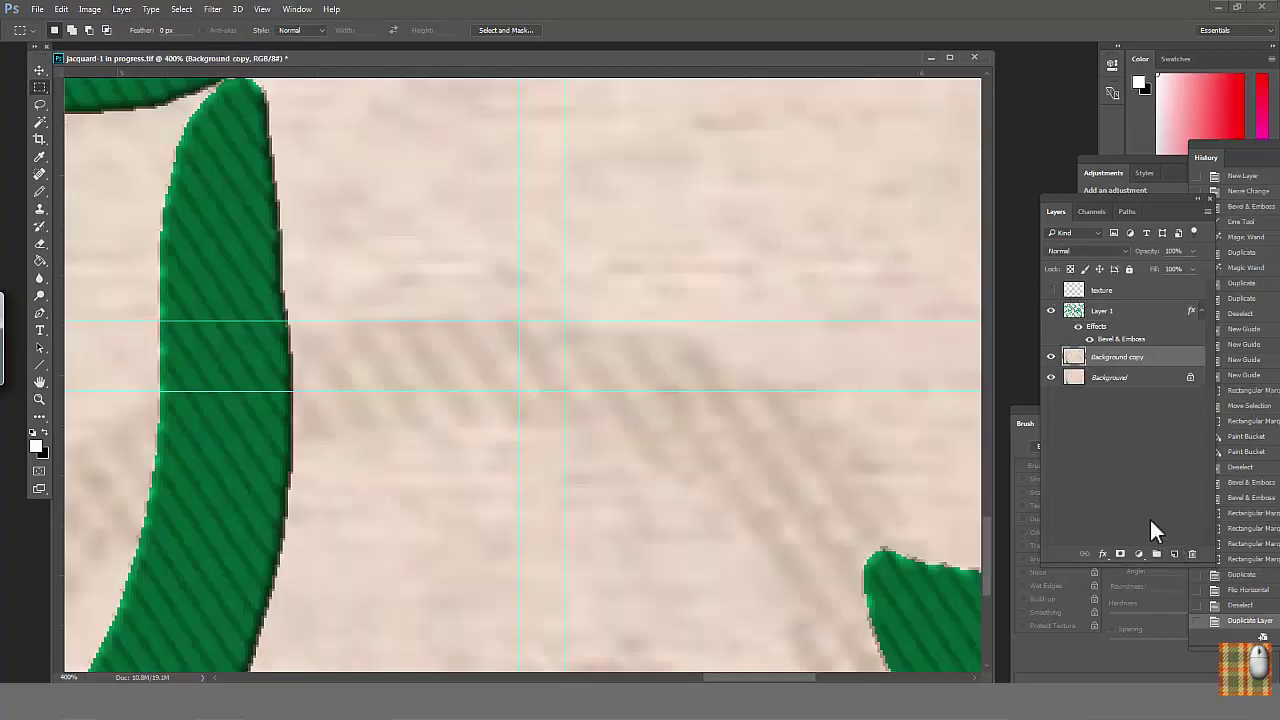
pyautogui.click(36, 448)
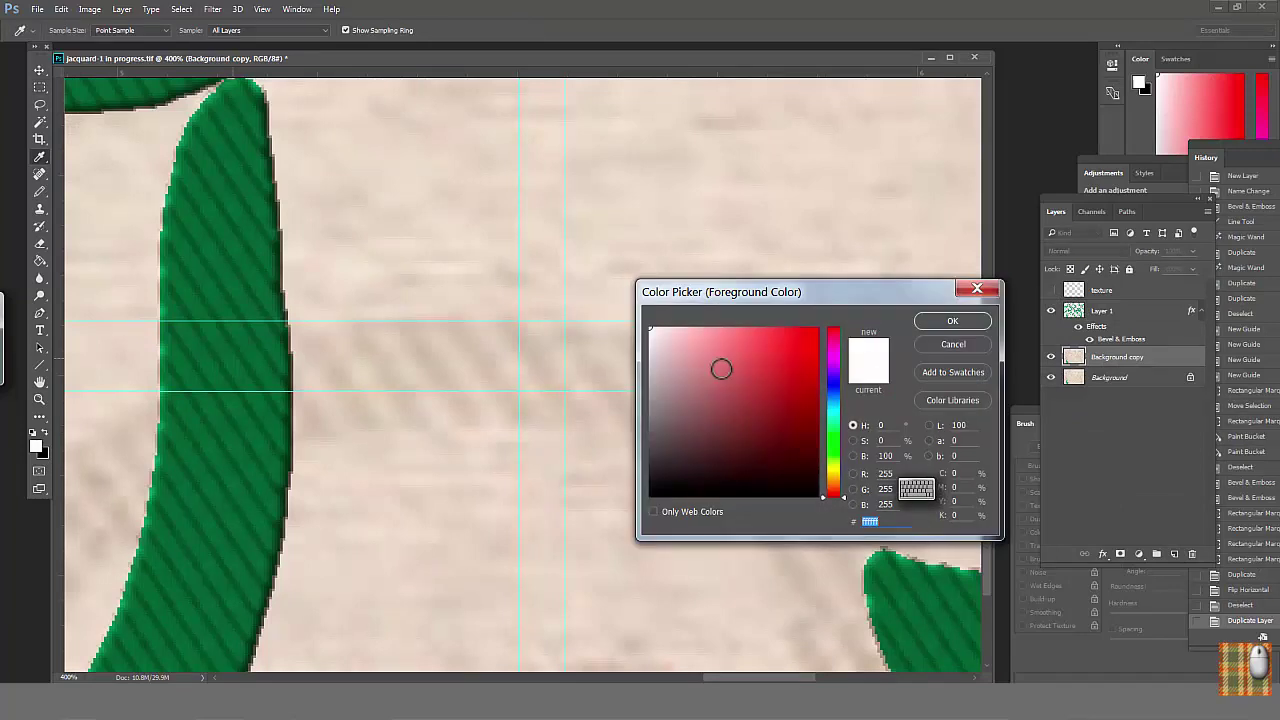
pyautogui.click(835, 383)
pyautogui.click(745, 374)
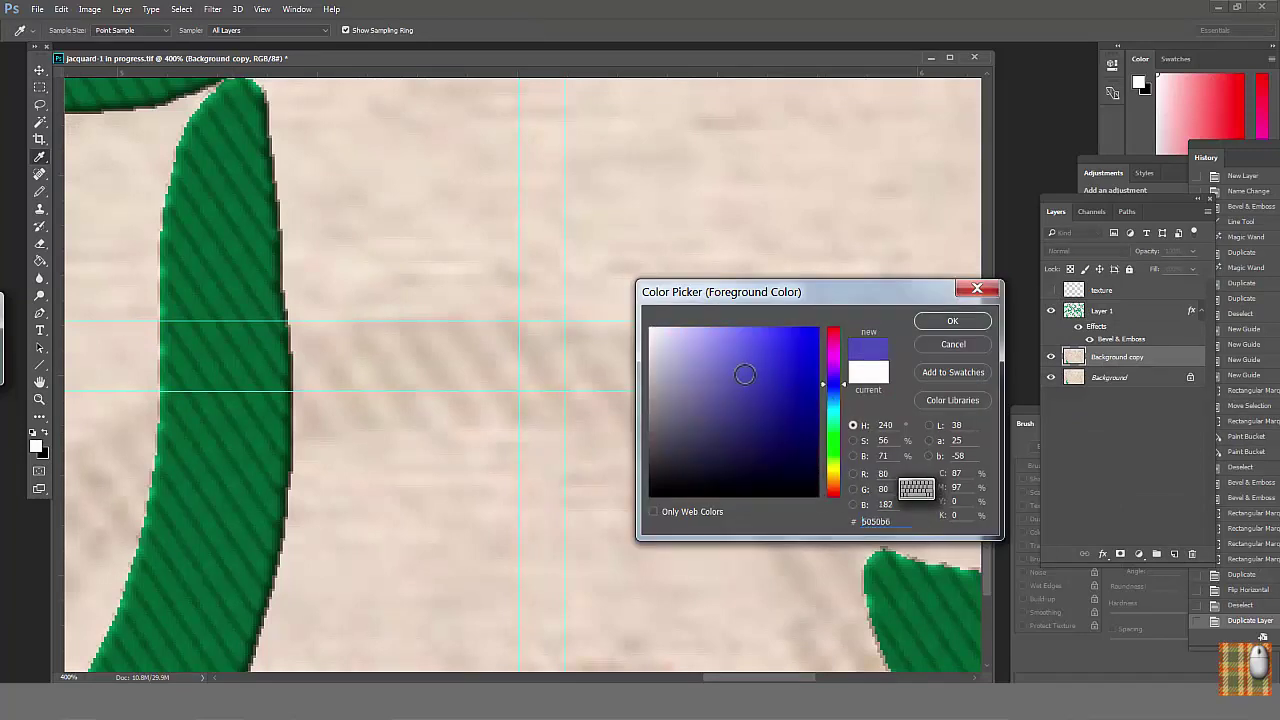
pyautogui.click(939, 325)
pyautogui.press('m')
pyautogui.hotkey('alt', 'BackSpace')
# Paste the copied layer style onto the Background copy layer.
pyautogui.click(121, 10)
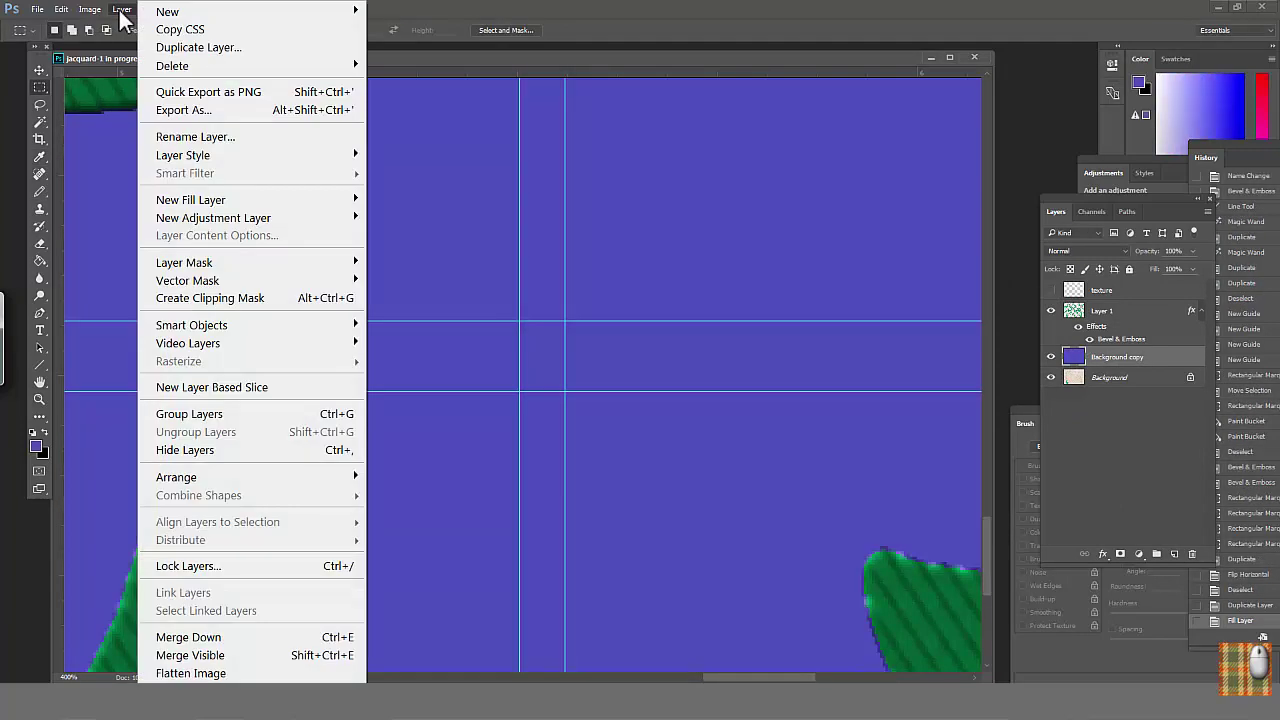
pyautogui.moveTo(195, 158)
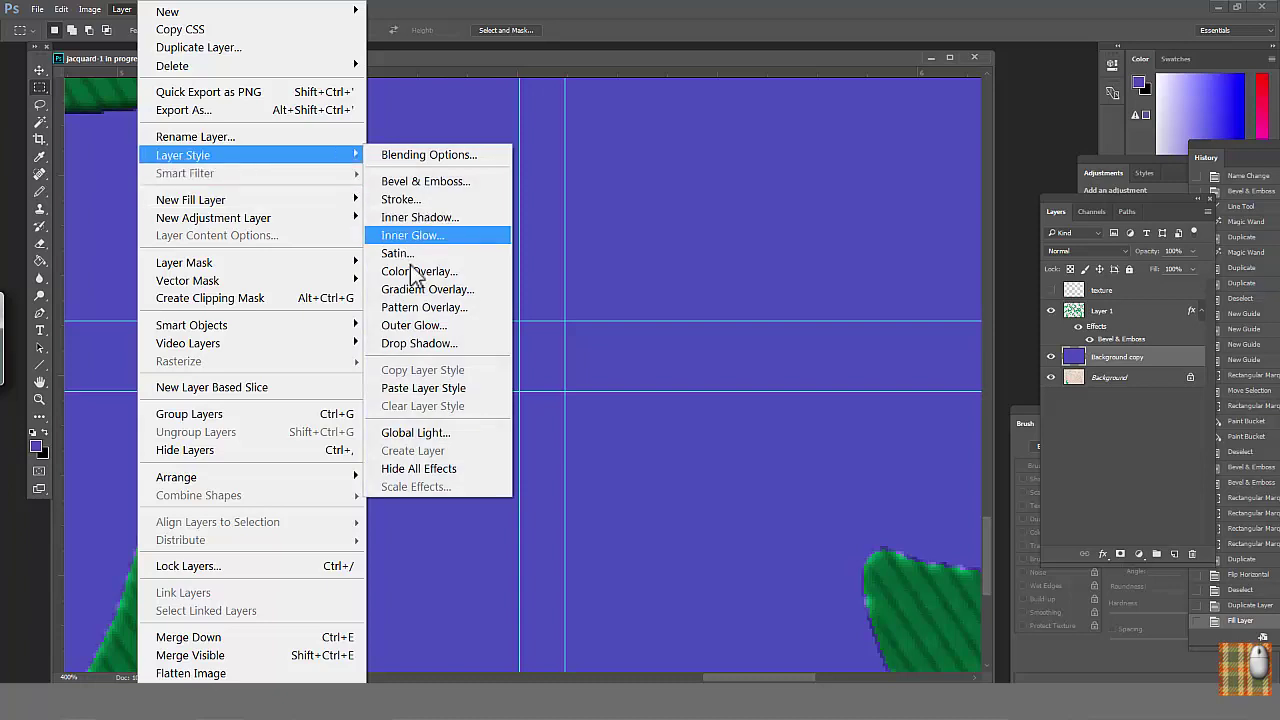
pyautogui.click(415, 388)
pyautogui.hotkey('ctrl', '-')
pyautogui.hotkey('ctrl', '-')
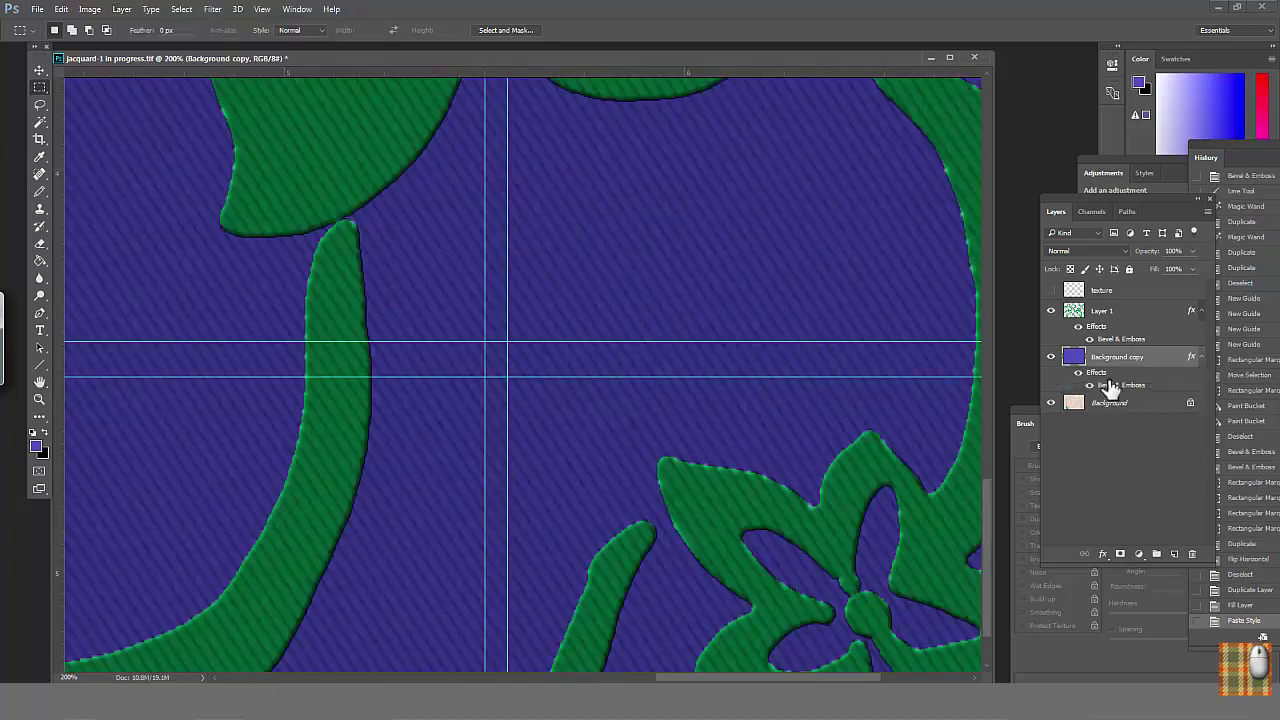
# Change the Bevel & Emboss texture pattern on the Background copy layer to the mirrored diagonal stripe tile.
pyautogui.doubleClick(1106, 386)
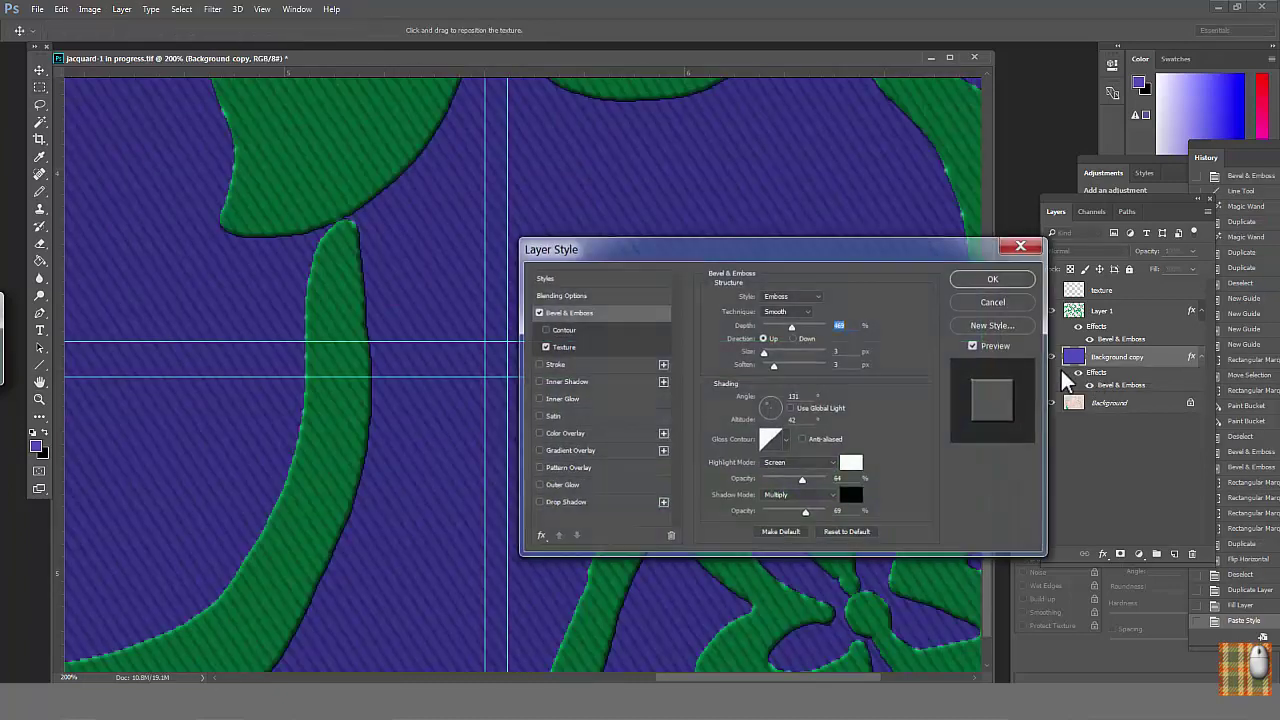
pyautogui.click(606, 346)
pyautogui.click(782, 318)
pyautogui.click(738, 406)
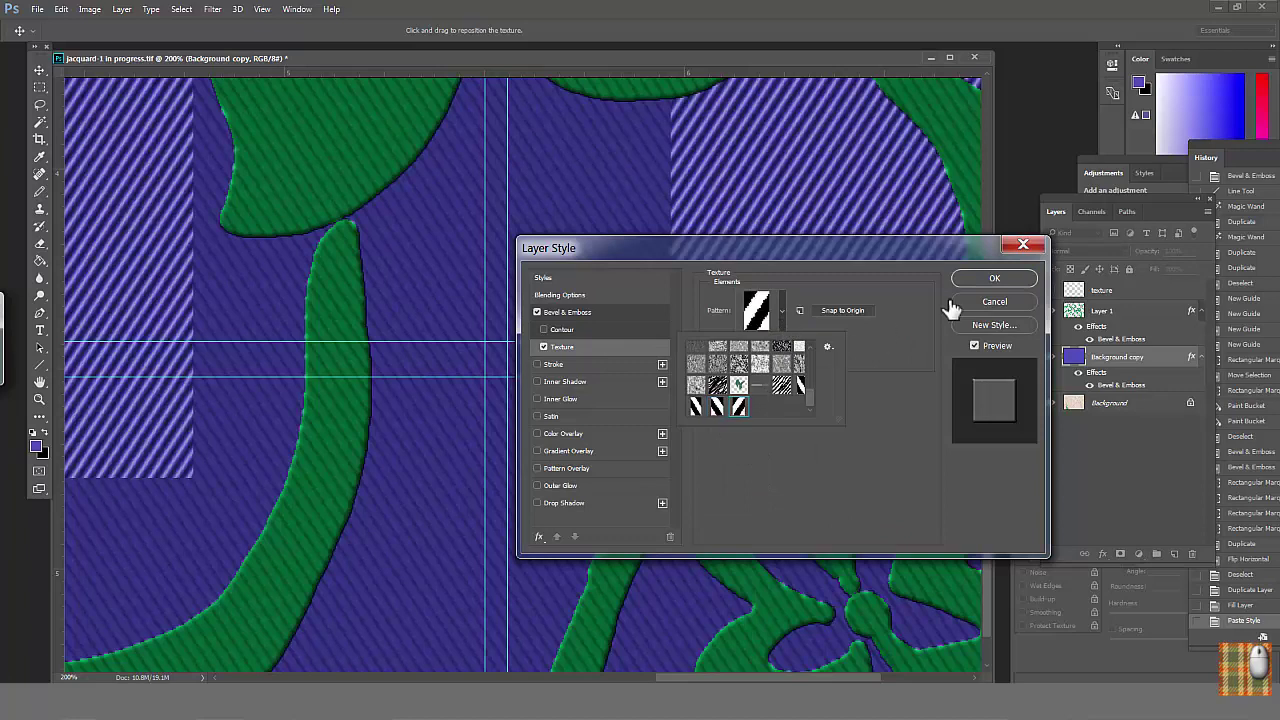
pyautogui.click(994, 280)
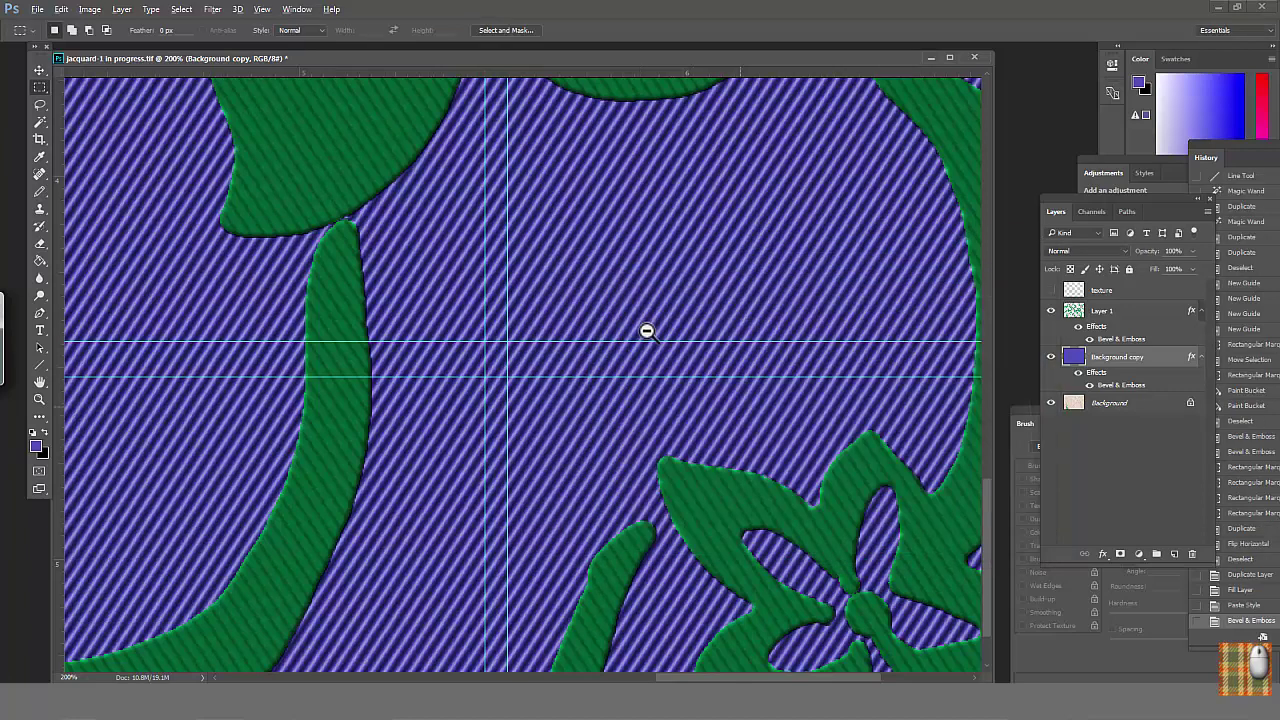
# Fill the floral motif on Layer 1 and the Background copy layer with the tan color c8ae6f.
pyautogui.keyDown('alt'); pyautogui.click(647, 331); pyautogui.keyUp('alt')
pyautogui.moveTo(652, 330); pyautogui.dragTo(700, 317)
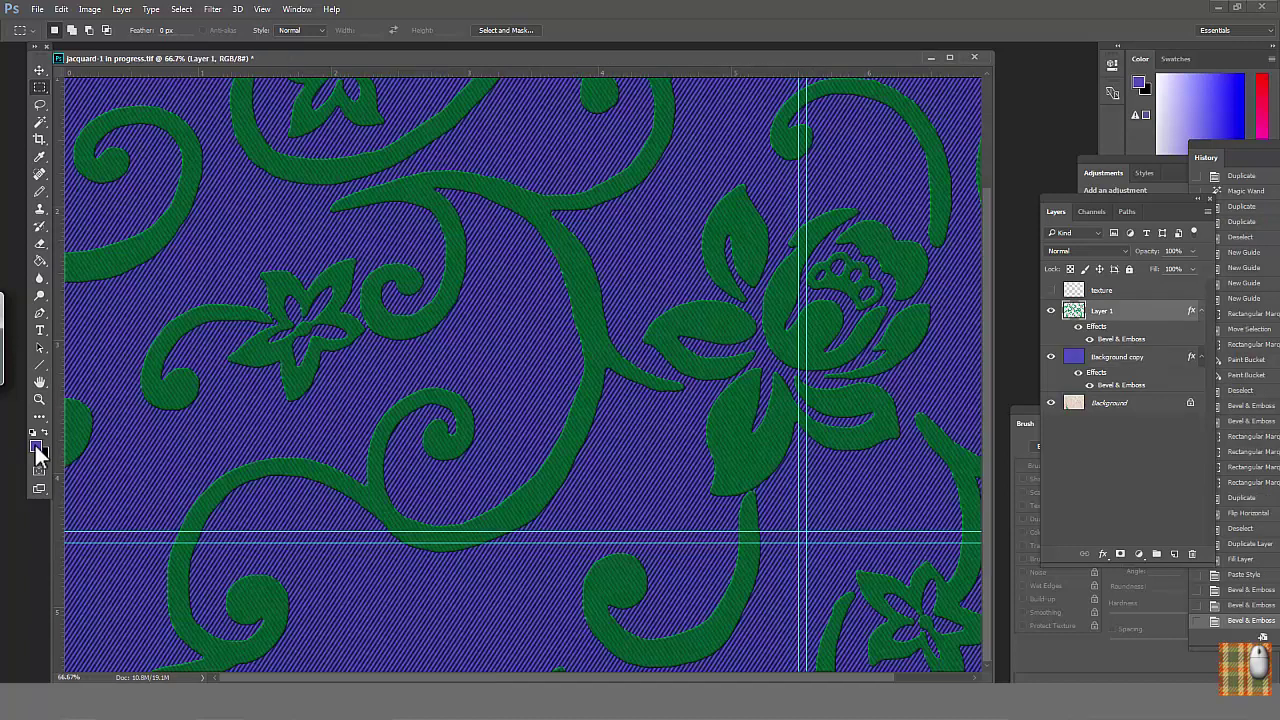
pyautogui.click(36, 446)
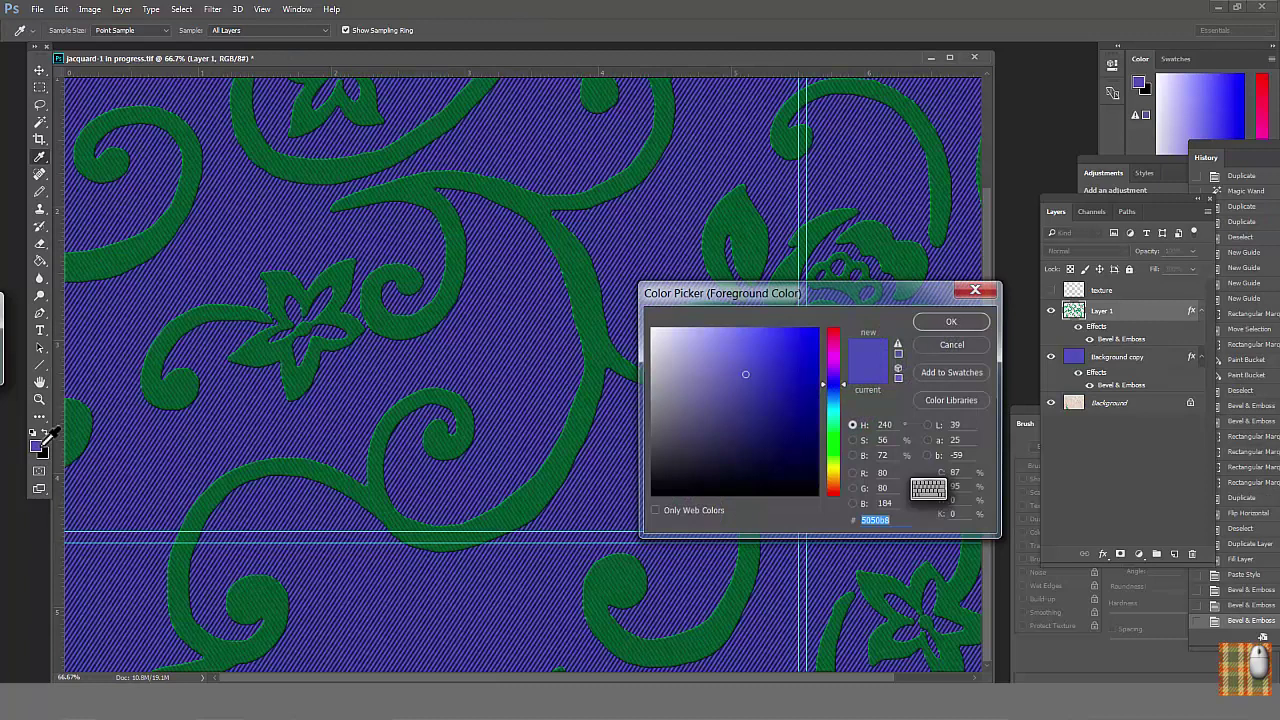
pyautogui.write('c8ae6f')
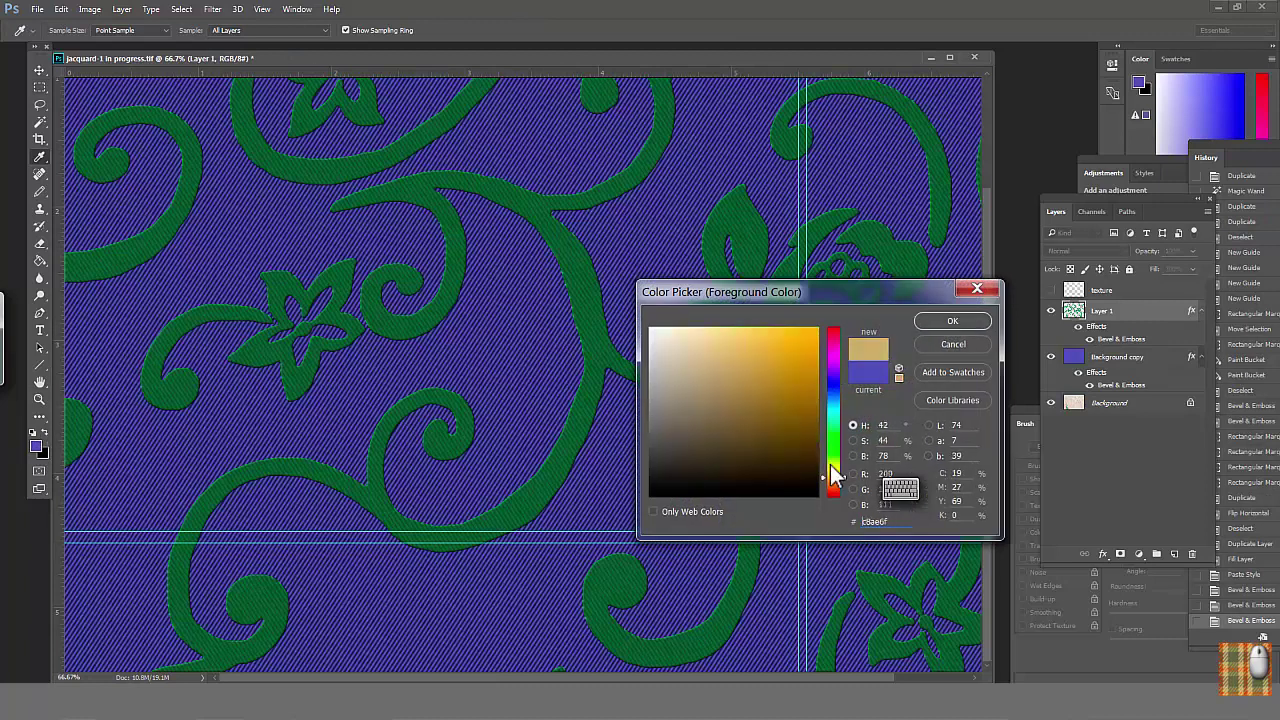
pyautogui.press('Return')
pyautogui.press('g')
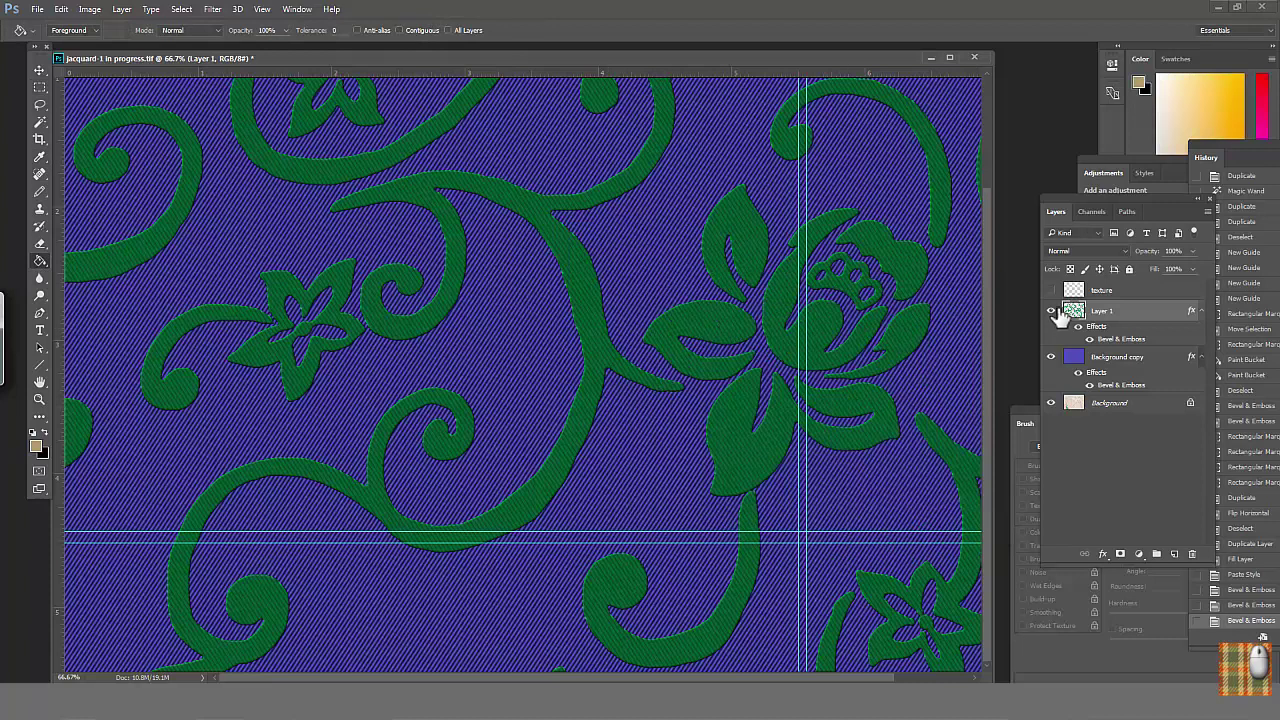
pyautogui.click(586, 420)
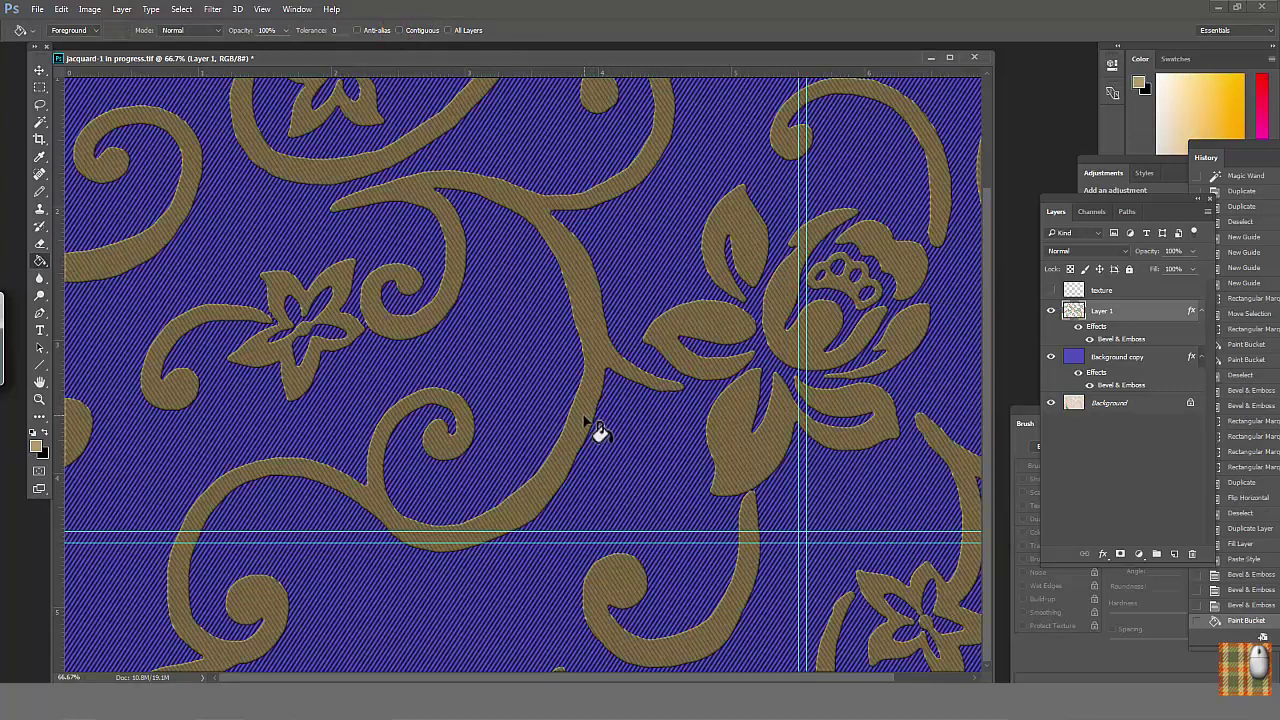
pyautogui.click(1112, 362)
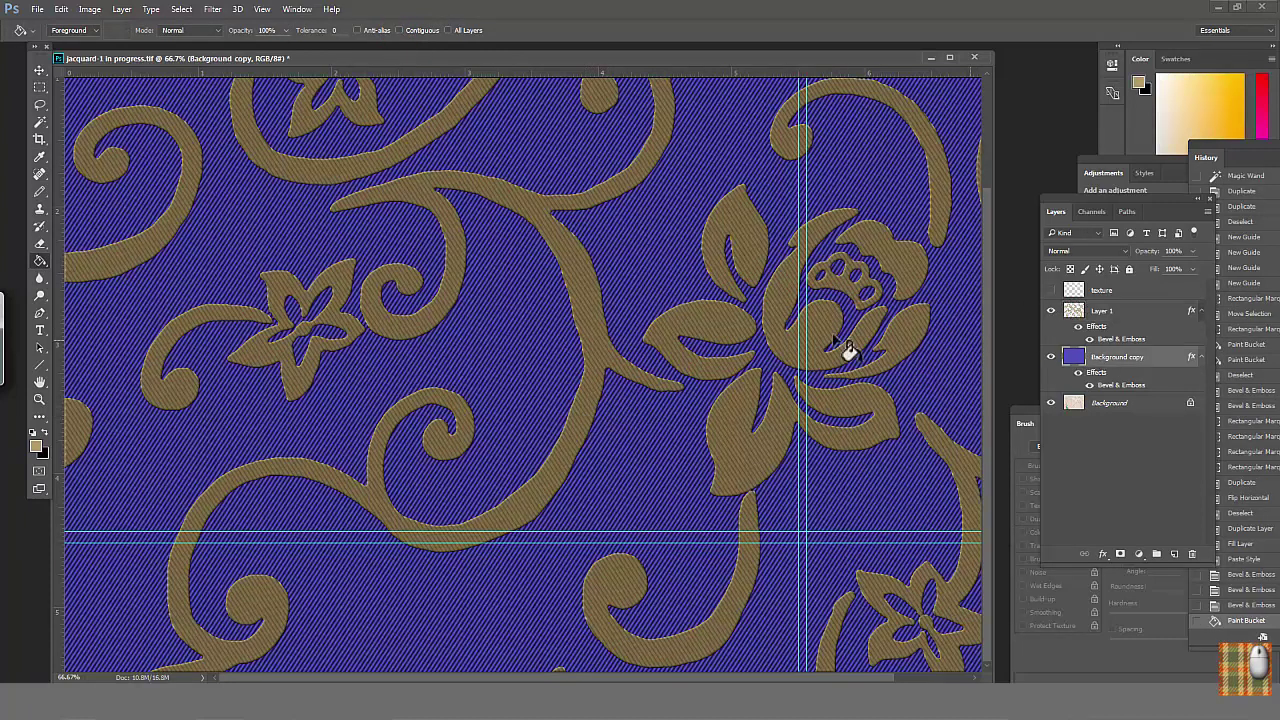
pyautogui.click(712, 356)
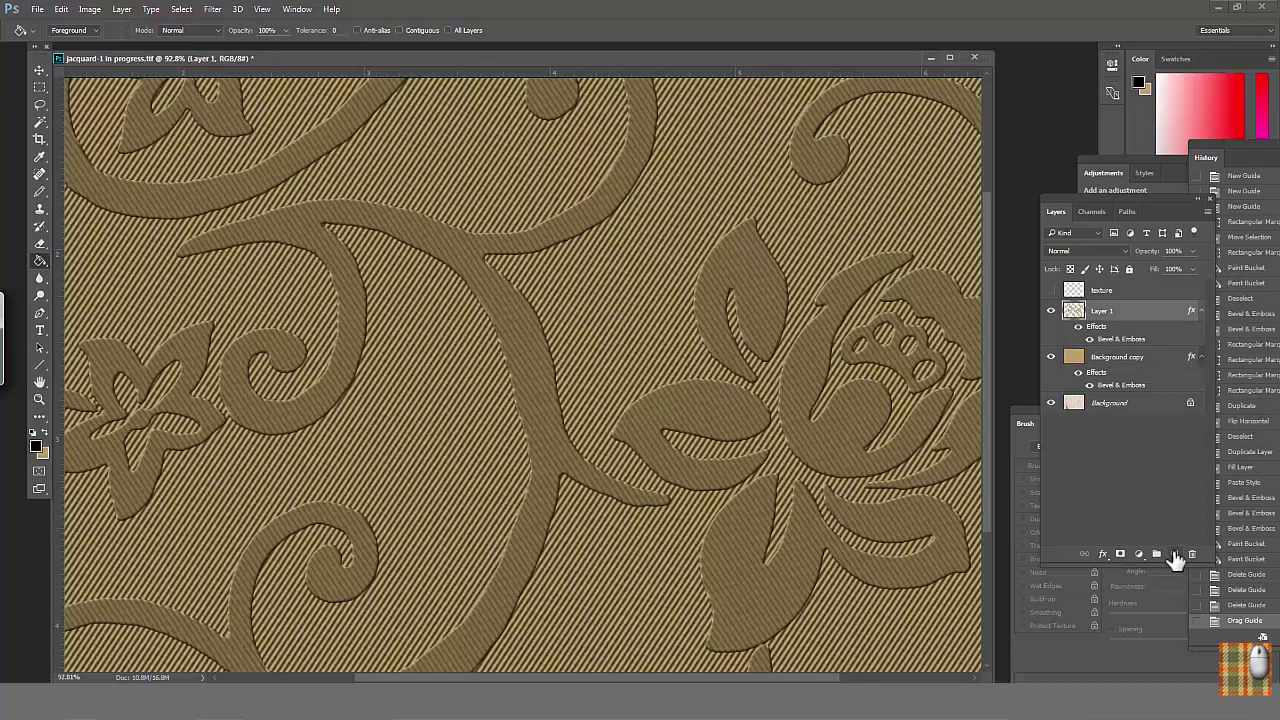
# Add a new layer above Layer 1 and set the foreground color to a bright green.
pyautogui.click(1175, 554)
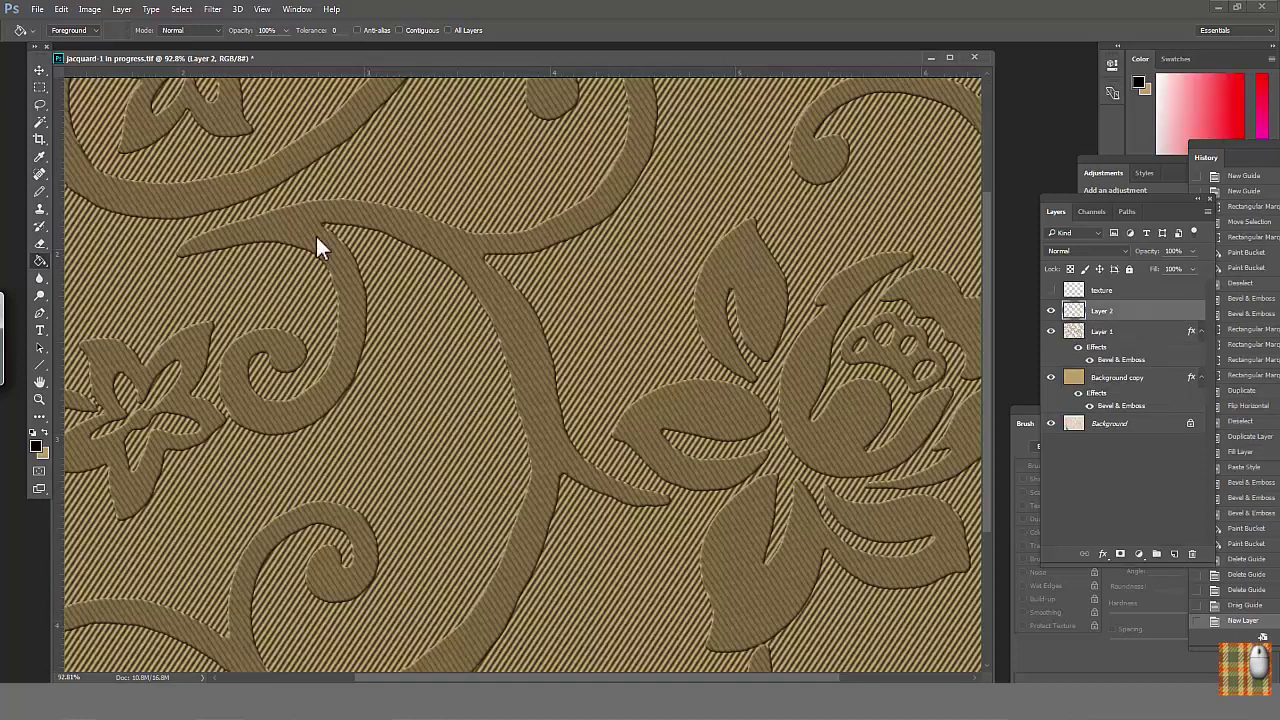
pyautogui.click(36, 445)
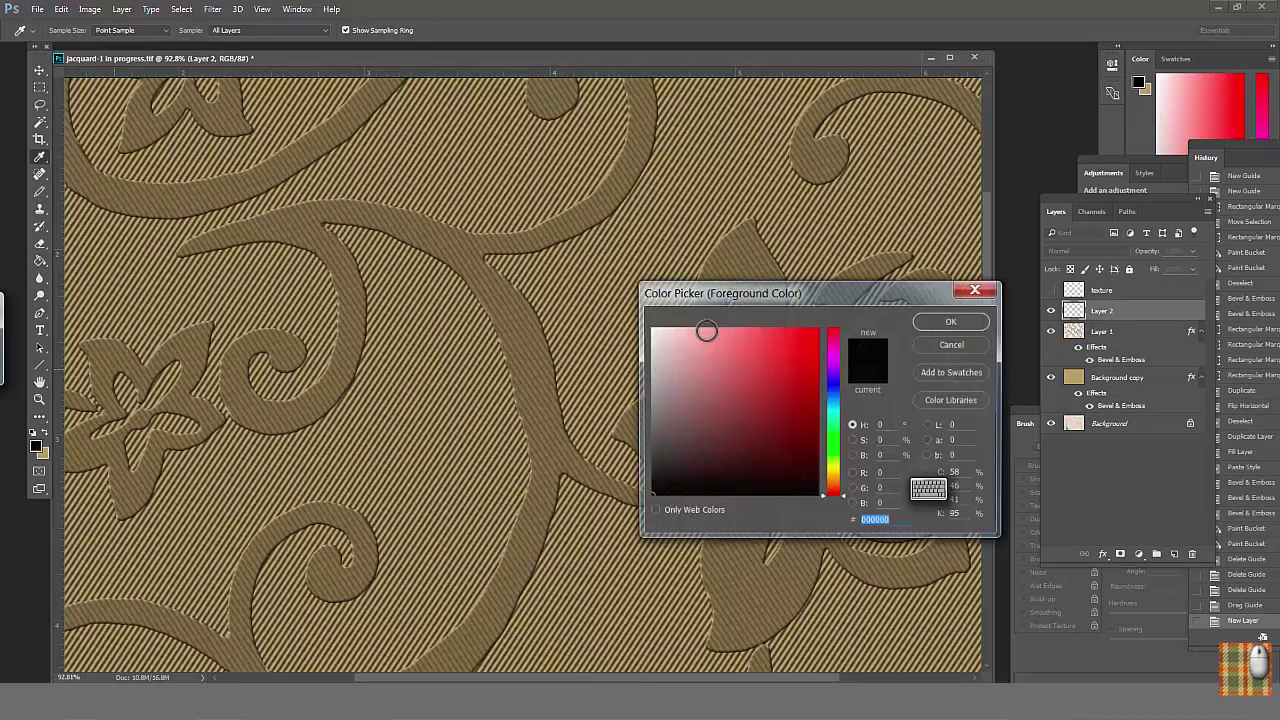
pyautogui.click(836, 436)
pyautogui.click(763, 383)
pyautogui.click(945, 321)
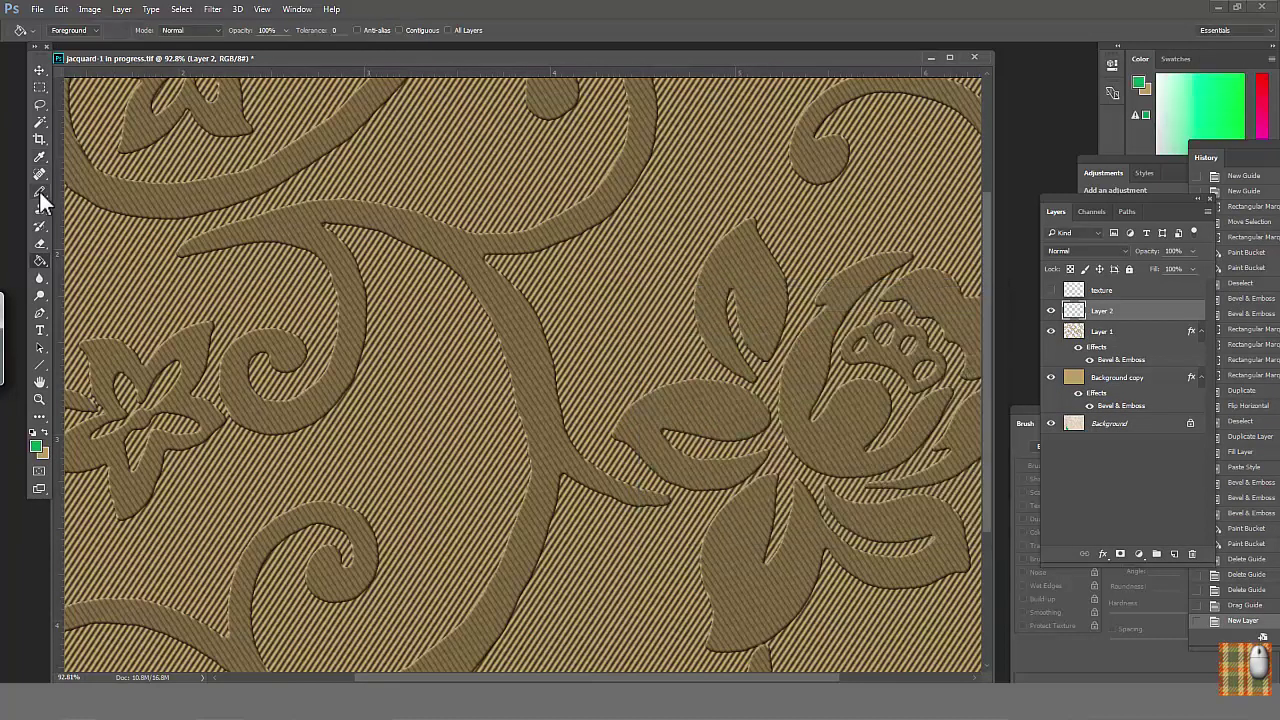
# Paint green accents on the petals of the left-hand flower with the Pencil tool.
pyautogui.rightClick(39, 190)
pyautogui.click(140, 203)
pyautogui.scroll(-3, 422, 362)
pyautogui.hscroll(-1, 422, 362)
pyautogui.moveTo(340, 423)
pyautogui.mouseDown()
pyautogui.moveTo(317, 480)
pyautogui.moveTo(348, 533)
pyautogui.moveTo(413, 534)
pyautogui.moveTo(358, 509)
pyautogui.moveTo(336, 529)
pyautogui.moveTo(493, 454)
pyautogui.moveTo(520, 509)
pyautogui.moveTo(344, 467)
pyautogui.moveTo(366, 442)
pyautogui.moveTo(318, 468)
pyautogui.mouseUp()
pyautogui.scroll(3, 494, 451)
pyautogui.hscroll(-1, 494, 451)
pyautogui.moveTo(353, 494)
pyautogui.mouseDown()
pyautogui.moveTo(374, 503)
pyautogui.moveTo(355, 497)
pyautogui.mouseUp()
pyautogui.moveTo(329, 517); pyautogui.dragTo(318, 540)
pyautogui.moveTo(295, 506); pyautogui.dragTo(309, 495)
# Paint green dots in the center of the large flower and a filled green crescent inside the upper central scroll.
pyautogui.moveTo(700, 420); pyautogui.dragTo(343, 253)
pyautogui.click(703, 249)
pyautogui.click(728, 240)
pyautogui.click(750, 250)
pyautogui.click(767, 275)
pyautogui.moveTo(767, 275); pyautogui.dragTo(926, 523)
pyautogui.moveTo(586, 200)
pyautogui.mouseDown()
pyautogui.moveTo(590, 280)
pyautogui.moveTo(438, 373)
pyautogui.moveTo(629, 246)
pyautogui.moveTo(594, 204)
pyautogui.mouseUp()
pyautogui.press('g')
pyautogui.click(585, 318)
# Paint green accents with the Pencil tool on the petals of the upper-left flower.
pyautogui.click(40, 190)
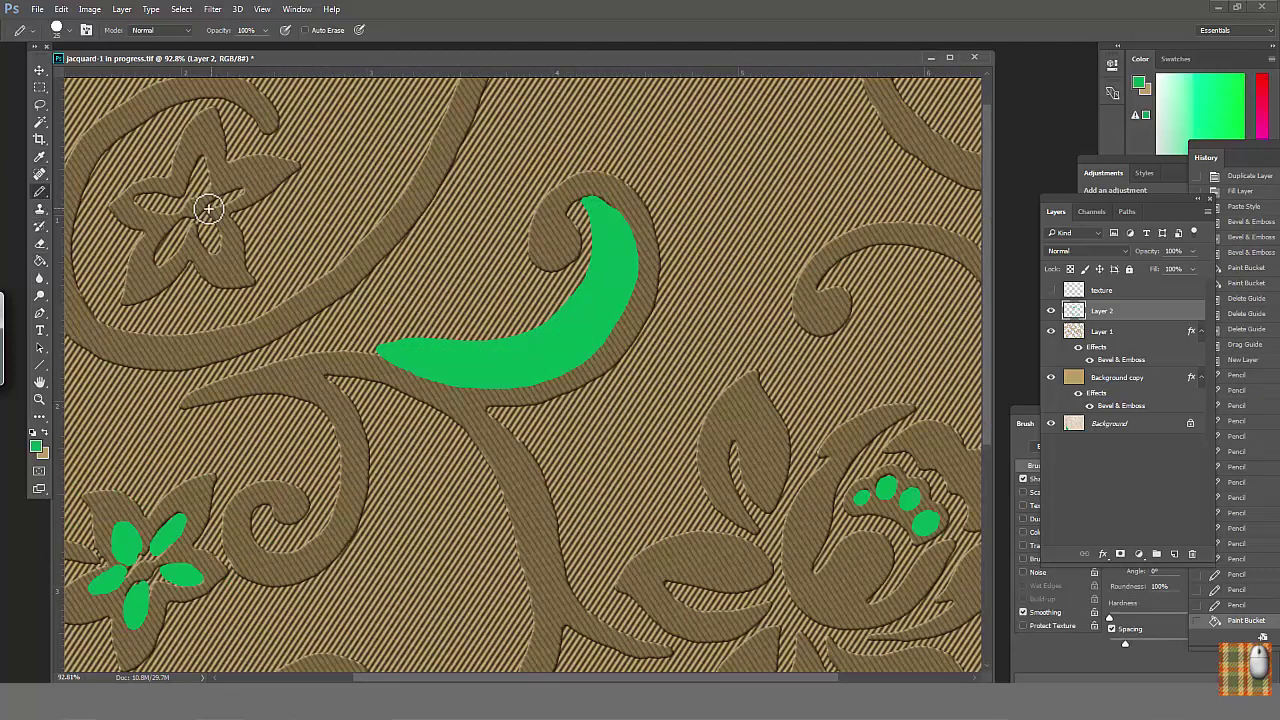
pyautogui.moveTo(216, 200); pyautogui.dragTo(238, 191)
pyautogui.moveTo(205, 146)
pyautogui.mouseDown()
pyautogui.moveTo(193, 194)
pyautogui.moveTo(139, 203)
pyautogui.moveTo(177, 226)
pyautogui.moveTo(160, 262)
pyautogui.mouseUp()
pyautogui.moveTo(205, 230)
pyautogui.mouseDown()
pyautogui.moveTo(216, 263)
pyautogui.moveTo(208, 222)
pyautogui.mouseUp()
# Draw green crescent accents inside the remaining scrolls of the floral pattern.
pyautogui.hotkey('ctrl', '-')
pyautogui.moveTo(840, 324)
pyautogui.mouseDown()
pyautogui.moveTo(823, 243)
pyautogui.moveTo(839, 320)
pyautogui.mouseUp()
pyautogui.moveTo(204, 586); pyautogui.dragTo(286, 486)
pyautogui.moveTo(286, 486)
pyautogui.mouseDown()
pyautogui.moveTo(223, 514)
pyautogui.moveTo(198, 558)
pyautogui.mouseUp()
pyautogui.moveTo(198, 558); pyautogui.dragTo(286, 486)
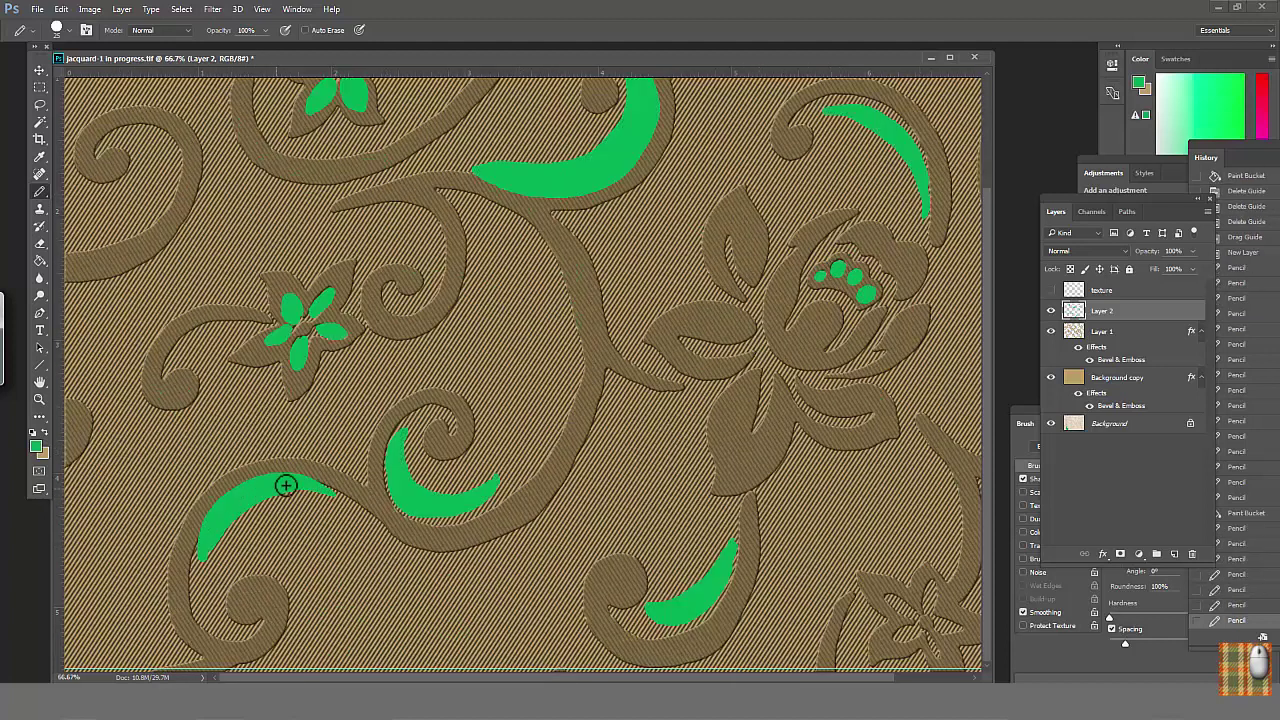
# Show the texture layer, duplicate its mirrored stripe tile beside the original and rotate the copy 90° clockwise.
pyautogui.hotkey('ctrl', '-')
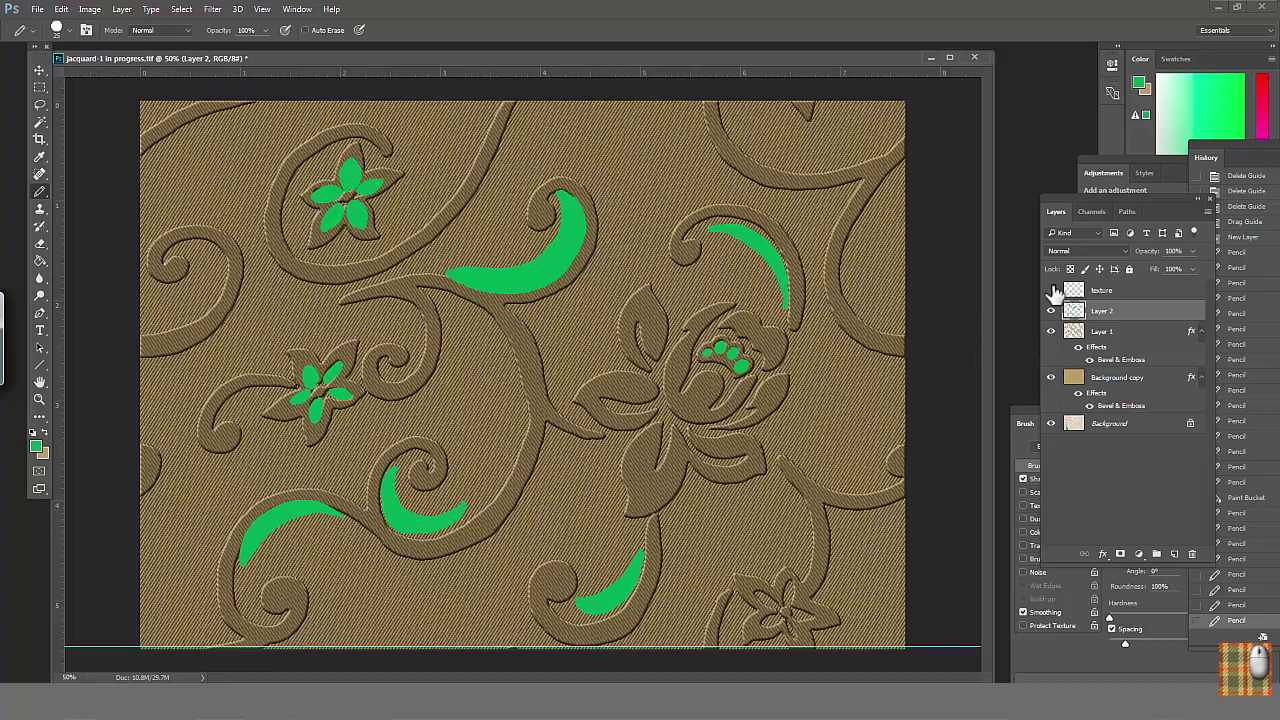
pyautogui.press('m')
pyautogui.moveTo(640, 545); pyautogui.dragTo(651, 557)
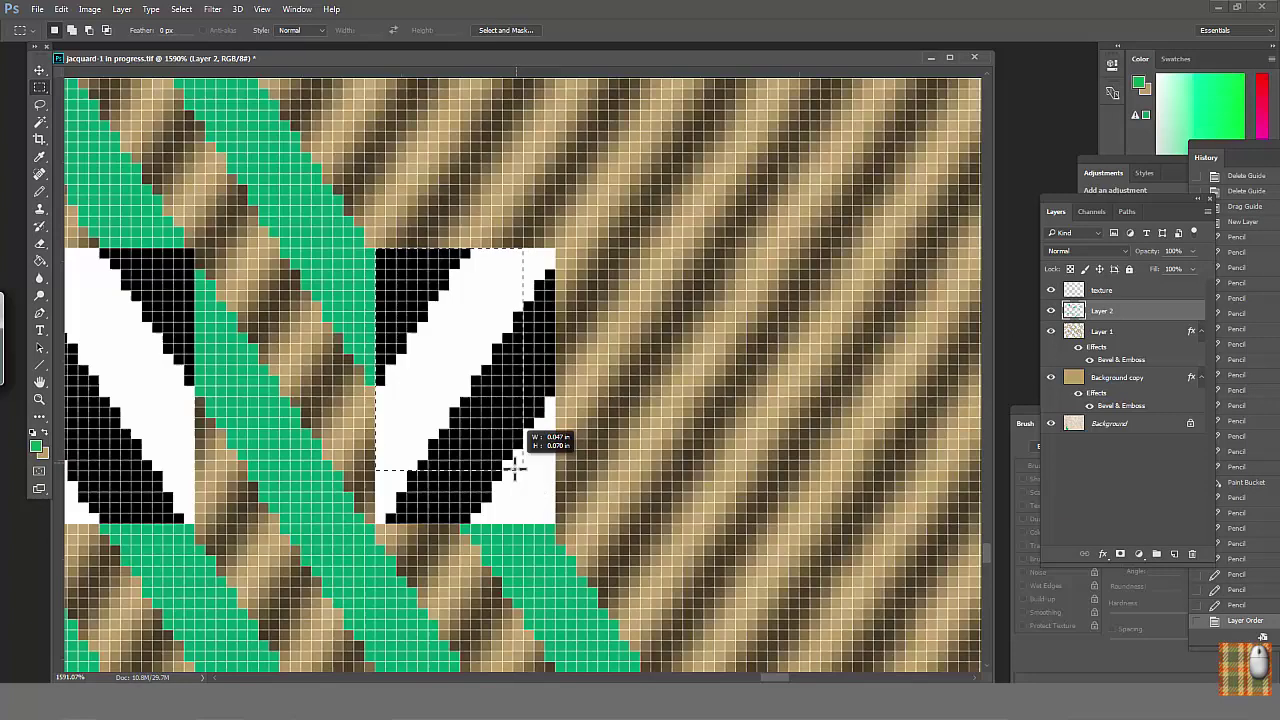
pyautogui.moveTo(516, 467); pyautogui.dragTo(551, 509)
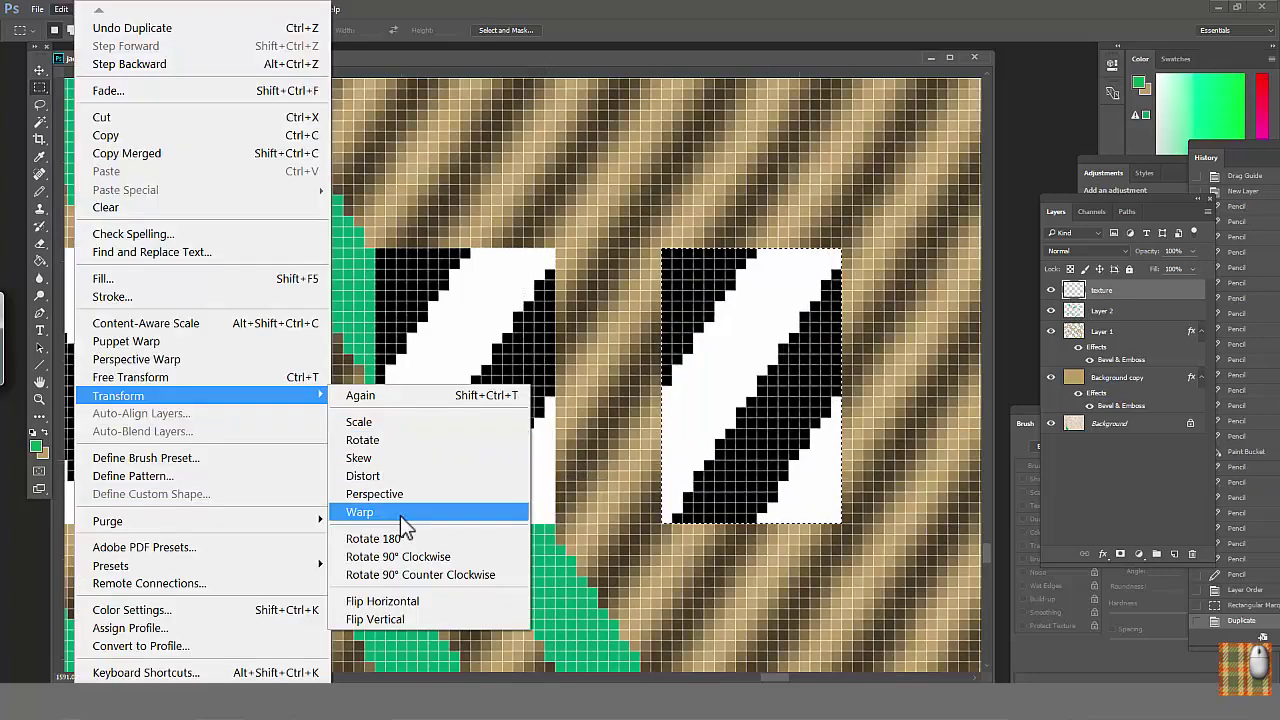
pyautogui.click(413, 555)
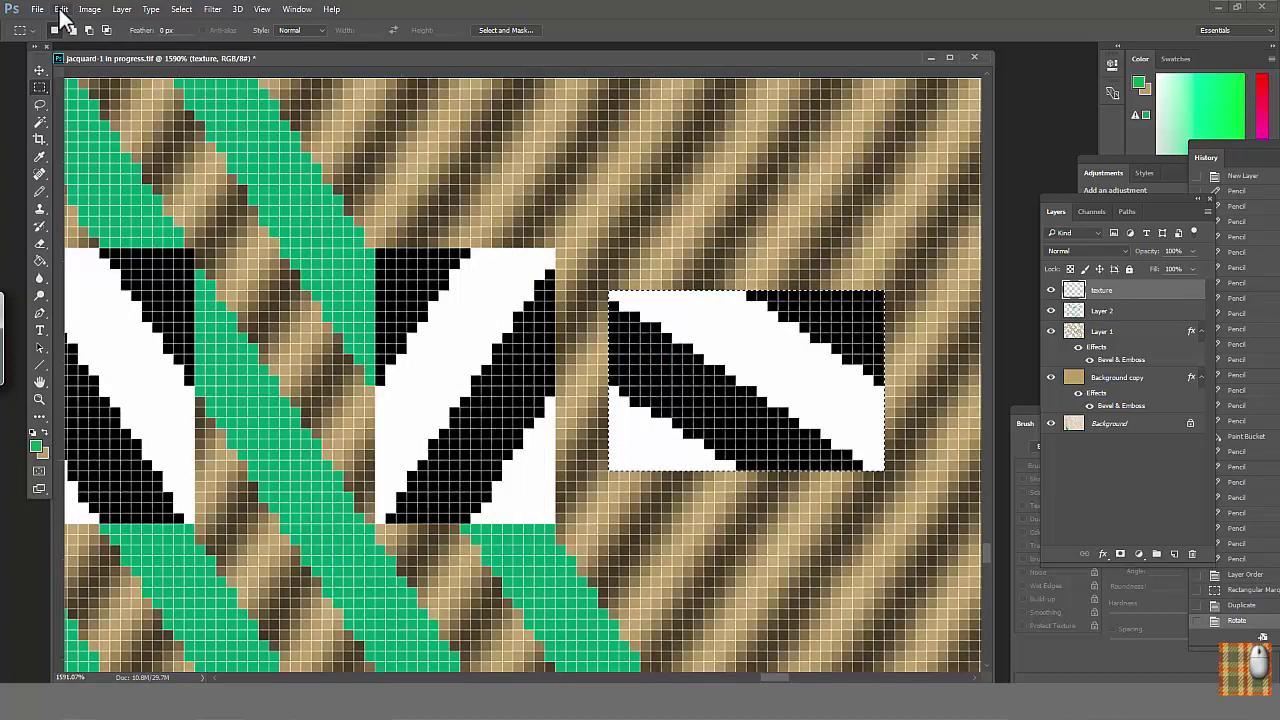
# Define the selected rotated stripe tile as a new pattern.
pyautogui.click(61, 10)
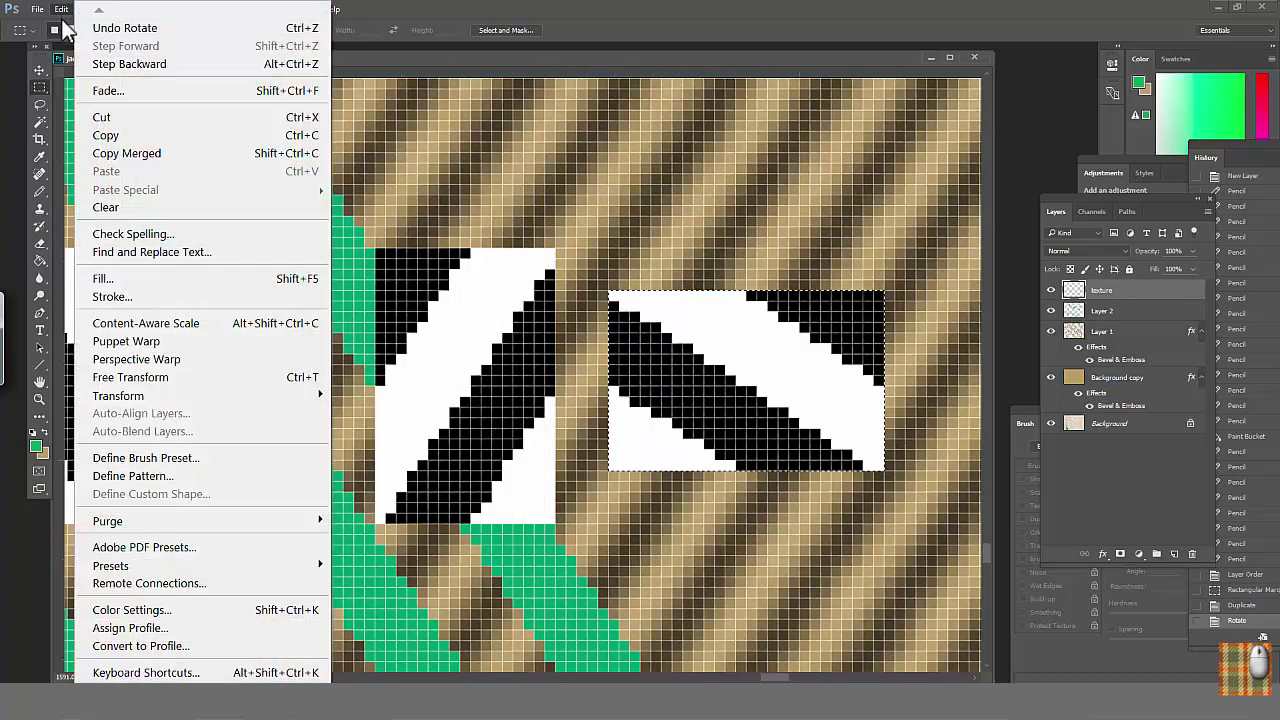
pyautogui.click(115, 480)
pyautogui.click(771, 240)
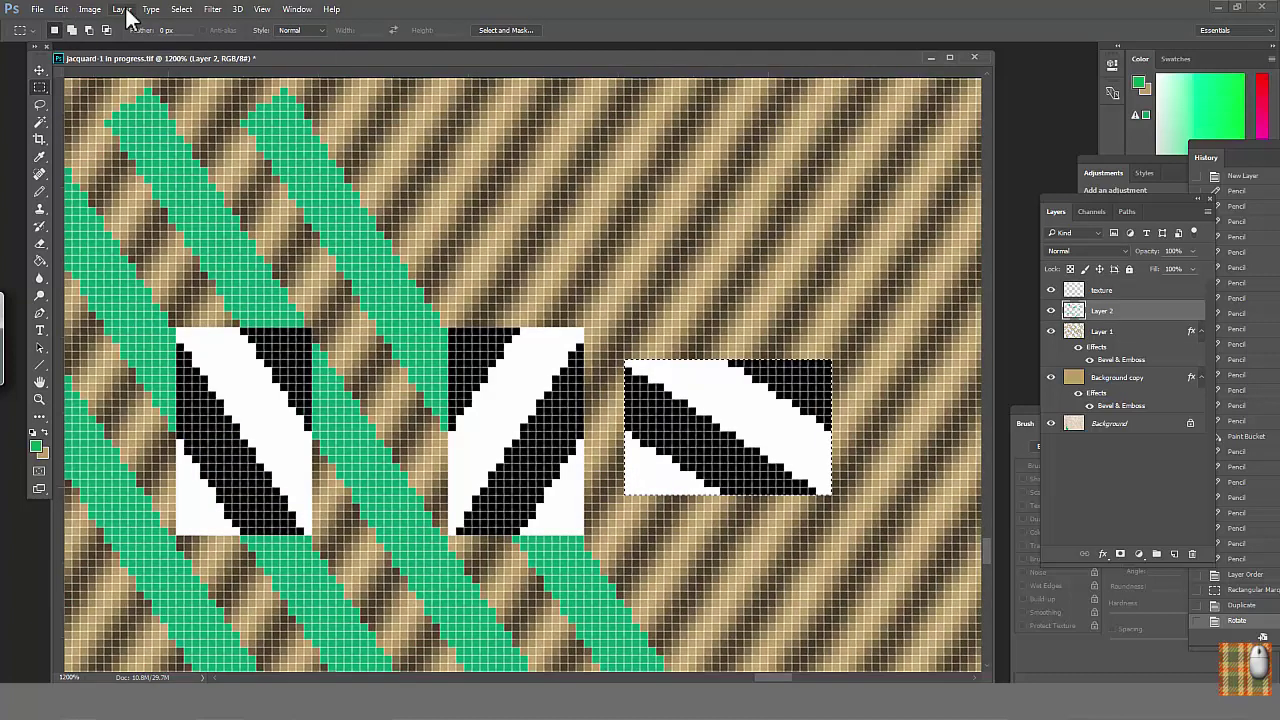
# Paste the copied layer style onto Layer 2 and hide the texture layer.
pyautogui.click(122, 10)
pyautogui.moveTo(200, 155)
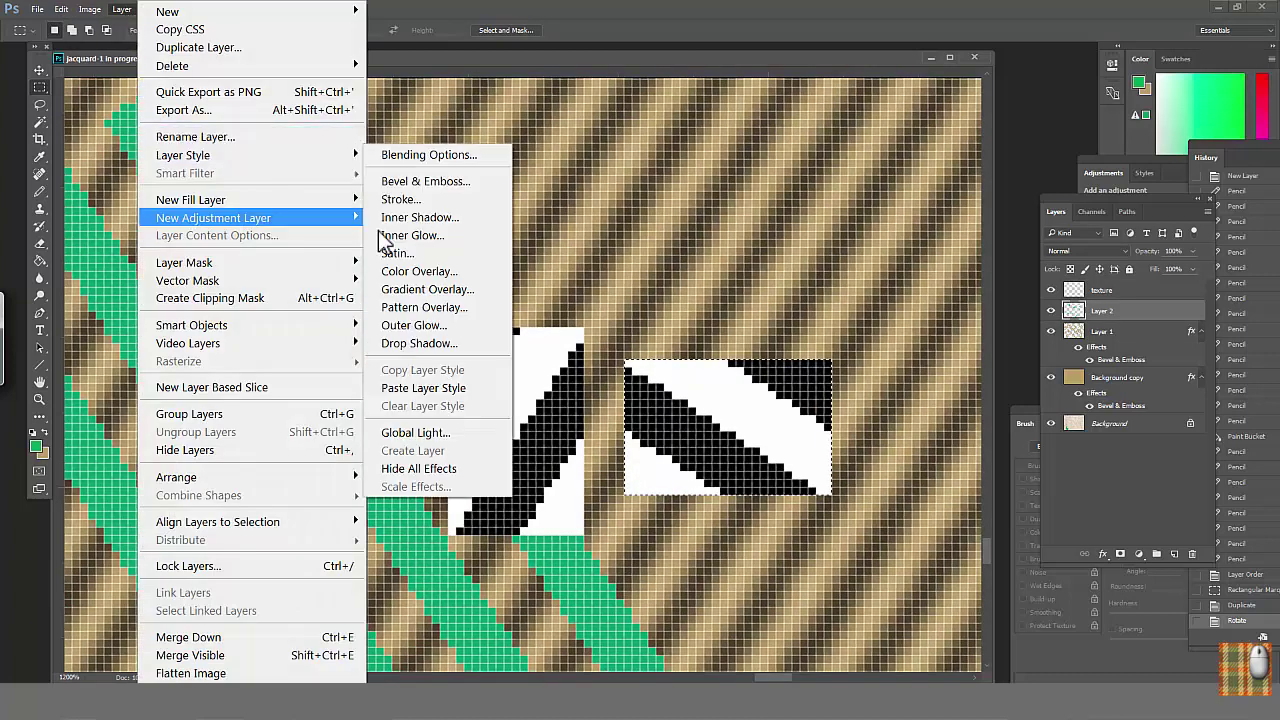
pyautogui.click(420, 388)
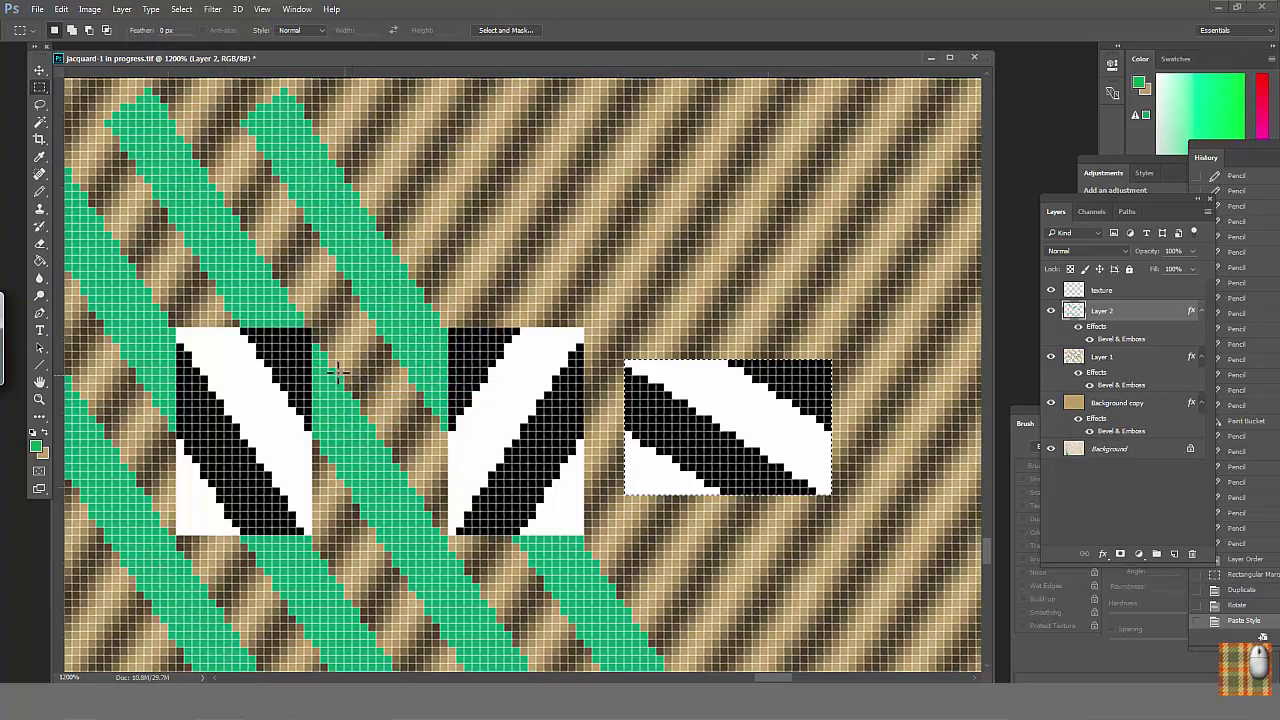
pyautogui.hotkey('ctrl', '-')
pyautogui.click(1050, 289)
# Change the Bevel & Emboss texture pattern on Layer 2 to the rotated stripe tile.
pyautogui.doubleClick(1110, 338)
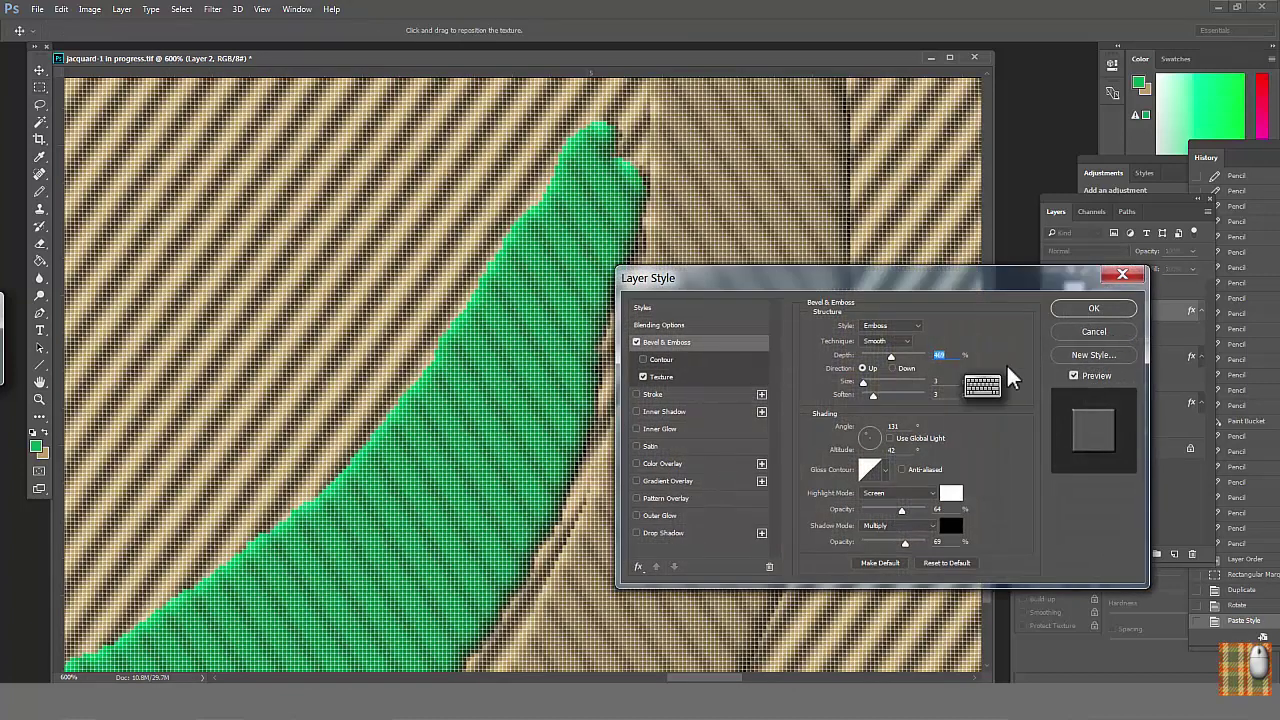
pyautogui.click(668, 380)
pyautogui.click(880, 341)
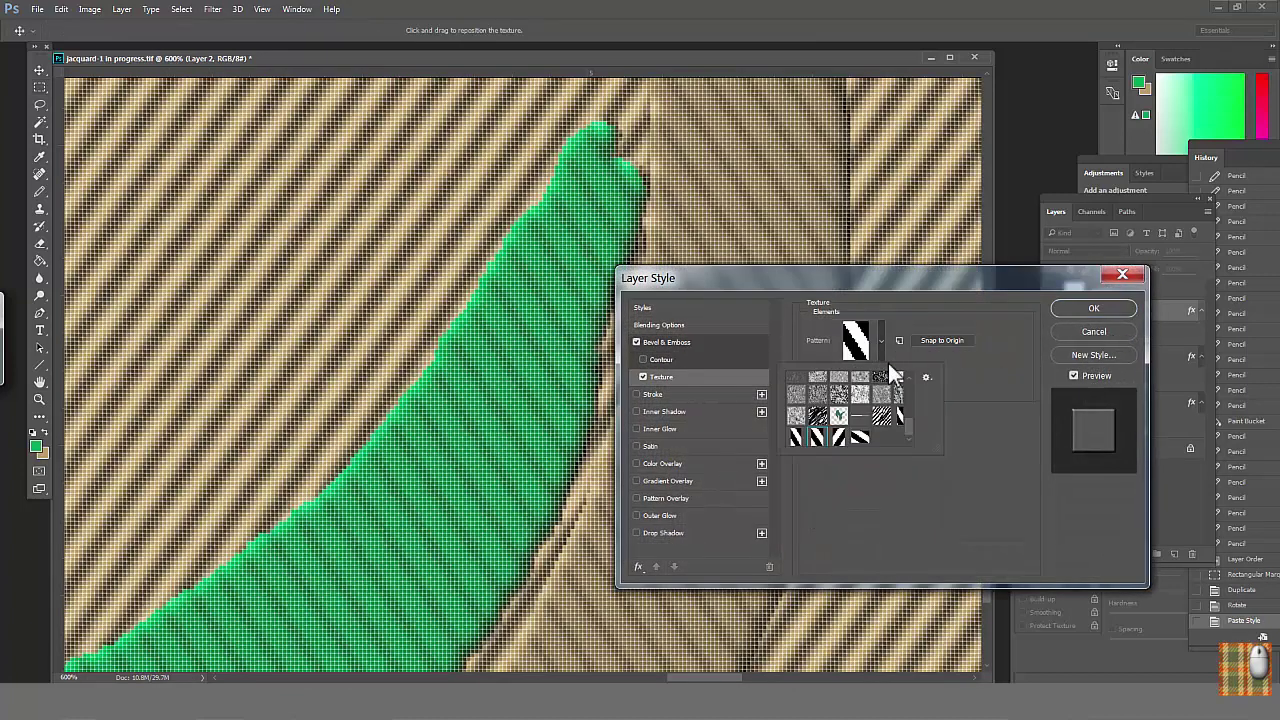
pyautogui.click(857, 440)
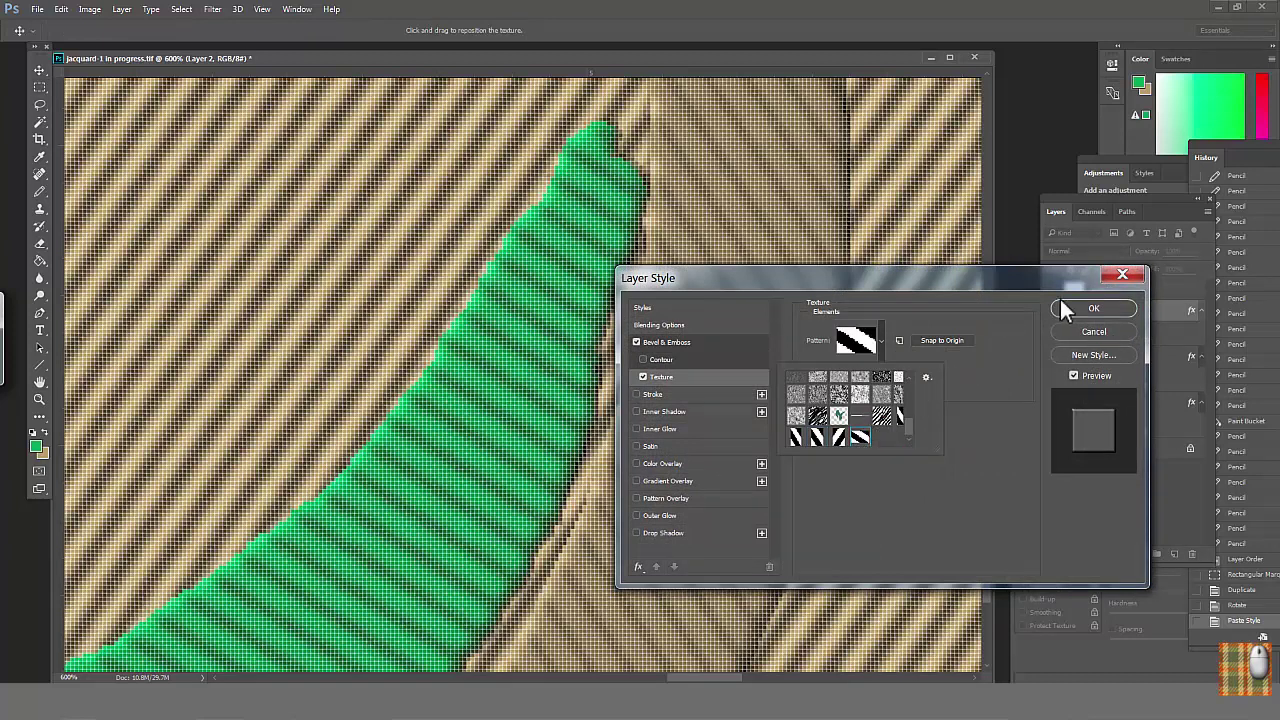
pyautogui.click(1094, 308)
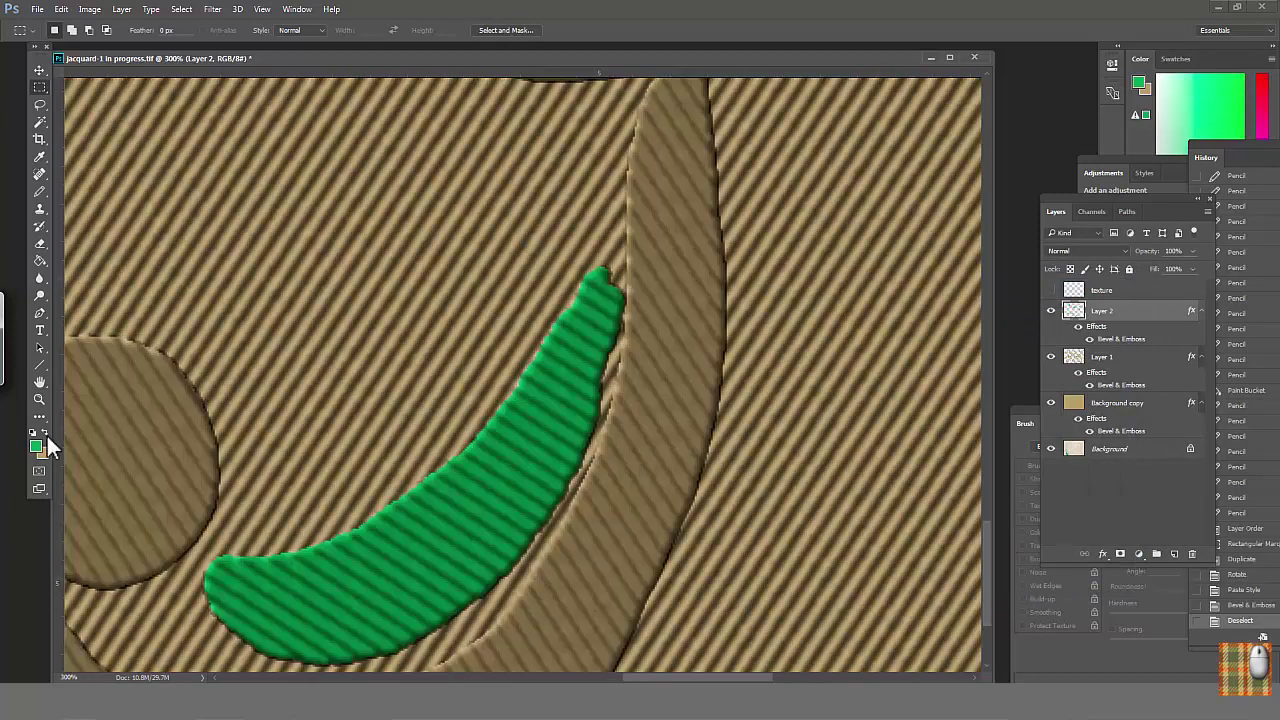
# Swap the foreground and background colors and fill the green accents on Layer 2 with the tan color.
pyautogui.click(45, 432)
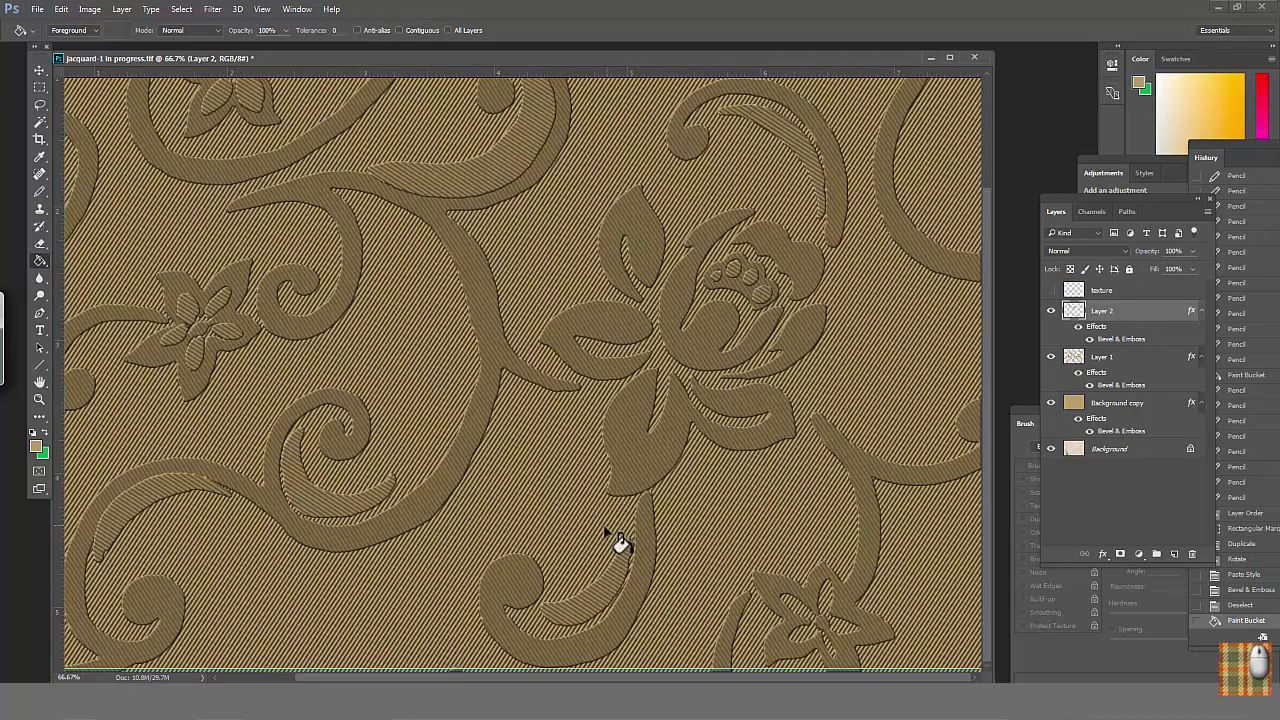
pyautogui.hotkey('ctrl', '-')
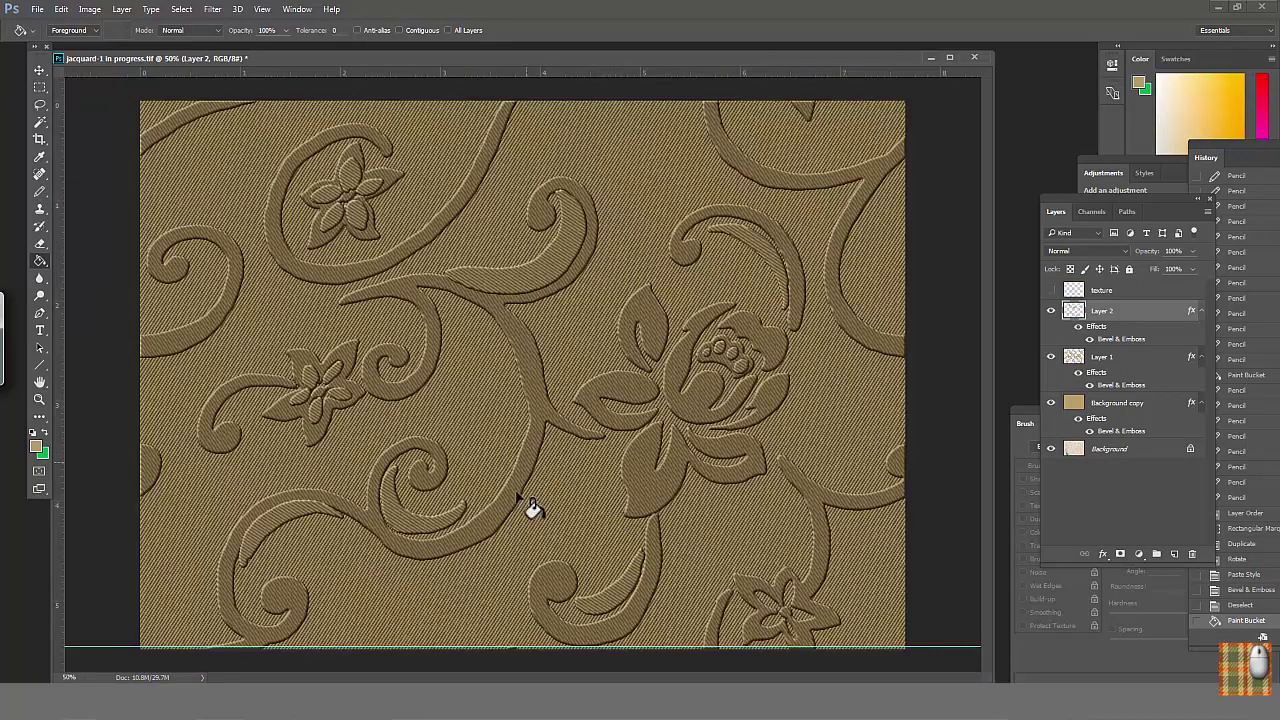
# Select the entire canvas and define the finished jacquard design as a pattern.
pyautogui.click(181, 9)
pyautogui.click(192, 30)
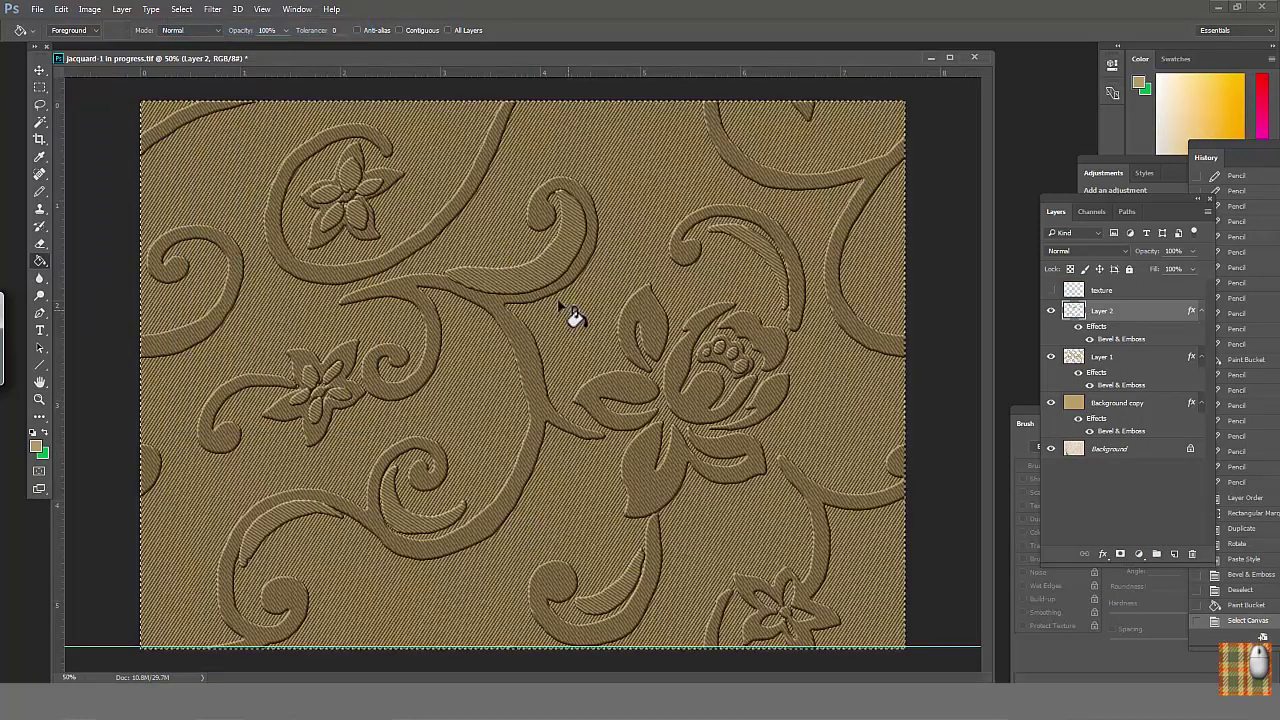
pyautogui.click(61, 9)
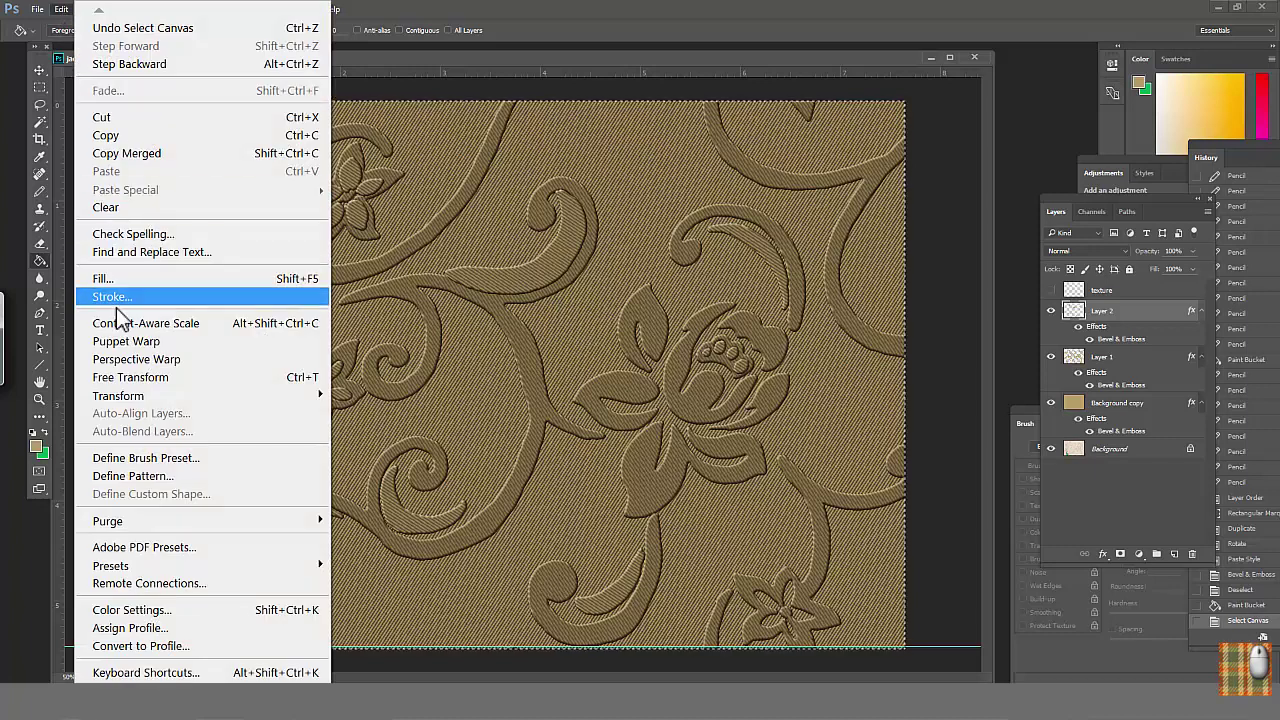
pyautogui.click(137, 478)
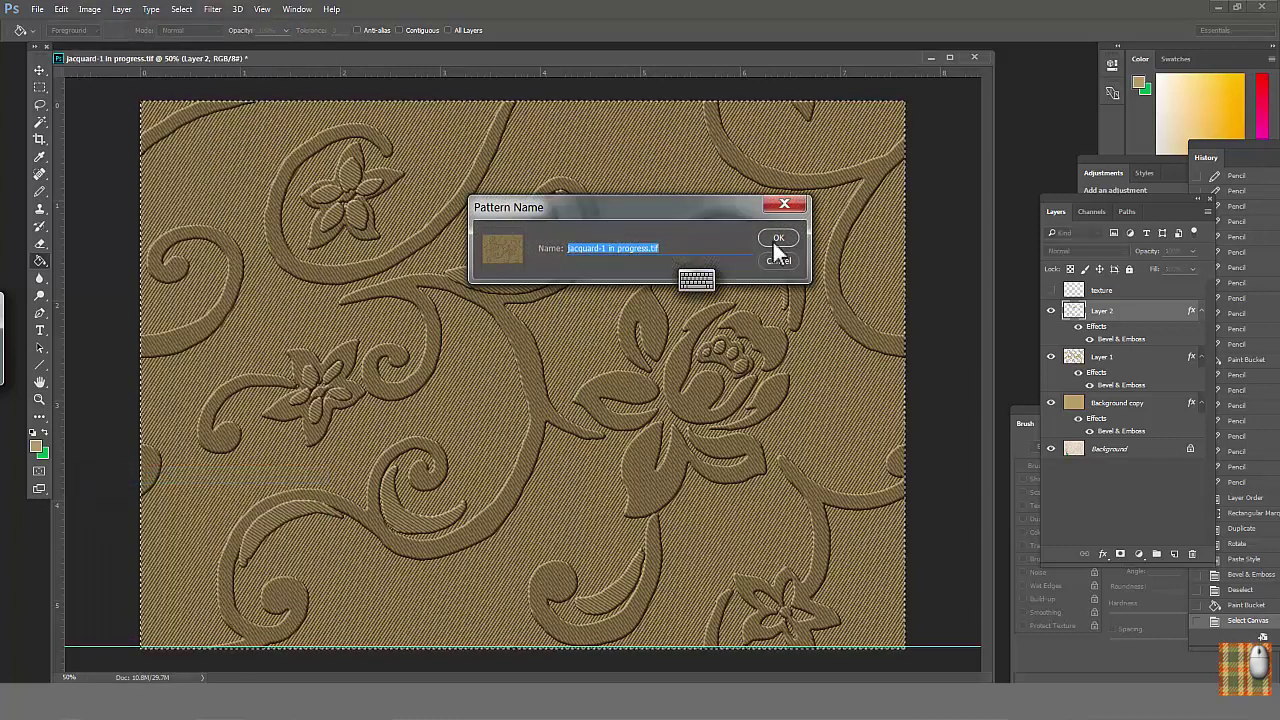
pyautogui.click(777, 239)
# Create a new white RGB document 15 inches wide and 18 inches high at 200 pixels/inch.
pyautogui.click(37, 9)
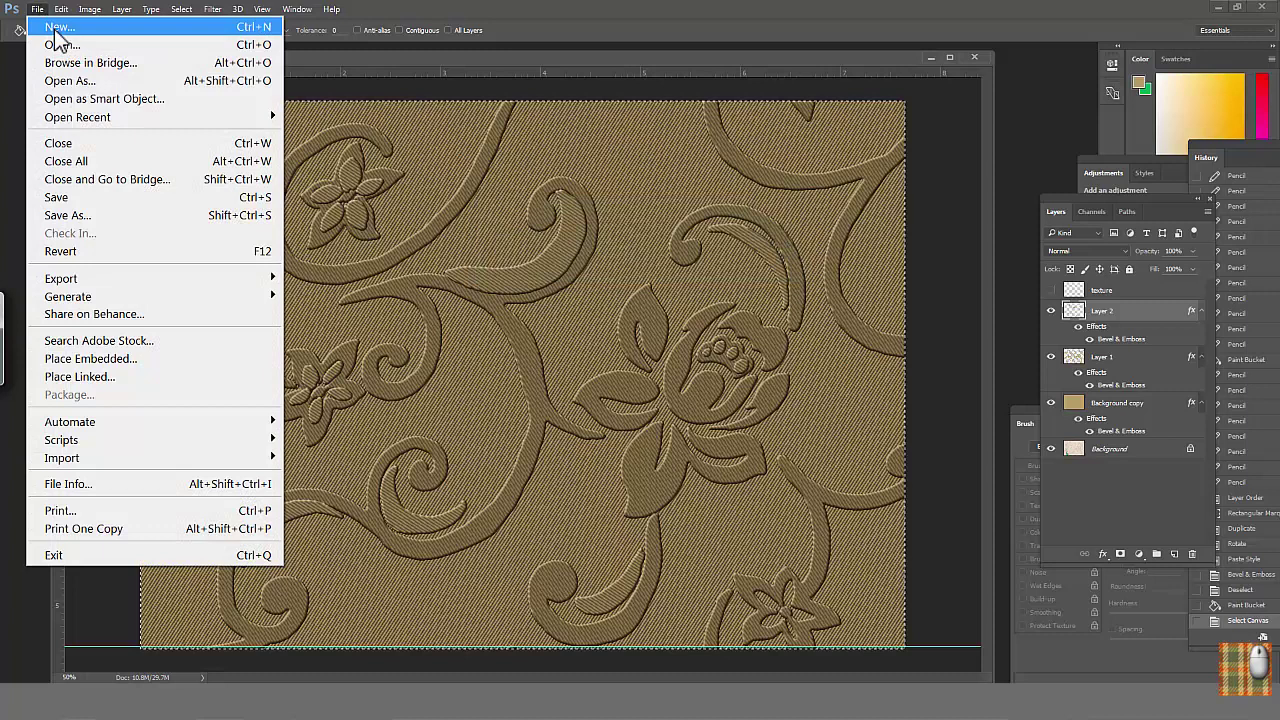
pyautogui.click(517, 294)
pyautogui.hotkey('ctrl', 'n')
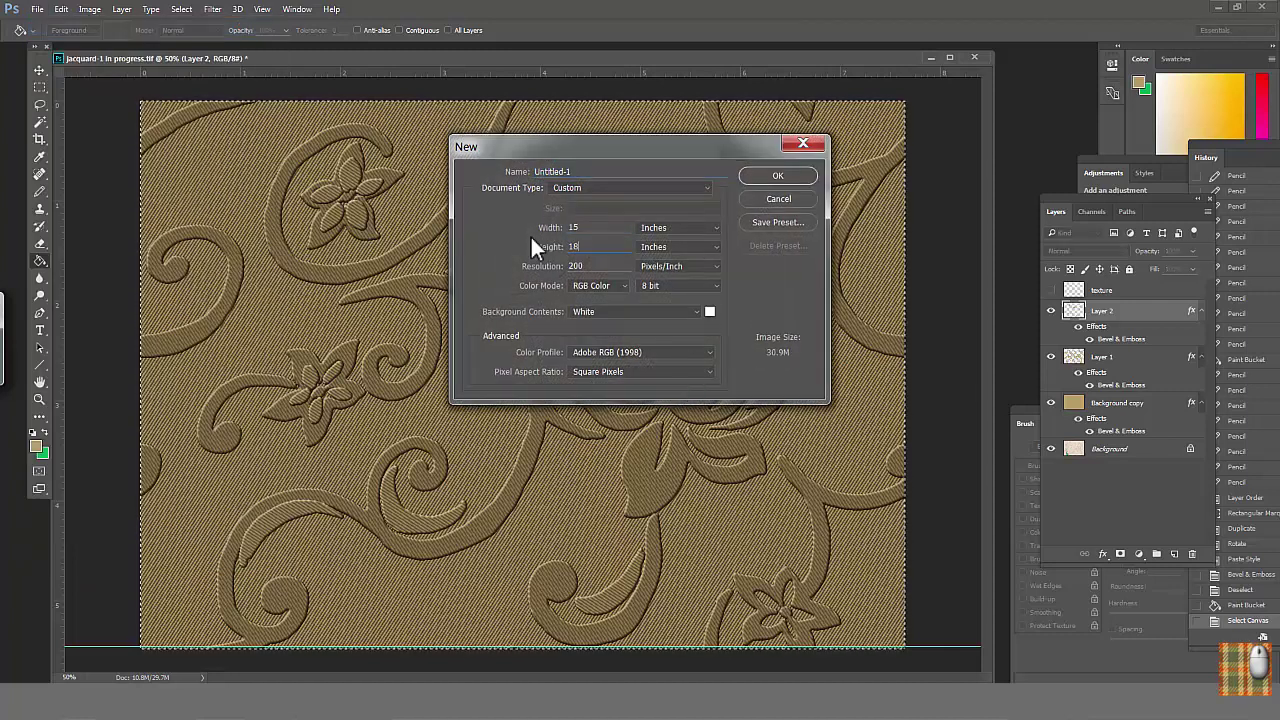
pyautogui.click(777, 175)
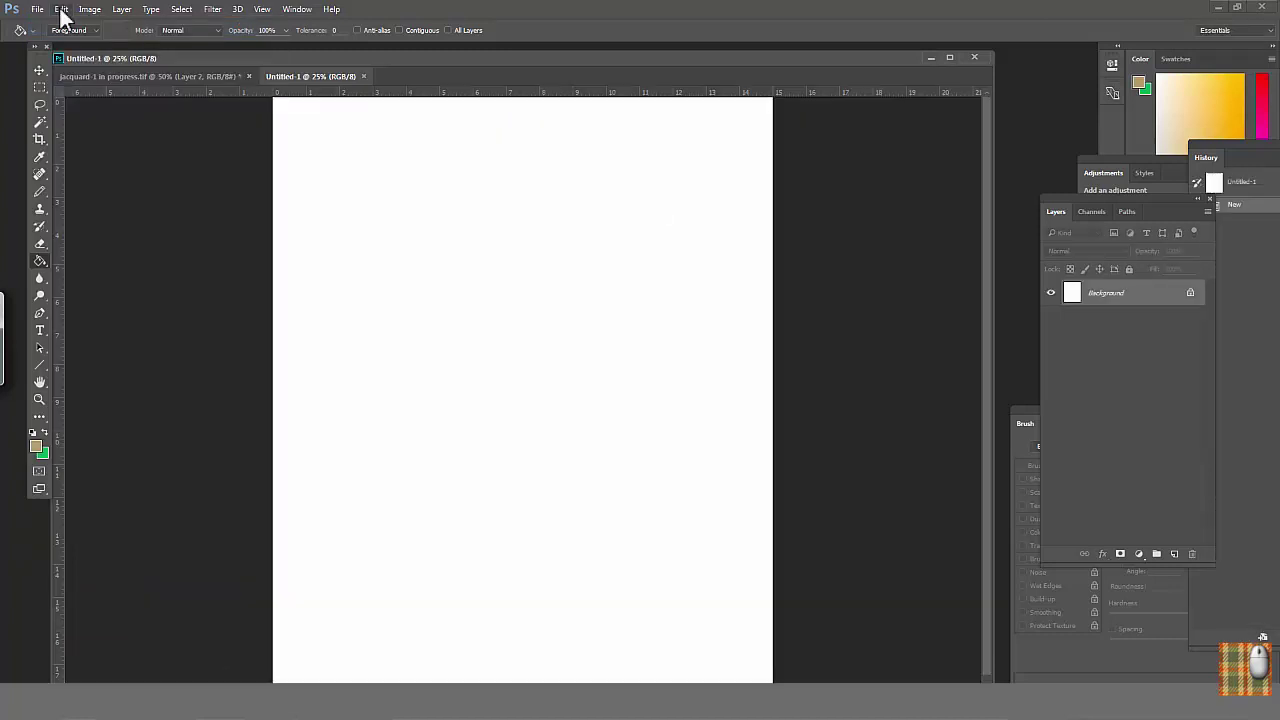
# Fill the blank document's background with the newly defined full jacquard pattern.
pyautogui.click(61, 9)
pyautogui.click(106, 278)
pyautogui.click(650, 204)
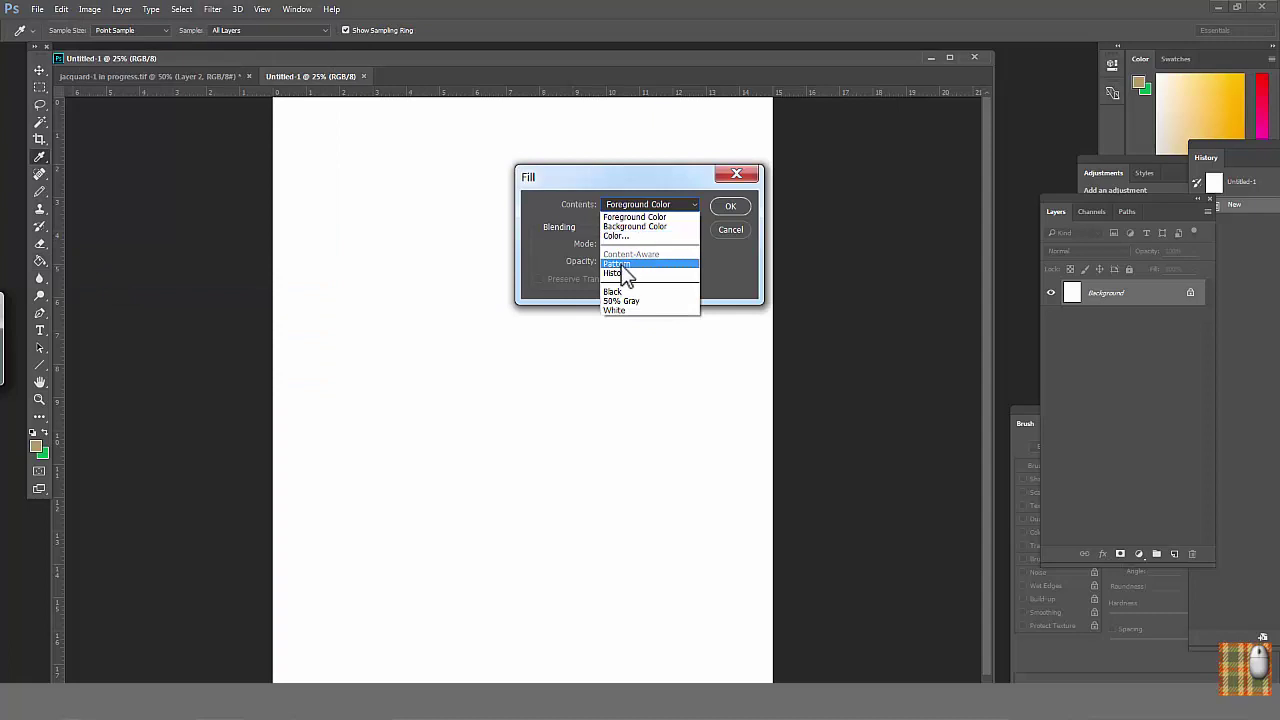
pyautogui.click(625, 264)
pyautogui.click(627, 242)
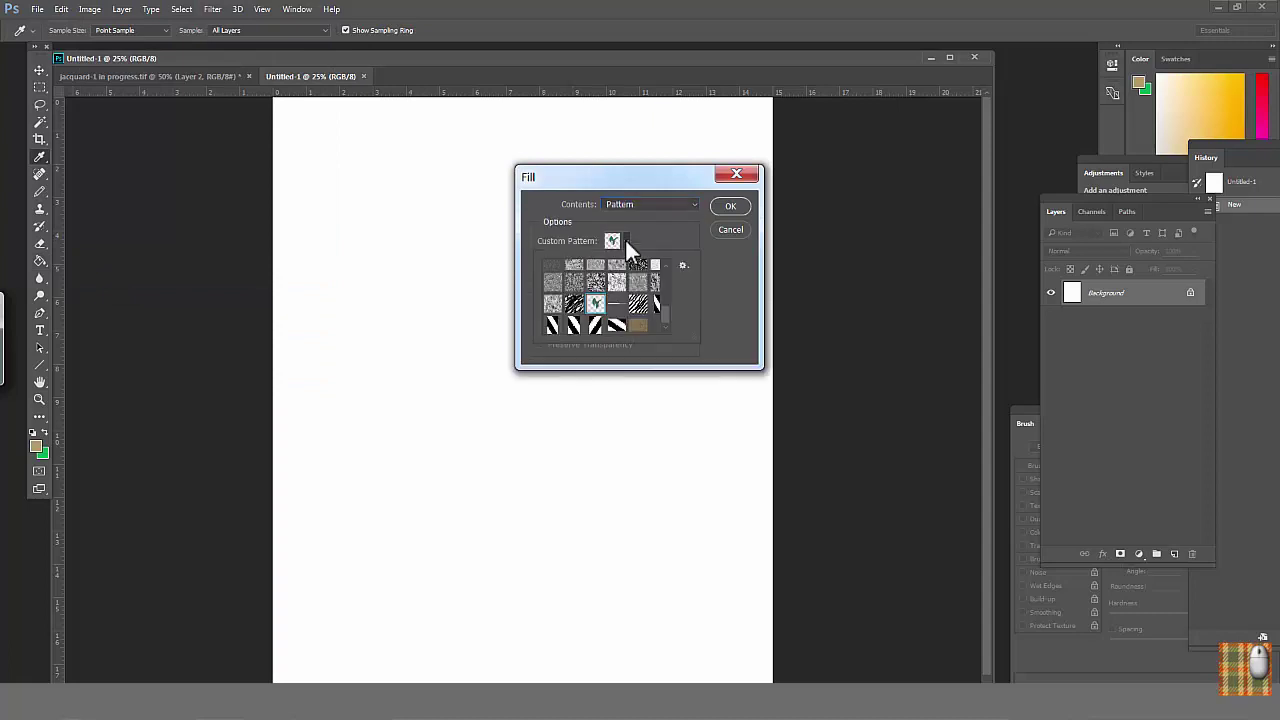
pyautogui.click(641, 330)
pyautogui.click(739, 214)
pyautogui.press('g')
pyautogui.click(735, 207)
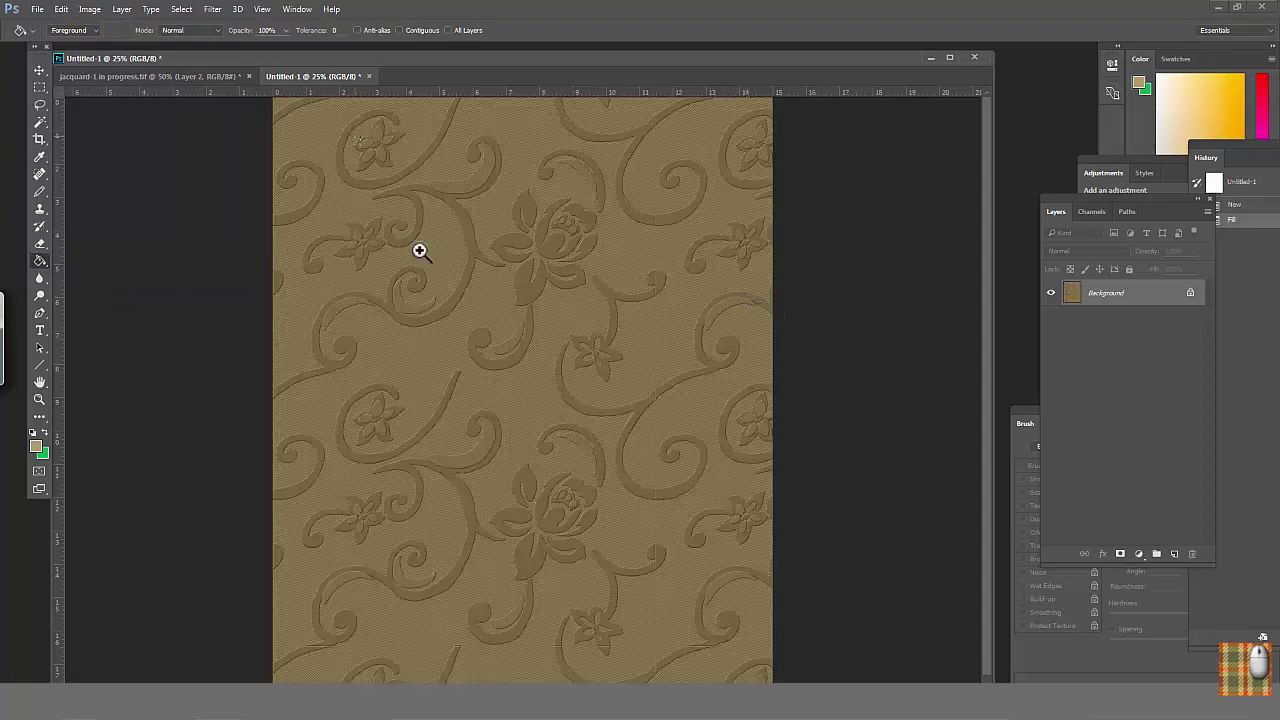
# Examine the tile edges of the pattern-filled fabric up close for seams across the vines and flowers.
pyautogui.moveTo(420, 250); pyautogui.dragTo(650, 456)
pyautogui.scroll(5, 732, 387)
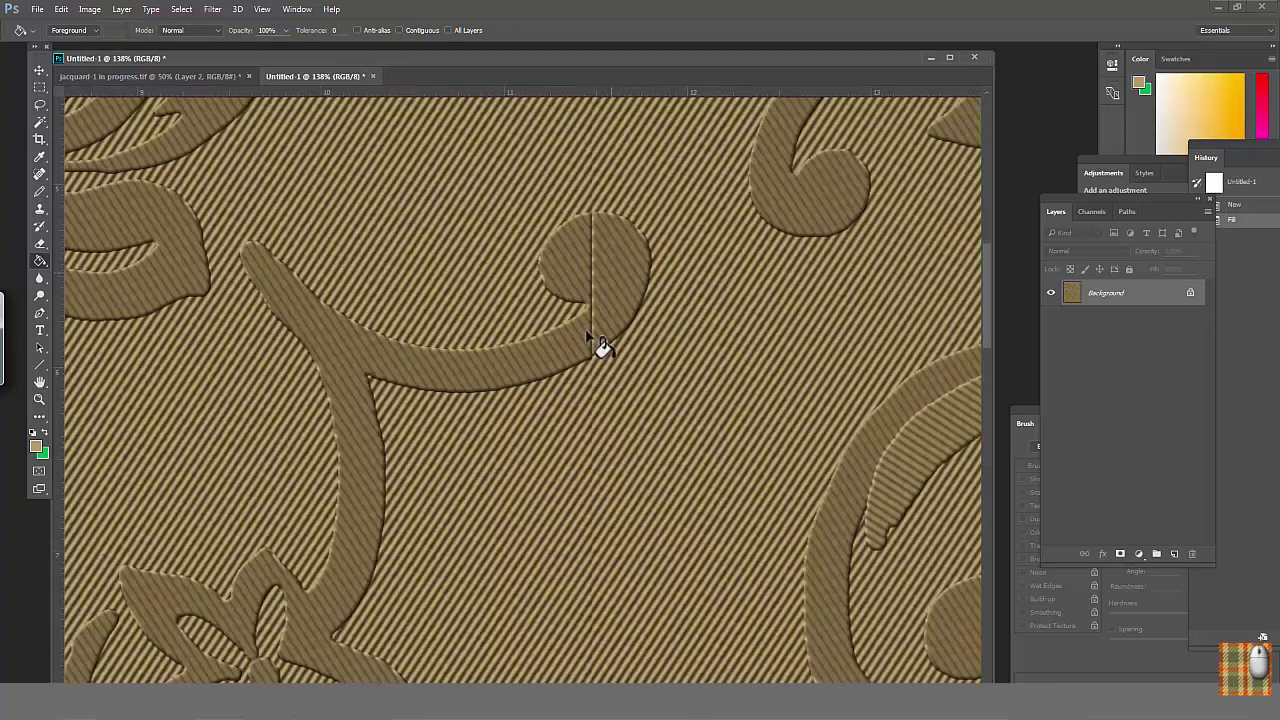
pyautogui.press('space')
pyautogui.moveTo(460, 470); pyautogui.dragTo(615, 394)
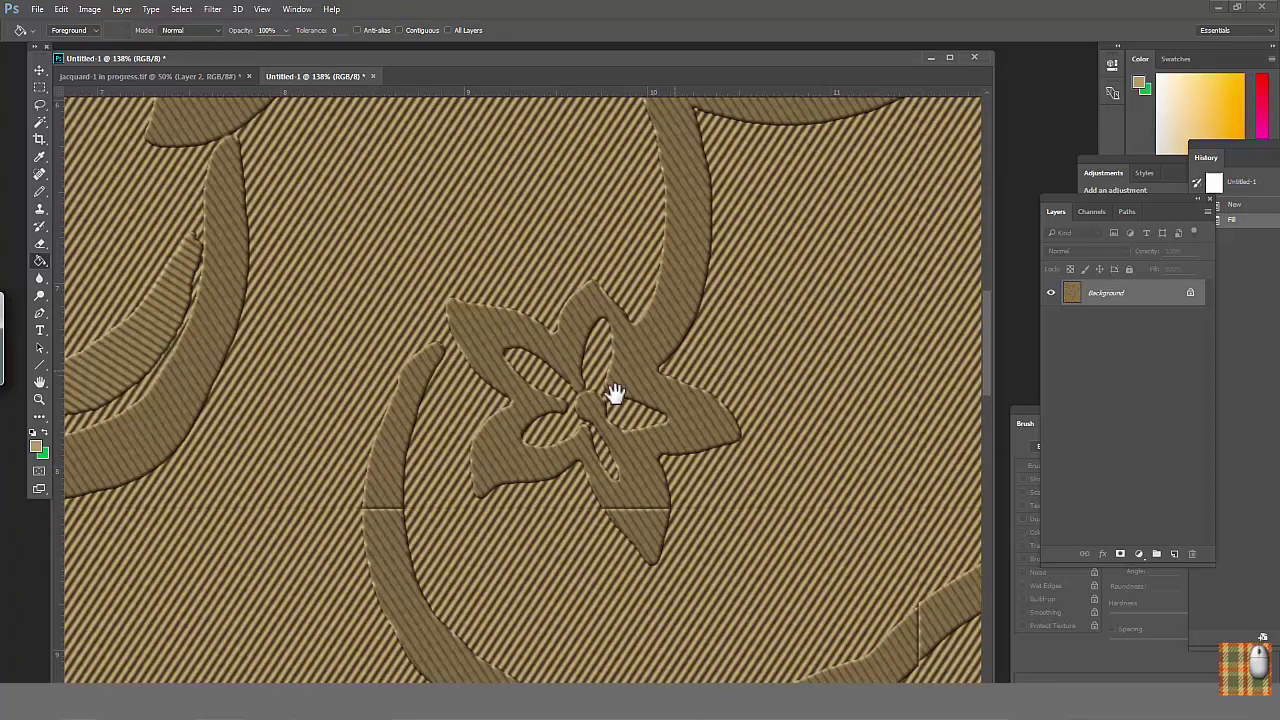
pyautogui.moveTo(725, 540); pyautogui.dragTo(614, 334)
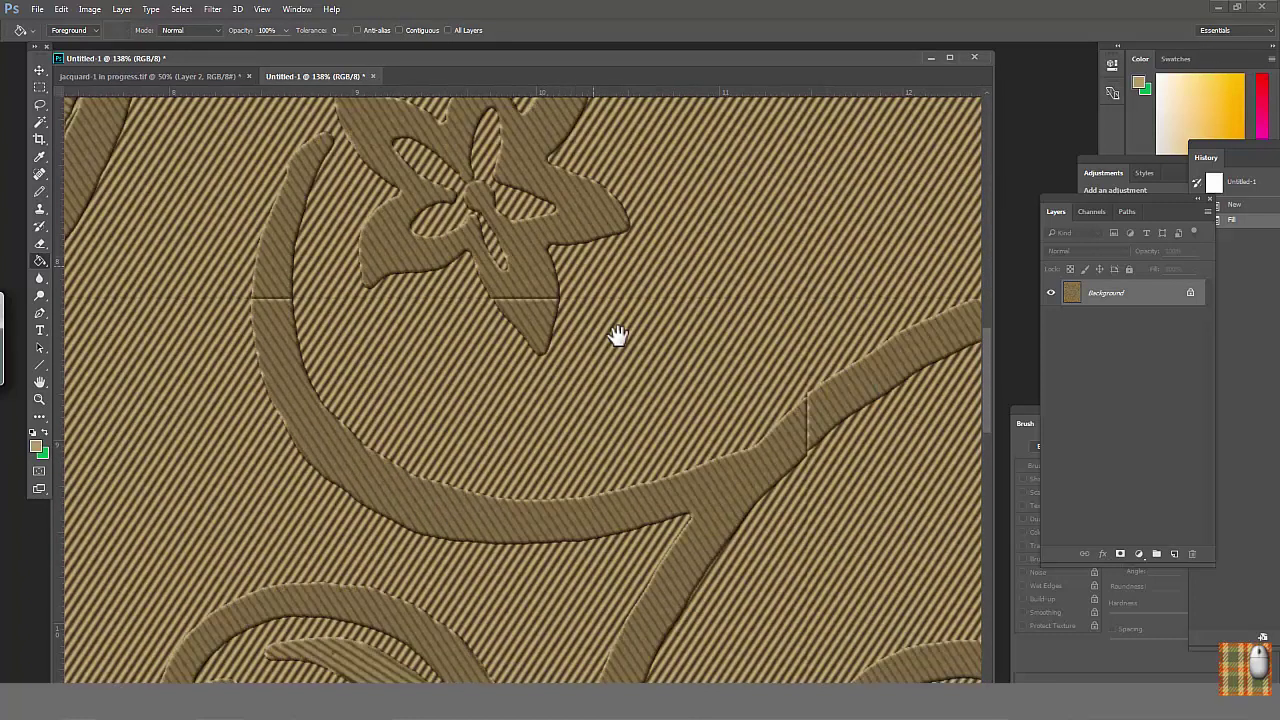
pyautogui.keyDown('alt'); pyautogui.click(749, 483); pyautogui.keyUp('alt')
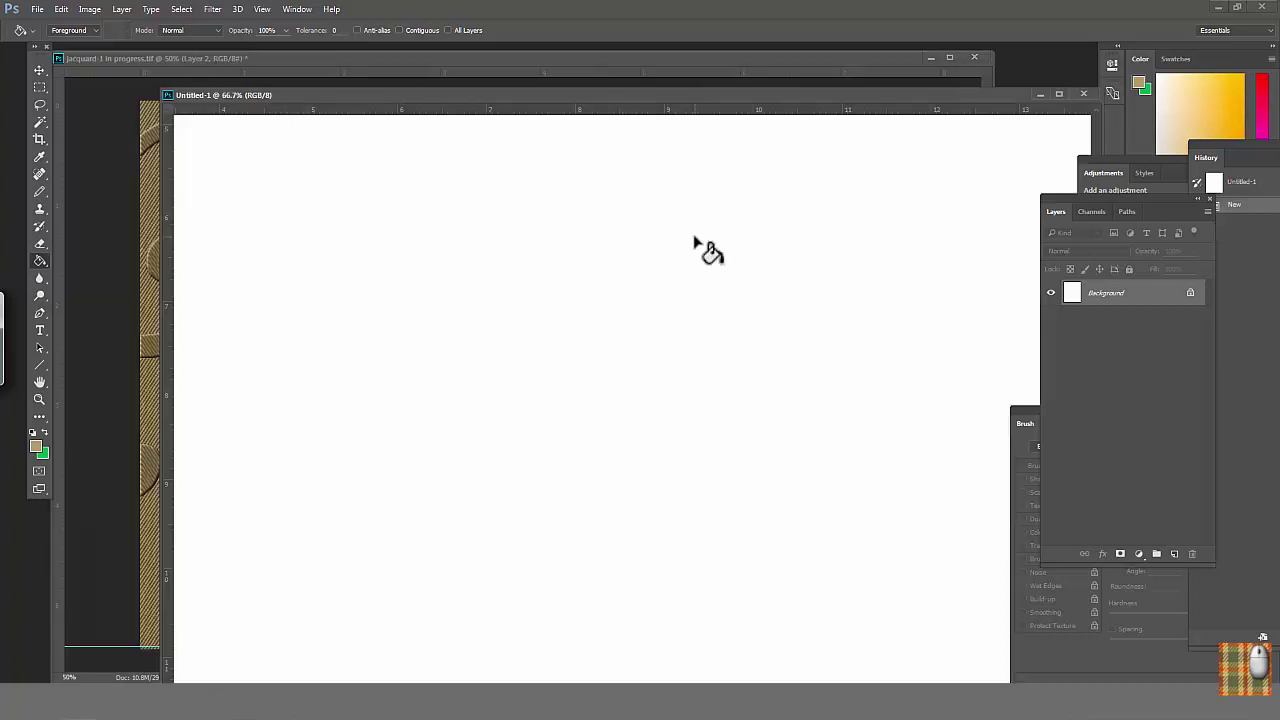
# Duplicate the Background layer of the new white document and fill the copy with the tan foreground color.
pyautogui.moveTo(1116, 304); pyautogui.dragTo(1173, 554)
pyautogui.click(604, 390)
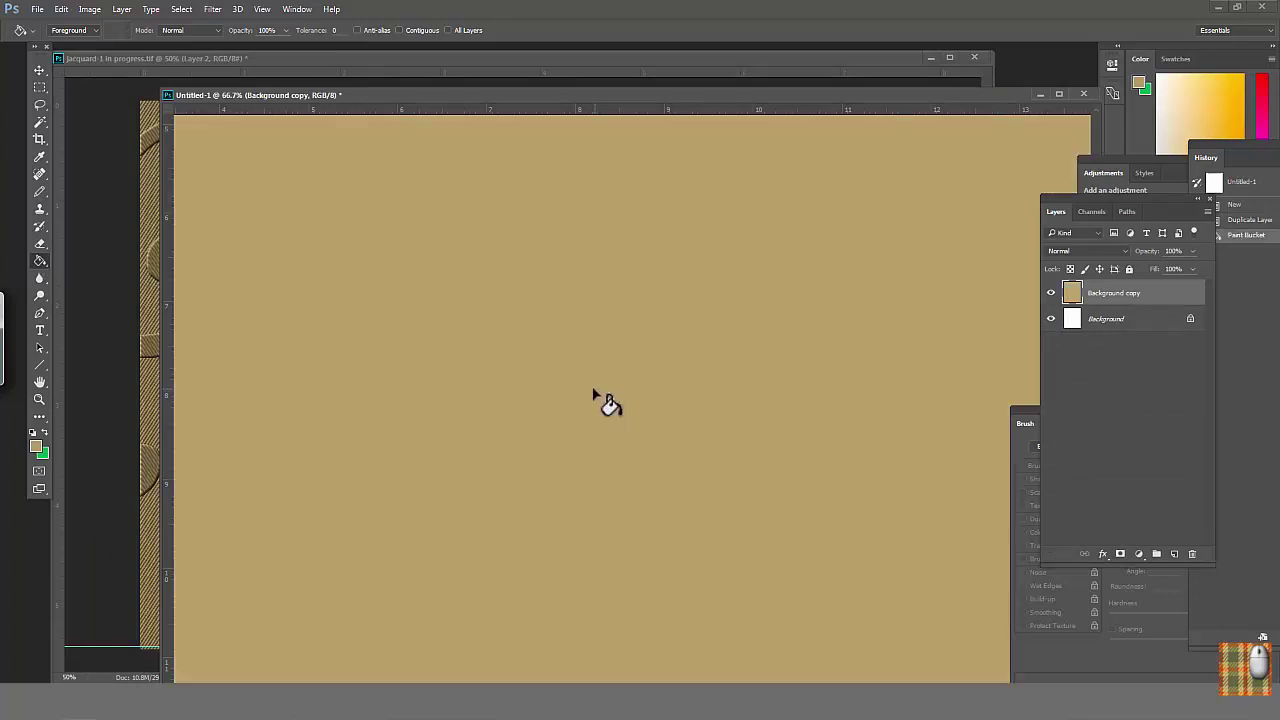
# Copy the Bevel & Emboss effect from the jacquard file's Background copy layer onto the tan layer of the new document.
pyautogui.click(392, 60)
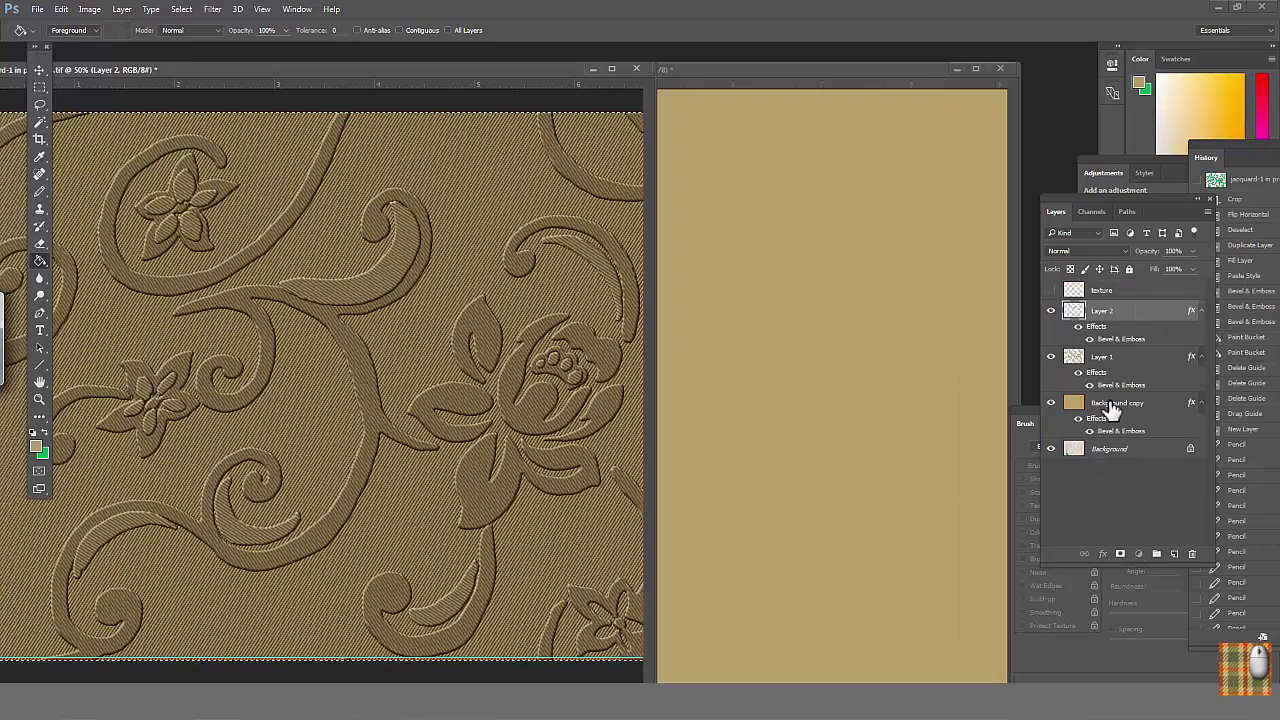
pyautogui.click(1108, 404)
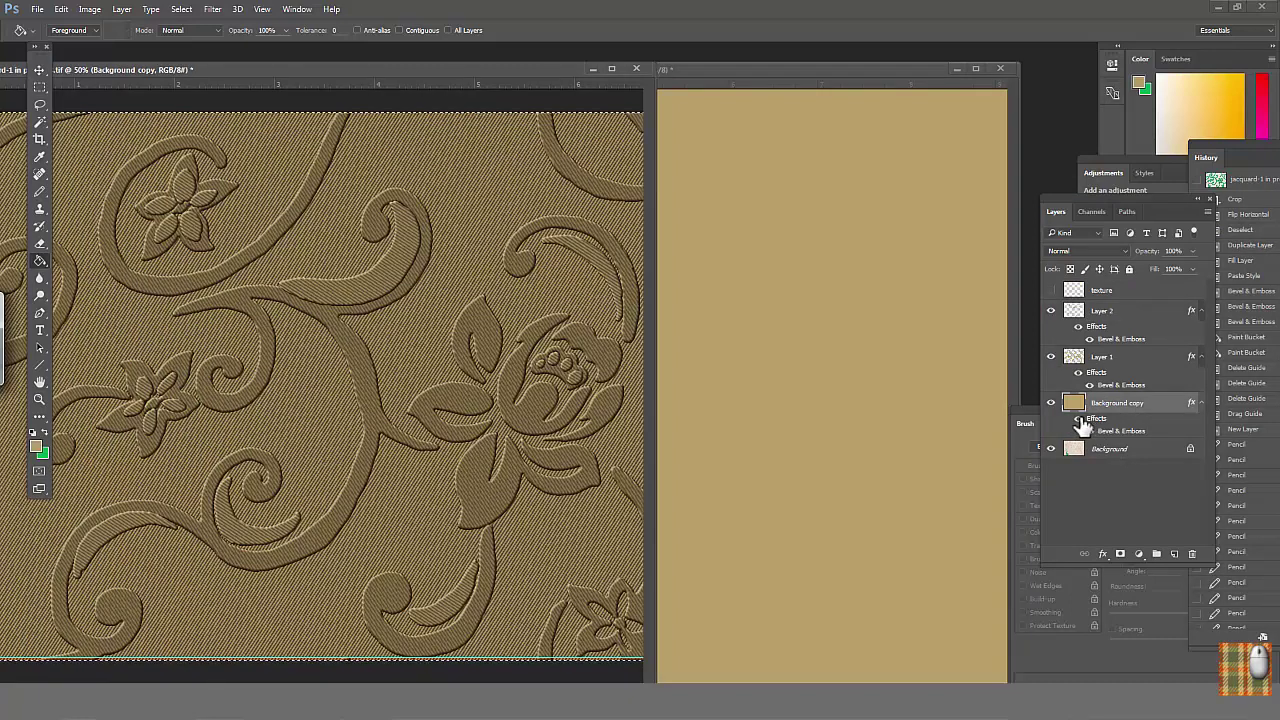
pyautogui.moveTo(1097, 425); pyautogui.dragTo(871, 418)
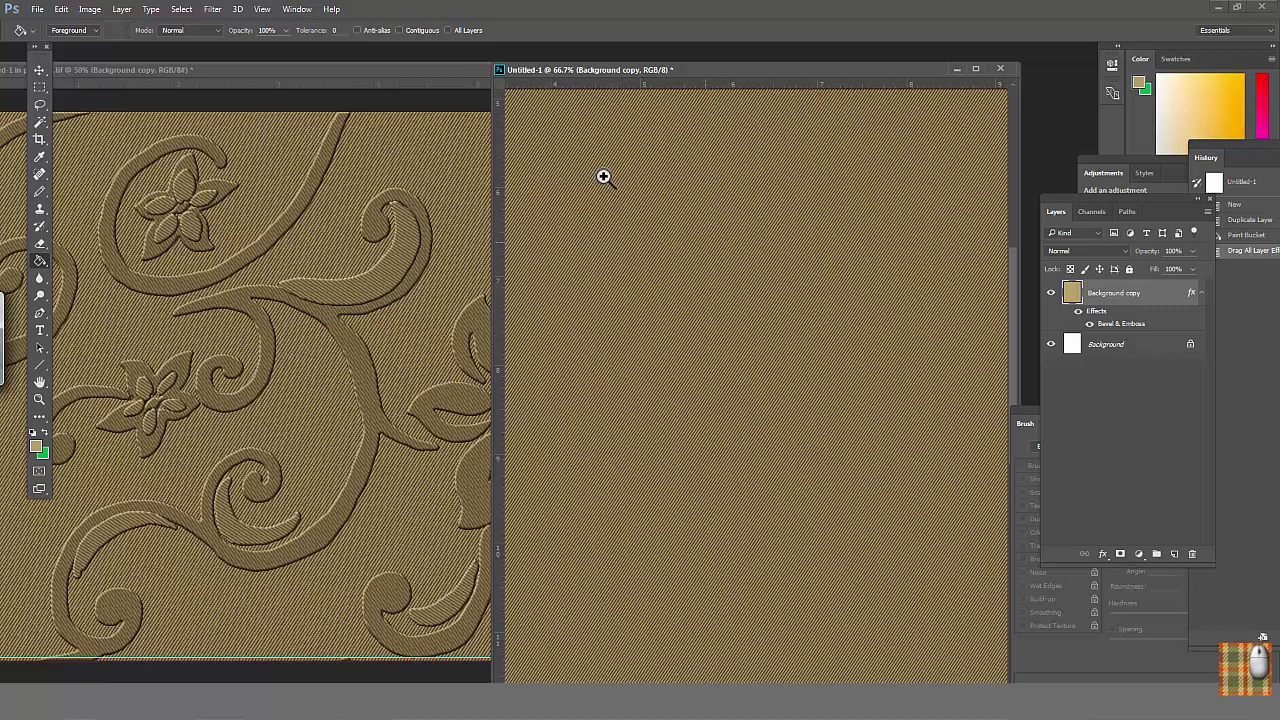
pyautogui.moveTo(627, 243); pyautogui.dragTo(843, 480)
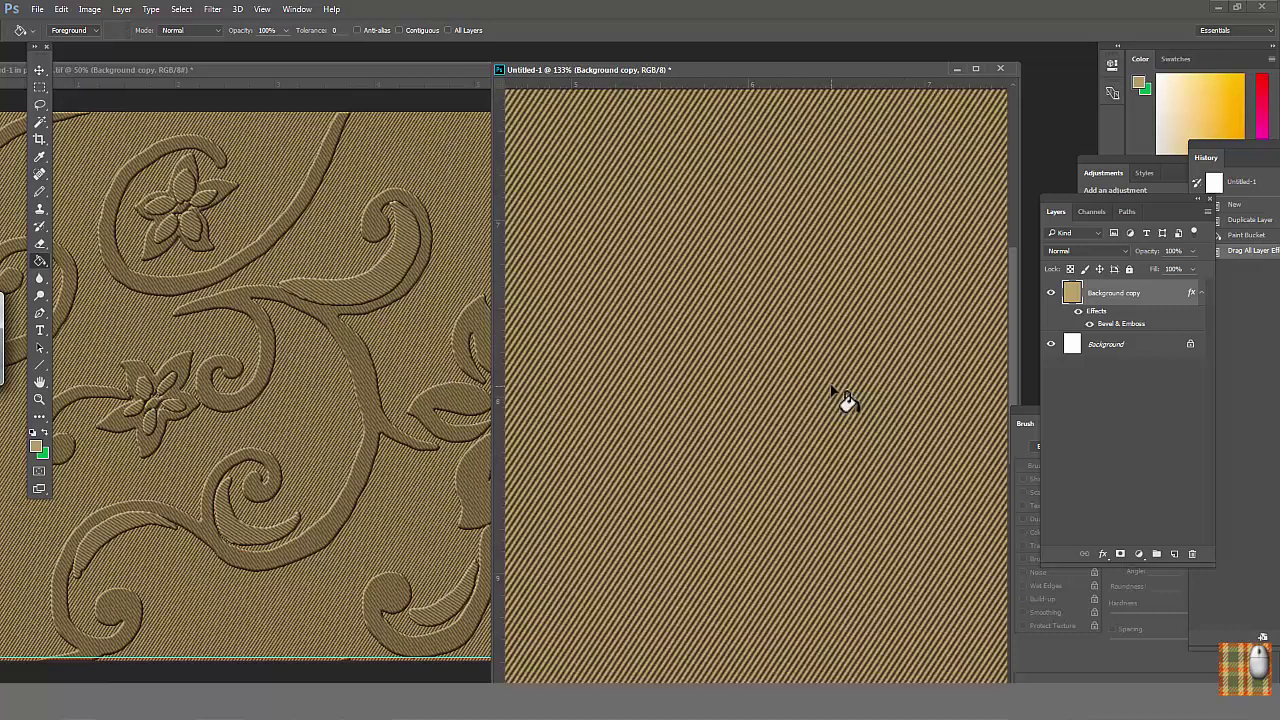
pyautogui.keyDown('ctrl'); pyautogui.keyDown('alt'); pyautogui.click(773, 427); pyautogui.keyUp('alt'); pyautogui.keyUp('ctrl')
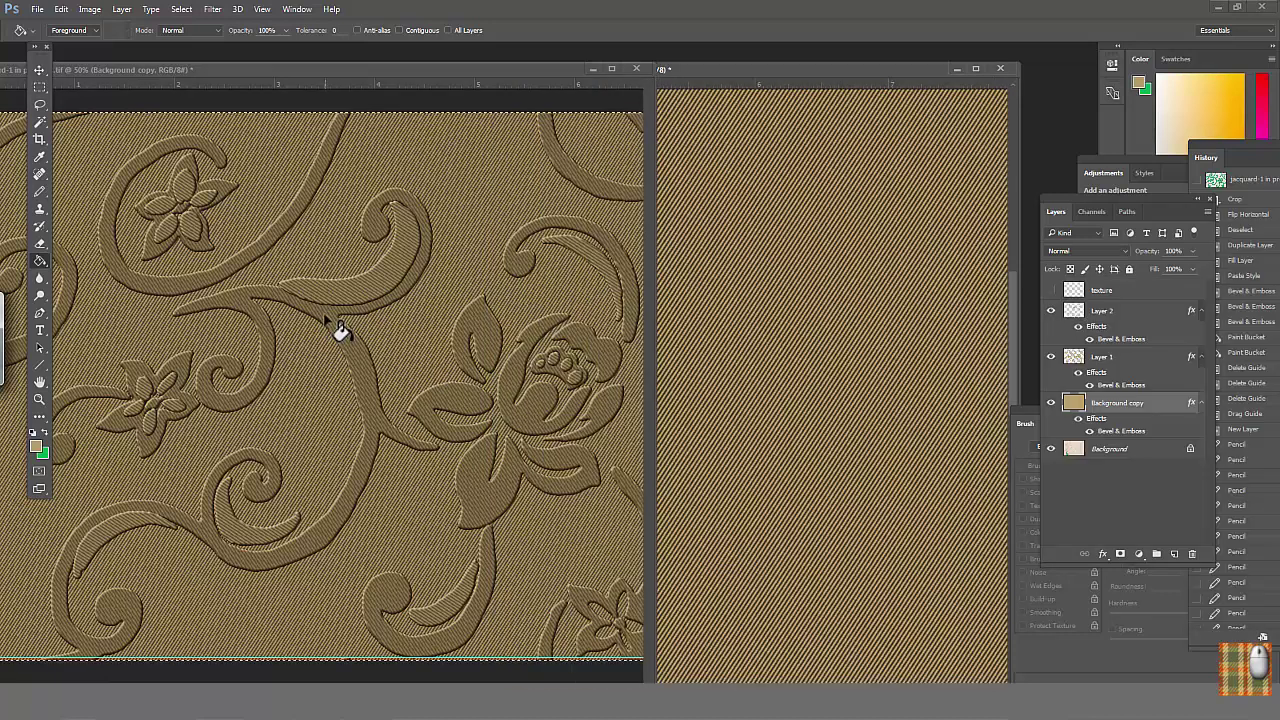
# In the jacquard file, turn off Layer 1's effects and hide all other layers so only the flat tan vines and flowers show.
pyautogui.click(344, 329)
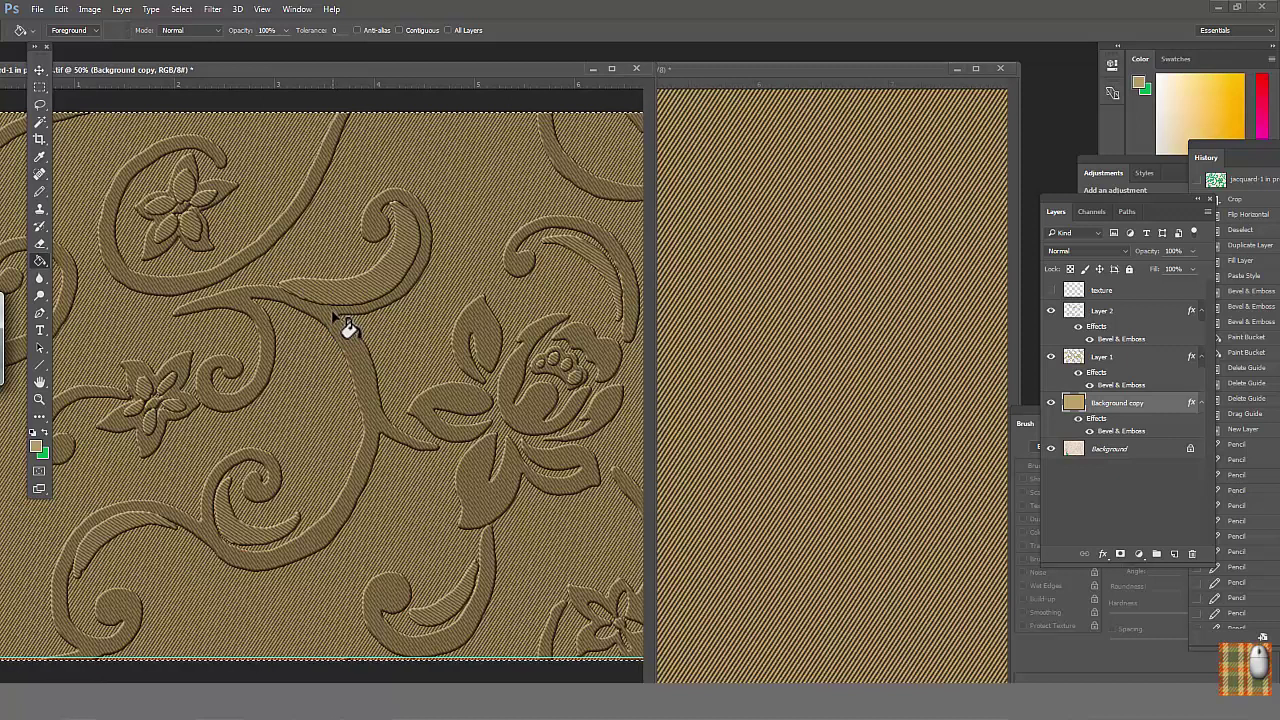
pyautogui.click(1112, 362)
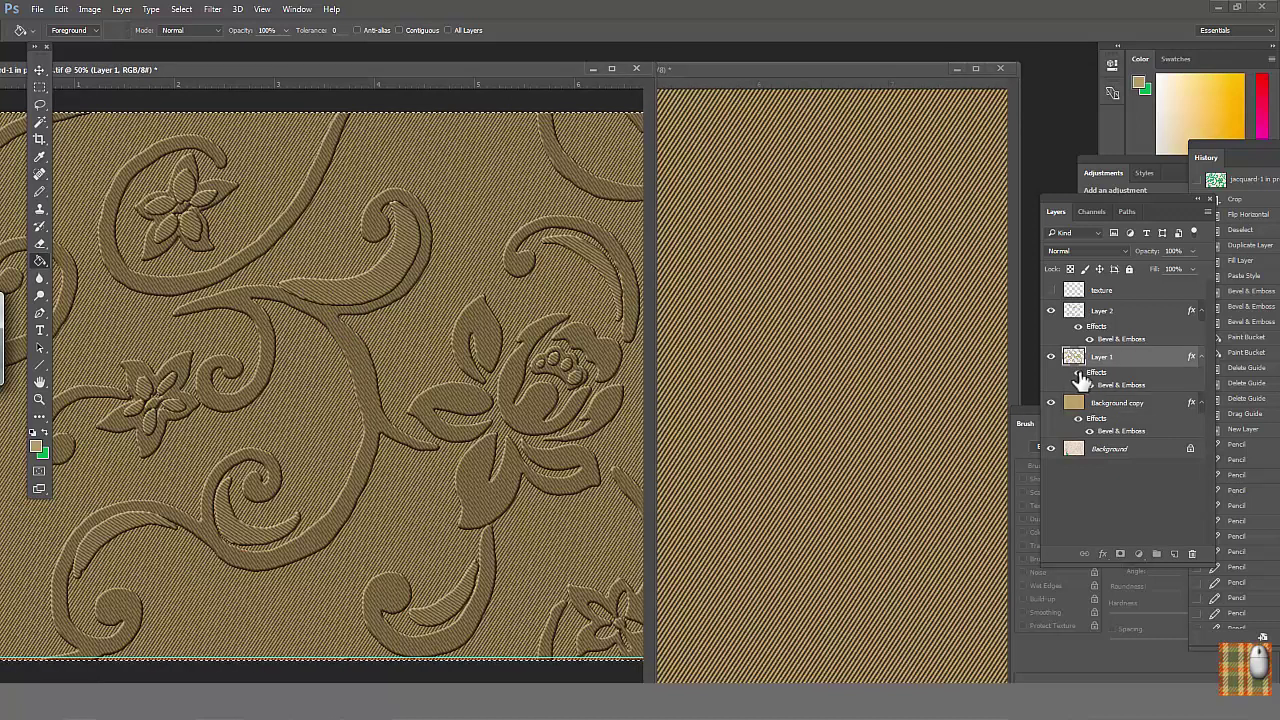
pyautogui.click(1078, 372)
pyautogui.click(1050, 402)
pyautogui.click(1050, 311)
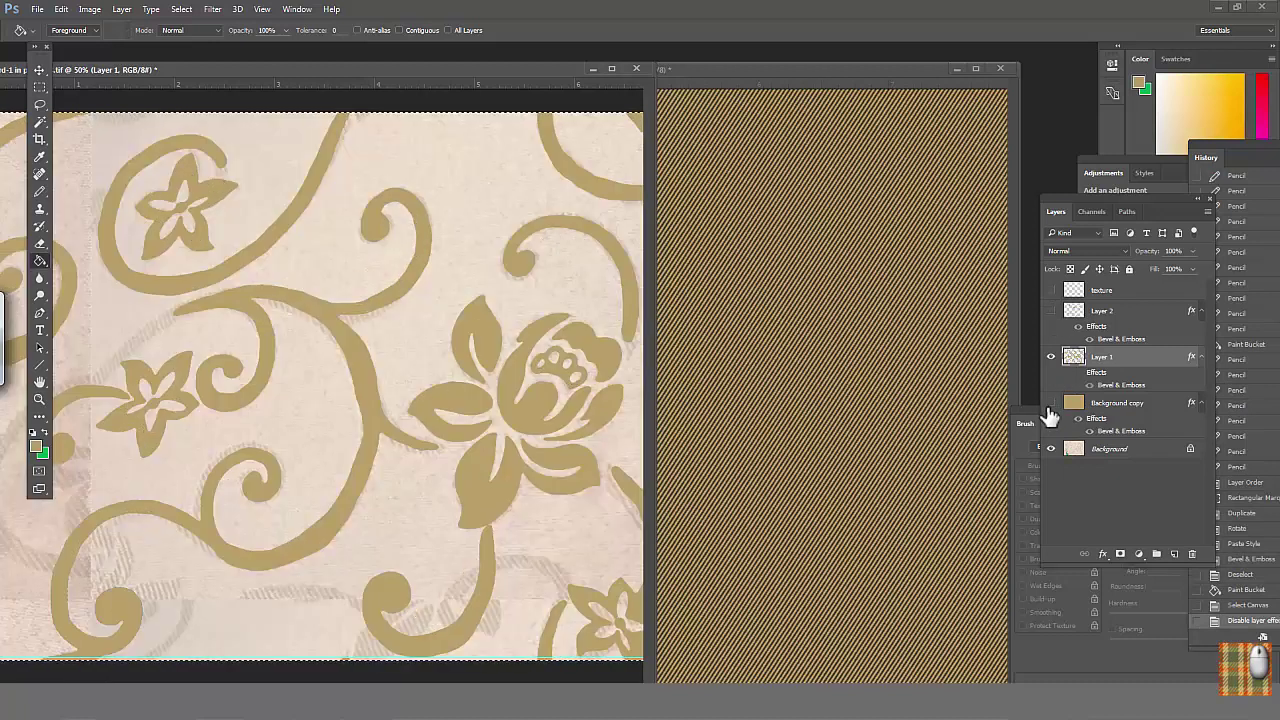
pyautogui.click(1050, 448)
# Select the entire canvas and define the flat Layer 1 vine and flower artwork as a pattern.
pyautogui.click(181, 9)
pyautogui.click(200, 42)
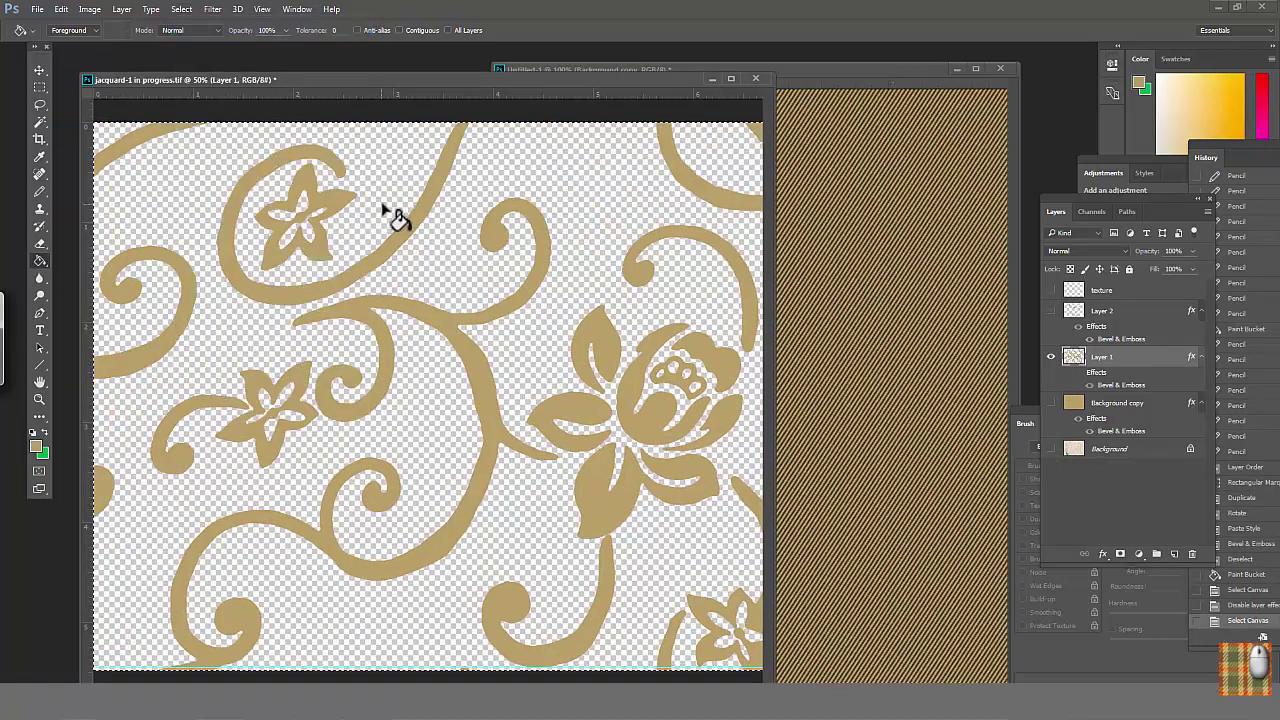
pyautogui.click(61, 9)
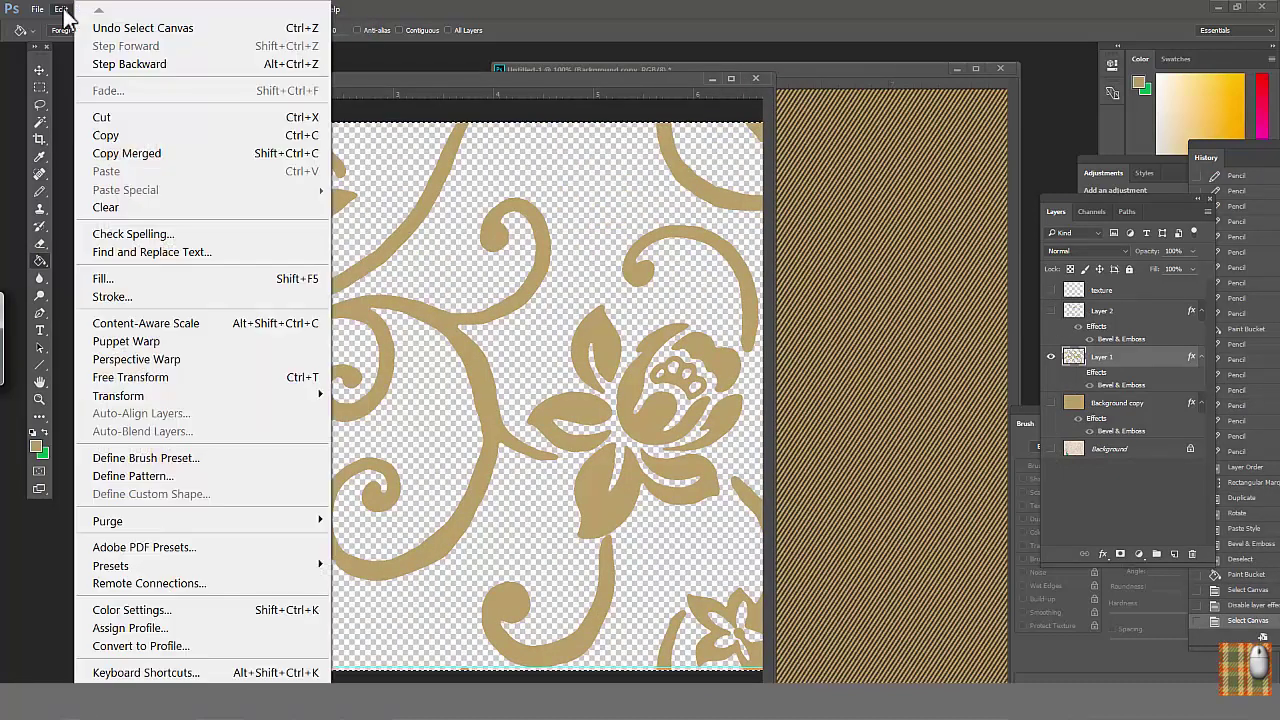
pyautogui.click(107, 480)
pyautogui.click(766, 232)
# Add a new layer in the Untitled-1 document and fill it with the flat vine and flower pattern.
pyautogui.click(778, 68)
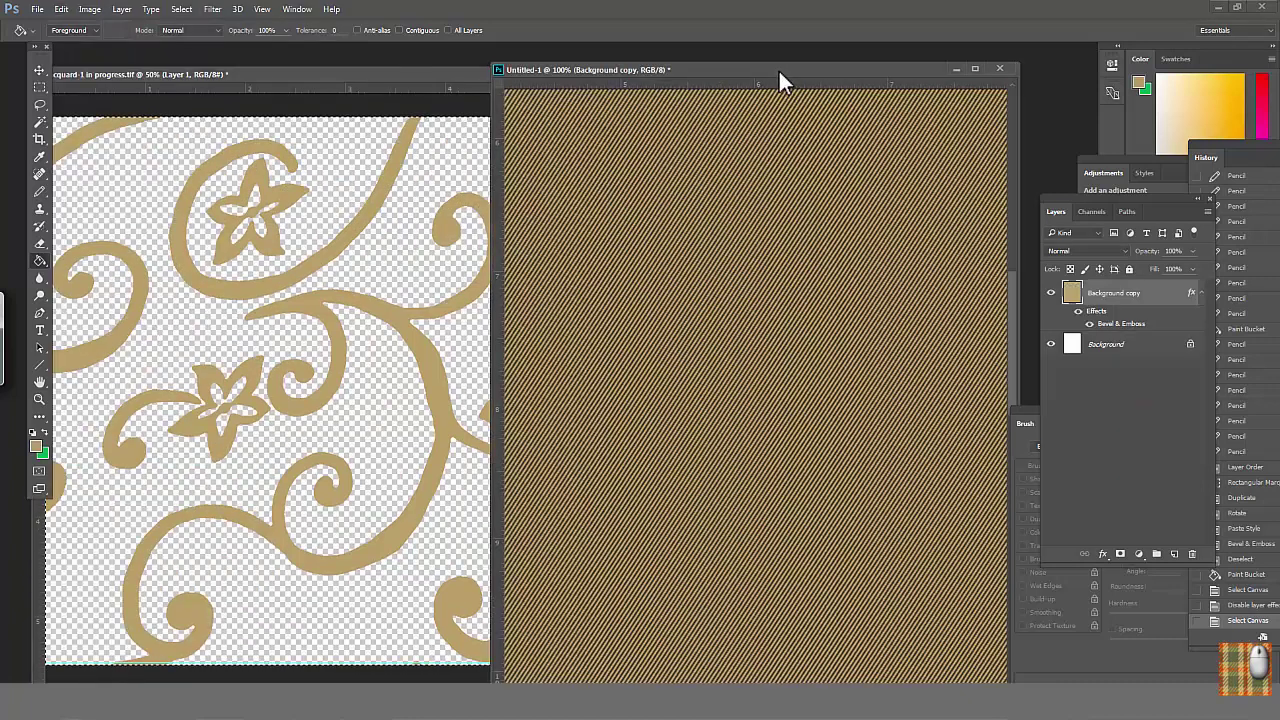
pyautogui.click(1173, 553)
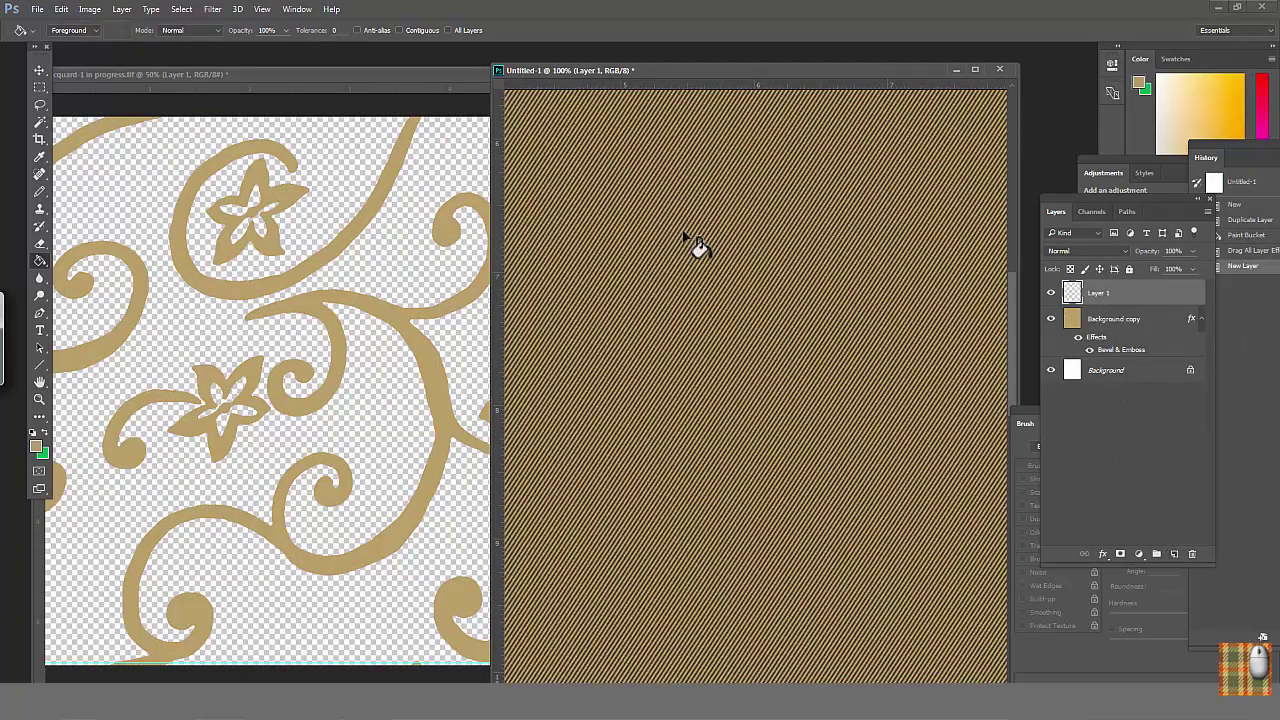
pyautogui.click(61, 9)
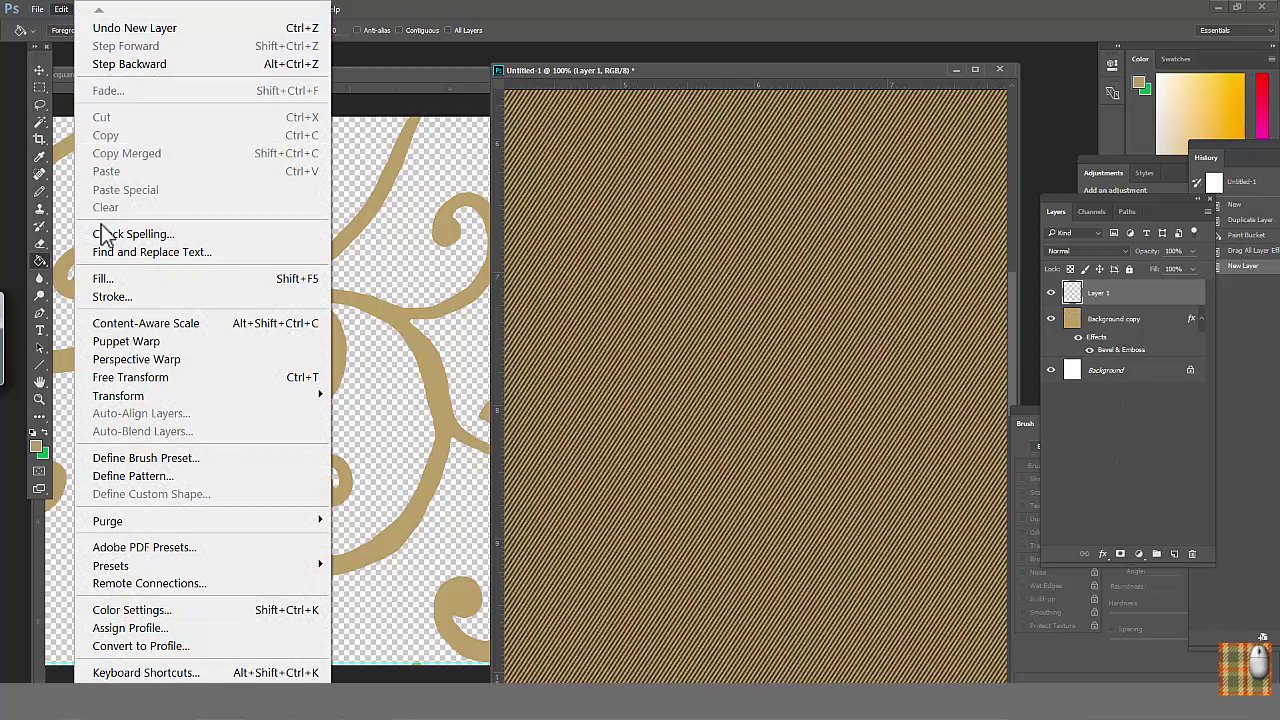
pyautogui.click(106, 279)
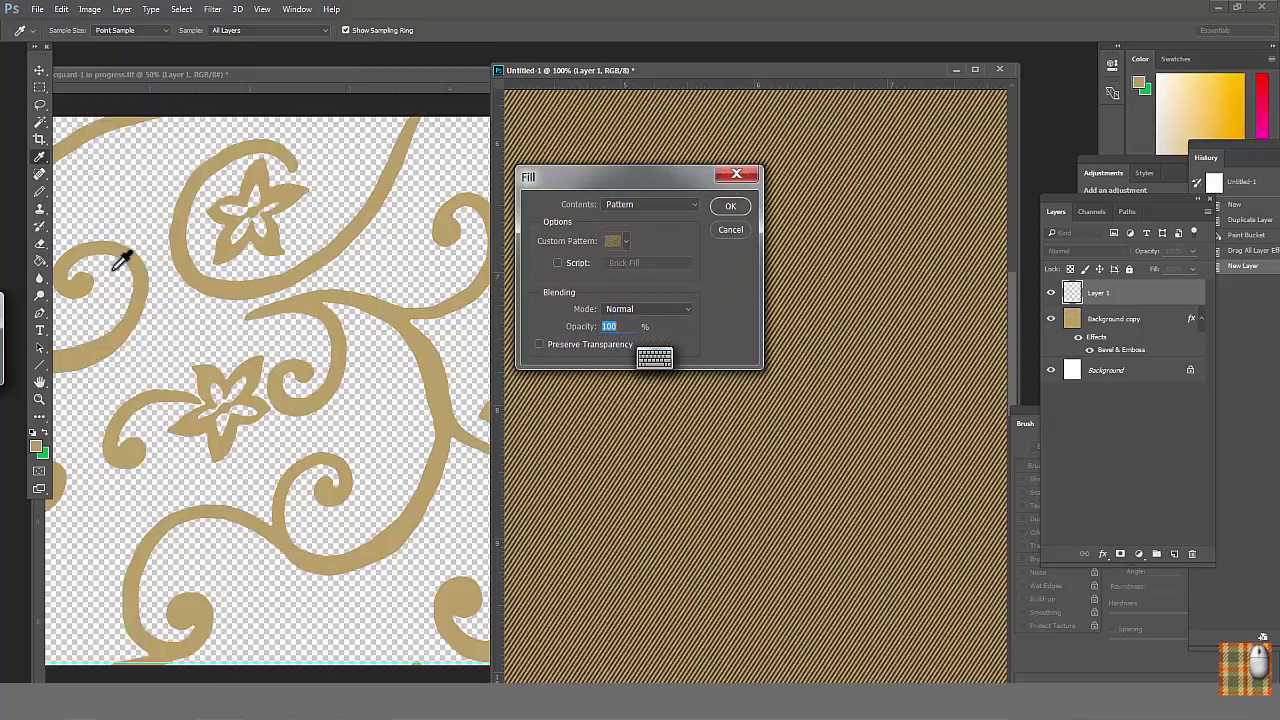
pyautogui.click(626, 241)
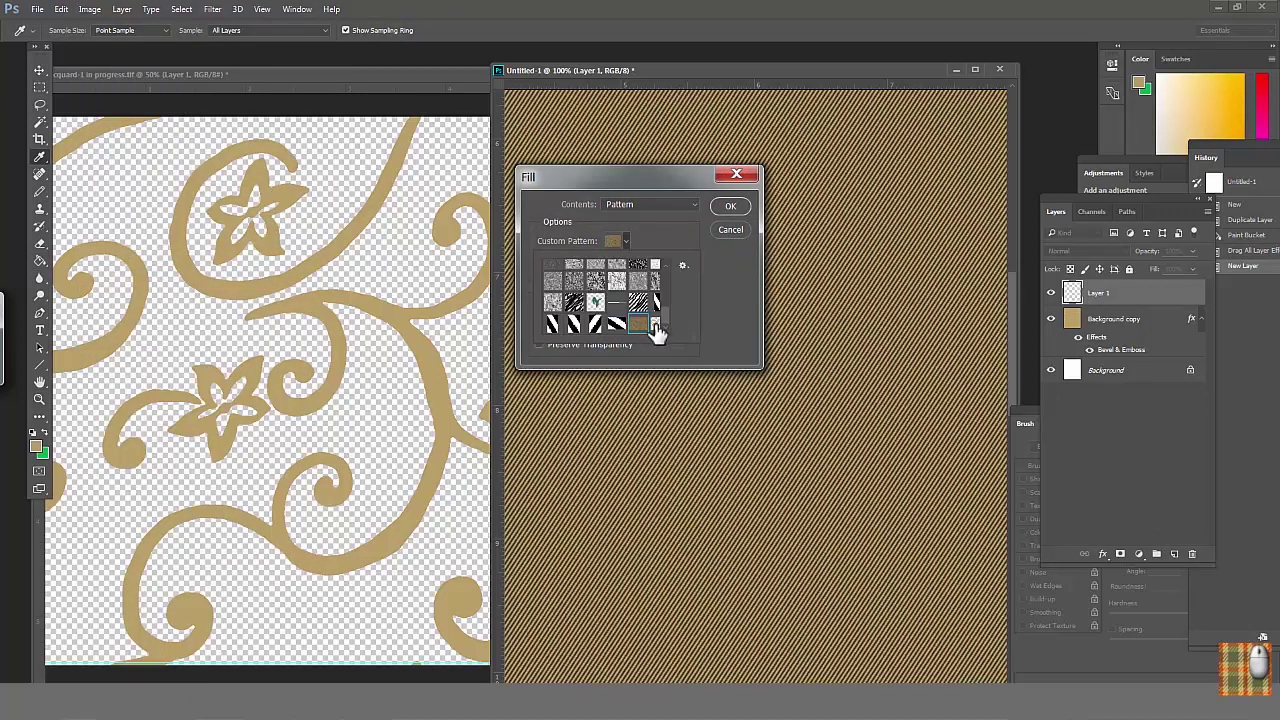
pyautogui.click(731, 207)
pyautogui.keyDown('alt'); pyautogui.click(726, 403); pyautogui.keyUp('alt')
pyautogui.keyDown('alt'); pyautogui.click(726, 403); pyautogui.keyUp('alt')
pyautogui.keyDown('alt'); pyautogui.click(726, 403); pyautogui.keyUp('alt')
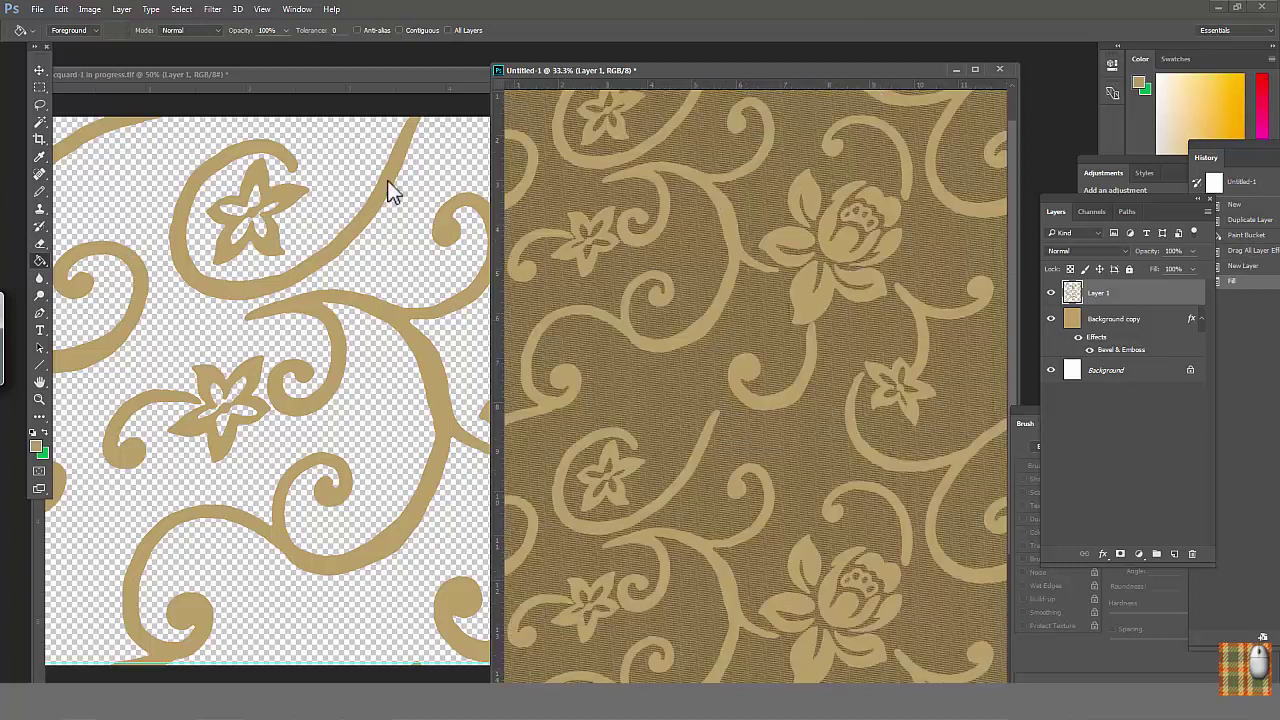
# Turn the jacquard file's Layer 1 effects back on and copy them onto Layer 1 of the Untitled-1 document.
pyautogui.click(354, 85)
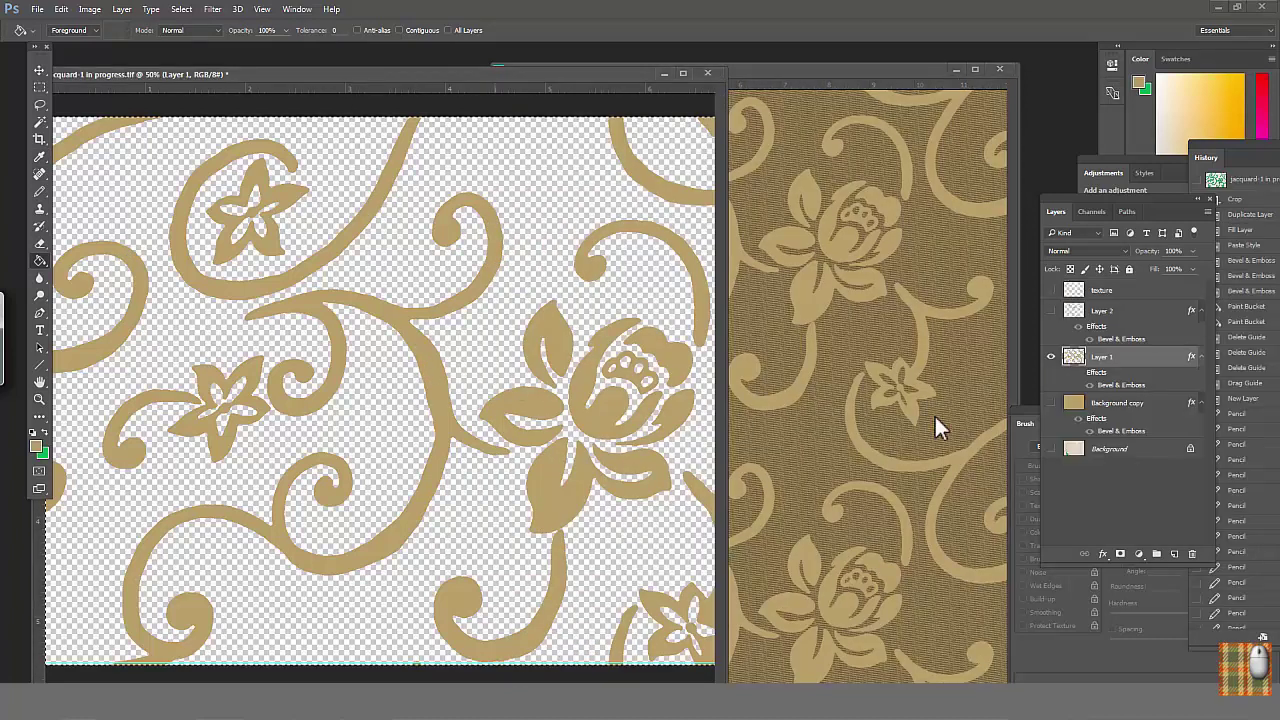
pyautogui.click(1078, 372)
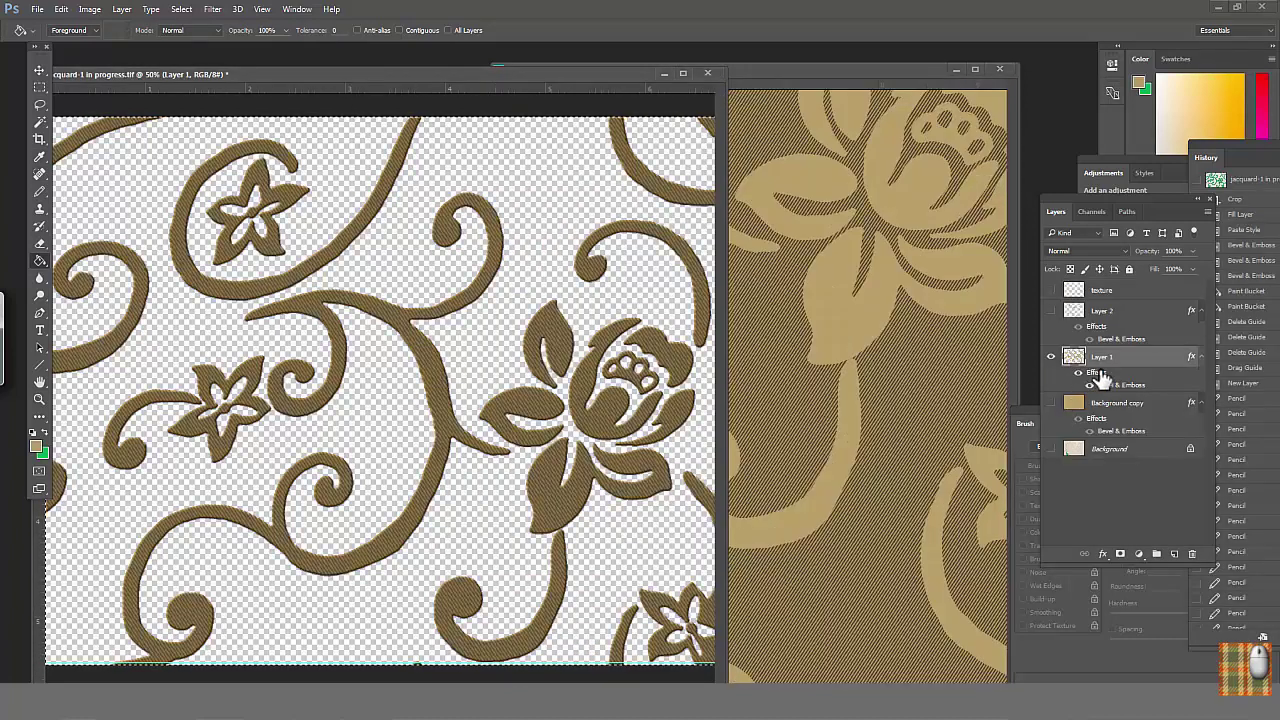
pyautogui.click(852, 304)
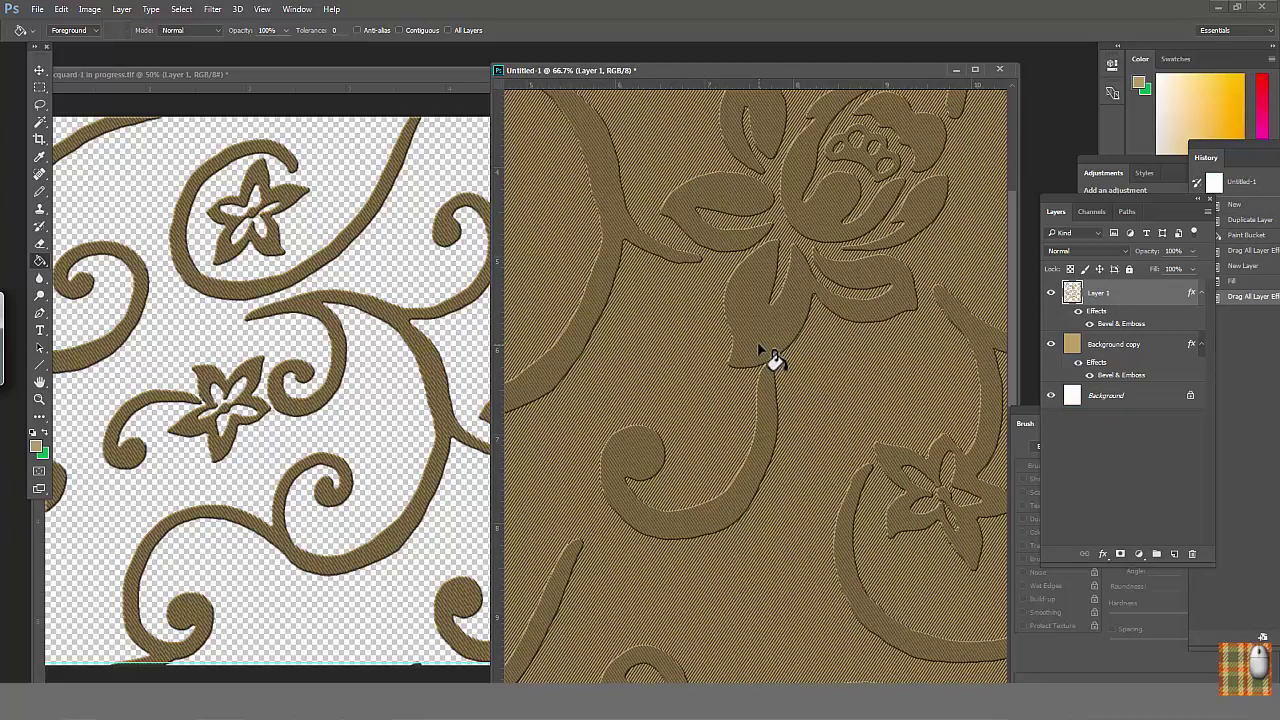
# In the jacquard file, show Layer 2 without its effects and hide Layer 1 to isolate the flat accent shapes.
pyautogui.click(288, 410)
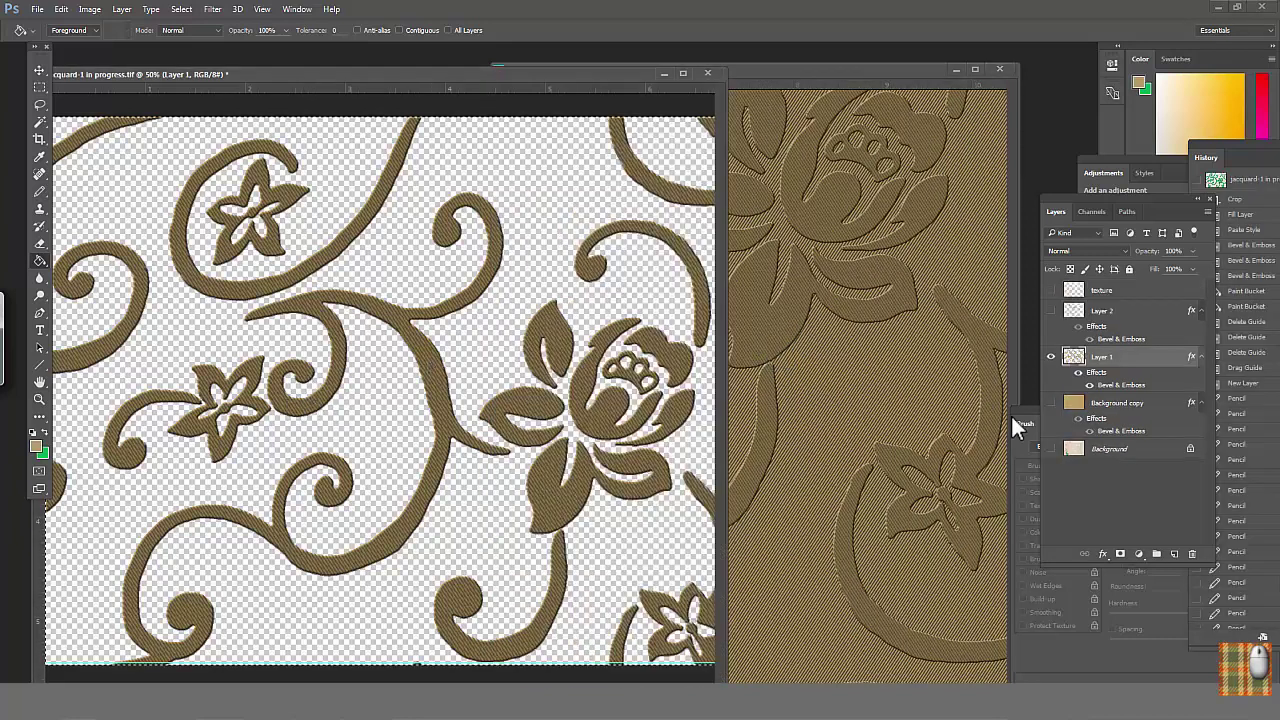
pyautogui.click(1062, 311)
pyautogui.click(1050, 311)
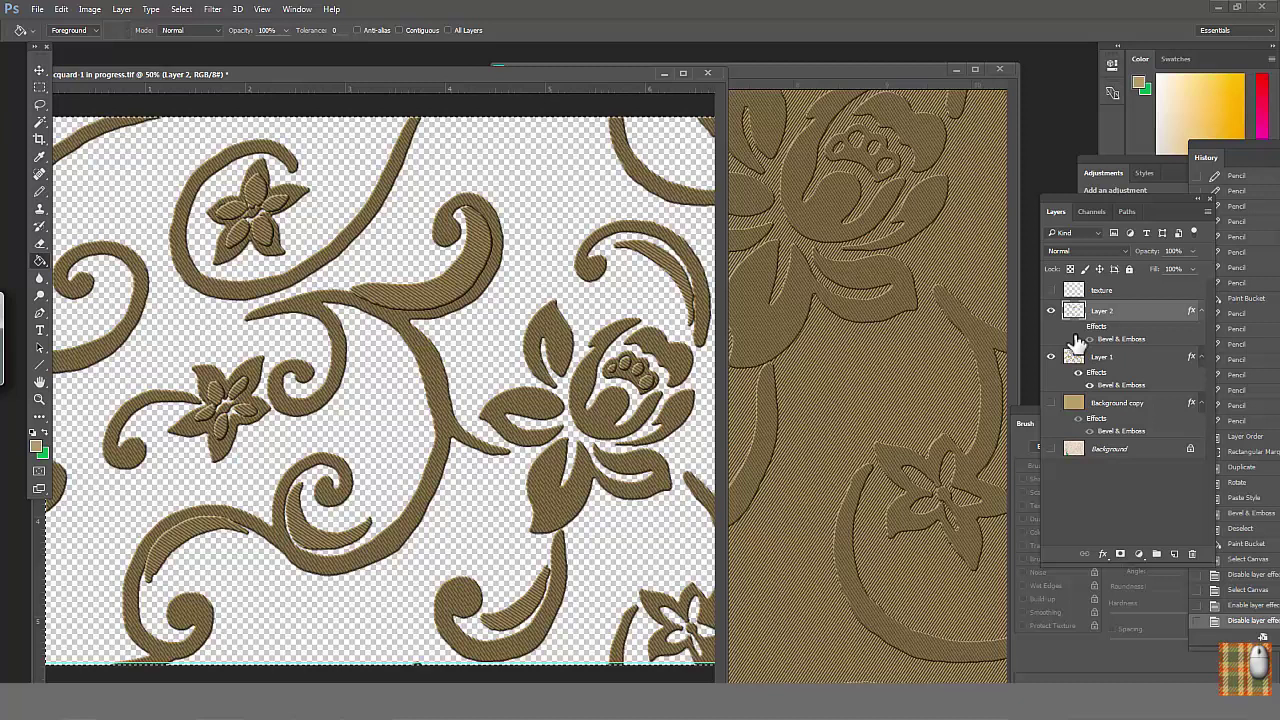
pyautogui.click(1050, 358)
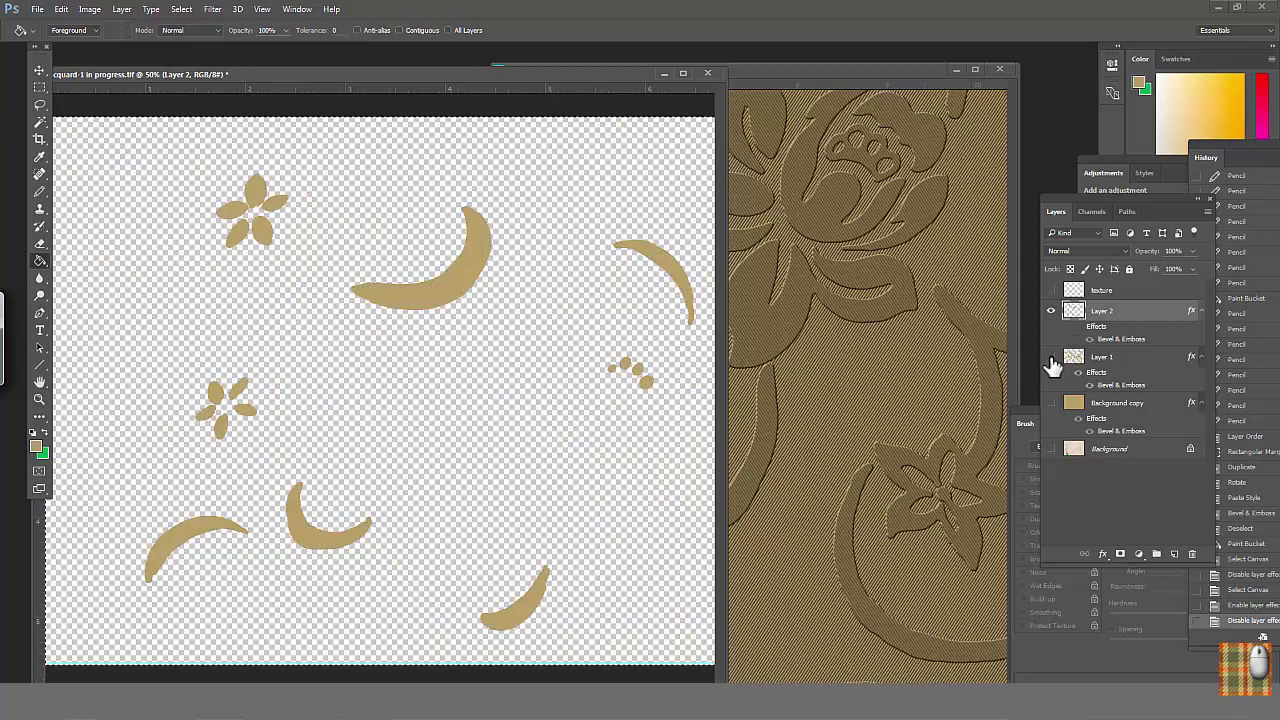
# Select the entire canvas and define the flat Layer 2 accent shapes as a pattern.
pyautogui.click(183, 9)
pyautogui.click(190, 27)
pyautogui.click(62, 9)
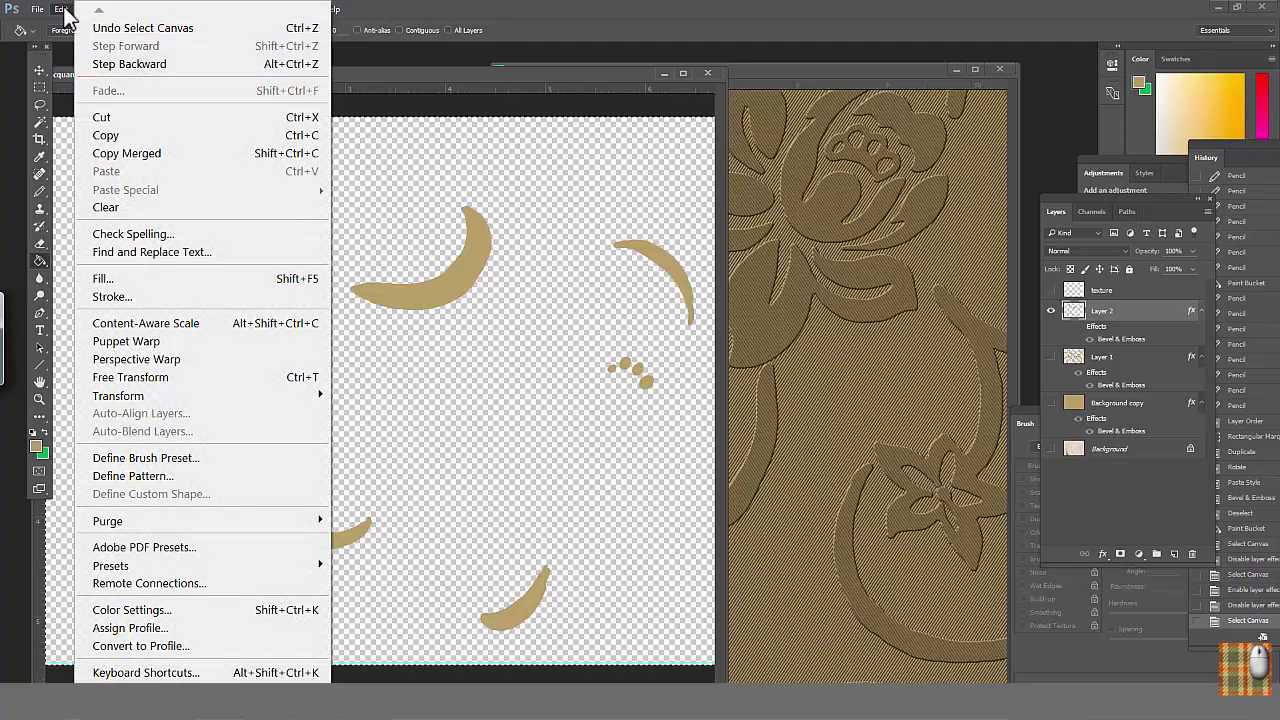
pyautogui.click(120, 476)
pyautogui.click(778, 240)
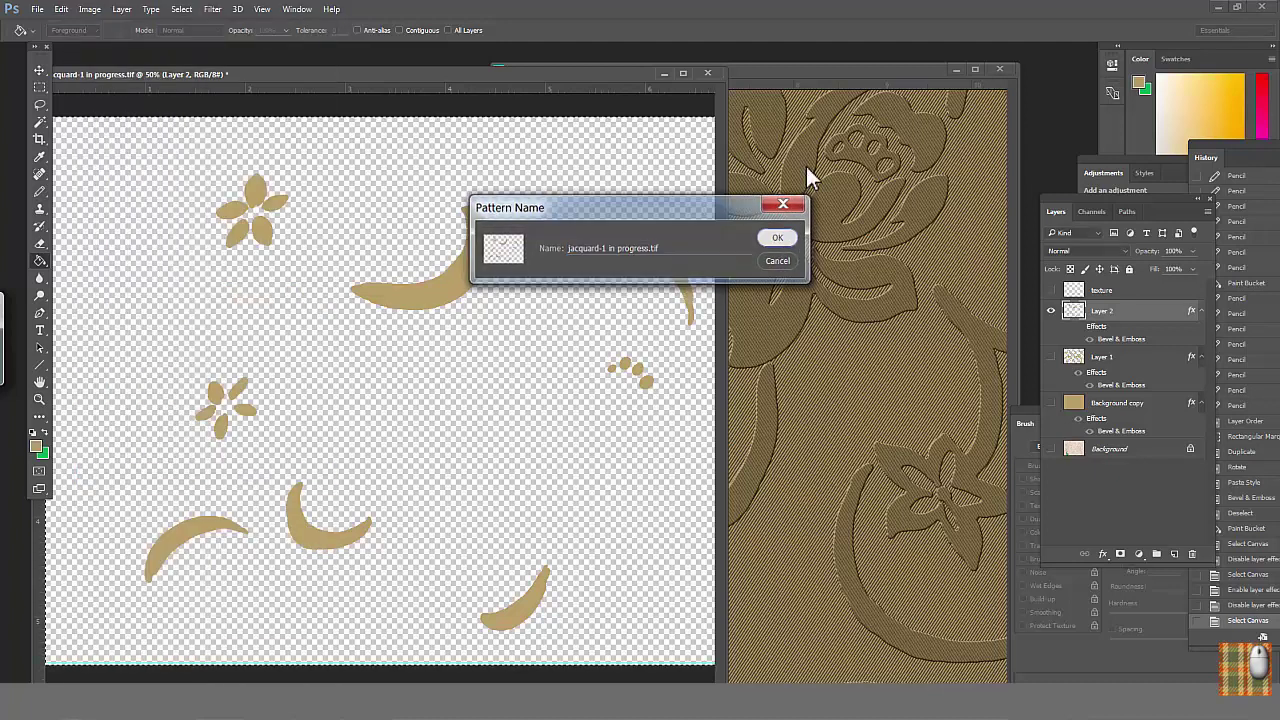
# Add a new layer above Layer 1 in the Untitled-1 document and fill it with the flat accent-shape pattern.
pyautogui.click(789, 68)
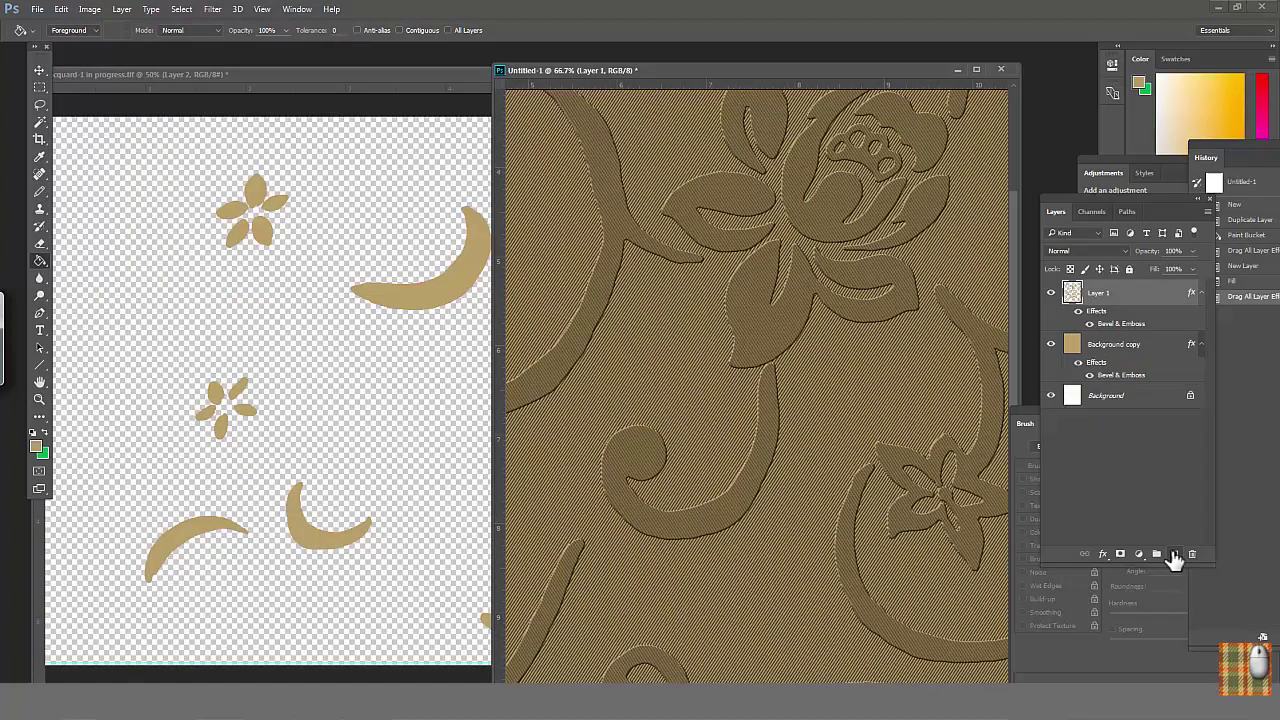
pyautogui.click(1174, 554)
pyautogui.click(62, 9)
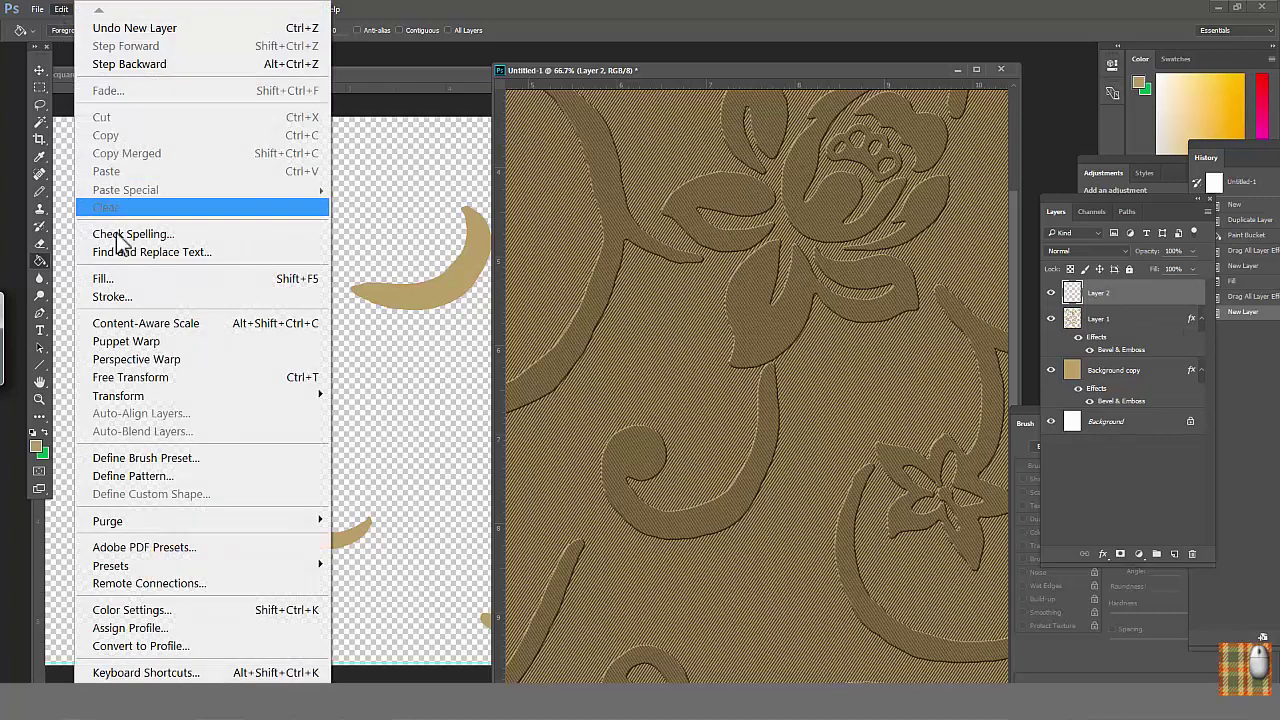
pyautogui.click(110, 282)
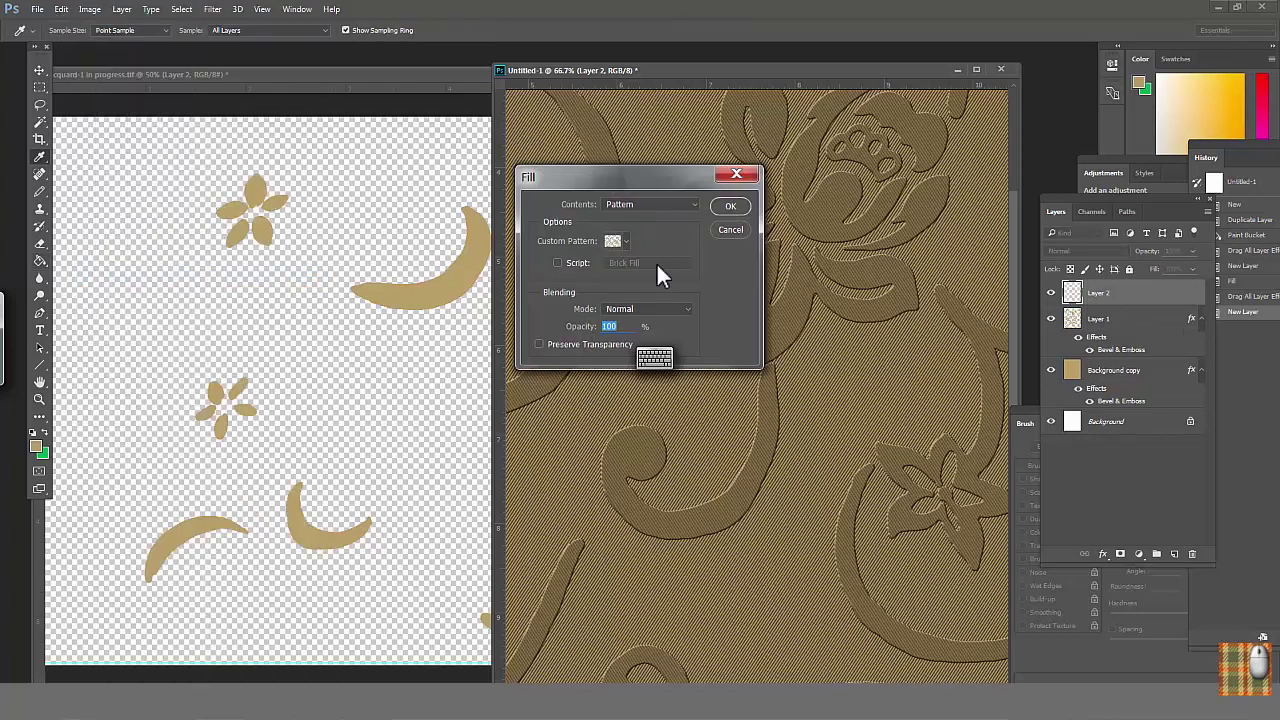
pyautogui.click(626, 240)
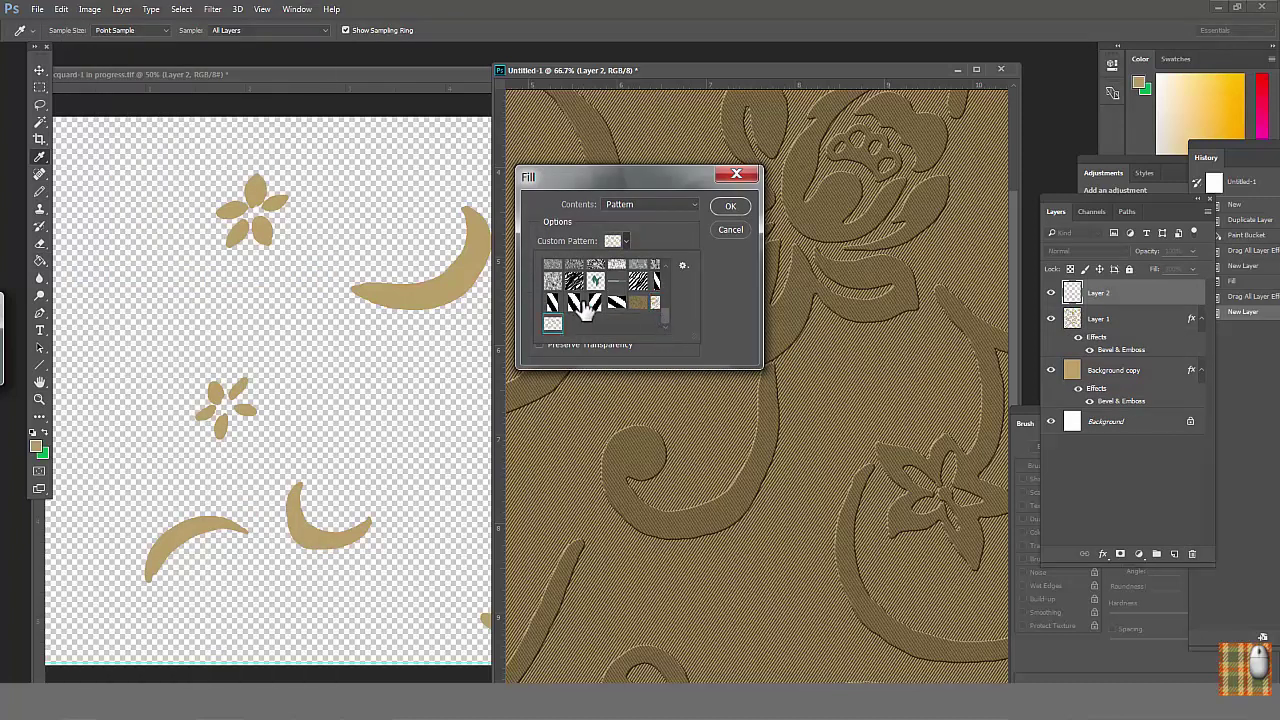
pyautogui.click(730, 206)
# Turn the jacquard file's Layer 2 effects back on and copy them onto Layer 2 of the Untitled-1 document.
pyautogui.click(371, 83)
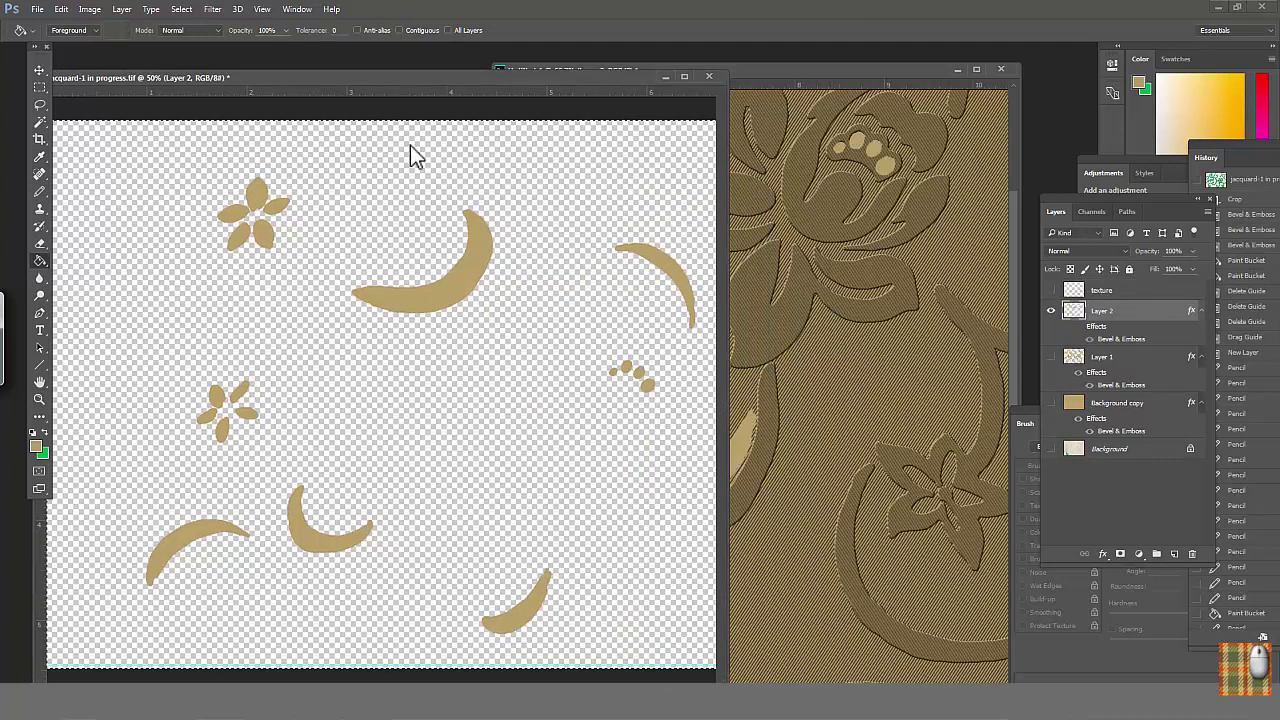
pyautogui.click(1082, 328)
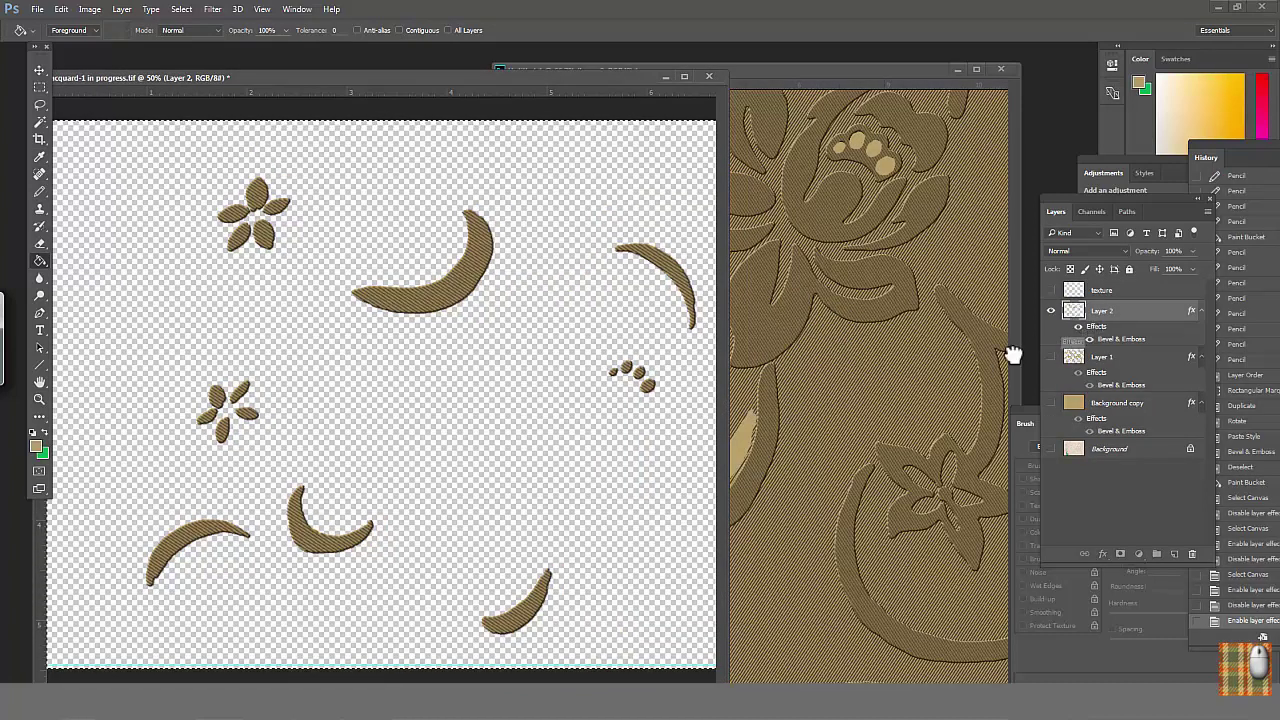
pyautogui.click(745, 447)
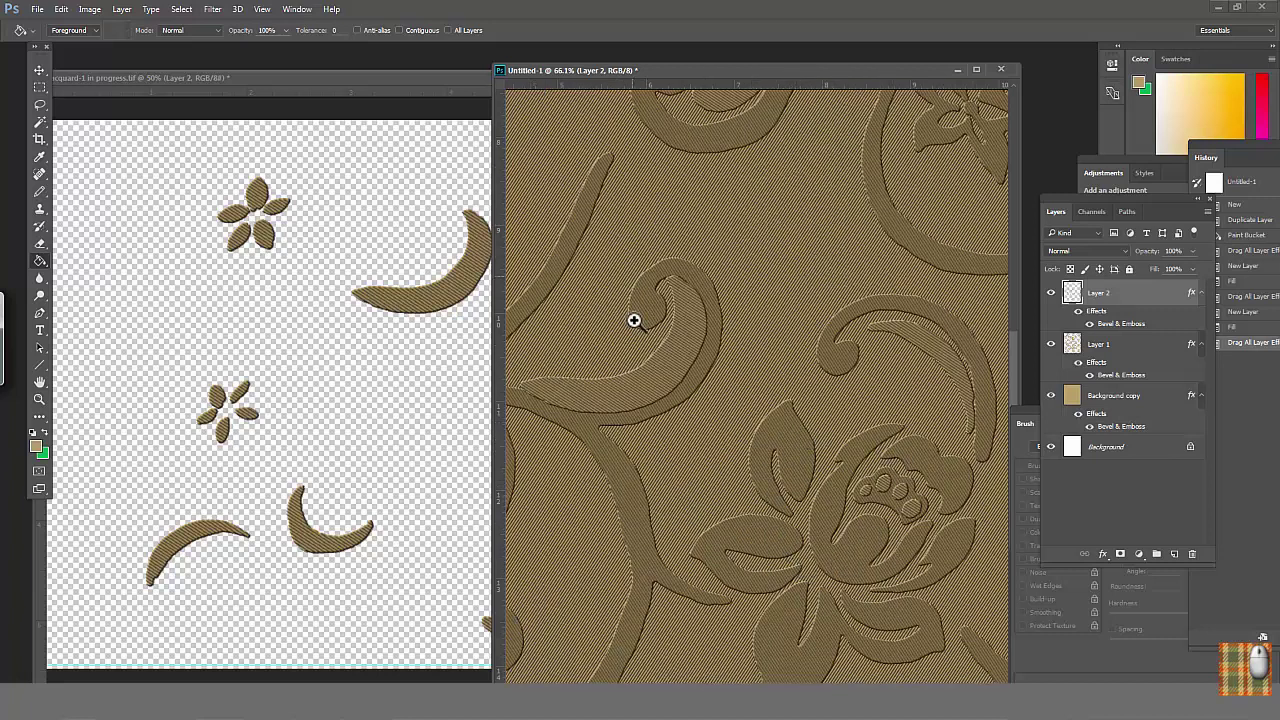
# Widen the Untitled-1 document window and inspect the woven vine, flower and accent motifs up close and across the repeat.
pyautogui.scroll(3, 600, 305)
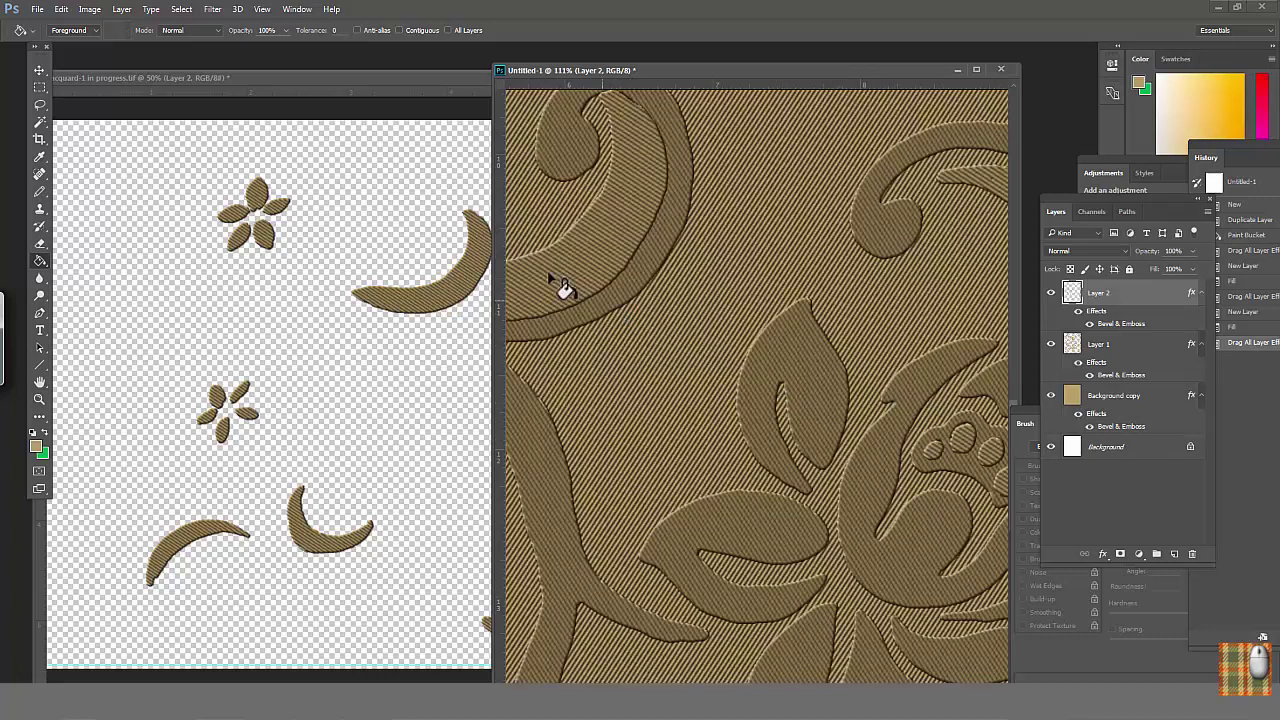
pyautogui.moveTo(494, 286); pyautogui.dragTo(100, 263)
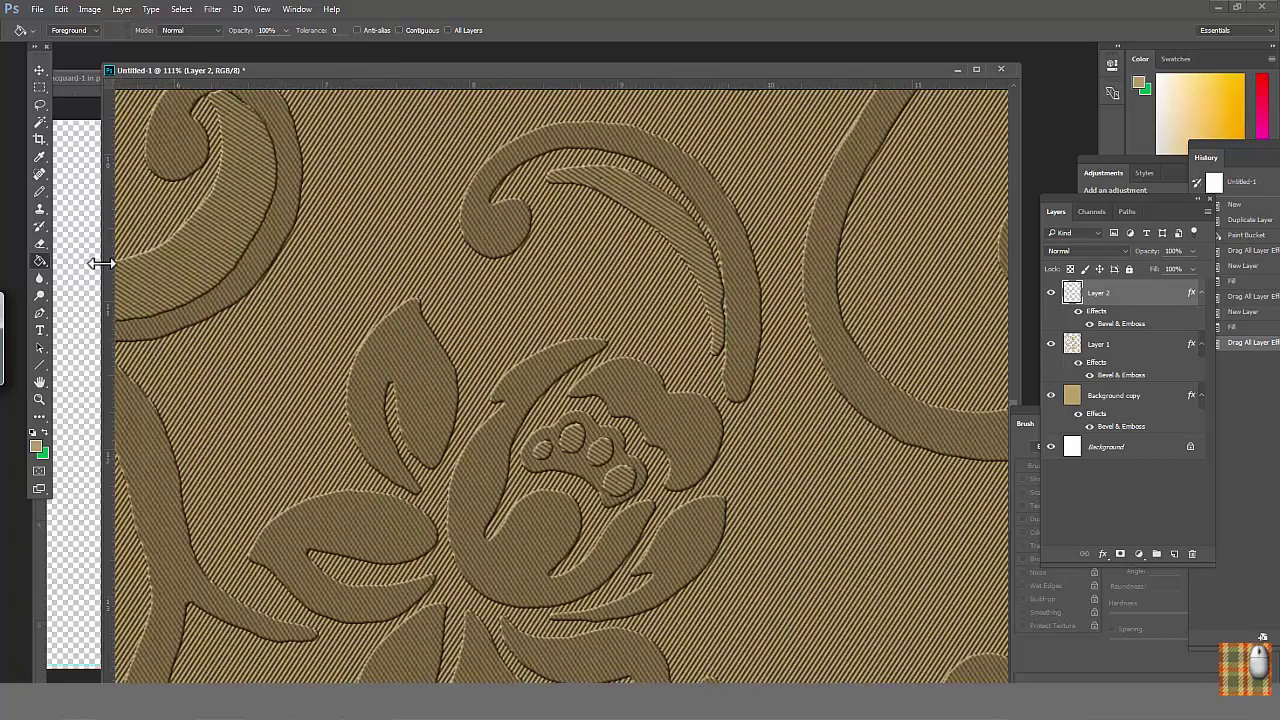
pyautogui.scroll(-2, 640, 425)
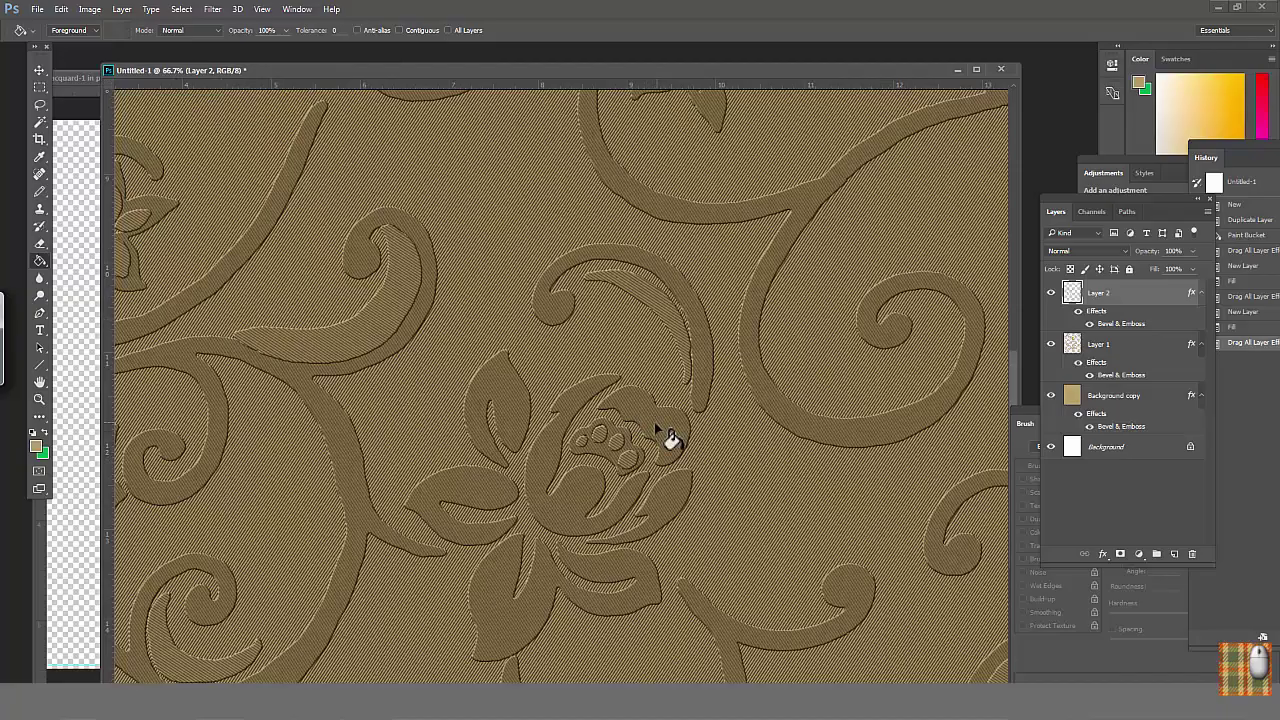